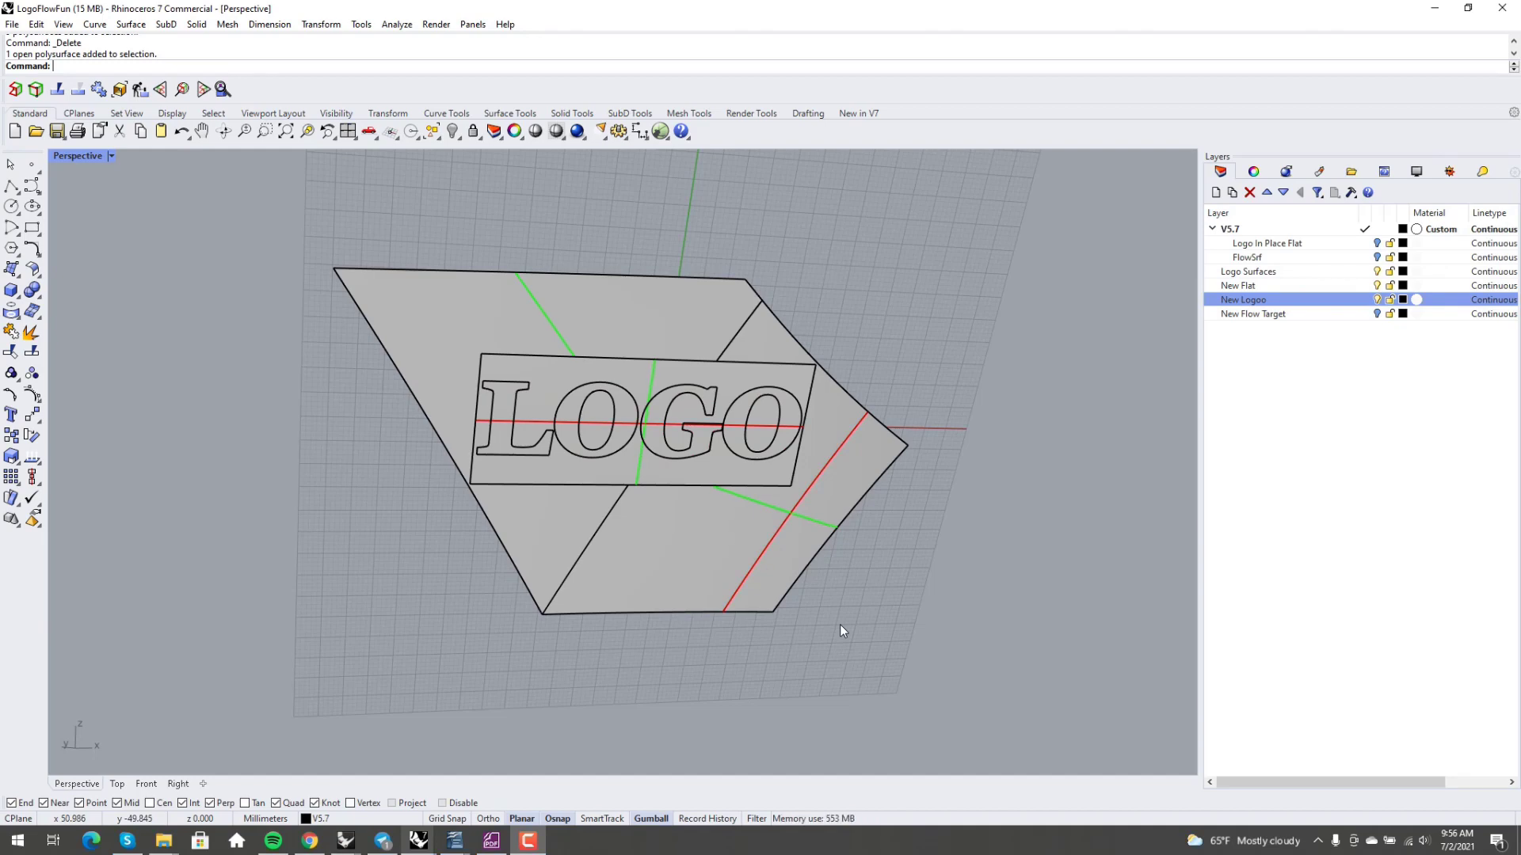
# Step: Hide the flat rectangular surface around the logo and delete its leftover closed border curve
pyautogui.moveTo(884, 582); pyautogui.dragTo(855, 507, button='right')
pyautogui.scroll(3, 855, 507)
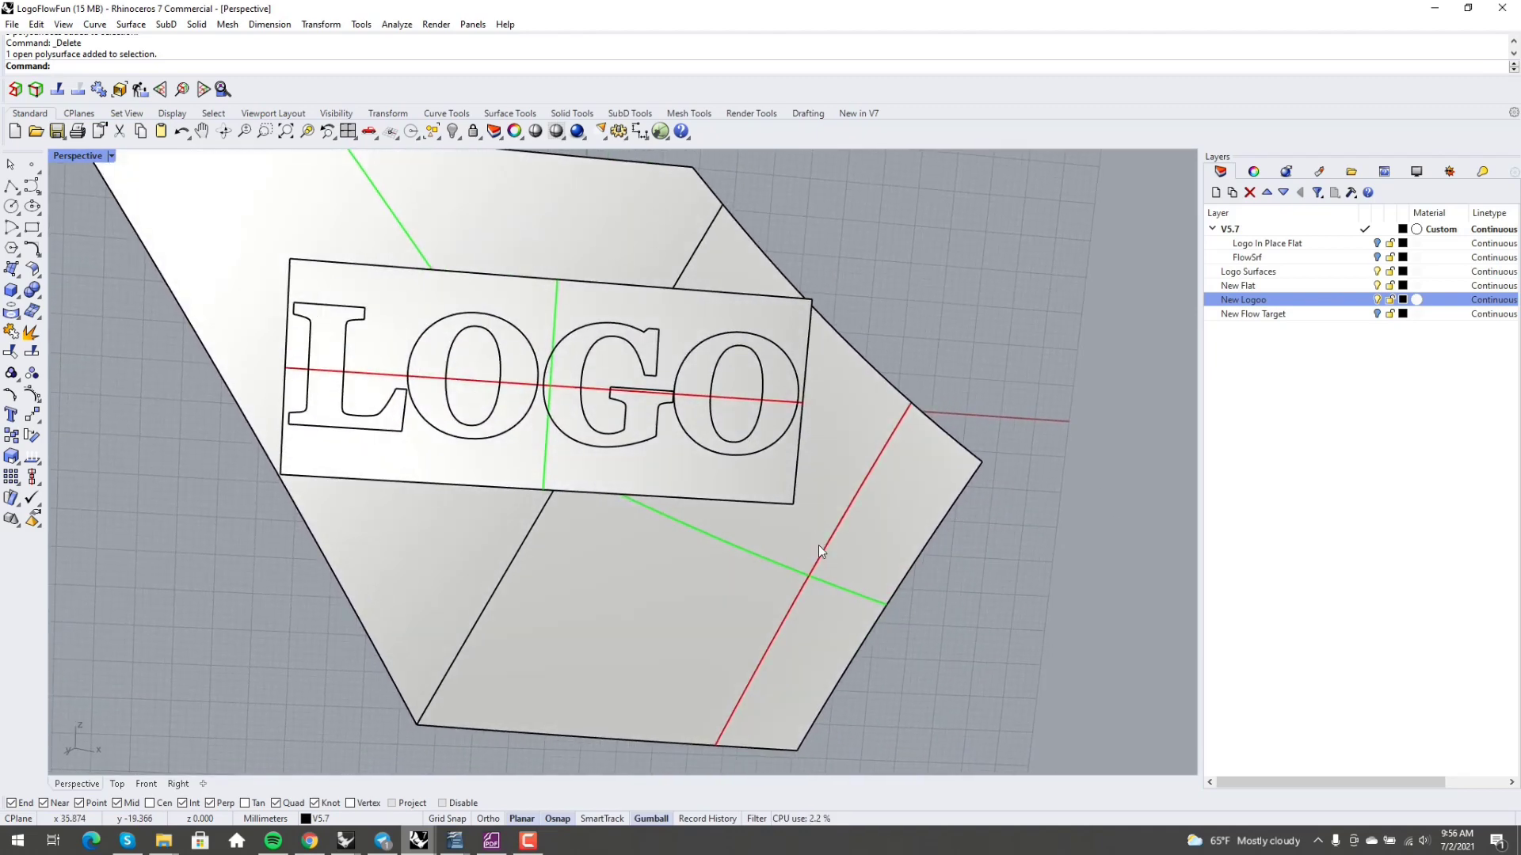
pyautogui.moveTo(819, 545); pyautogui.dragTo(776, 530, button='right')
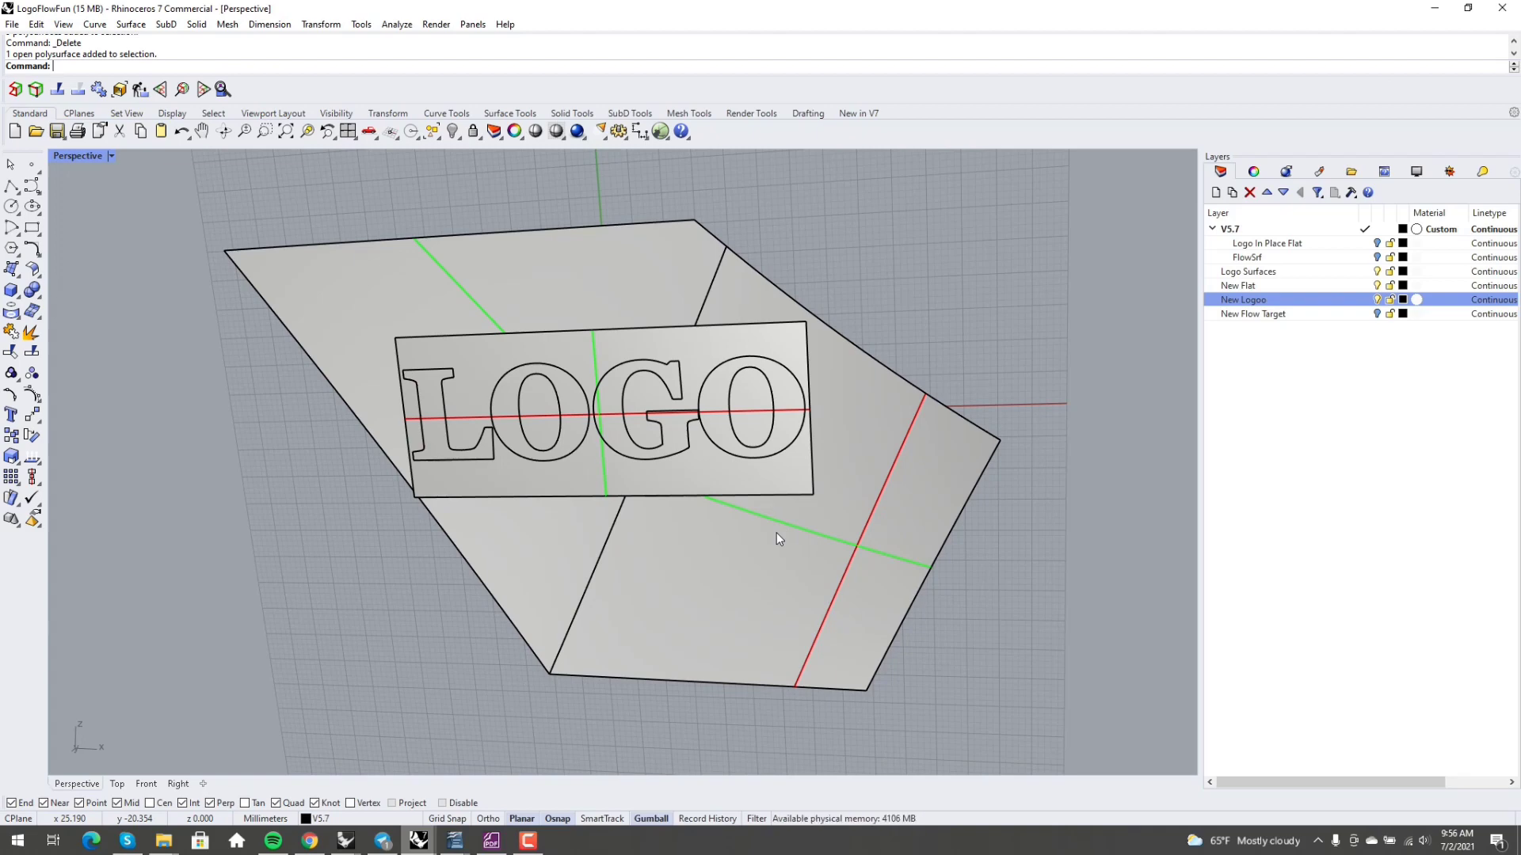
pyautogui.moveTo(776, 532); pyautogui.dragTo(699, 560, button='right')
pyautogui.scroll(6, 729, 479)
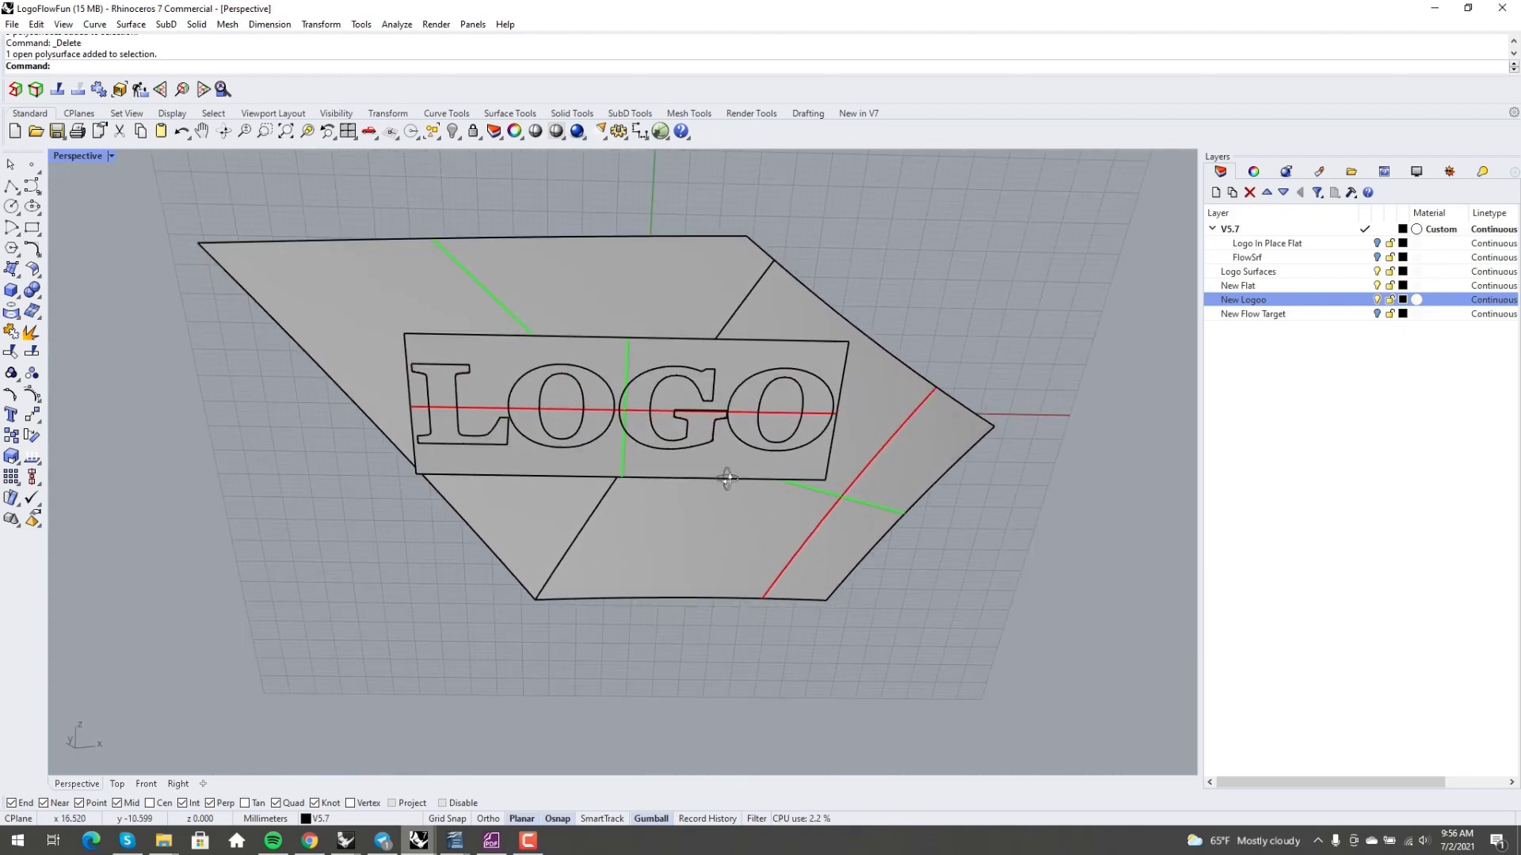
pyautogui.moveTo(730, 479); pyautogui.dragTo(735, 439, button='right')
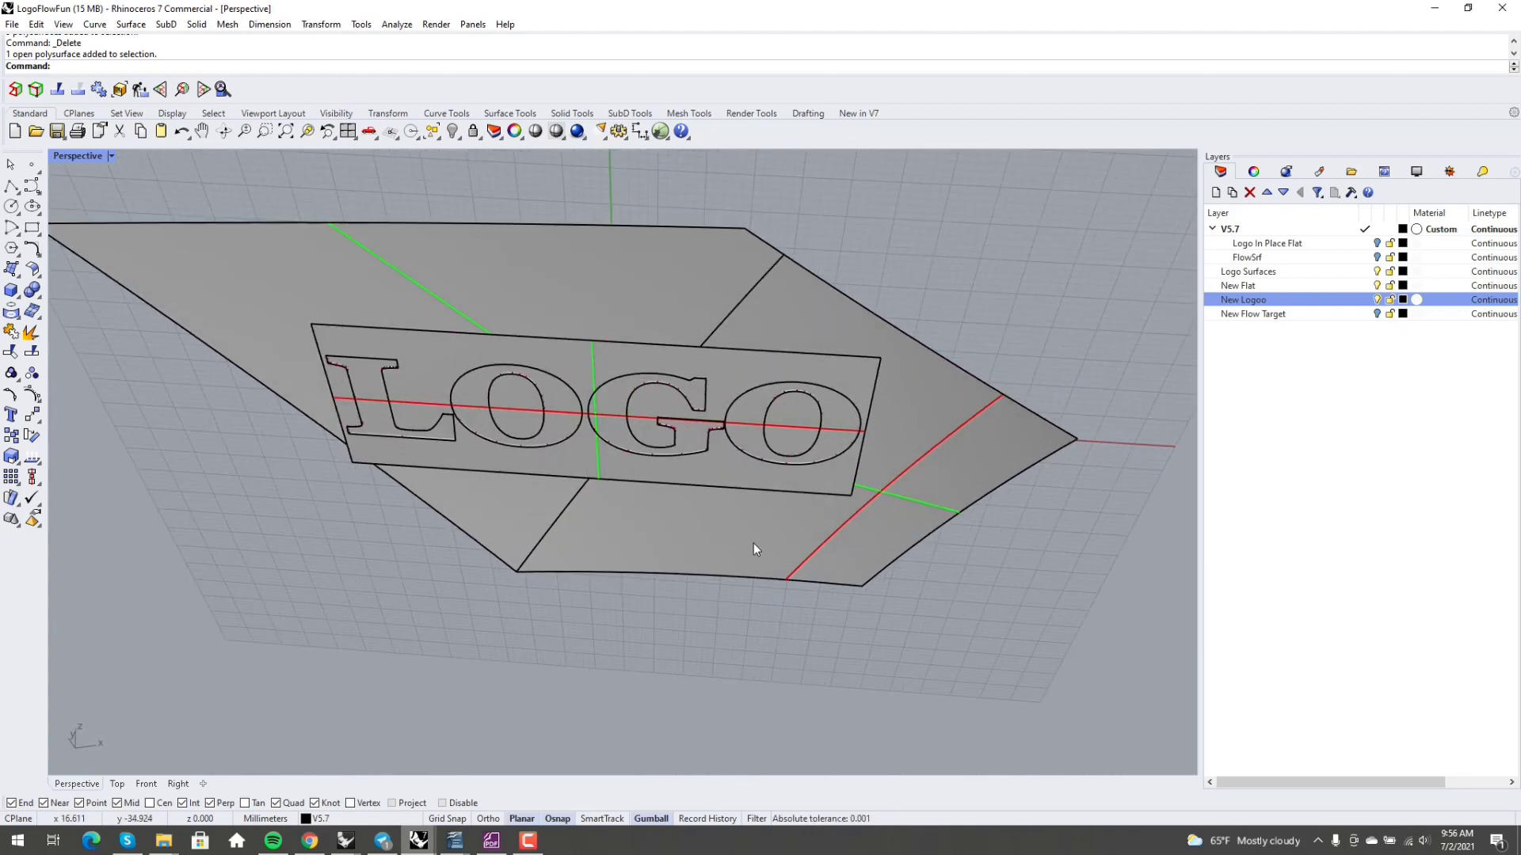
pyautogui.moveTo(753, 545); pyautogui.dragTo(695, 334, button='right')
pyautogui.click(777, 480)
pyautogui.middleClick(772, 488)
pyautogui.click(730, 482)
pyautogui.scroll(-2, 708, 499)
pyautogui.click(648, 506)
pyautogui.press('Delete')
# Step: Examine the extruded logo letters and how they sit relative to the creased polysurface from several angles
pyautogui.scroll(3, 634, 503)
pyautogui.scroll(8, 695, 336)
pyautogui.scroll(-6, 681, 449)
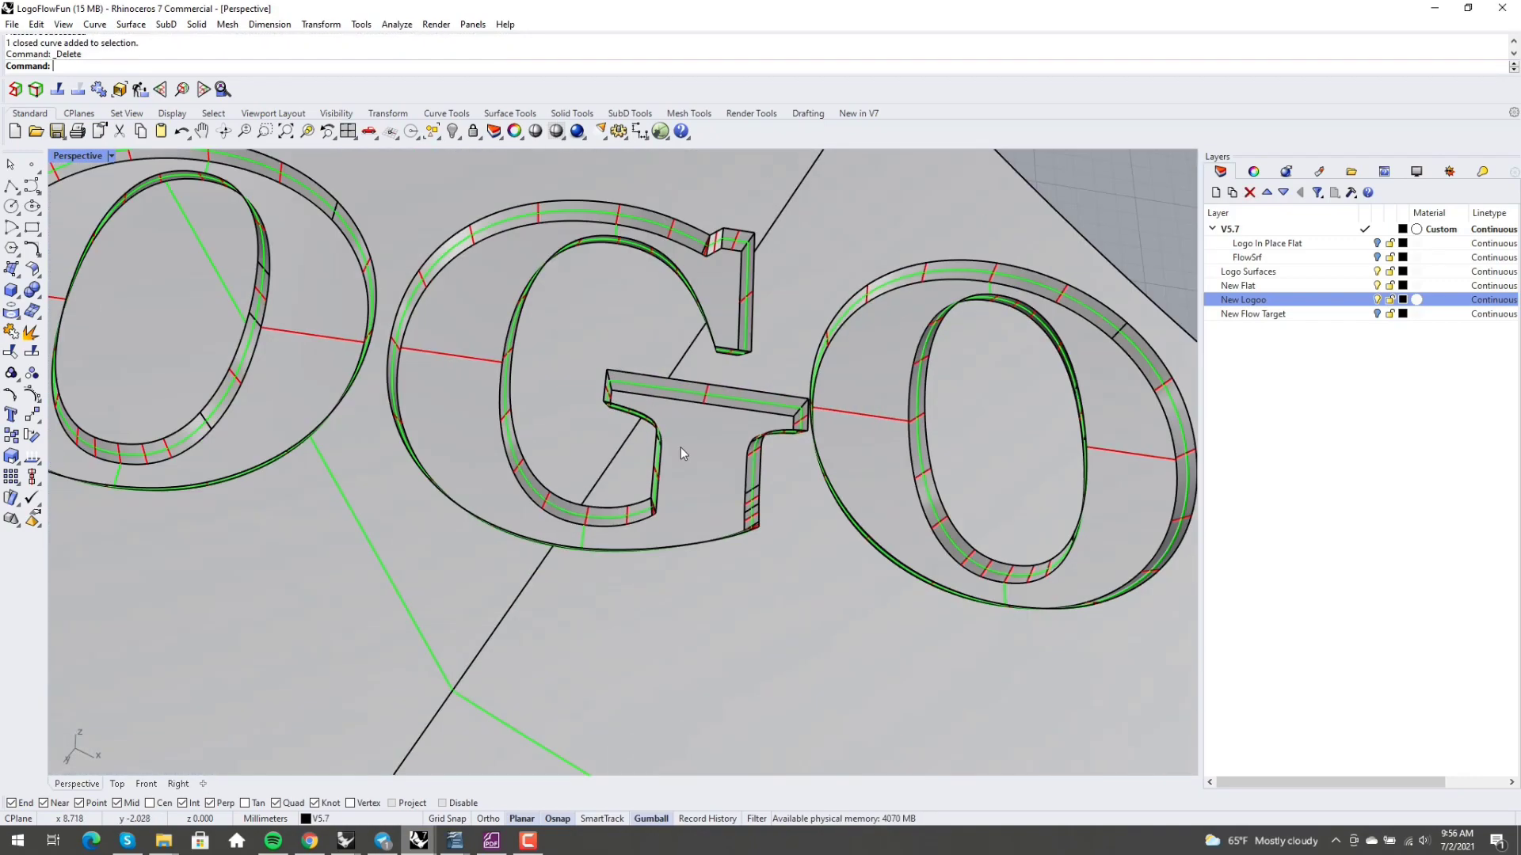
pyautogui.moveTo(689, 445); pyautogui.dragTo(893, 420, button='right')
pyautogui.scroll(-3, 903, 405)
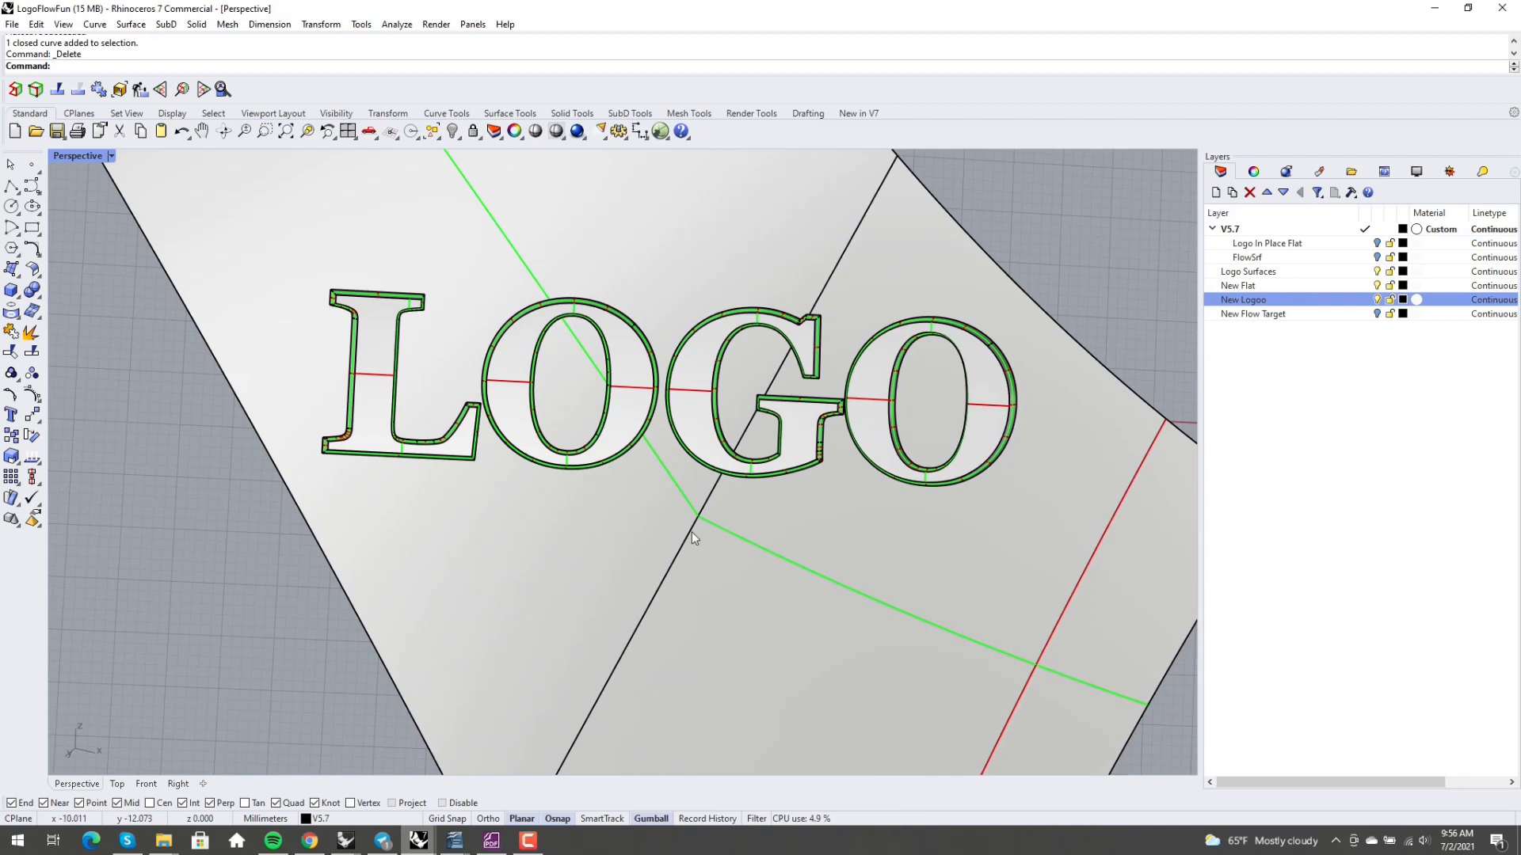
pyautogui.moveTo(691, 531)
pyautogui.mouseDown(button='right')
pyautogui.moveTo(626, 428)
pyautogui.moveTo(763, 411)
pyautogui.moveTo(706, 406)
pyautogui.moveTo(765, 436)
pyautogui.moveTo(693, 435)
pyautogui.moveTo(682, 375)
pyautogui.moveTo(715, 392)
pyautogui.moveTo(706, 409)
pyautogui.mouseUp(button='right')
pyautogui.scroll(4, 592, 387)
pyautogui.scroll(-6, 686, 410)
pyautogui.scroll(-2, 759, 425)
pyautogui.scroll(3, 694, 435)
pyautogui.scroll(1, 715, 392)
pyautogui.scroll(-3, 715, 393)
pyautogui.scroll(-3, 898, 406)
pyautogui.moveTo(898, 407)
pyautogui.mouseDown(button='right')
pyautogui.moveTo(666, 537)
pyautogui.moveTo(757, 459)
pyautogui.mouseUp(button='right')
pyautogui.scroll(4, 756, 459)
pyautogui.moveTo(658, 469)
pyautogui.mouseDown(button='right')
pyautogui.moveTo(639, 482)
pyautogui.moveTo(645, 417)
pyautogui.moveTo(647, 477)
pyautogui.moveTo(667, 475)
pyautogui.mouseUp(button='right')
pyautogui.scroll(-4, 657, 477)
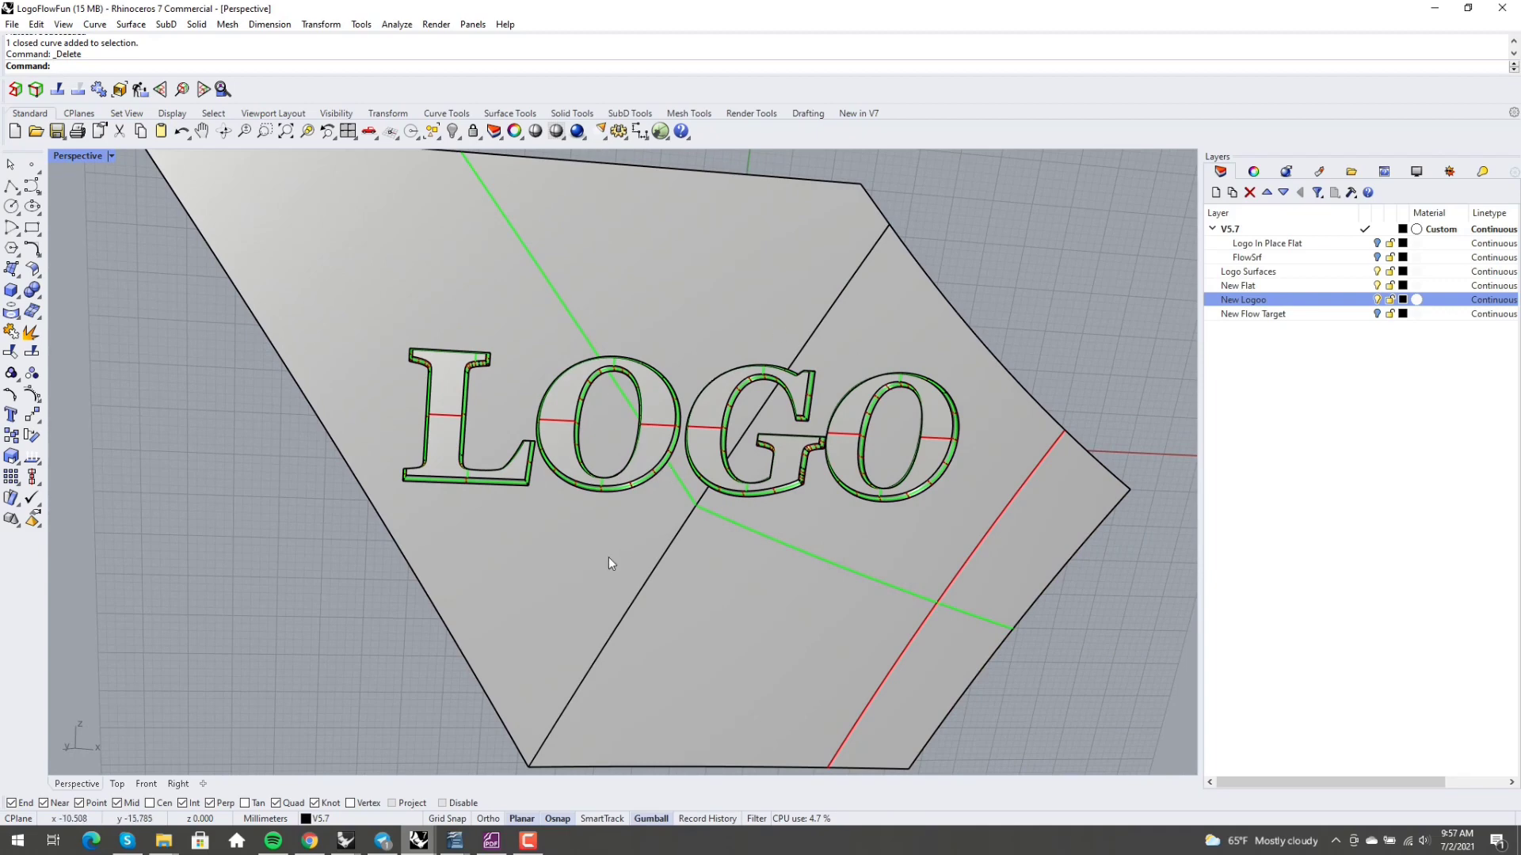
pyautogui.moveTo(610, 562); pyautogui.dragTo(676, 537, button='right')
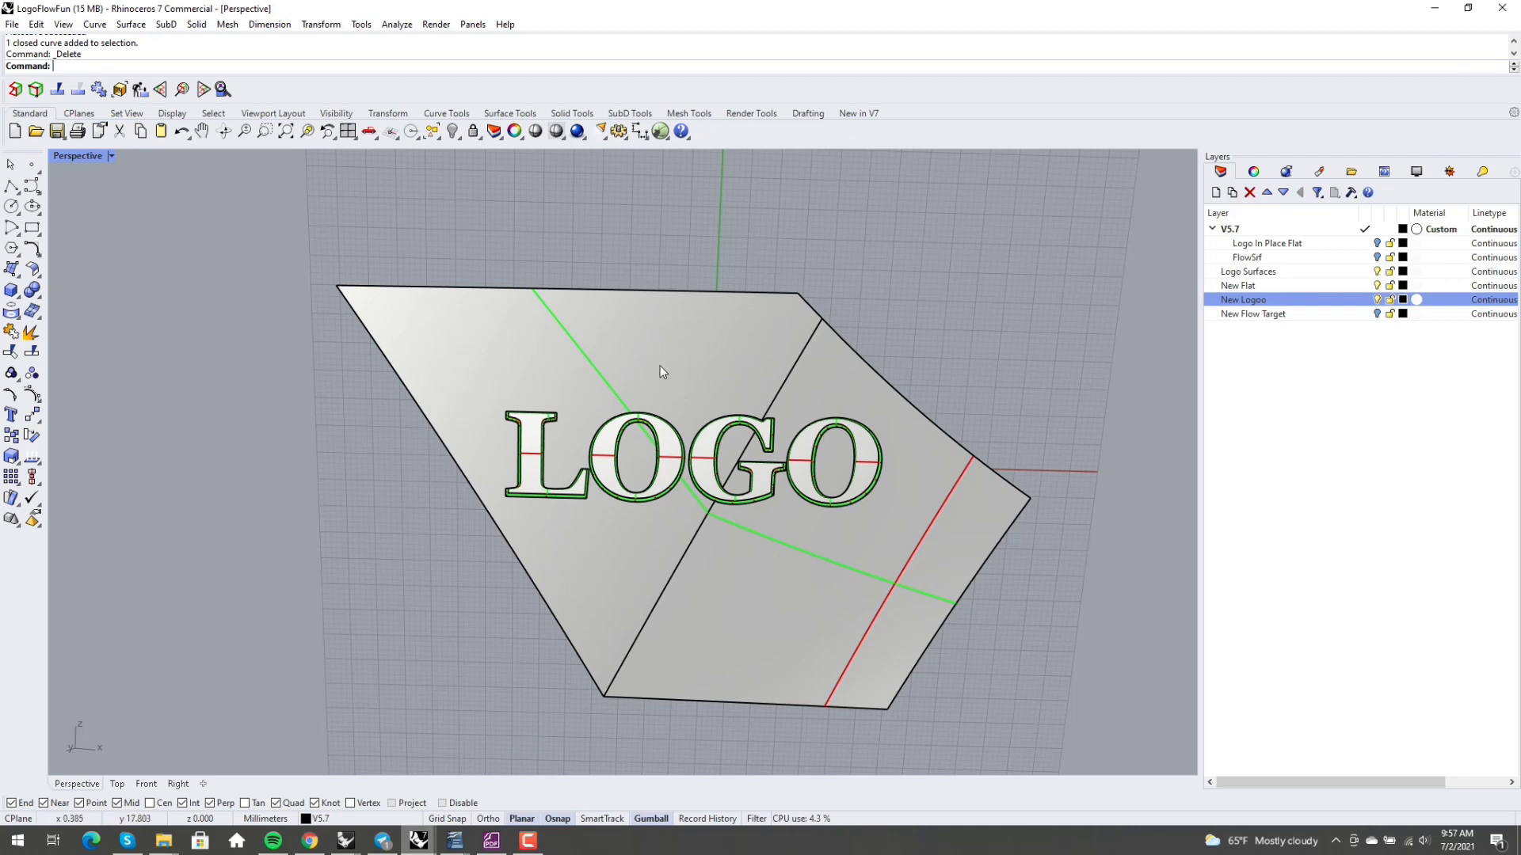
pyautogui.moveTo(659, 538); pyautogui.dragTo(662, 563, button='right')
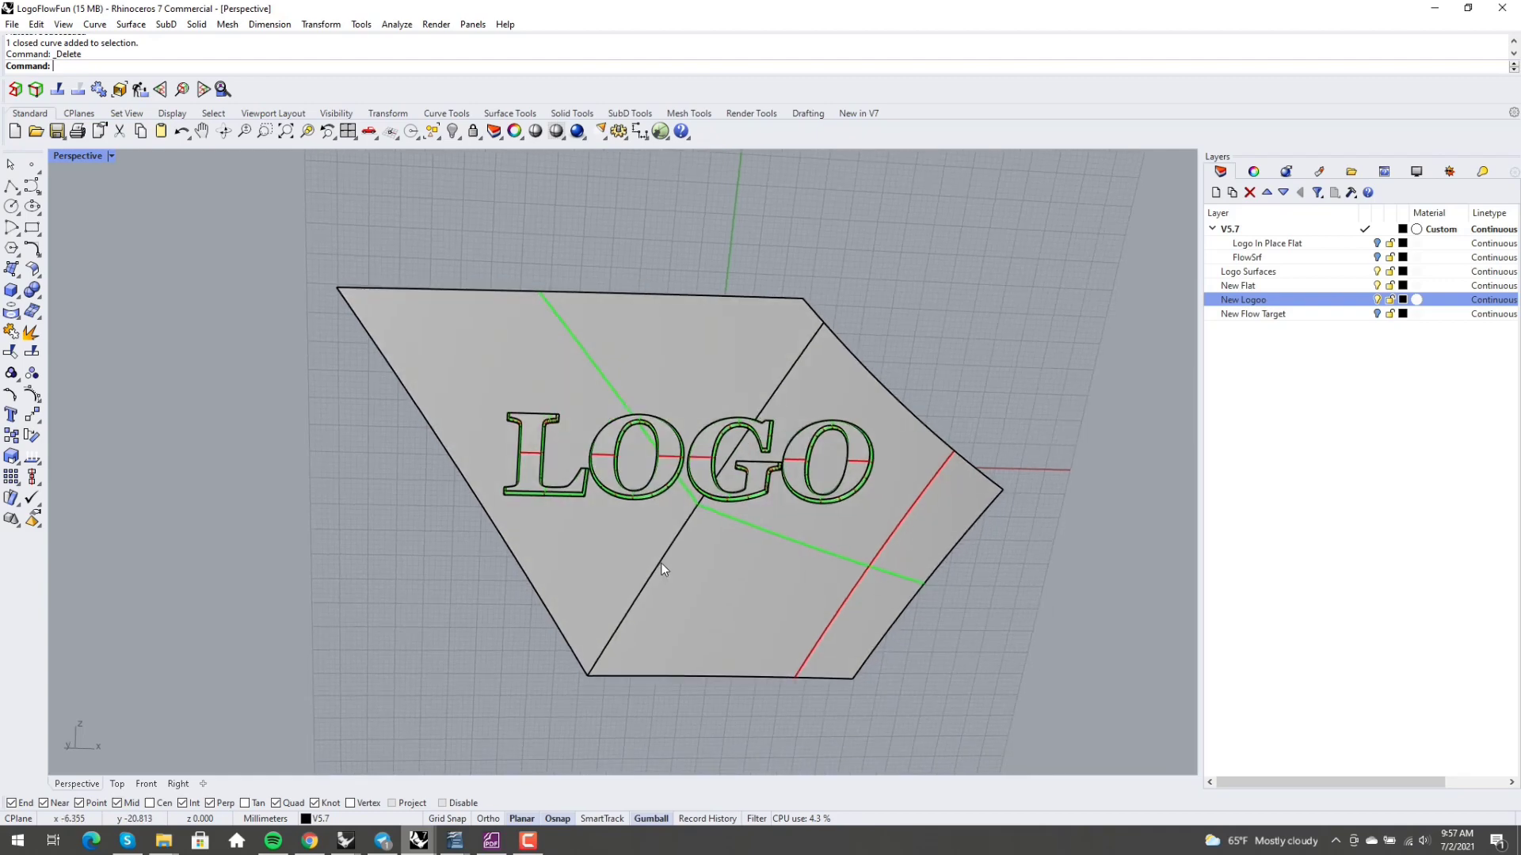
# Step: Show the hidden flat rectangular surface again
pyautogui.middleClick(662, 563)
pyautogui.click(627, 560)
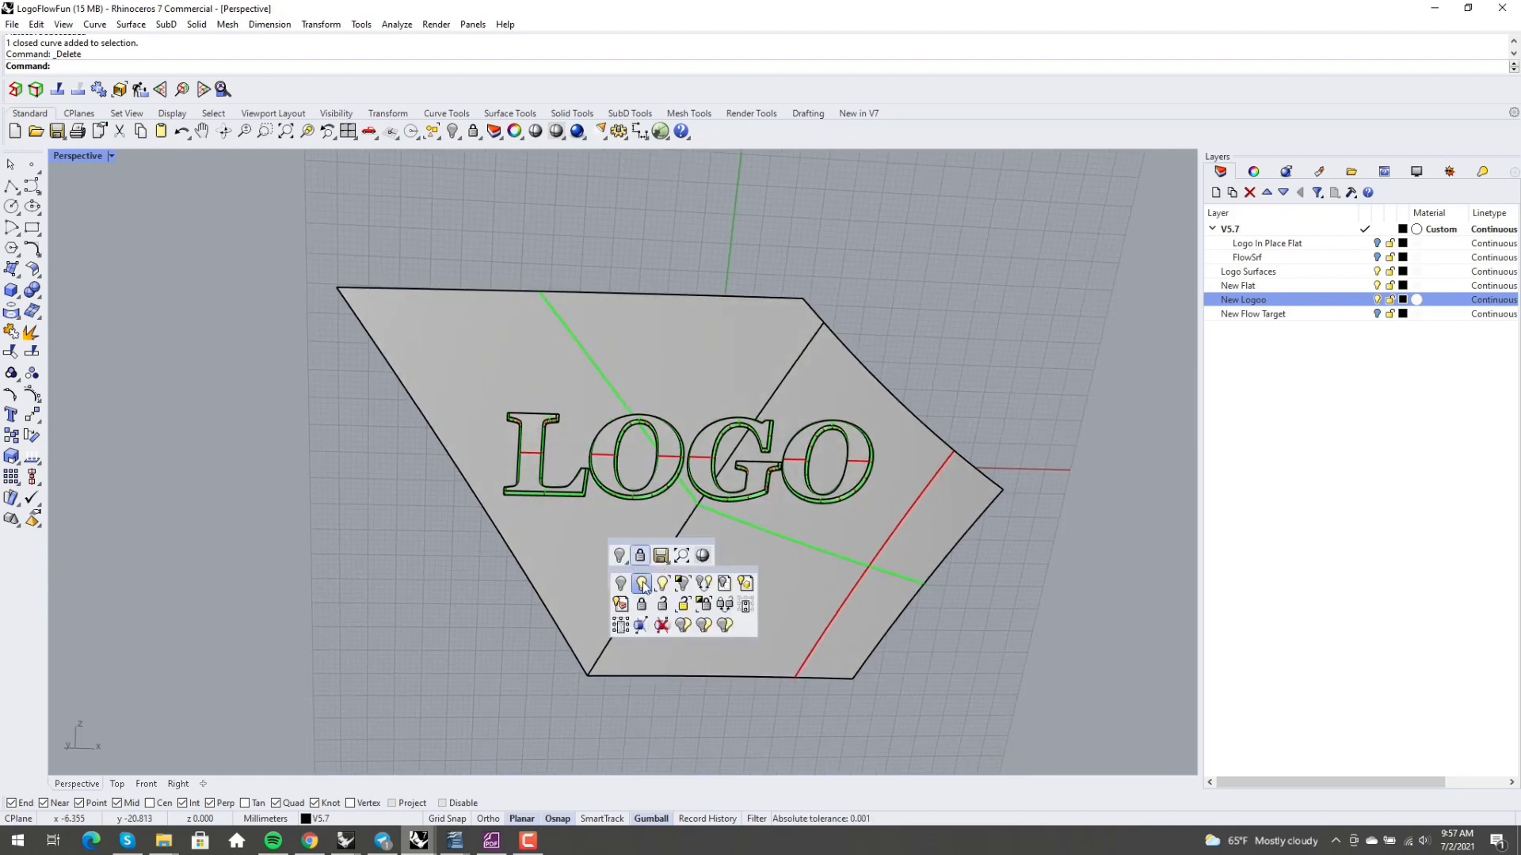
pyautogui.click(642, 584)
# Step: Examine up close how the logo letters pass through the flat rectangular surface along their edges
pyautogui.scroll(3, 615, 558)
pyautogui.moveTo(622, 572)
pyautogui.mouseDown(button='right')
pyautogui.moveTo(604, 516)
pyautogui.moveTo(587, 533)
pyautogui.moveTo(629, 534)
pyautogui.mouseUp(button='right')
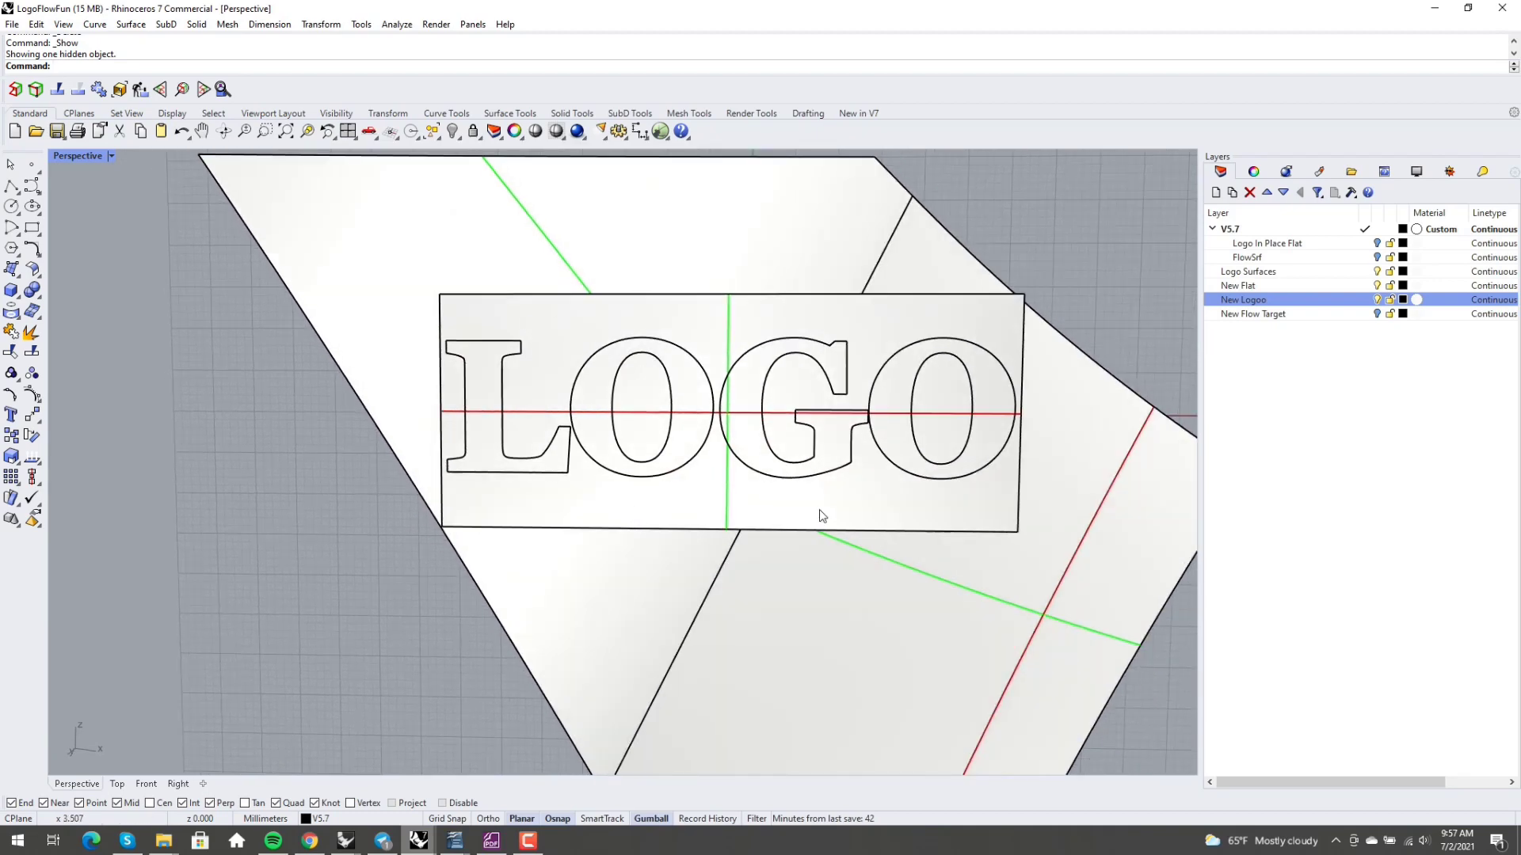
pyautogui.moveTo(525, 466); pyautogui.dragTo(645, 515, button='right')
pyautogui.scroll(10, 420, 514)
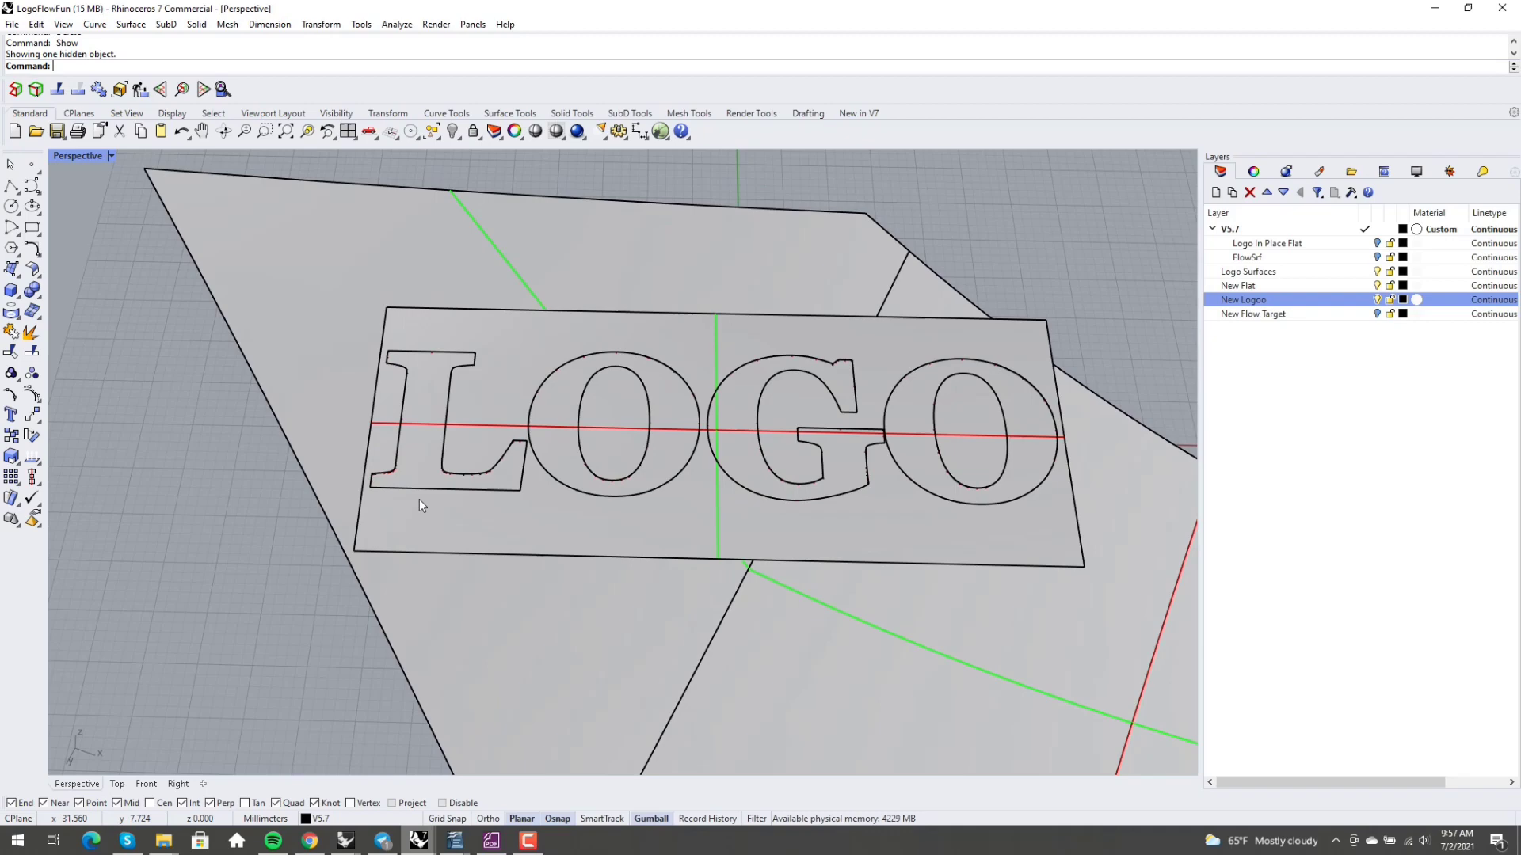
pyautogui.scroll(-10, 422, 515)
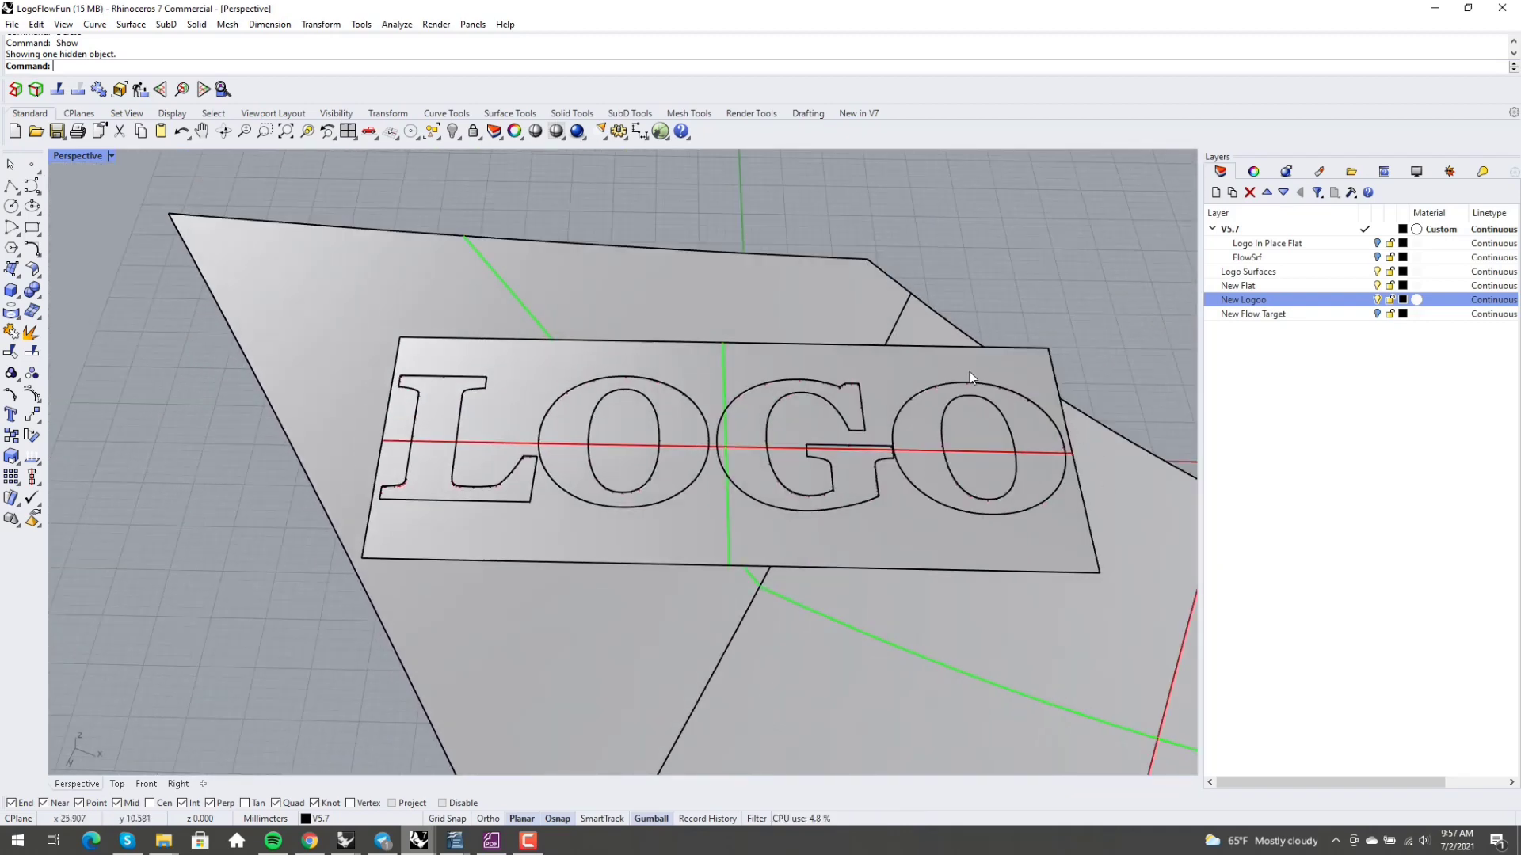
pyautogui.scroll(8, 391, 485)
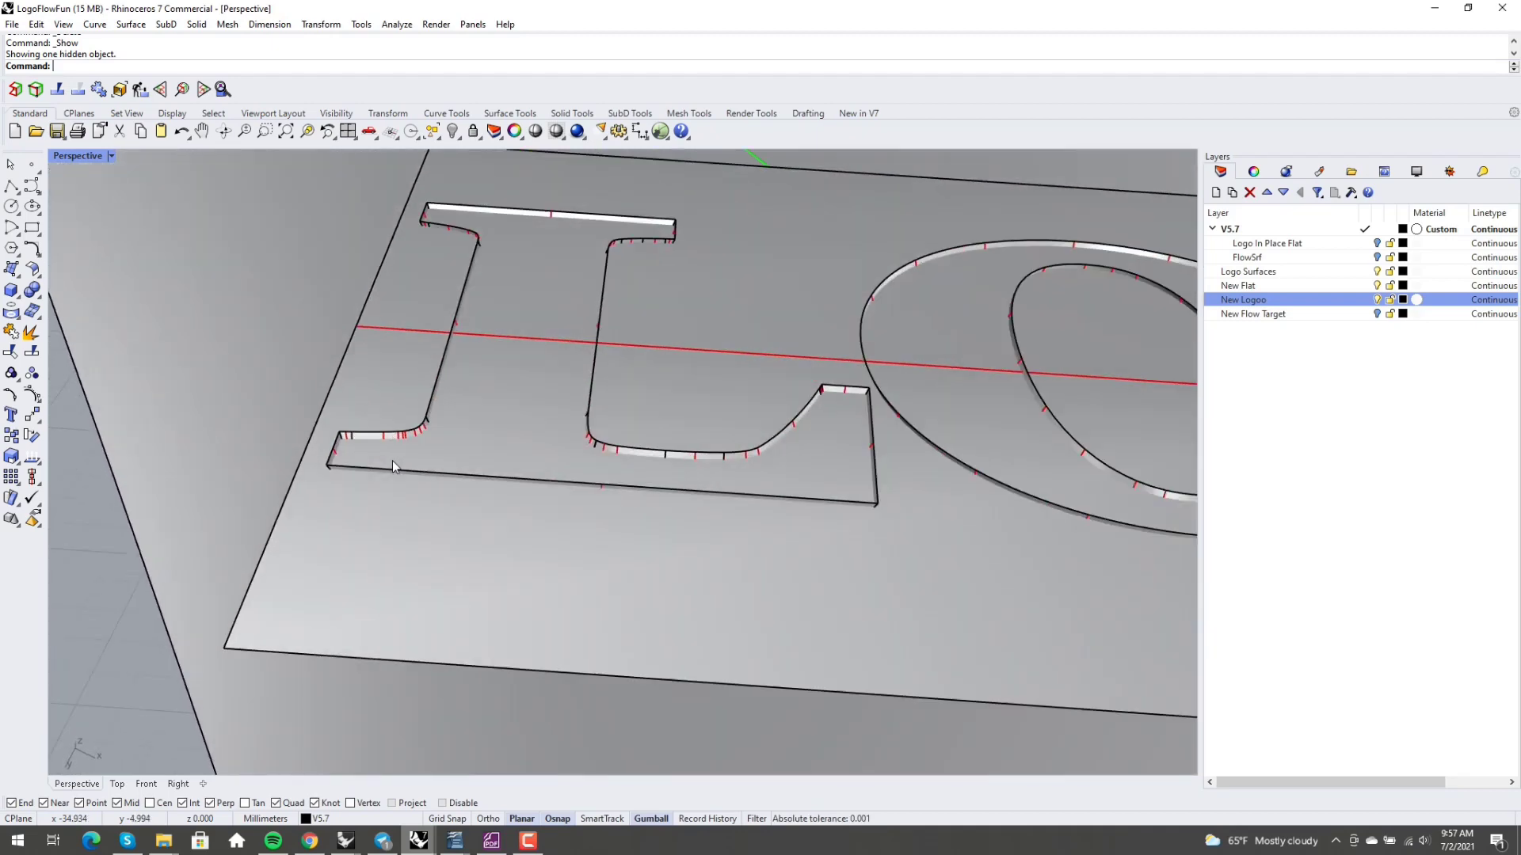
pyautogui.moveTo(393, 466); pyautogui.dragTo(339, 445, button='right')
pyautogui.scroll(-2, 297, 436)
pyautogui.scroll(3, 296, 436)
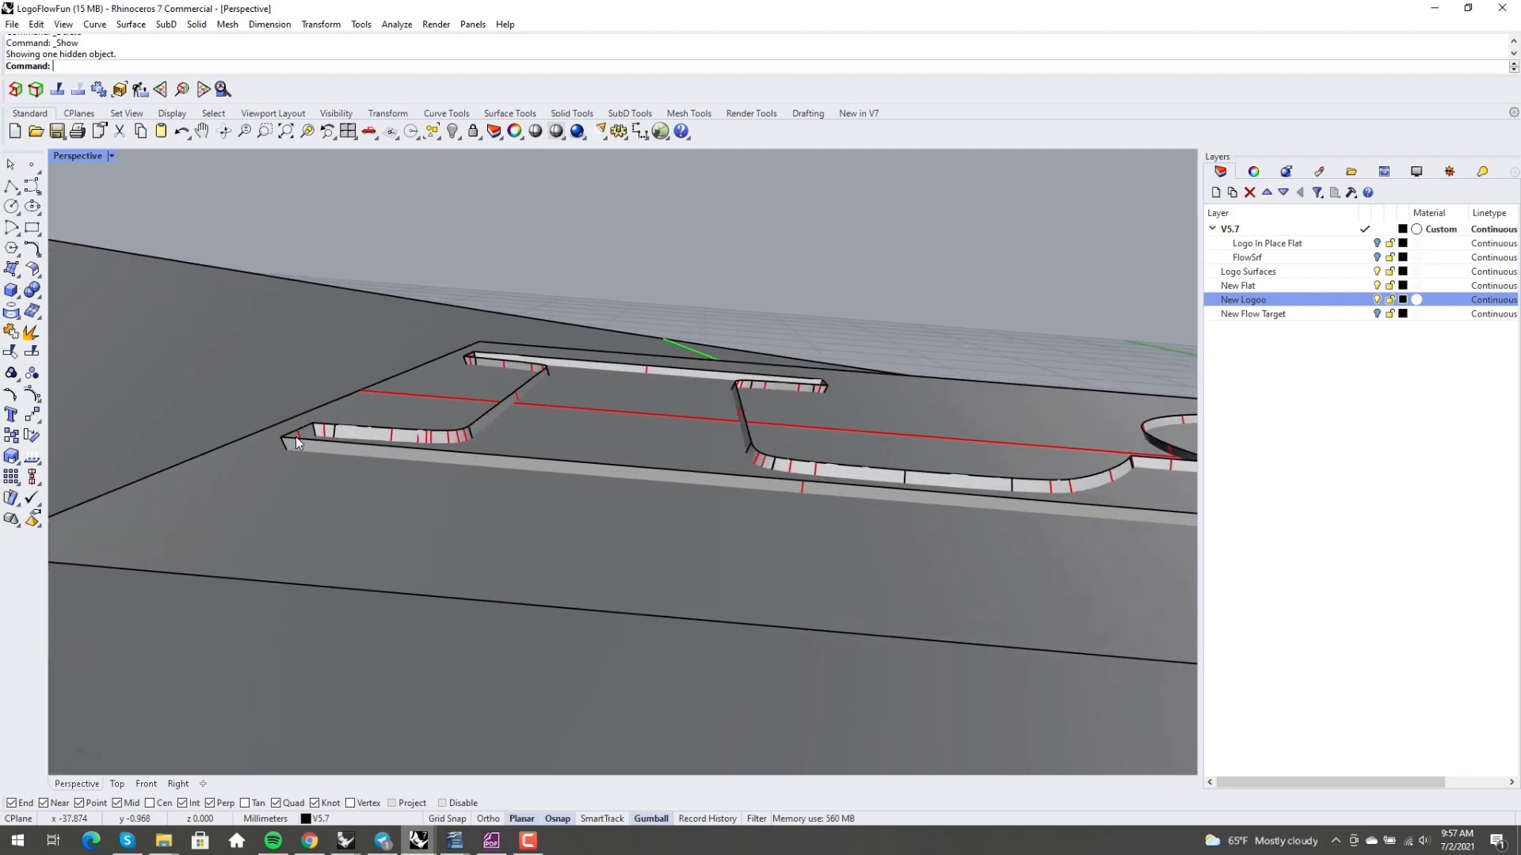
pyautogui.scroll(-1, 296, 436)
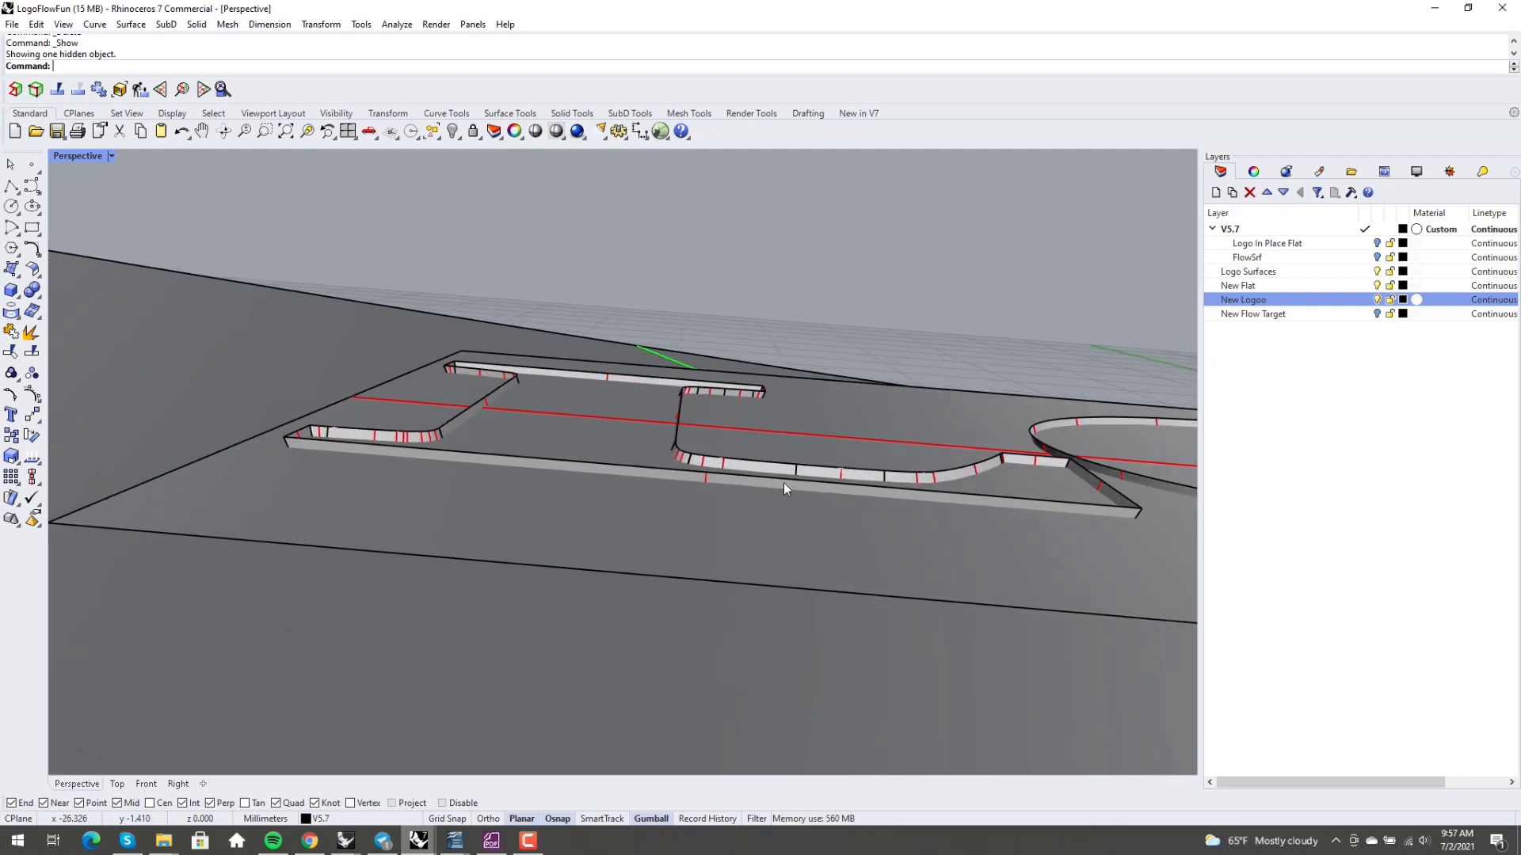
pyautogui.moveTo(783, 483); pyautogui.dragTo(680, 481, button='right')
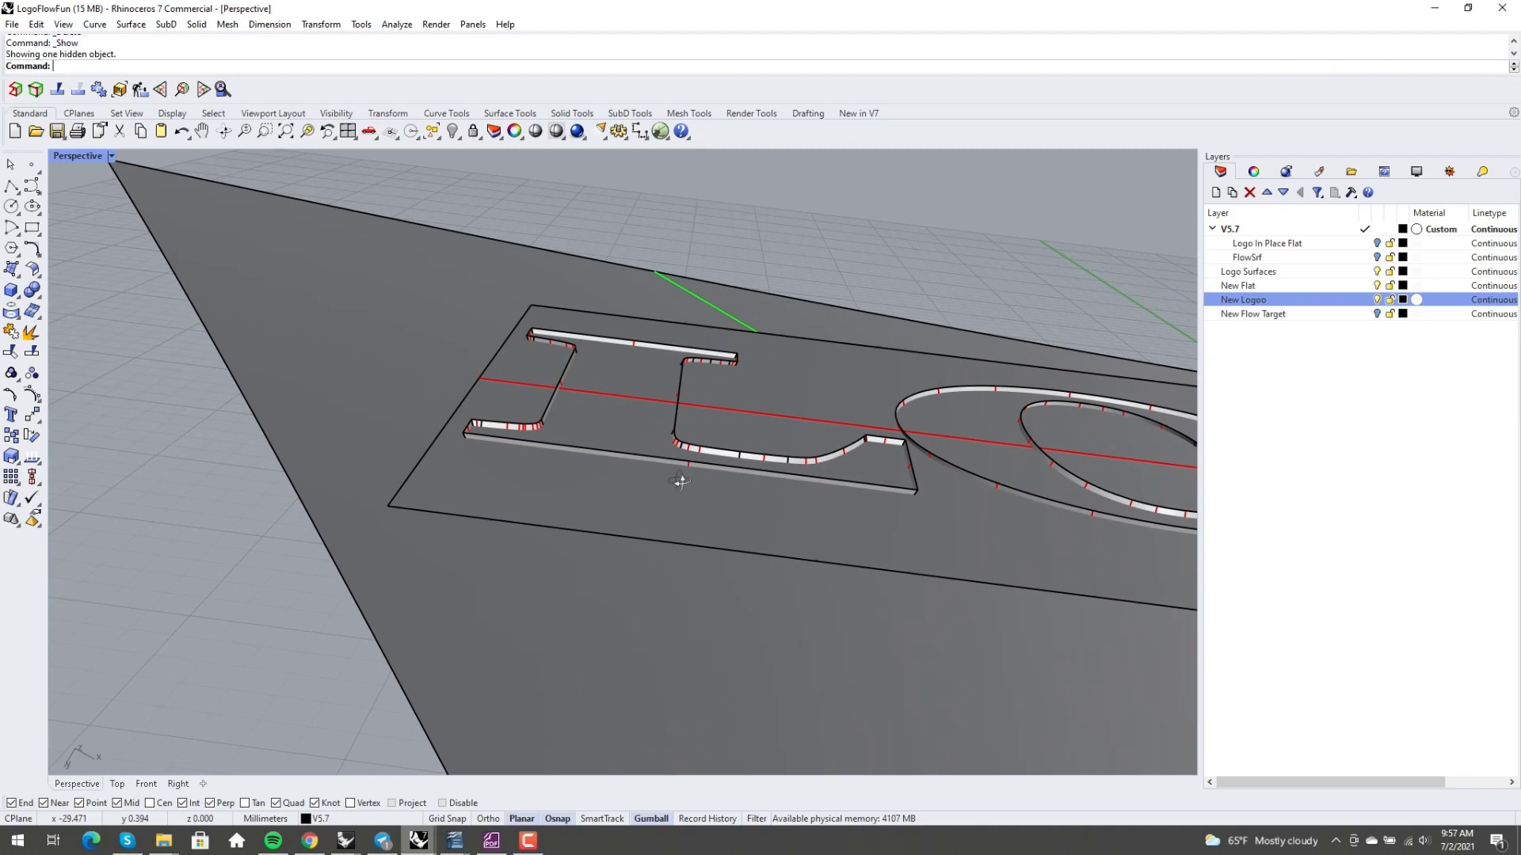
pyautogui.moveTo(684, 367); pyautogui.dragTo(623, 434, button='right')
pyautogui.scroll(-5, 489, 521)
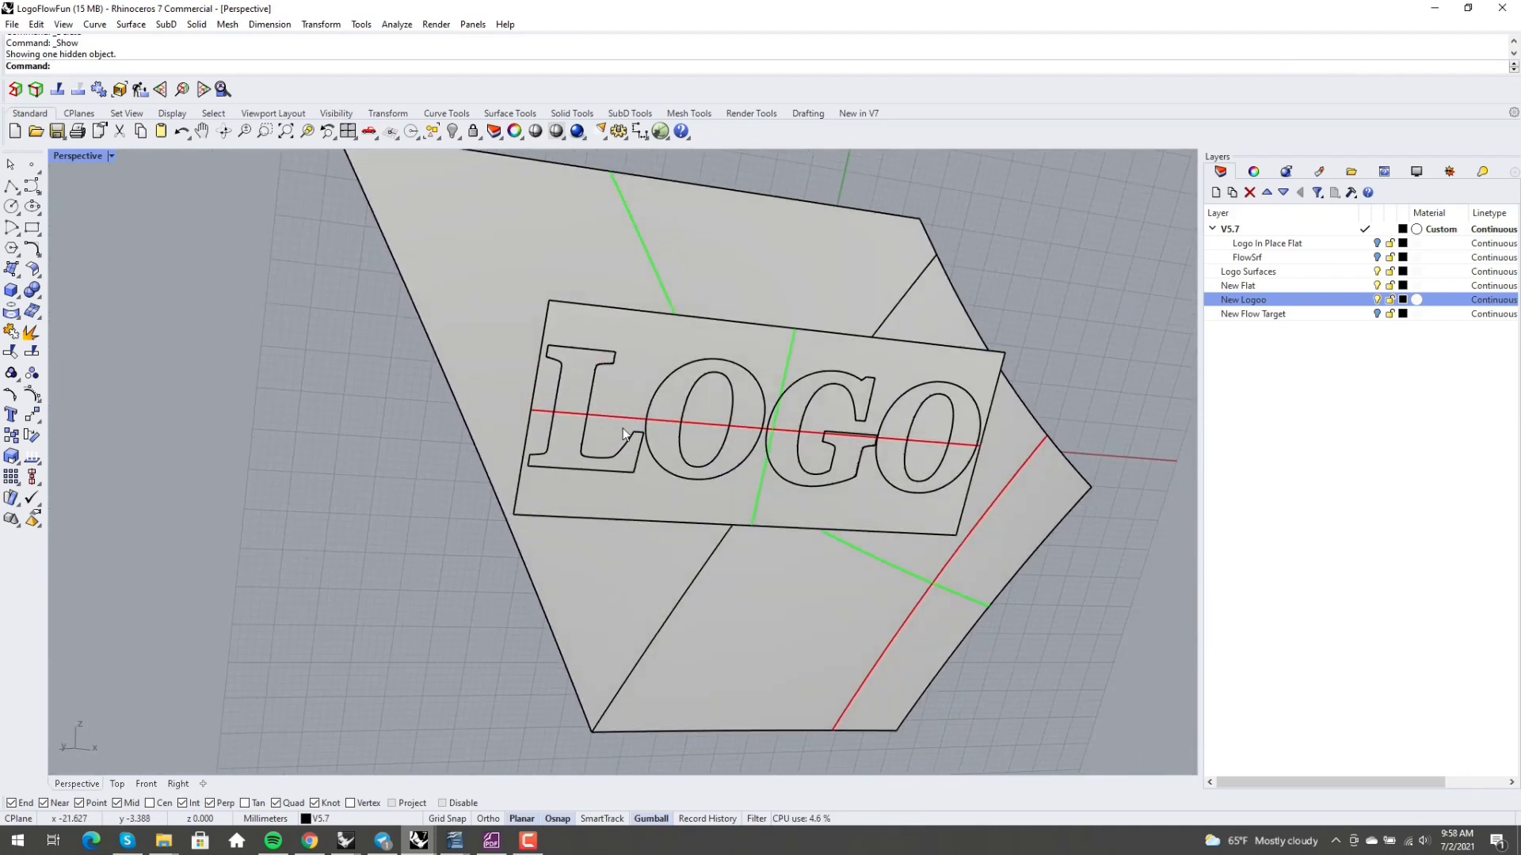
pyautogui.moveTo(801, 477); pyautogui.dragTo(551, 422, button='right')
pyautogui.moveTo(781, 439); pyautogui.dragTo(458, 568, button='right')
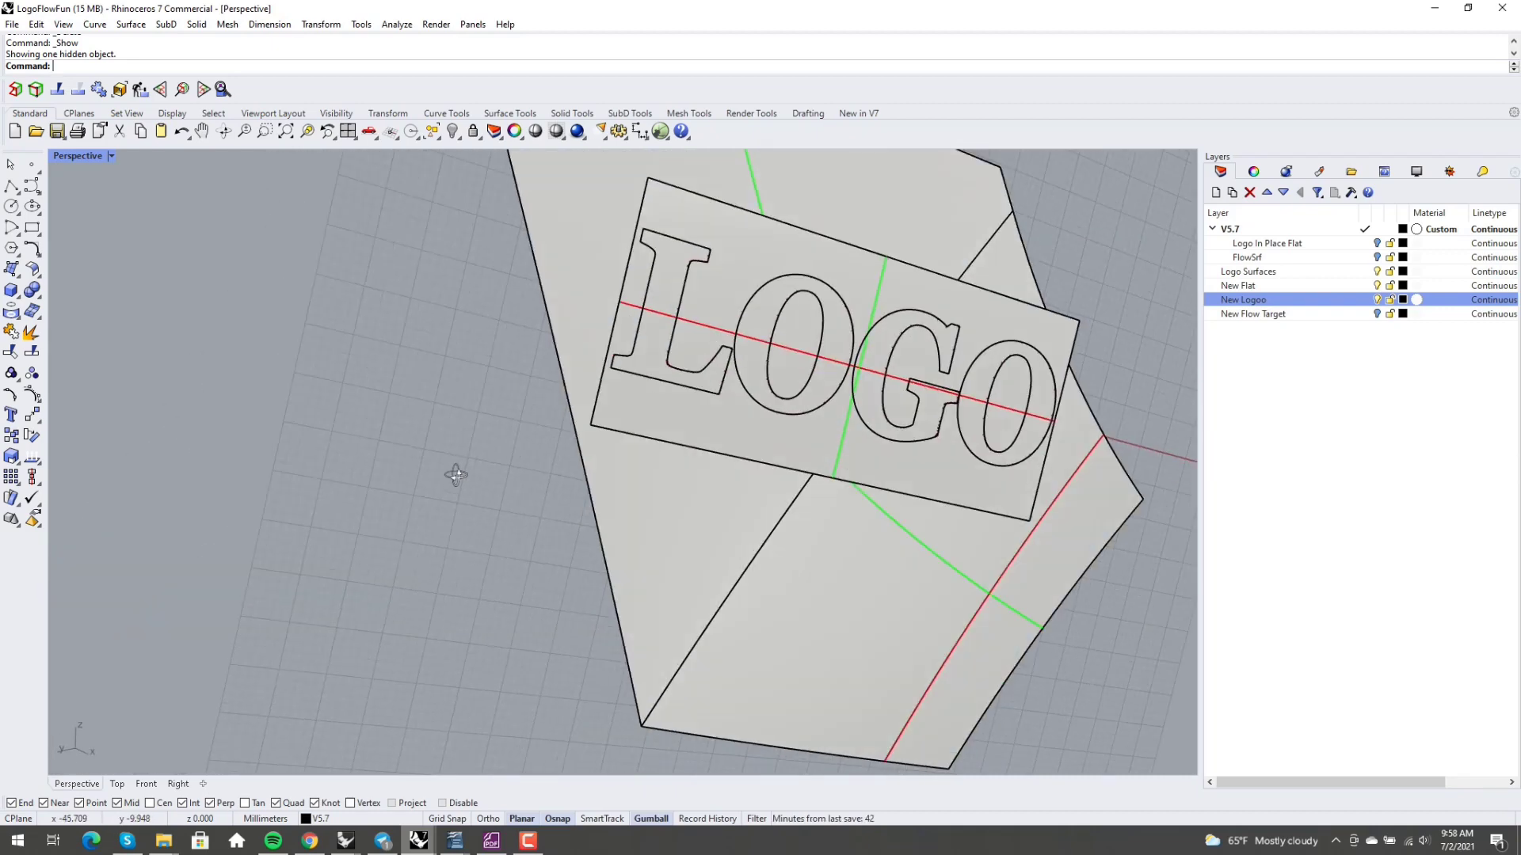
pyautogui.scroll(5, 843, 346)
pyautogui.moveTo(844, 340); pyautogui.dragTo(820, 375, button='right')
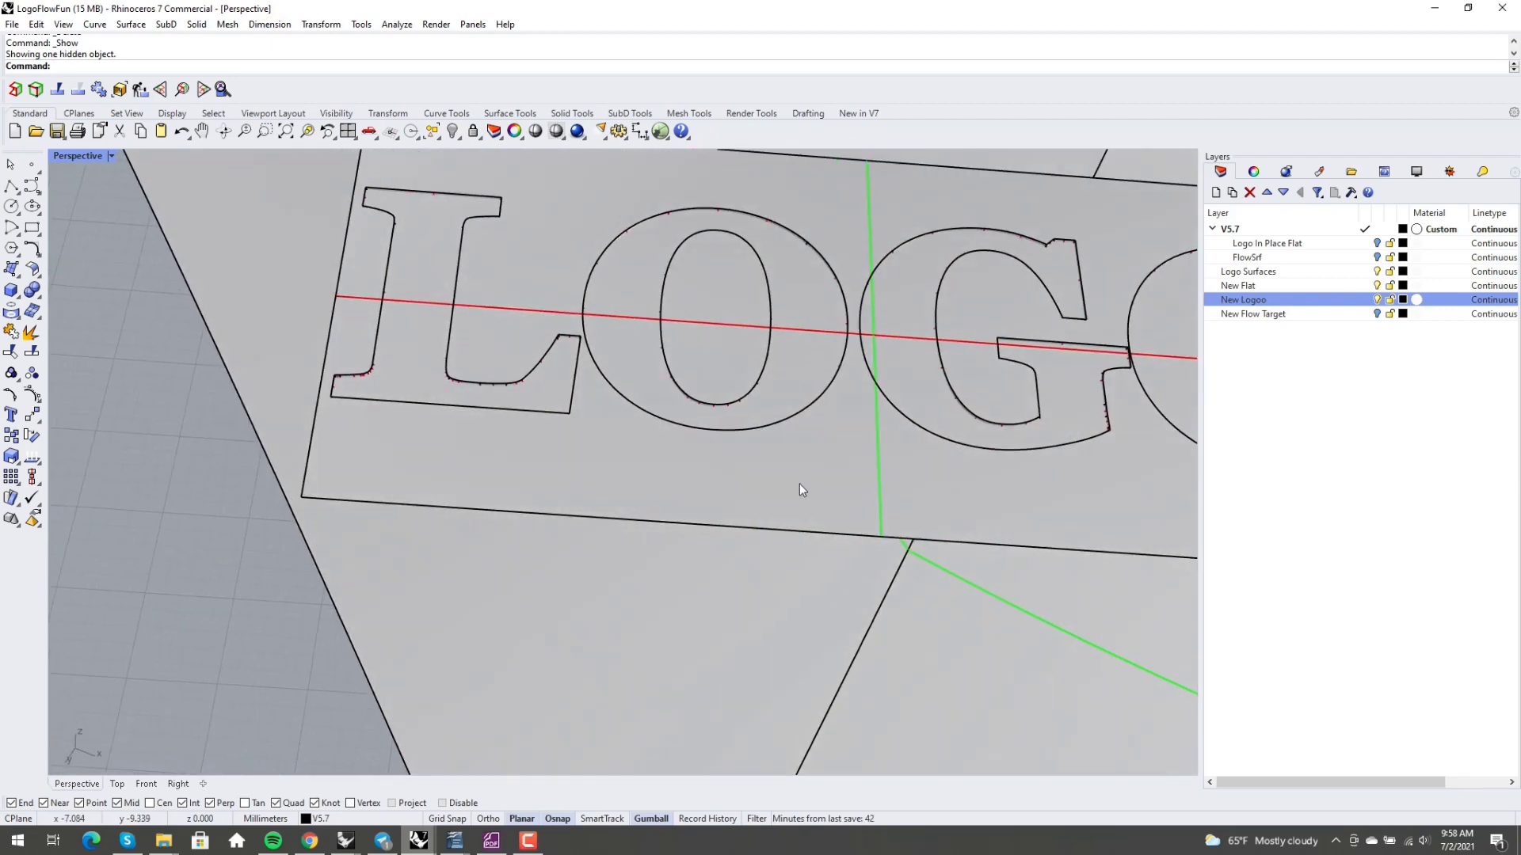
pyautogui.moveTo(800, 484); pyautogui.dragTo(811, 424, button='right')
pyautogui.scroll(8, 812, 424)
pyautogui.moveTo(682, 459); pyautogui.dragTo(663, 447, button='right')
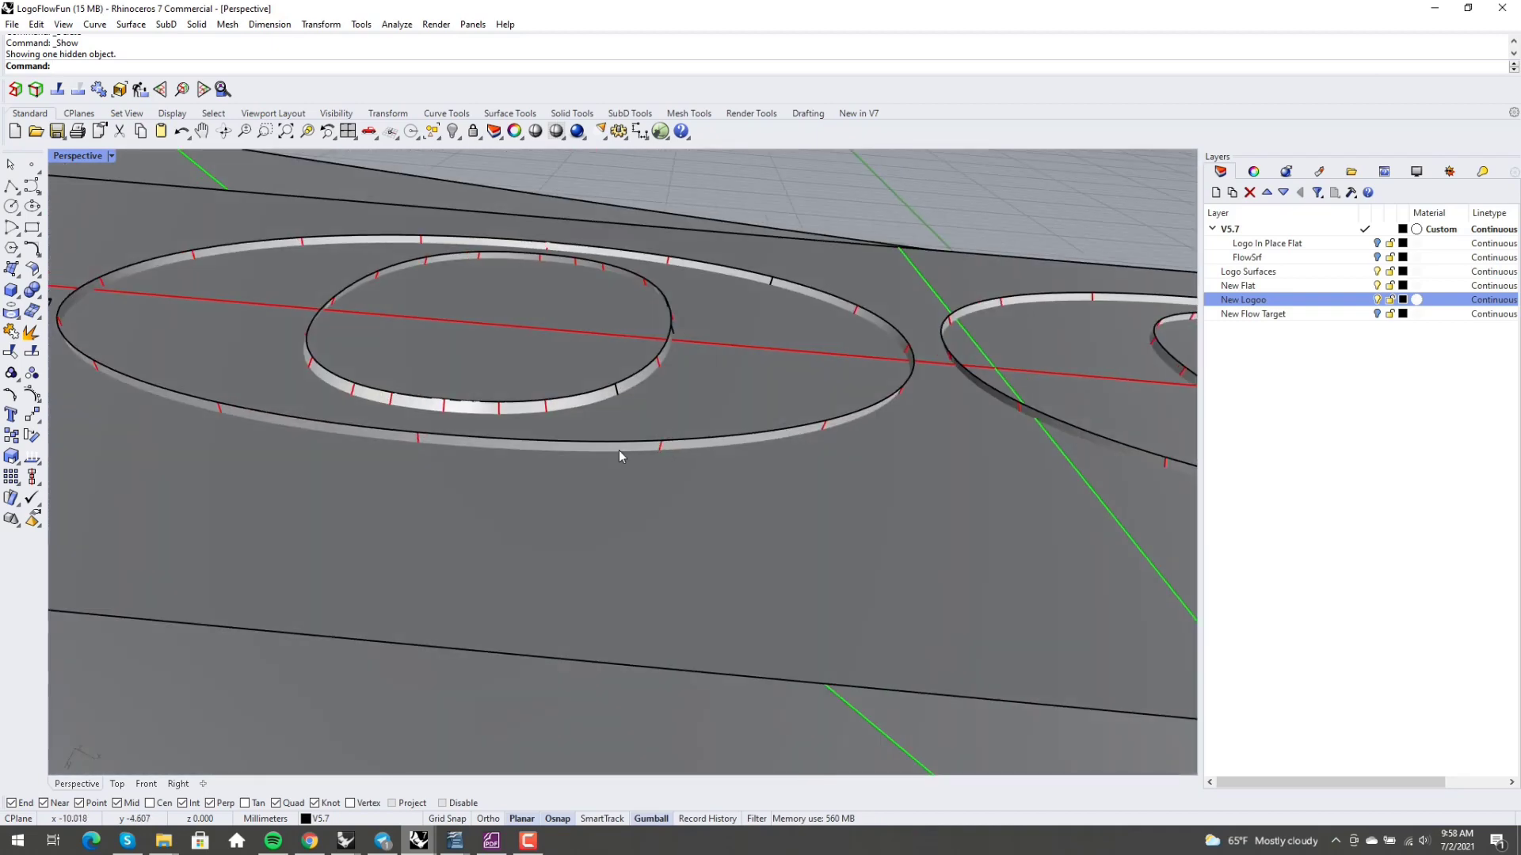
pyautogui.scroll(-5, 620, 449)
pyautogui.scroll(-3, 657, 462)
pyautogui.moveTo(567, 456); pyautogui.dragTo(745, 376, button='right')
# Step: Try shifting the flat rectangular surface vertically relative to the logo letters, and undo the move
pyautogui.click(600, 479)
pyautogui.moveTo(793, 396); pyautogui.dragTo(779, 410)
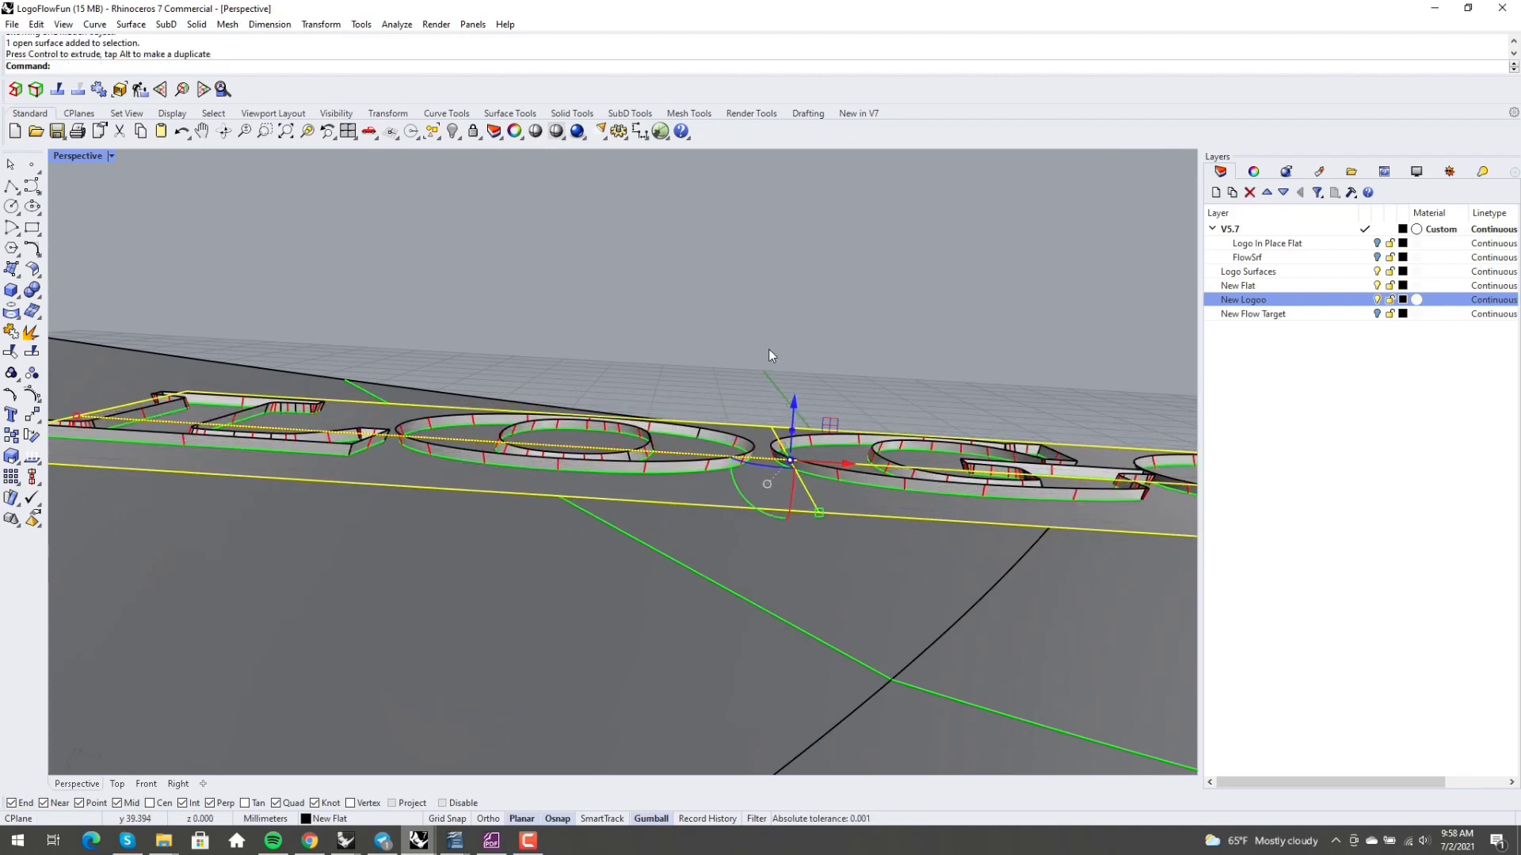
pyautogui.hotkey('ctrl', 'z')
# Step: Duplicate the border of the flat rectangular surface as a curve with DupBorder
pyautogui.moveTo(745, 301)
pyautogui.mouseDown(button='right')
pyautogui.moveTo(621, 509)
pyautogui.moveTo(635, 502)
pyautogui.moveTo(621, 587)
pyautogui.moveTo(639, 573)
pyautogui.moveTo(591, 584)
pyautogui.moveTo(650, 550)
pyautogui.moveTo(622, 581)
pyautogui.moveTo(638, 571)
pyautogui.moveTo(640, 548)
pyautogui.mouseUp(button='right')
pyautogui.scroll(-4, 621, 581)
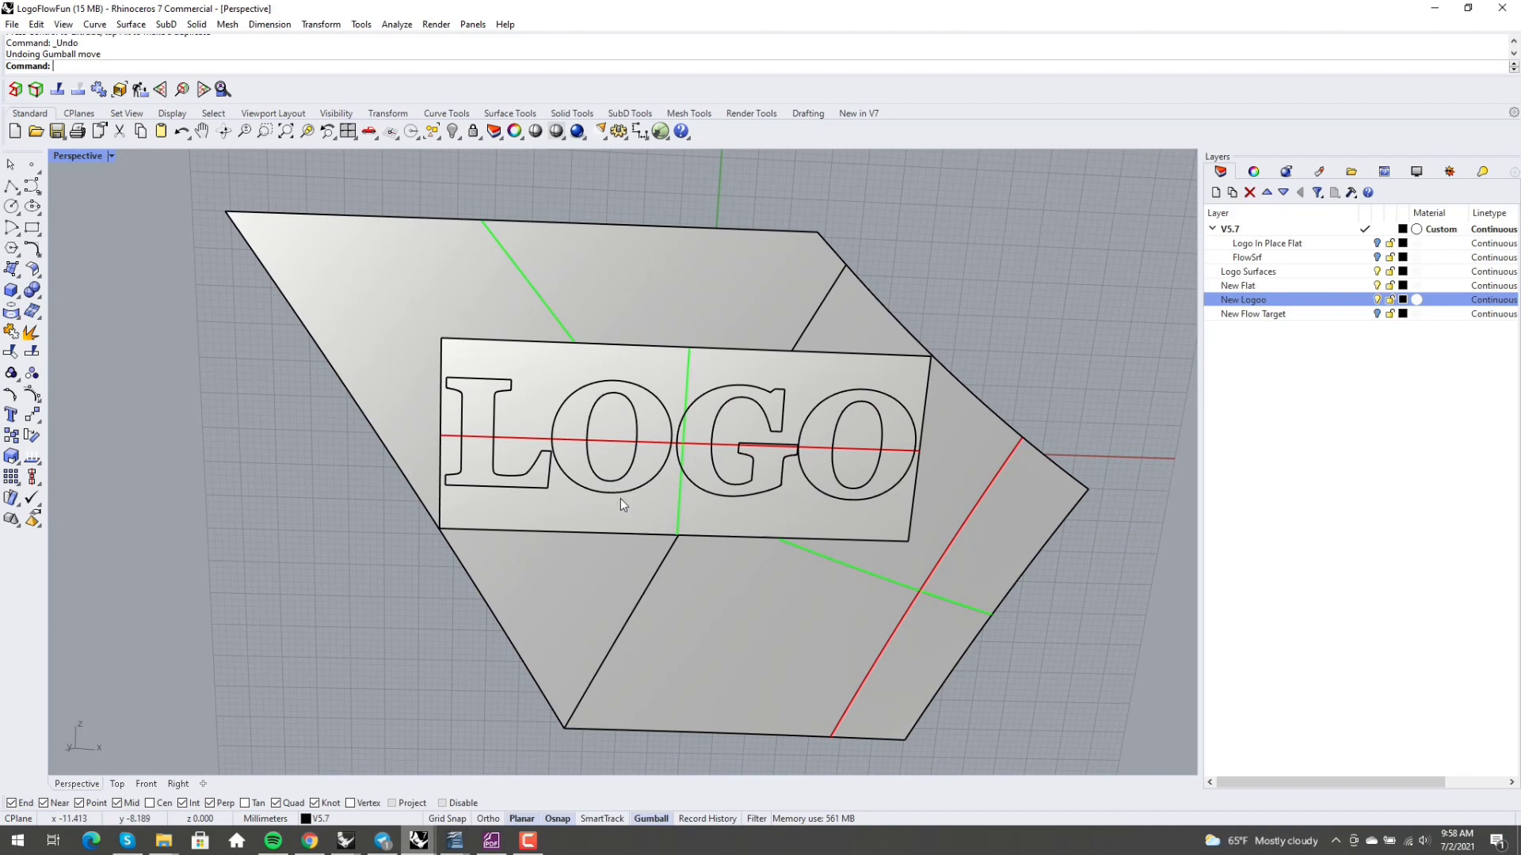
pyautogui.moveTo(622, 505); pyautogui.dragTo(622, 513, button='right')
pyautogui.click(625, 522)
pyautogui.write('DupBorder')
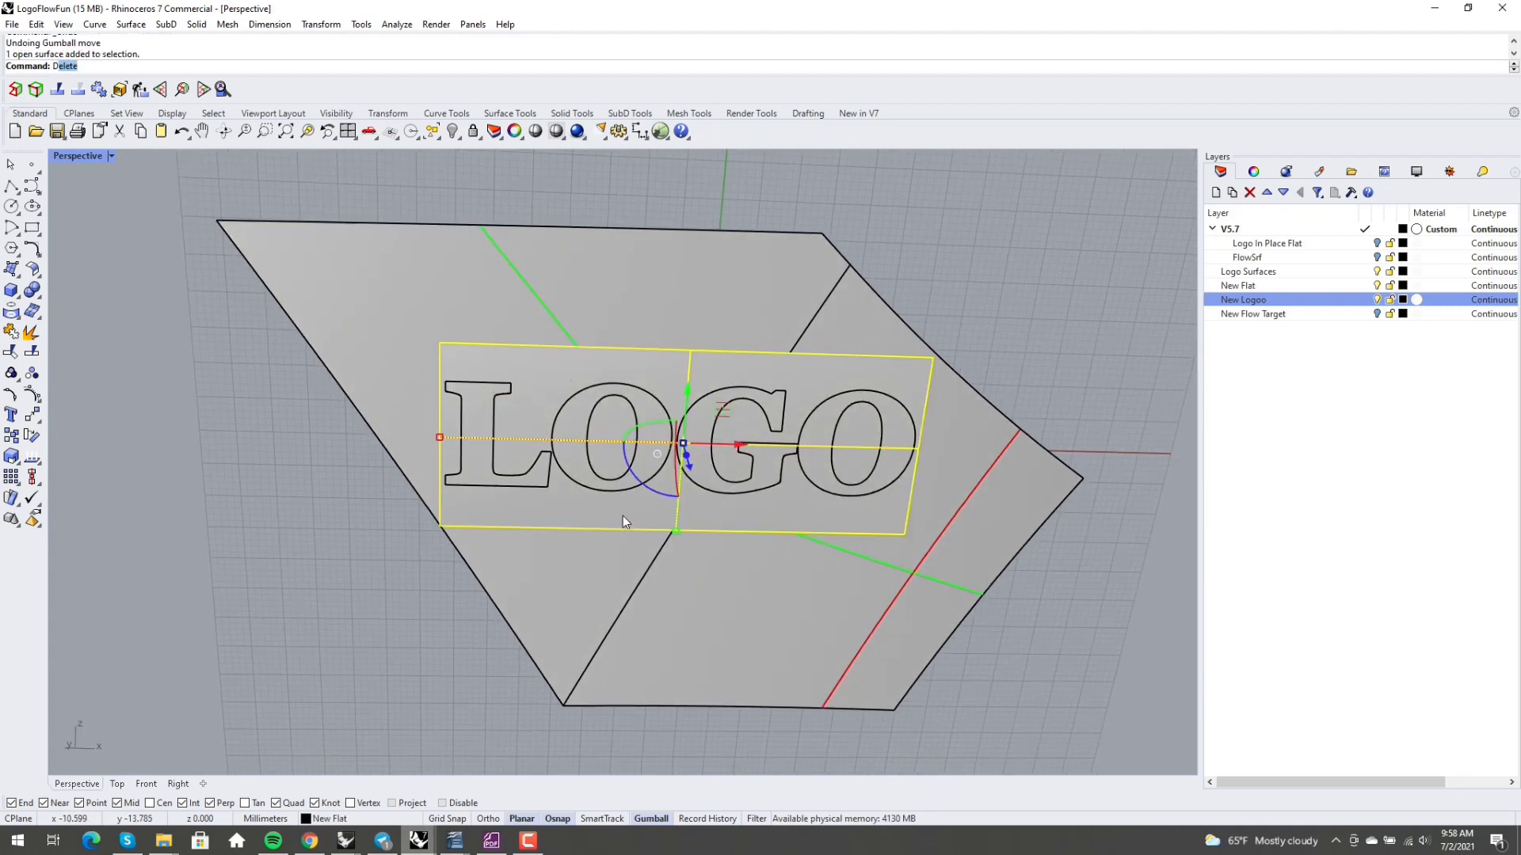
pyautogui.press('Return')
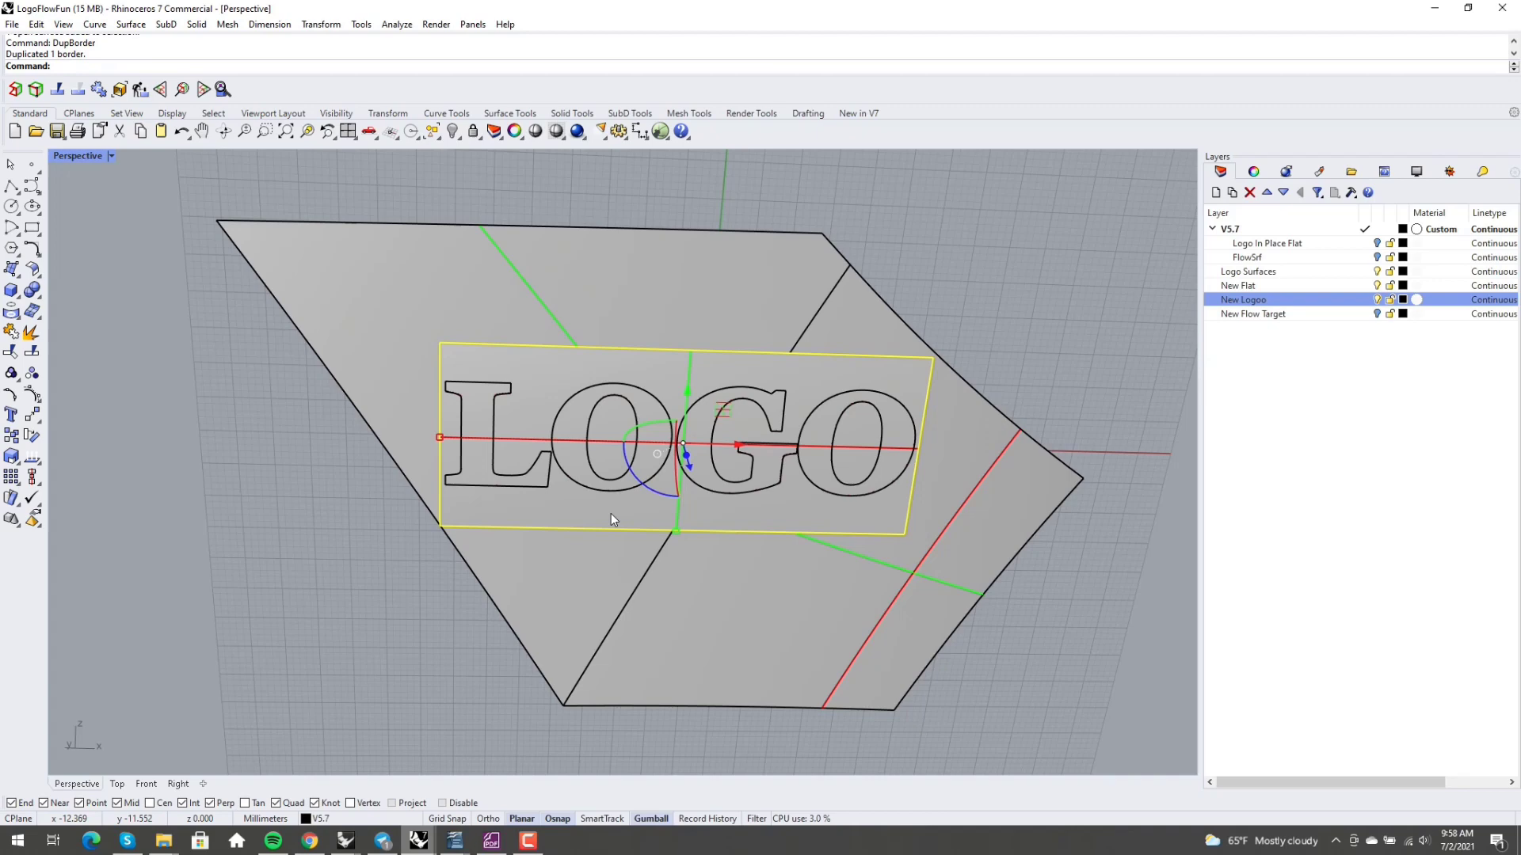
# Step: Extrude the duplicated border curve vertically so its walls pass through the creased polysurface
pyautogui.moveTo(611, 513); pyautogui.dragTo(695, 451, button='right')
pyautogui.moveTo(691, 454); pyautogui.dragTo(650, 398)
pyautogui.press('Escape')
# Step: Split the creased polysurface using the extruded border walls as the cutting object
pyautogui.moveTo(666, 467)
pyautogui.mouseDown(button='right')
pyautogui.moveTo(641, 494)
pyautogui.moveTo(691, 559)
pyautogui.moveTo(687, 583)
pyautogui.mouseUp(button='right')
pyautogui.click(689, 602)
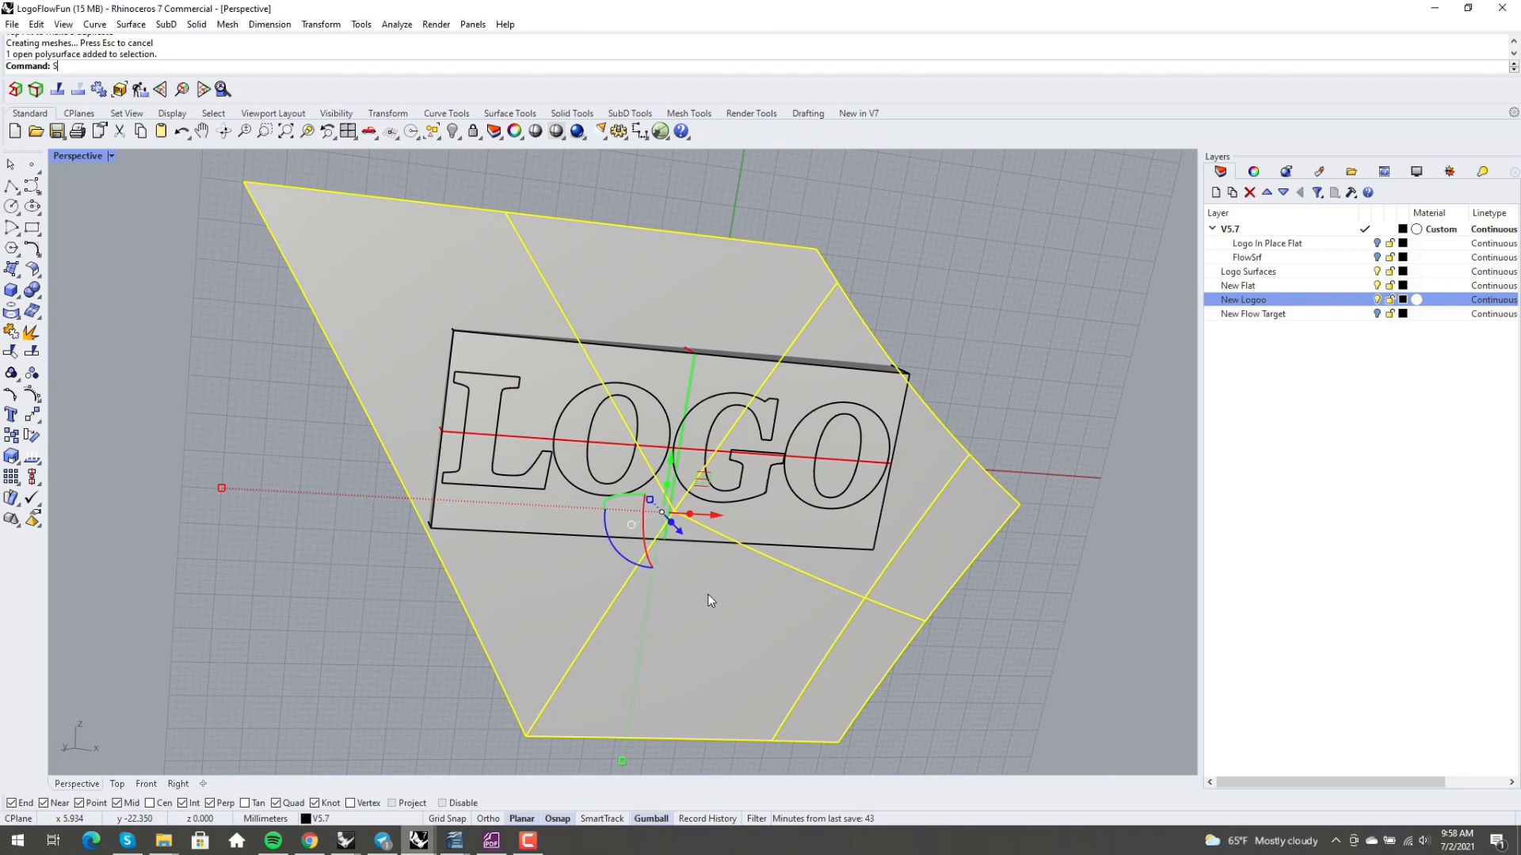
pyautogui.write('Split')
pyautogui.press('Return')
pyautogui.moveTo(705, 590); pyautogui.dragTo(697, 513, button='right')
pyautogui.click(697, 512)
pyautogui.press('Return')
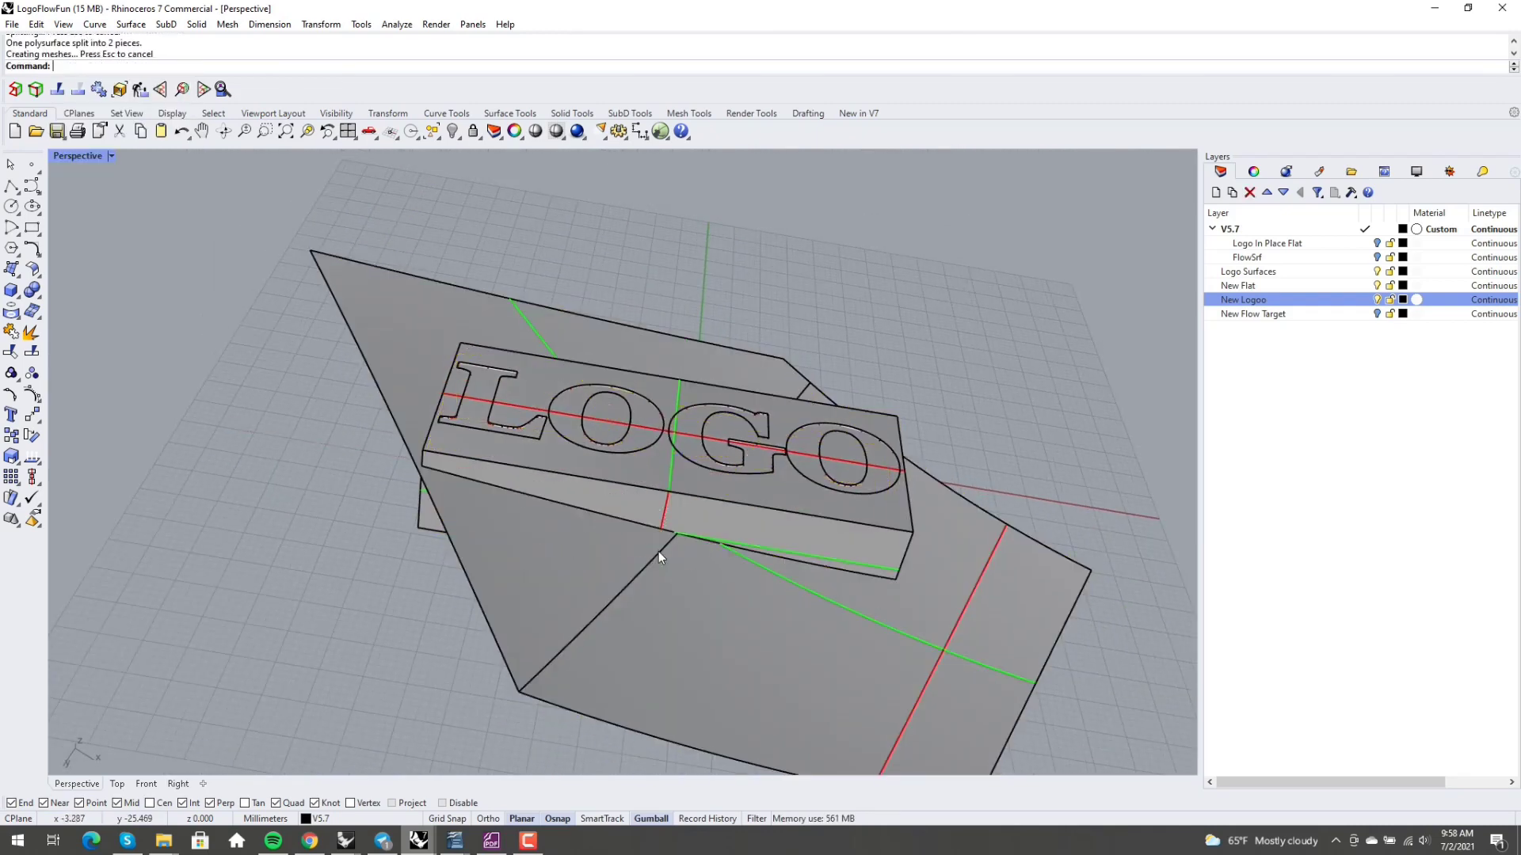
# Step: Delete the extruded border walls used as the cutter
pyautogui.click(686, 526)
pyautogui.press('Delete')
pyautogui.scroll(4, 686, 526)
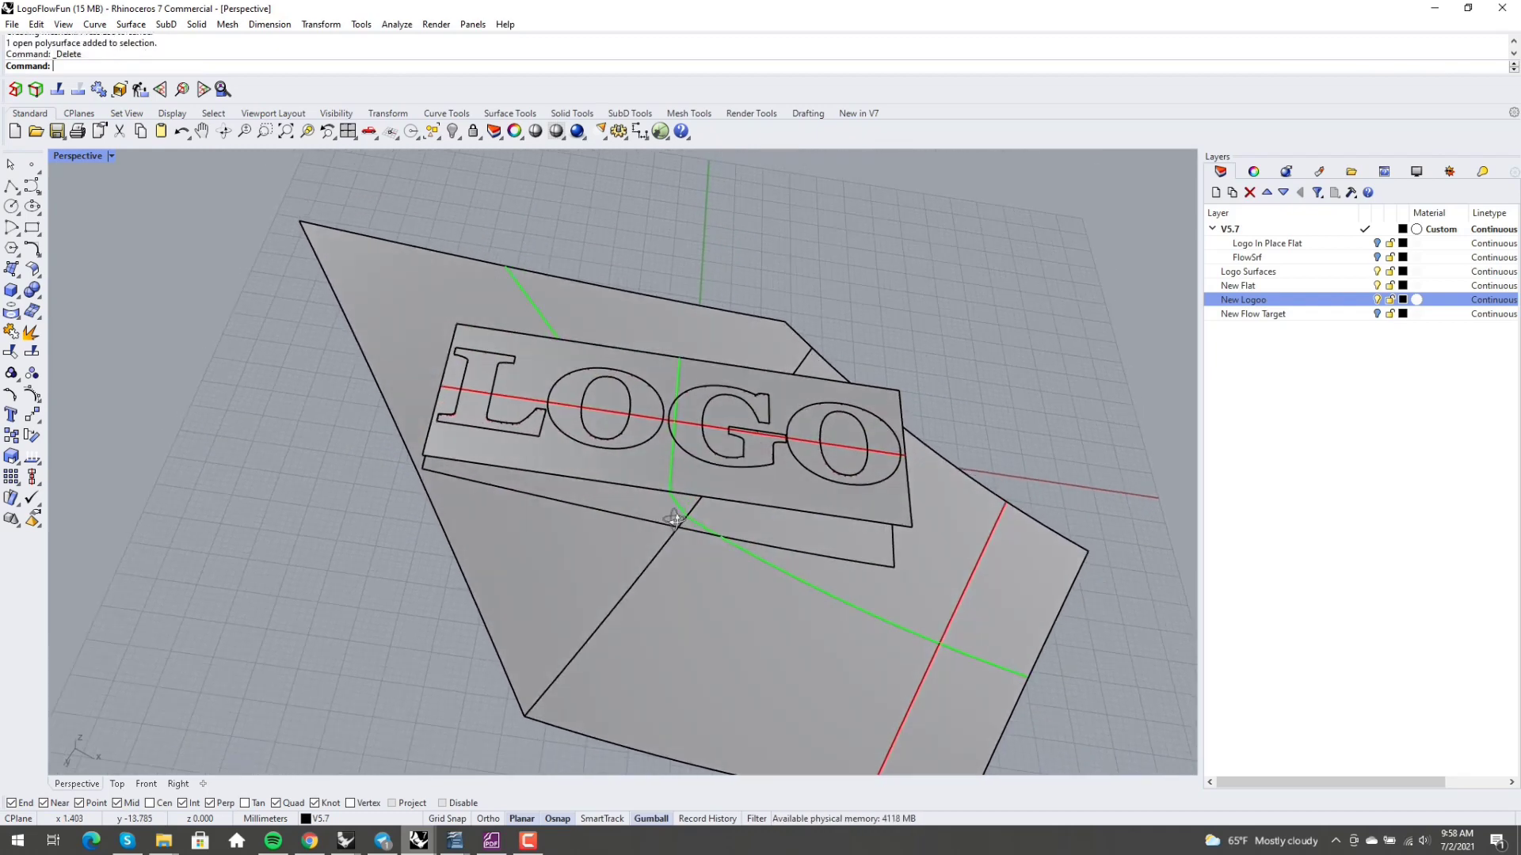
pyautogui.scroll(-4, 692, 552)
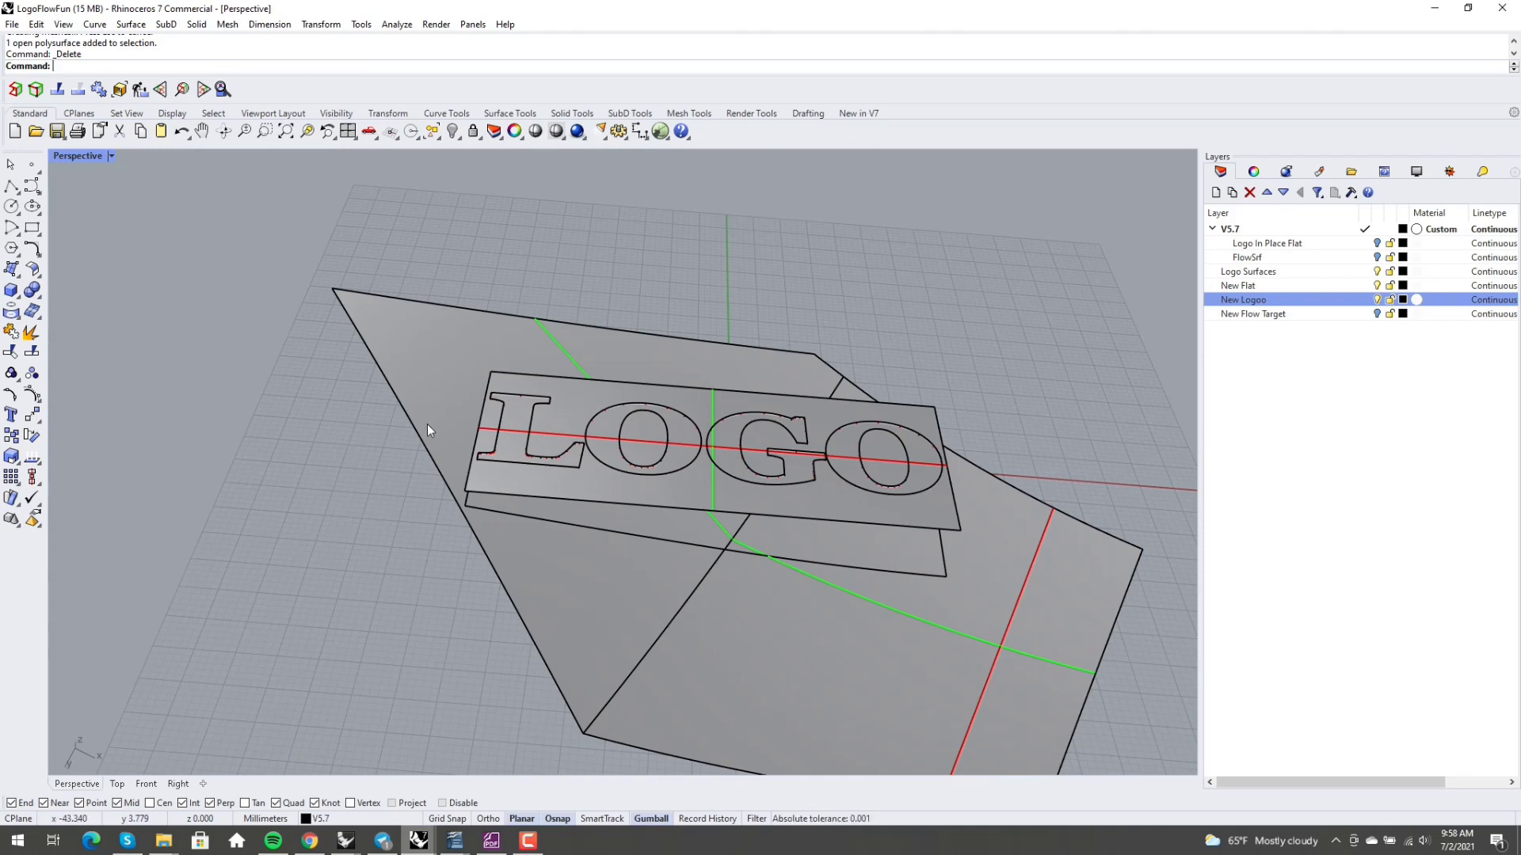
# Step: Compare the flat rectangular surface with the matching patch split out of the creased polysurface beneath it
pyautogui.scroll(3, 586, 490)
pyautogui.click(505, 475)
pyautogui.scroll(-3, 502, 475)
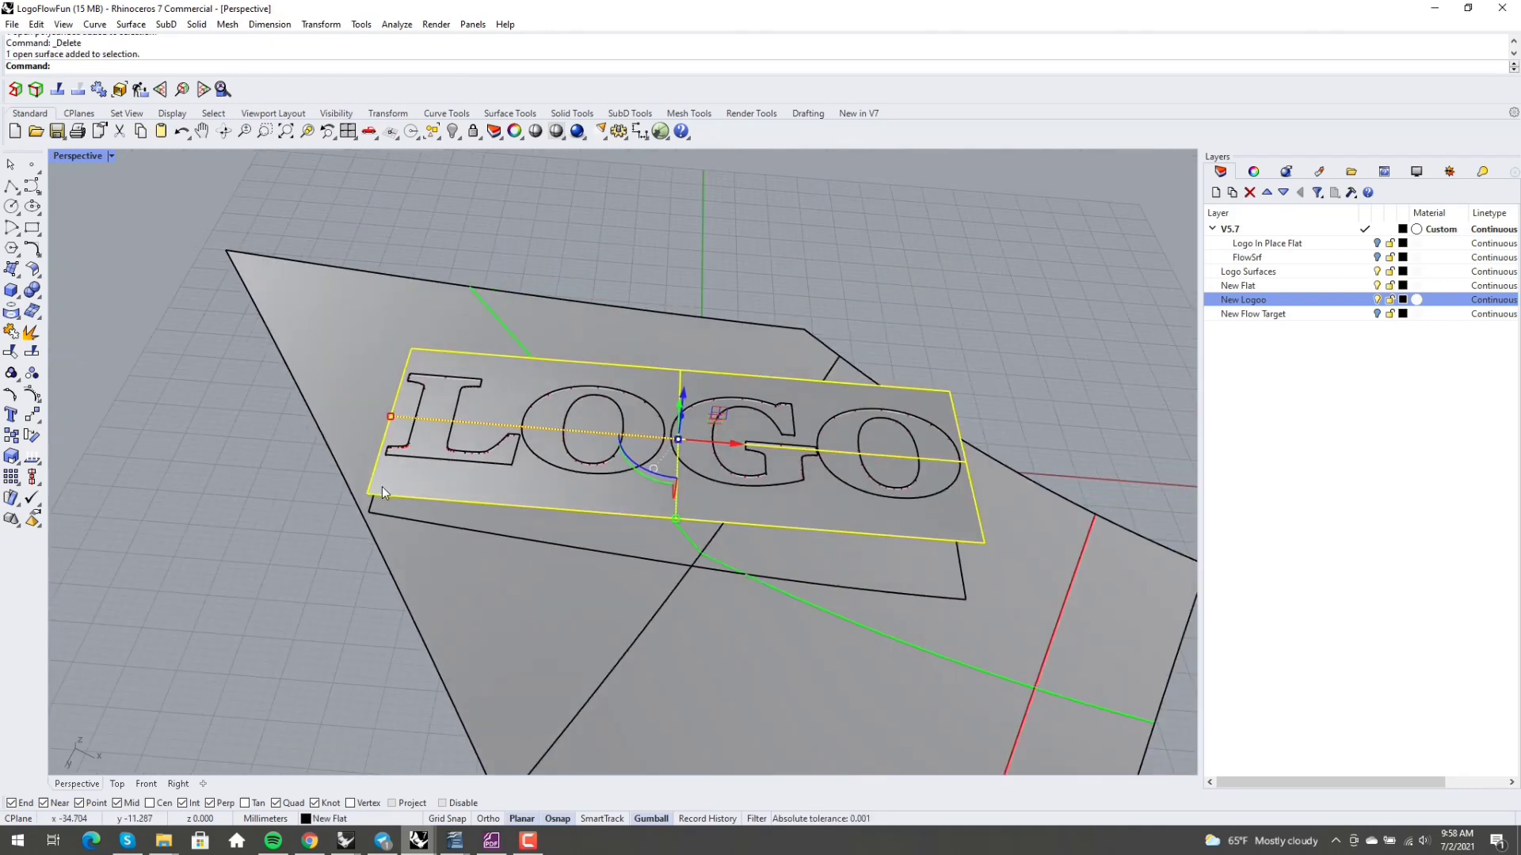
pyautogui.moveTo(730, 559)
pyautogui.mouseDown(button='right')
pyautogui.moveTo(810, 590)
pyautogui.moveTo(730, 559)
pyautogui.mouseUp(button='right')
pyautogui.press('Escape')
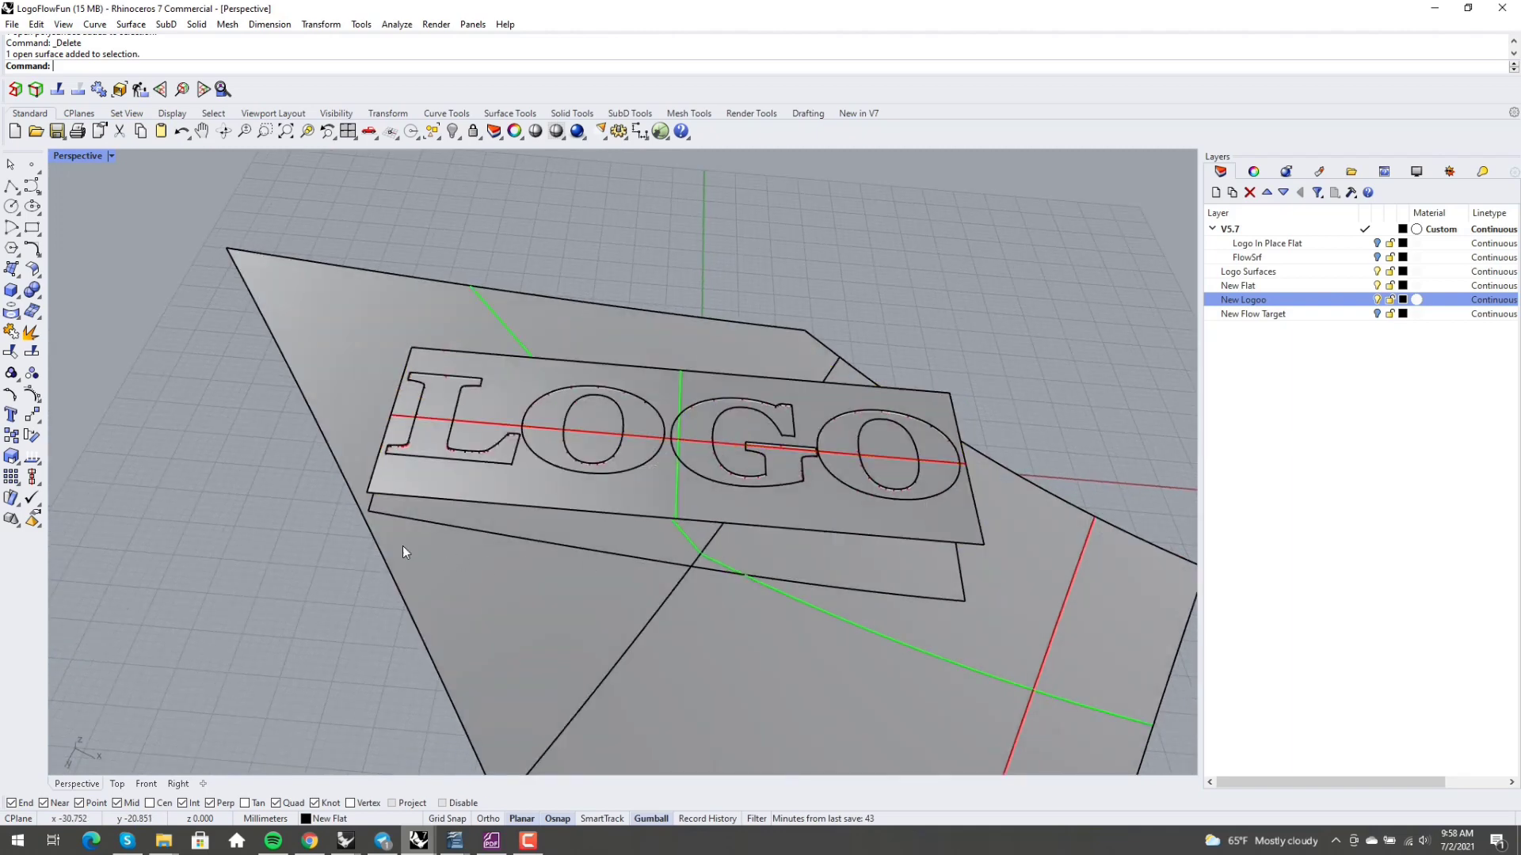
pyautogui.click(768, 564)
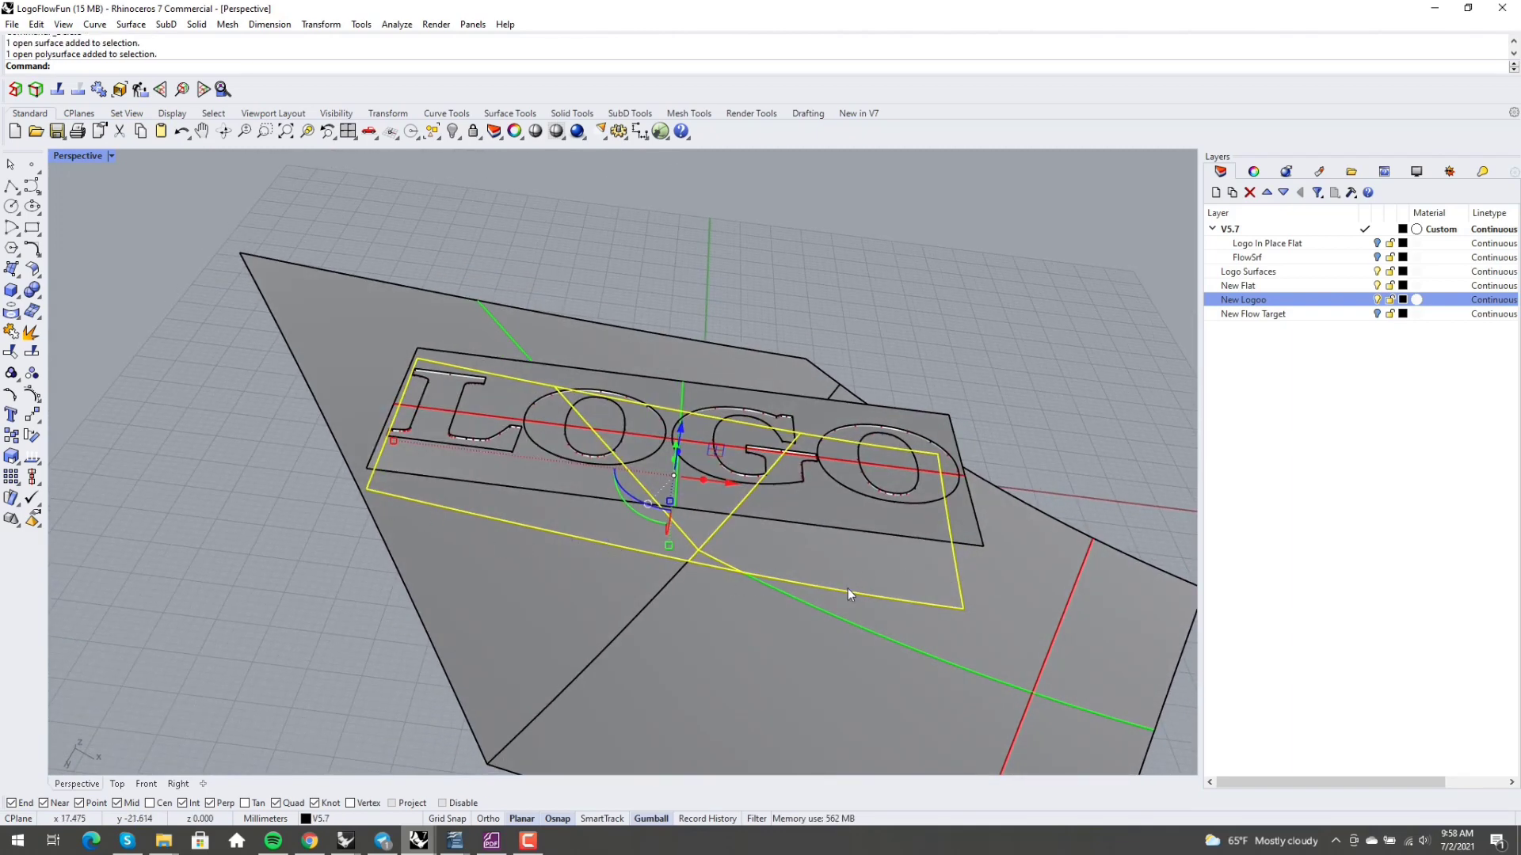
pyautogui.scroll(4, 517, 545)
pyautogui.press('Escape')
pyautogui.scroll(-4, 534, 521)
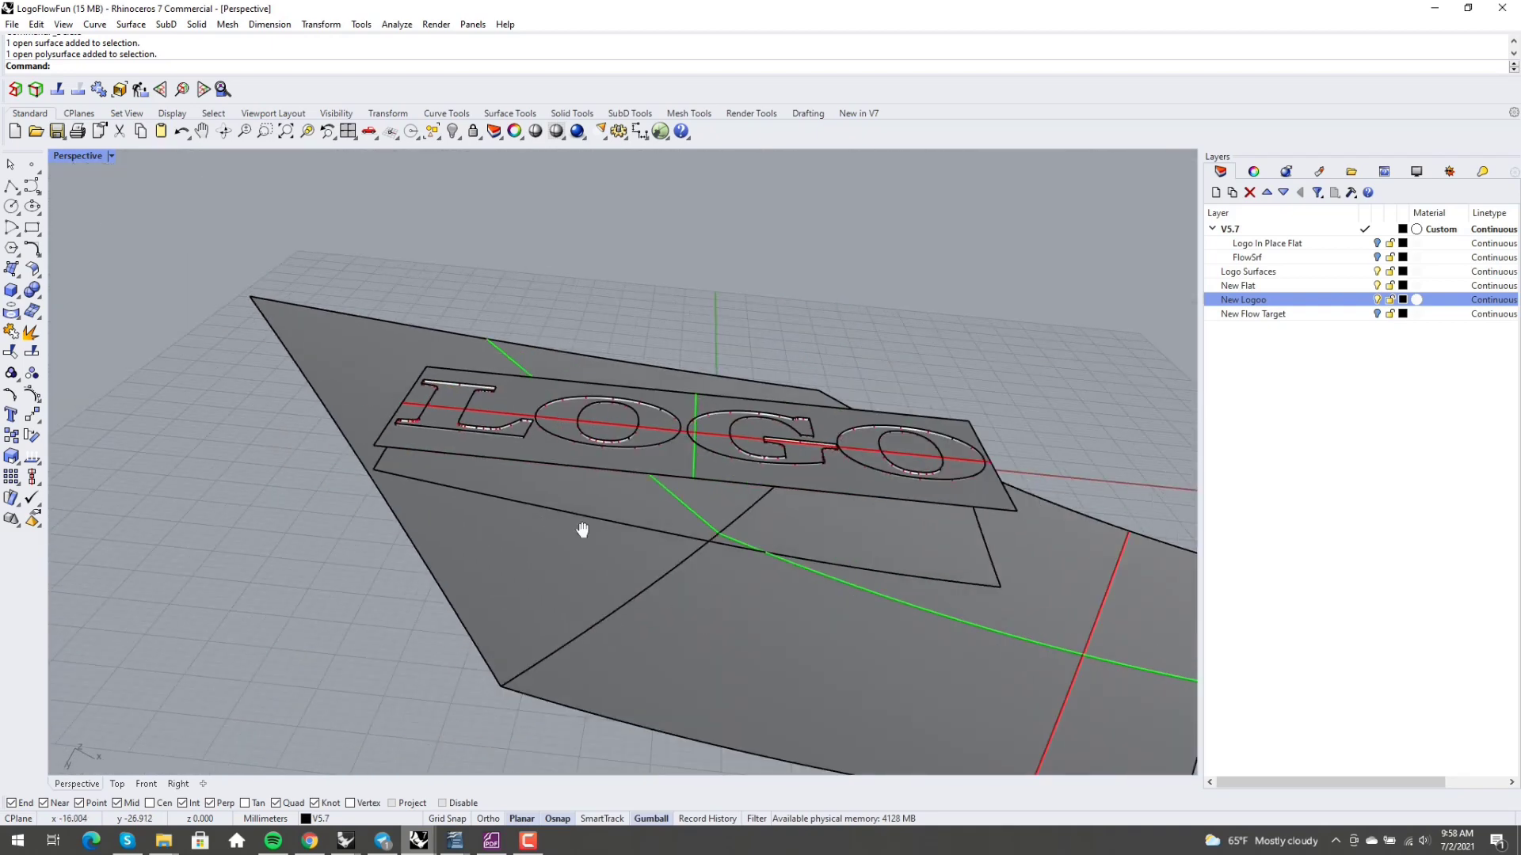
pyautogui.moveTo(584, 529); pyautogui.dragTo(601, 583, button='right')
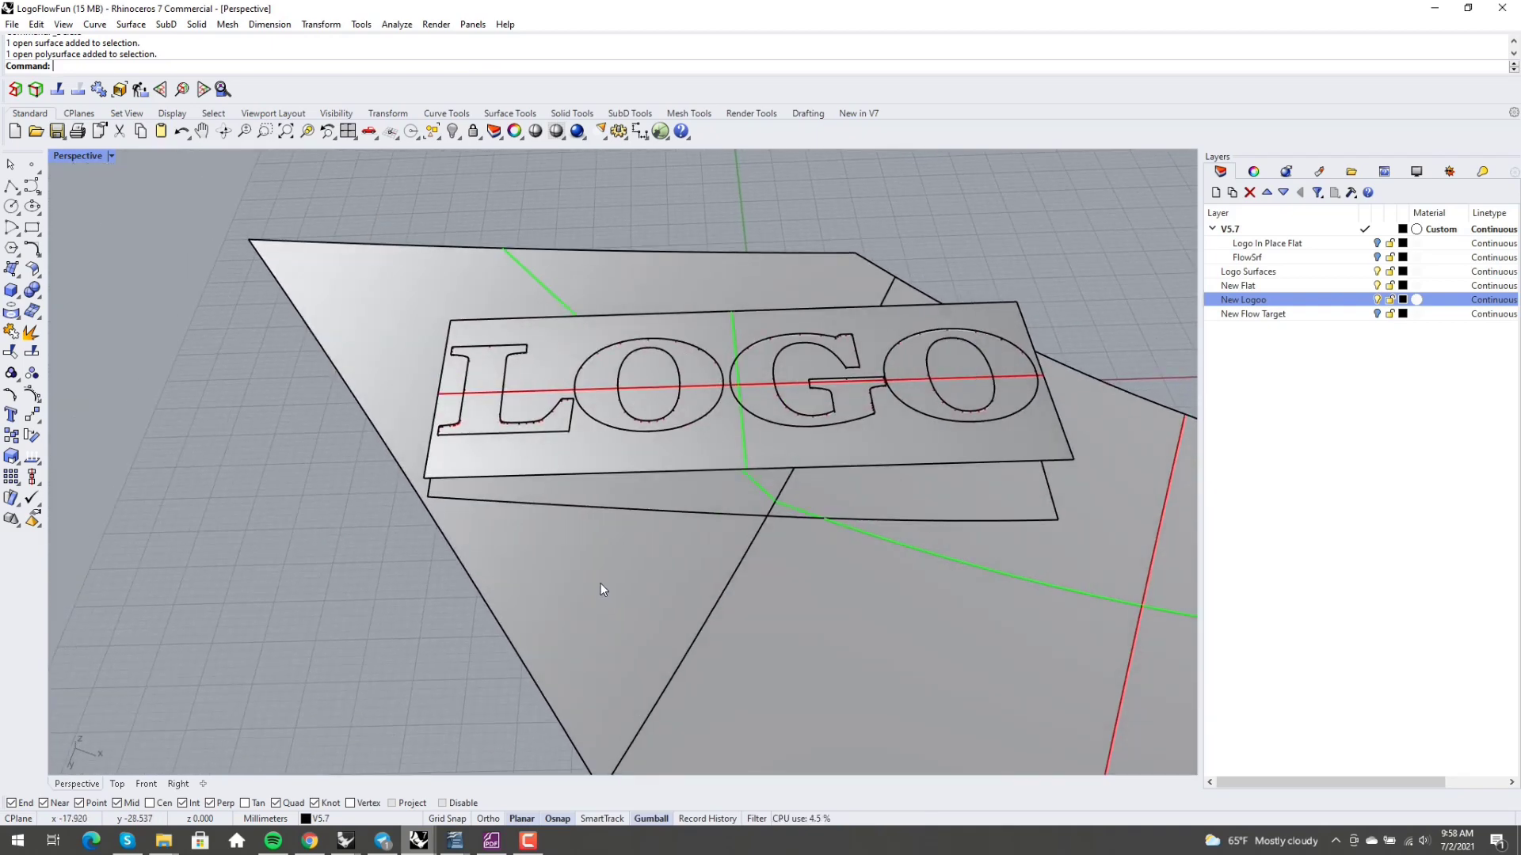
# Step: Try FlowAlongSrf on the extruded LOGO letters, using the flat rectangle as base and the split patch beneath it as target, matching near corners
pyautogui.write('FlowAlongSrf')
pyautogui.press('Return')
pyautogui.scroll(2, 444, 465)
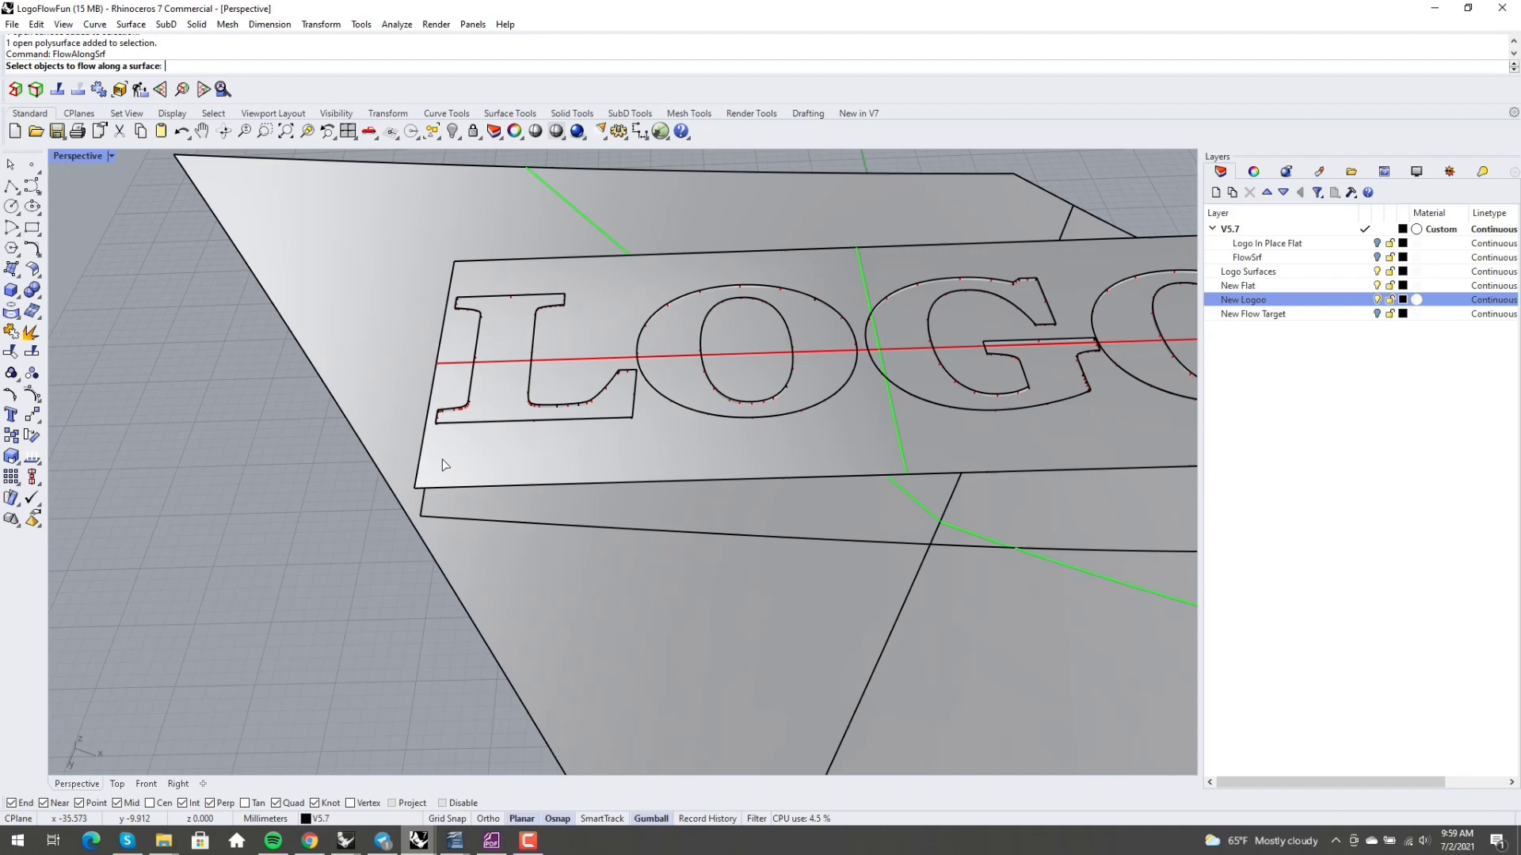
pyautogui.click(588, 425)
pyautogui.scroll(-3, 588, 425)
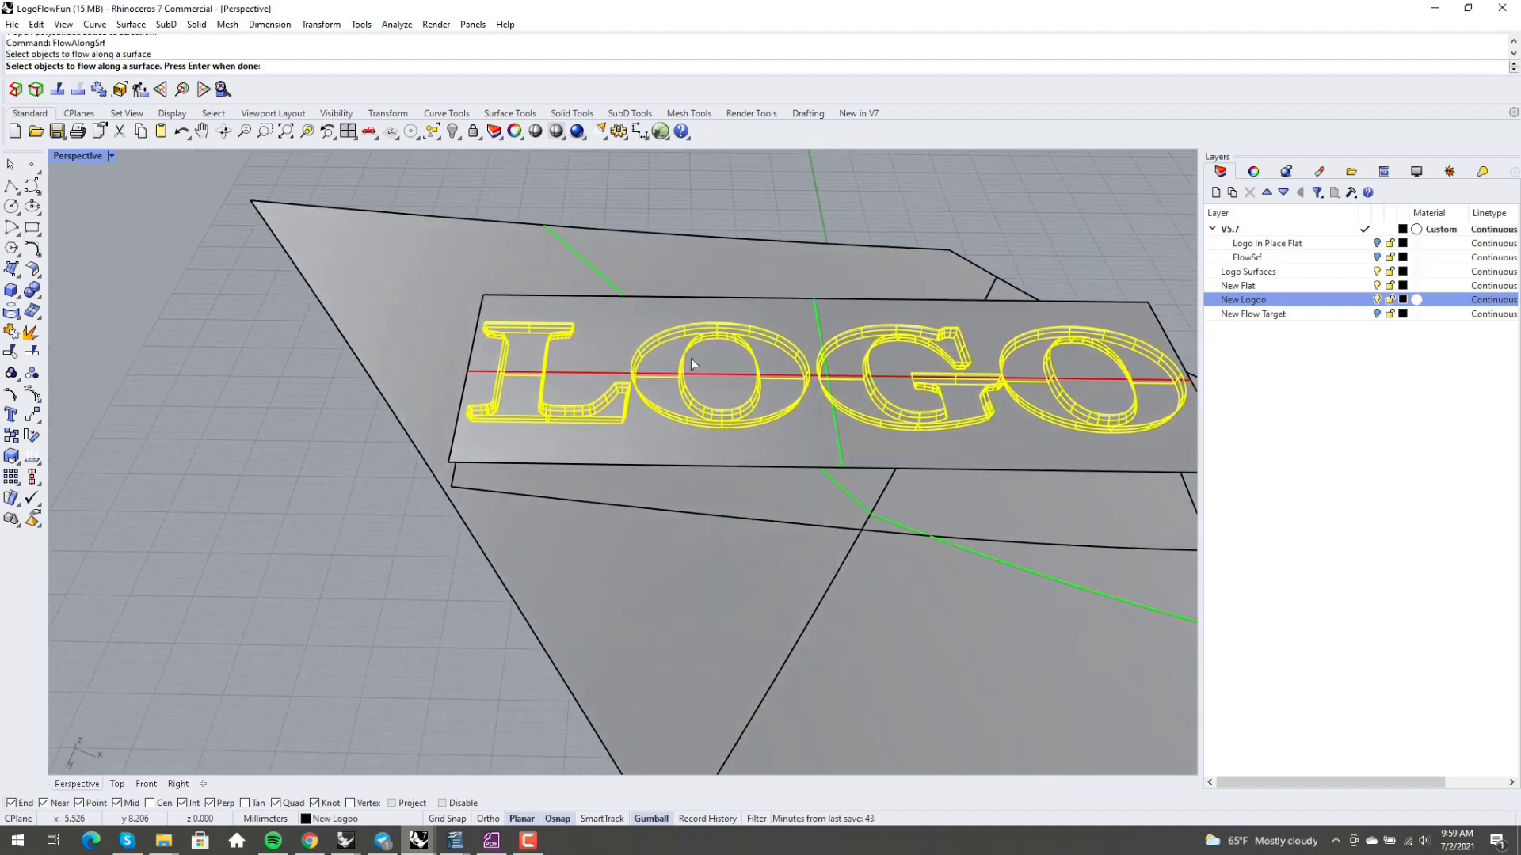
pyautogui.scroll(2, 491, 455)
pyautogui.scroll(3, 516, 450)
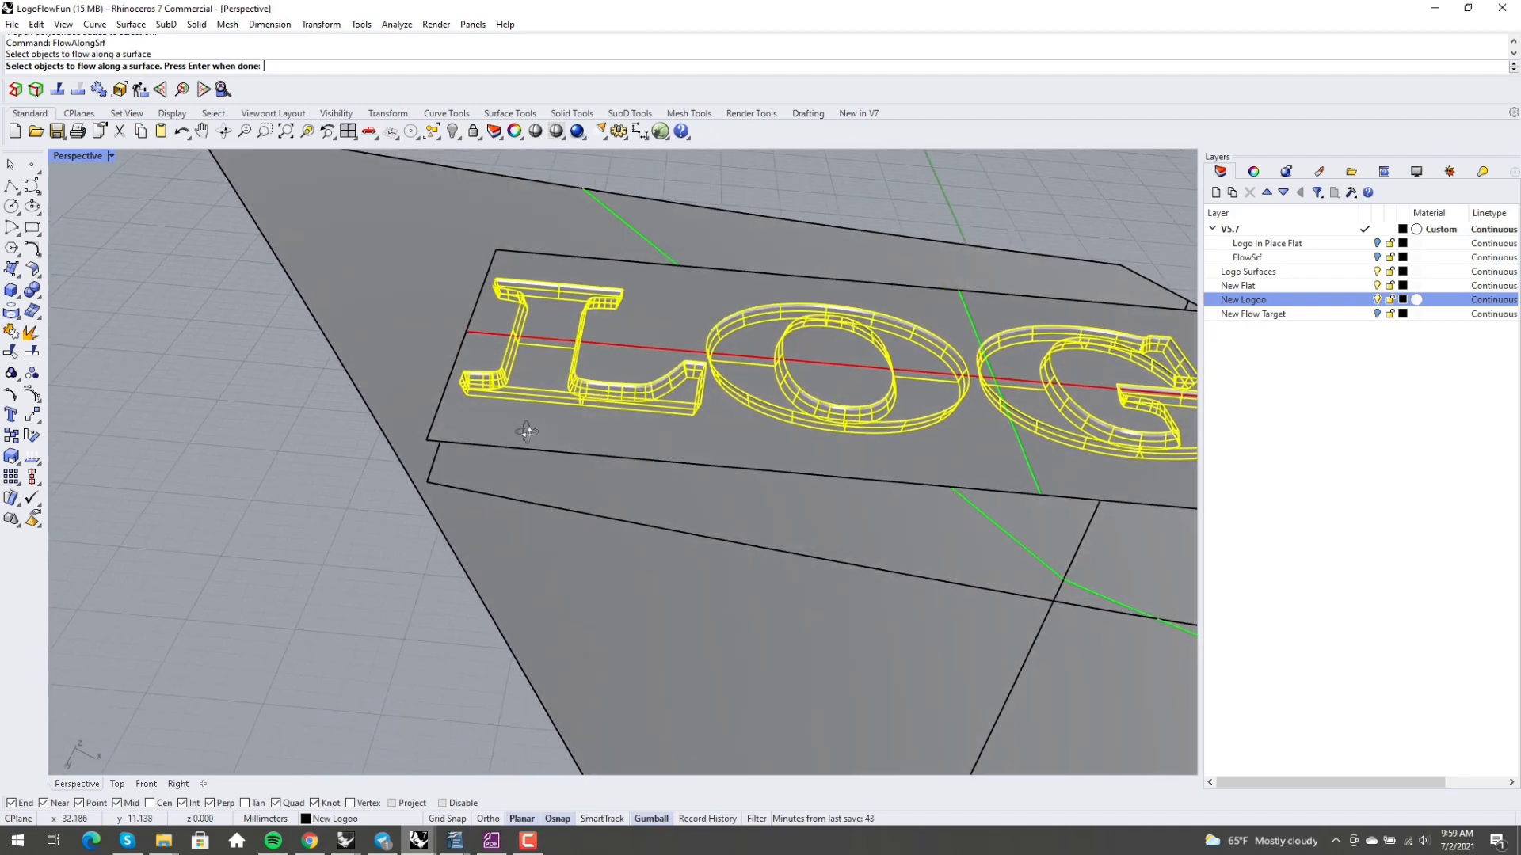
pyautogui.press('Return')
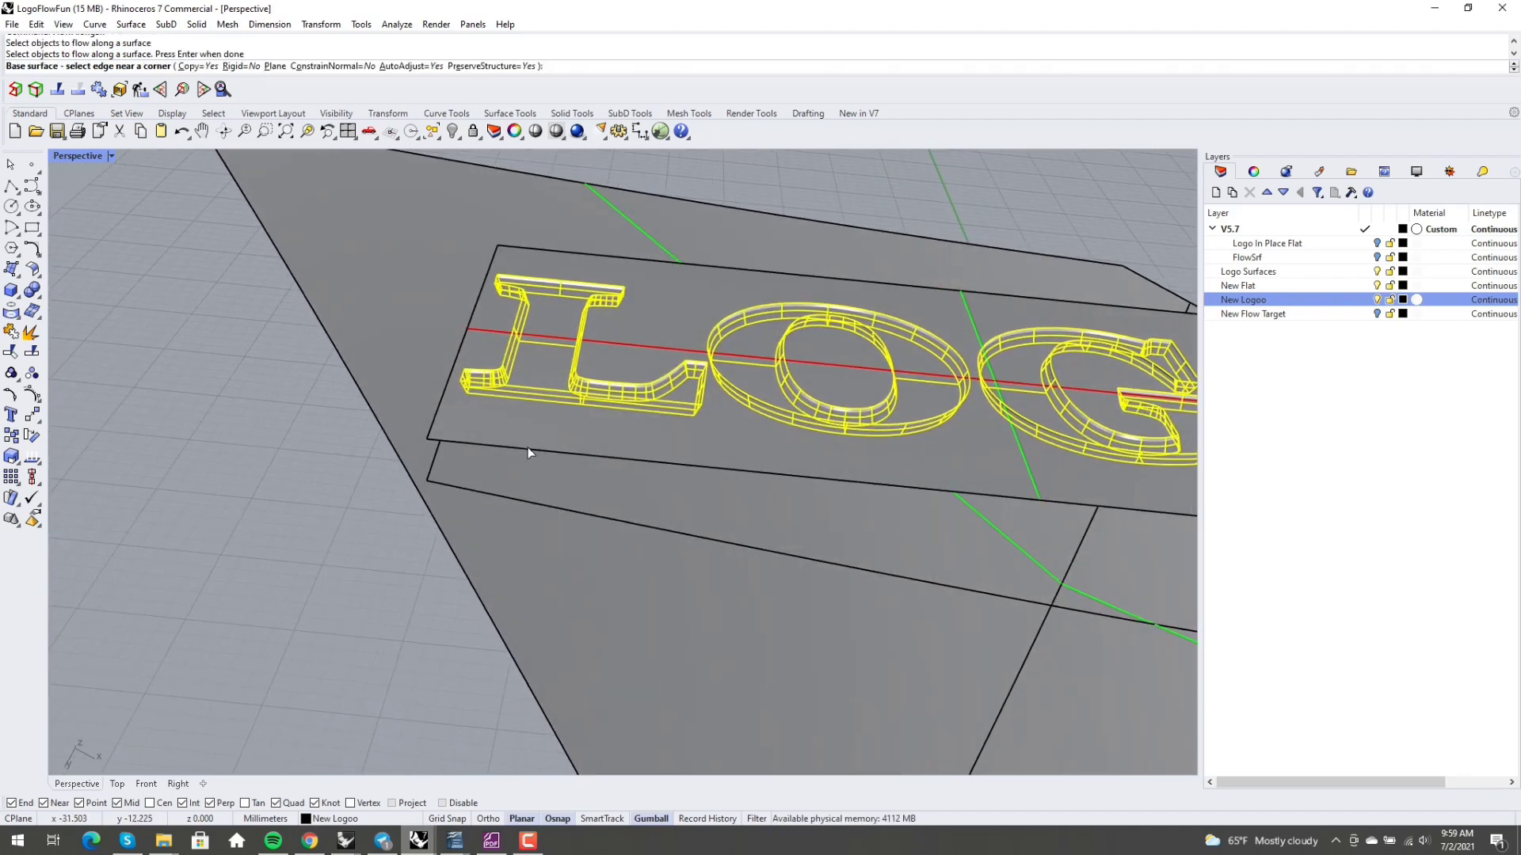
pyautogui.click(527, 448)
pyautogui.scroll(-3, 528, 450)
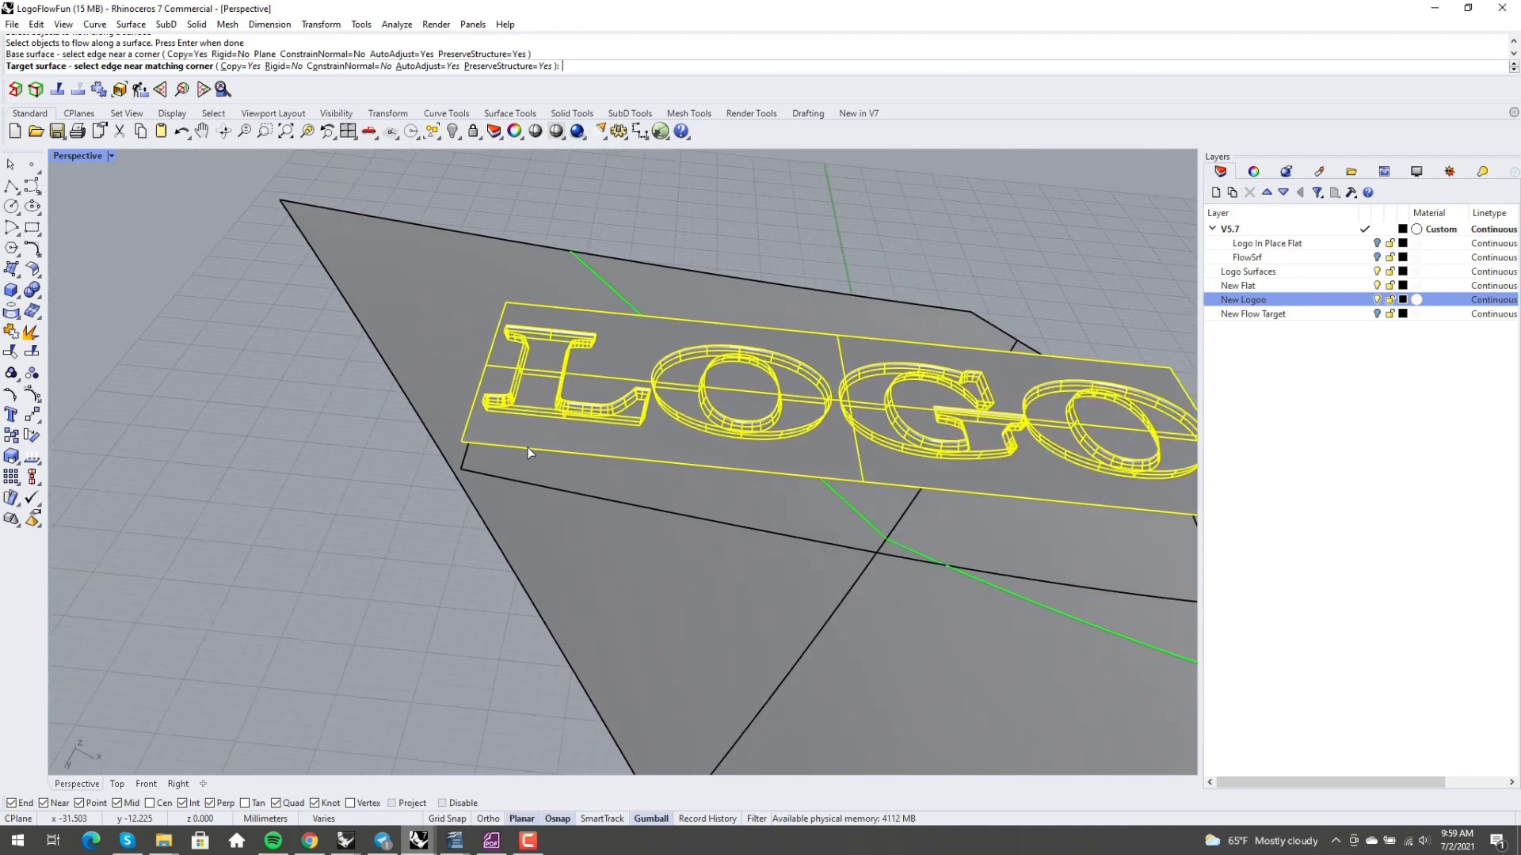
pyautogui.click(544, 486)
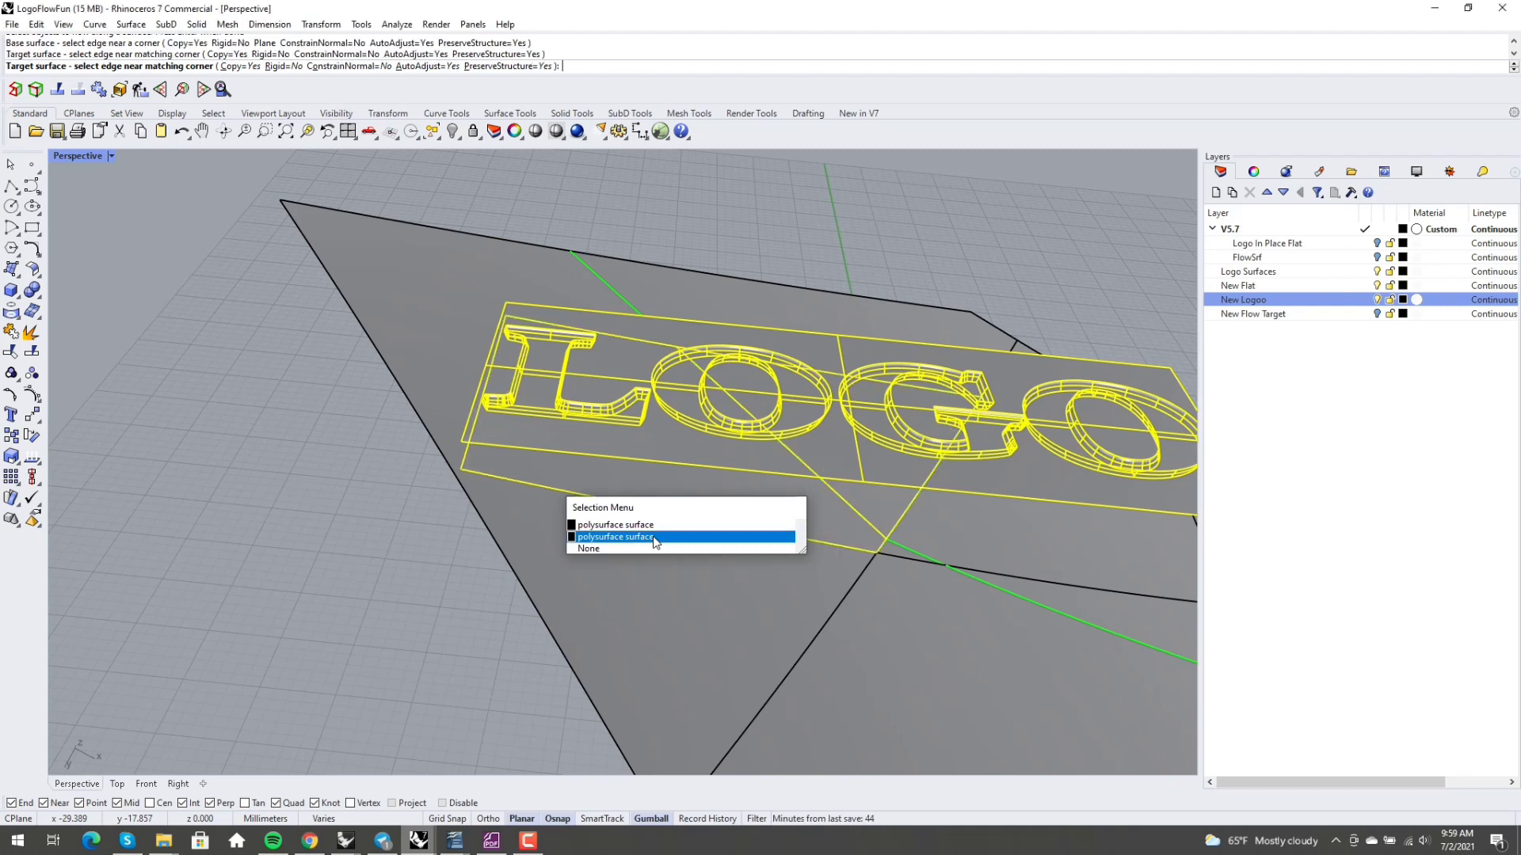
pyautogui.click(653, 538)
# Step: Examine the flowed letters around the flat rectangle and the creased polysurface from several angles
pyautogui.moveTo(653, 535); pyautogui.dragTo(658, 569, button='right')
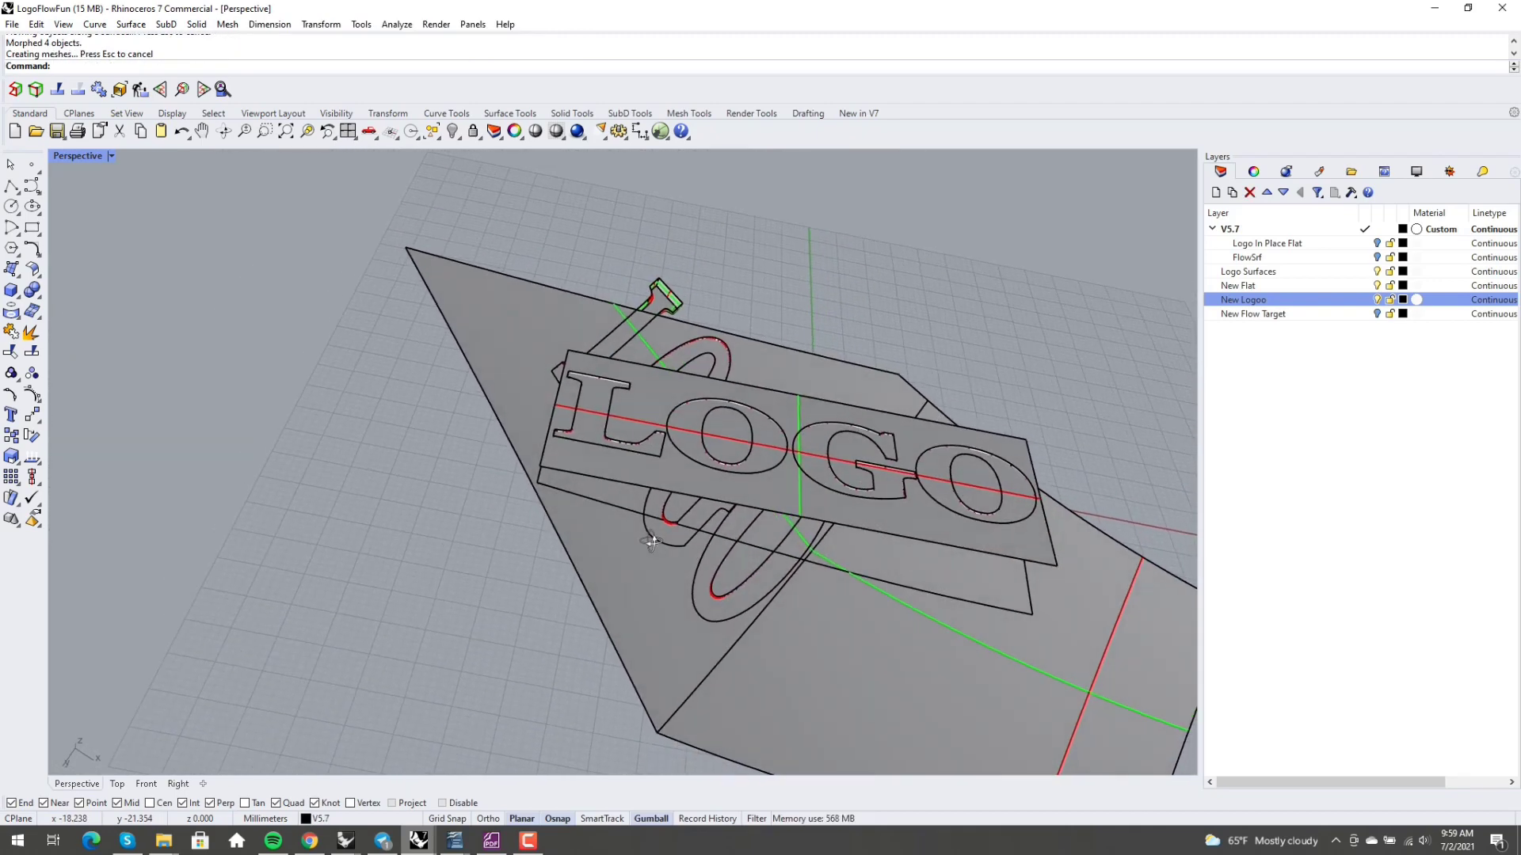
pyautogui.moveTo(651, 541); pyautogui.dragTo(643, 578, button='right')
pyautogui.scroll(4, 781, 533)
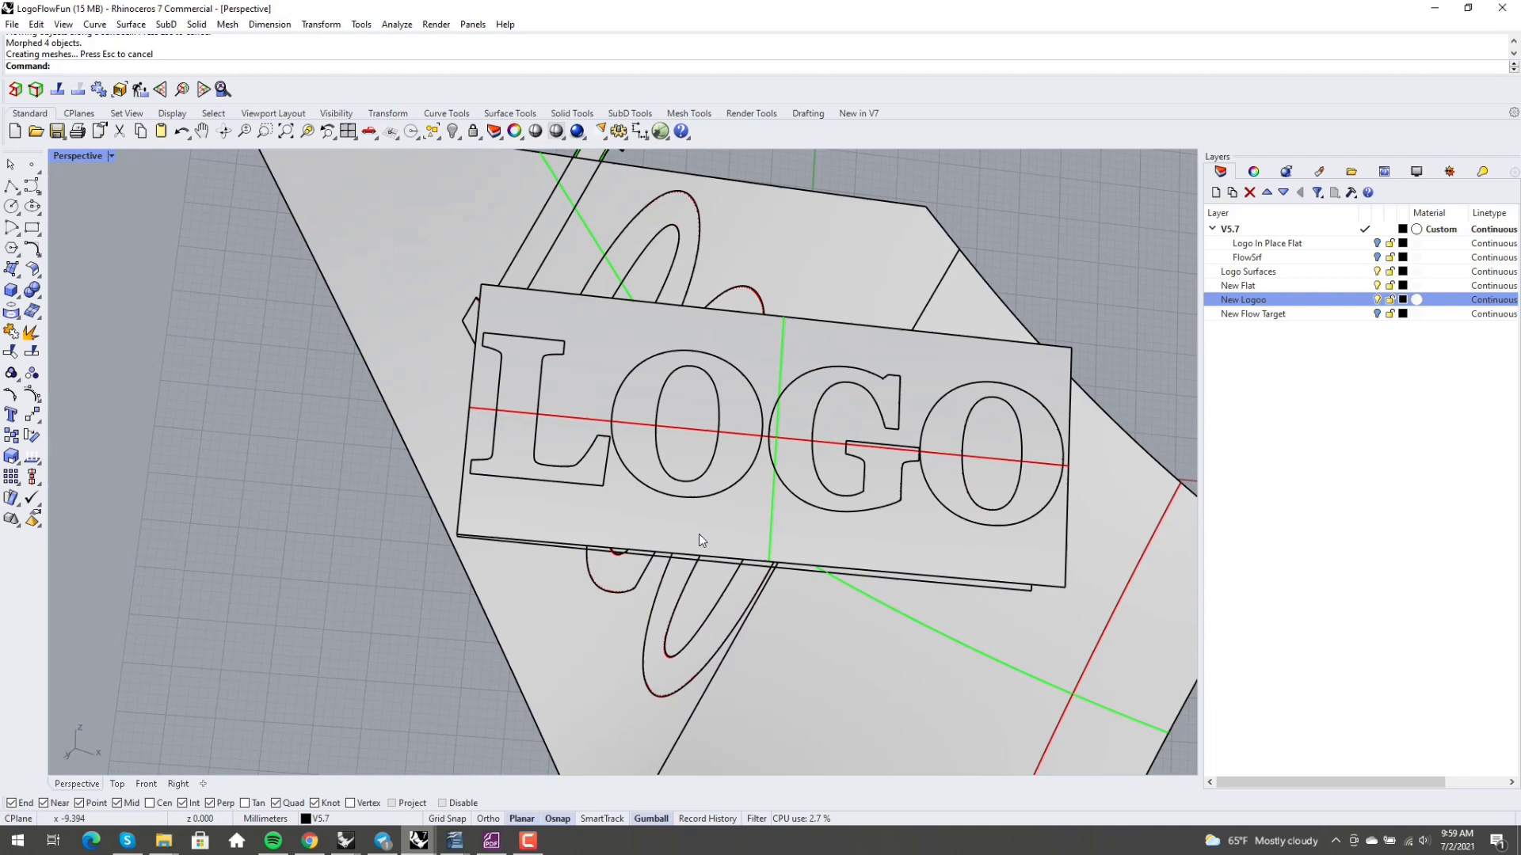
pyautogui.moveTo(700, 535); pyautogui.dragTo(679, 610, button='right')
pyautogui.scroll(-4, 608, 369)
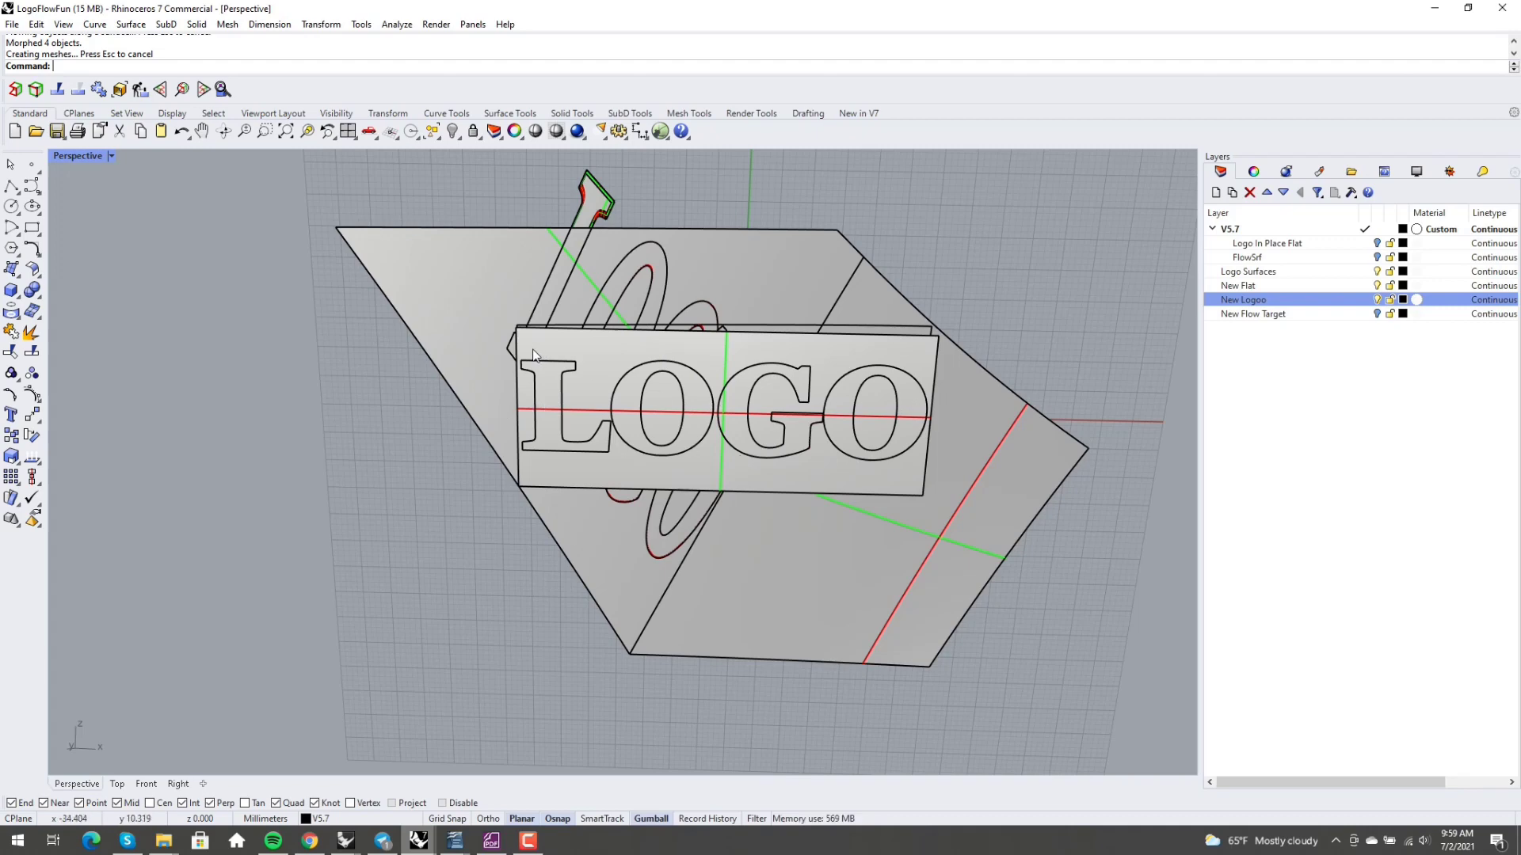
pyautogui.moveTo(570, 250); pyautogui.dragTo(583, 286, button='right')
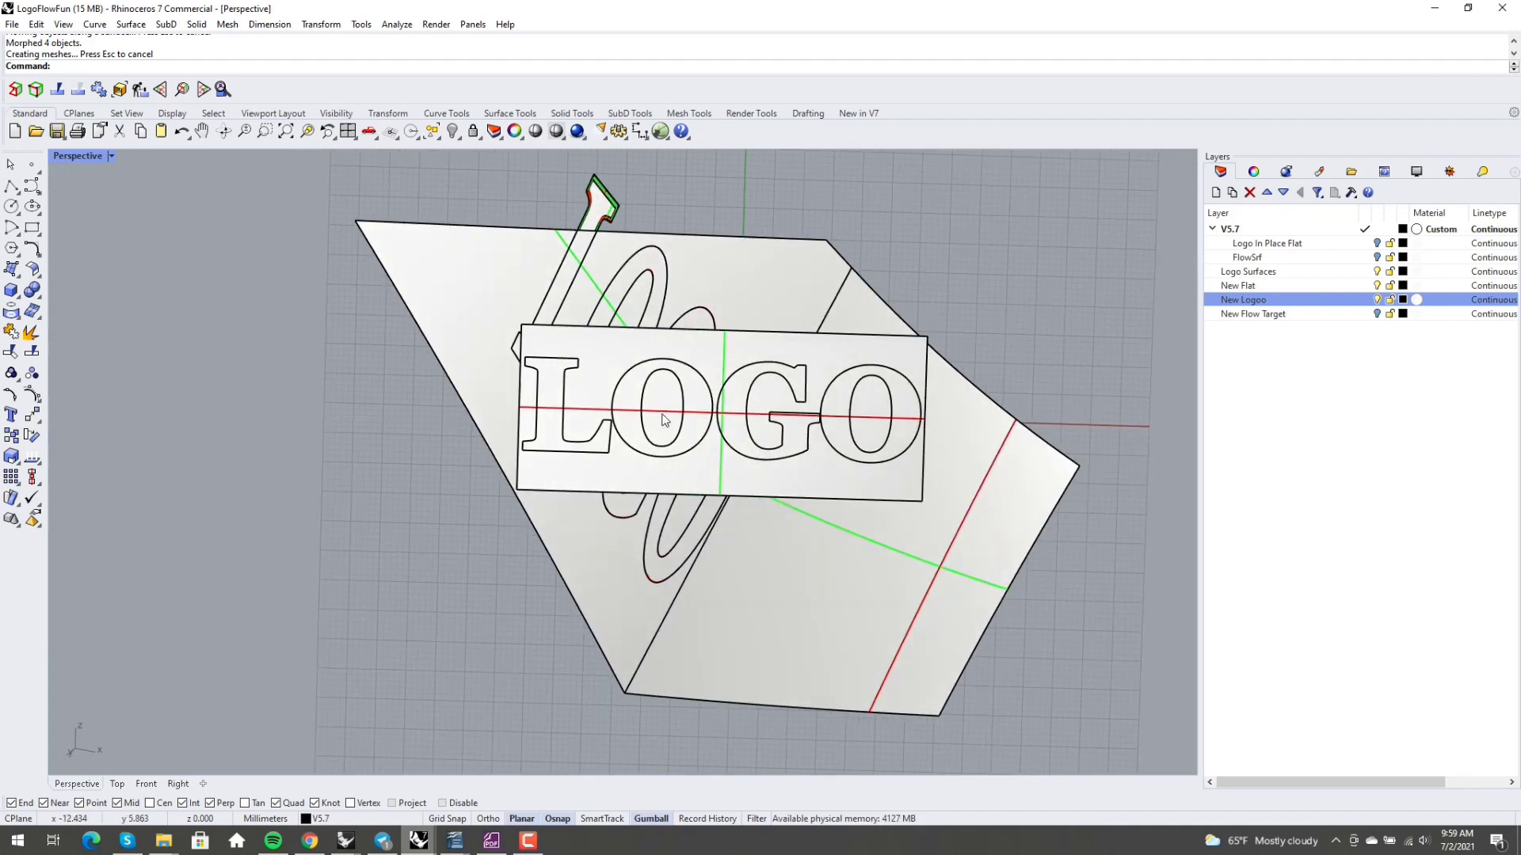
pyautogui.moveTo(663, 419)
pyautogui.mouseDown(button='right')
pyautogui.moveTo(654, 450)
pyautogui.moveTo(605, 422)
pyautogui.moveTo(560, 433)
pyautogui.moveTo(540, 516)
pyautogui.moveTo(590, 481)
pyautogui.moveTo(579, 504)
pyautogui.moveTo(610, 496)
pyautogui.moveTo(581, 507)
pyautogui.mouseUp(button='right')
pyautogui.scroll(3, 544, 518)
pyautogui.scroll(-4, 542, 514)
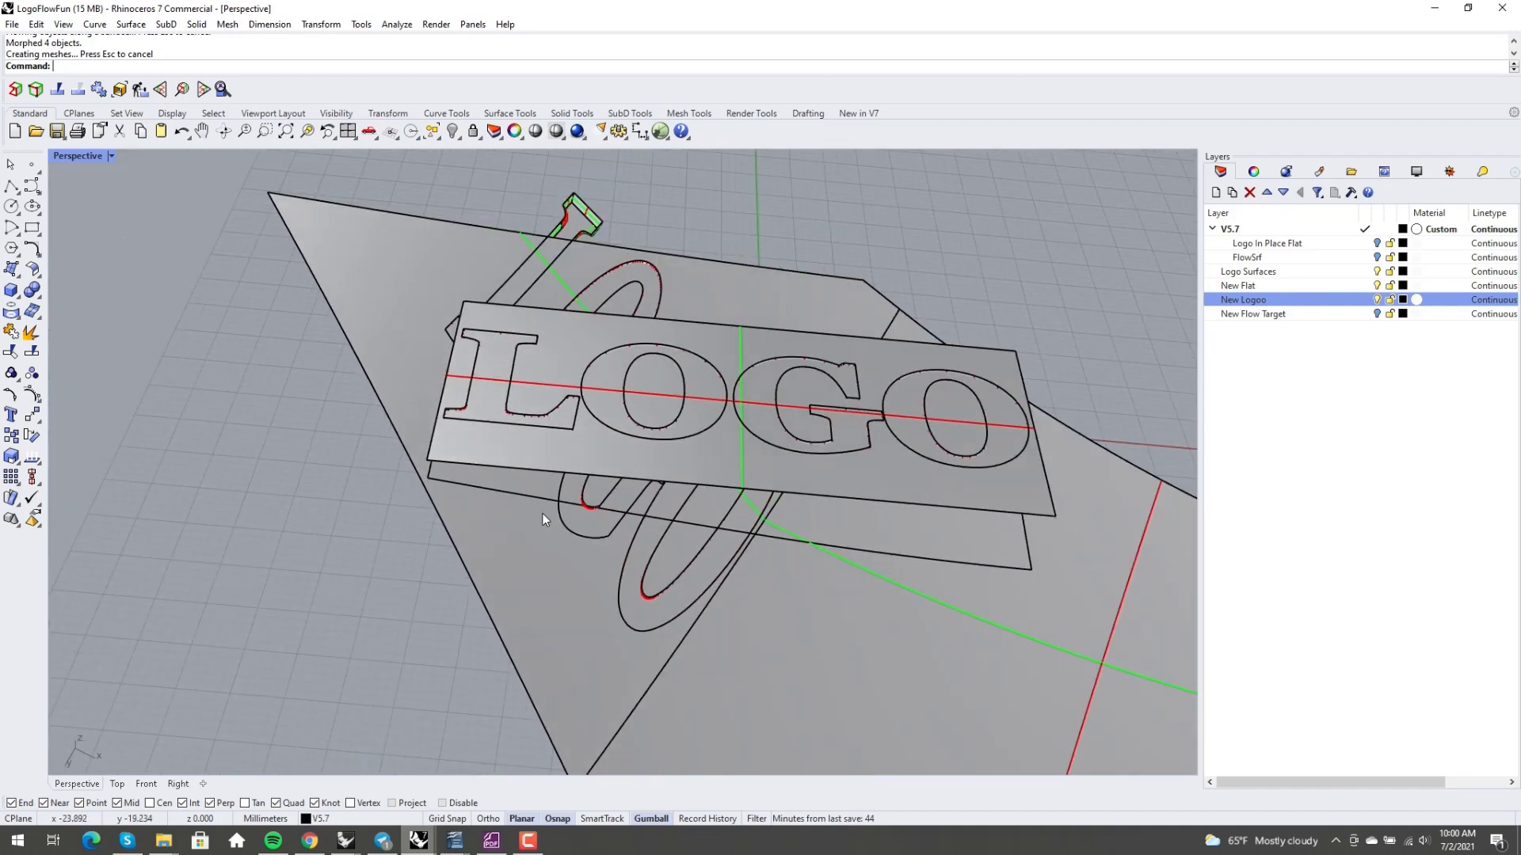
pyautogui.moveTo(506, 536)
pyautogui.mouseDown(button='right')
pyautogui.moveTo(515, 507)
pyautogui.moveTo(515, 528)
pyautogui.mouseUp(button='right')
pyautogui.scroll(4, 514, 506)
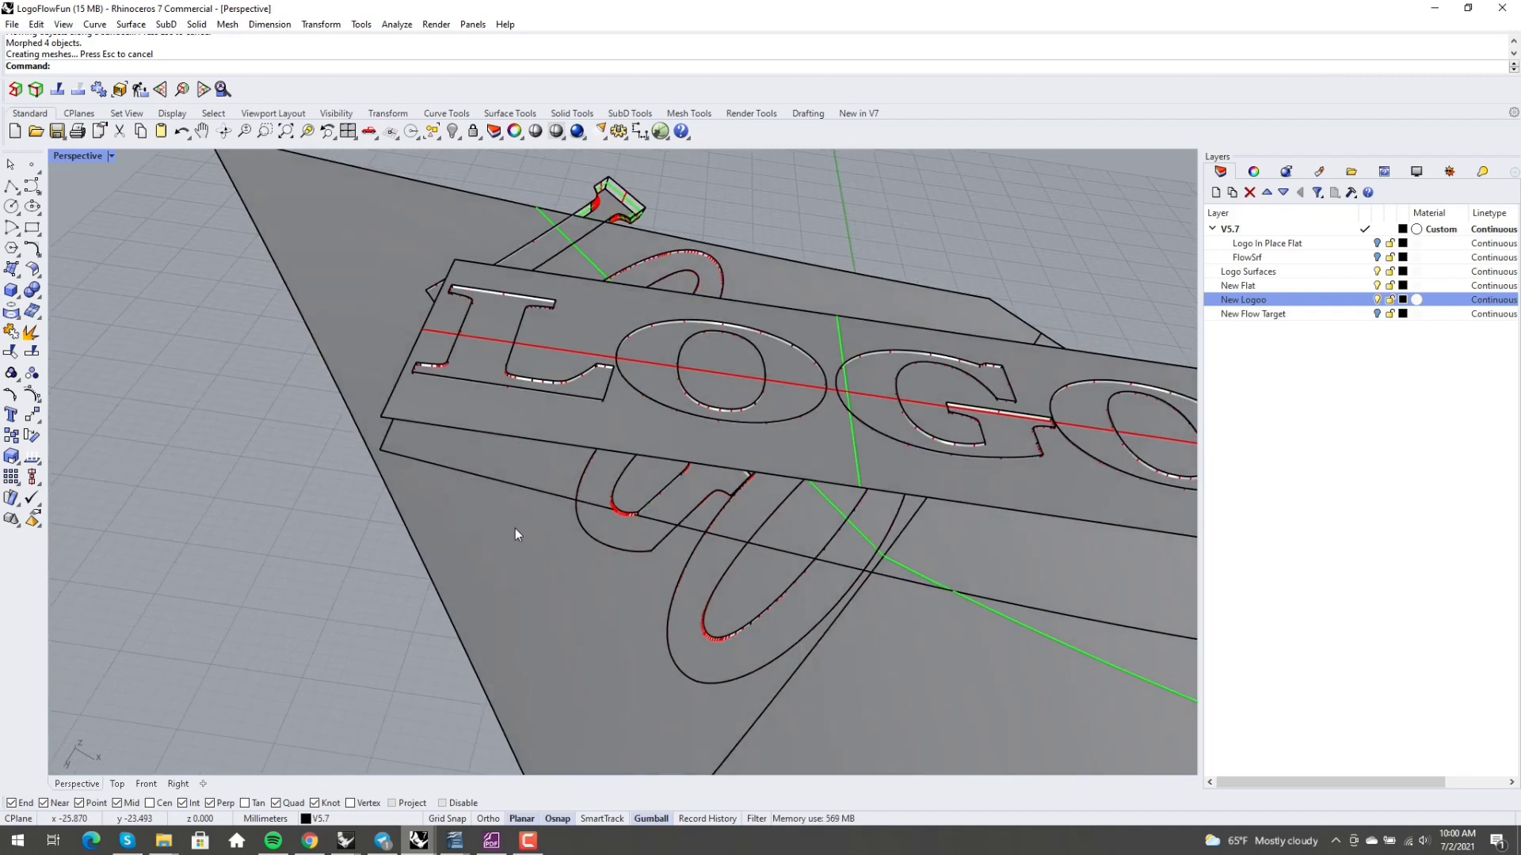
pyautogui.scroll(-3, 556, 520)
# Step: Undo the flow, the cutter deletion, the polysurface split and the border extrusion, and clear the selection
pyautogui.hotkey('ctrl', 'z')
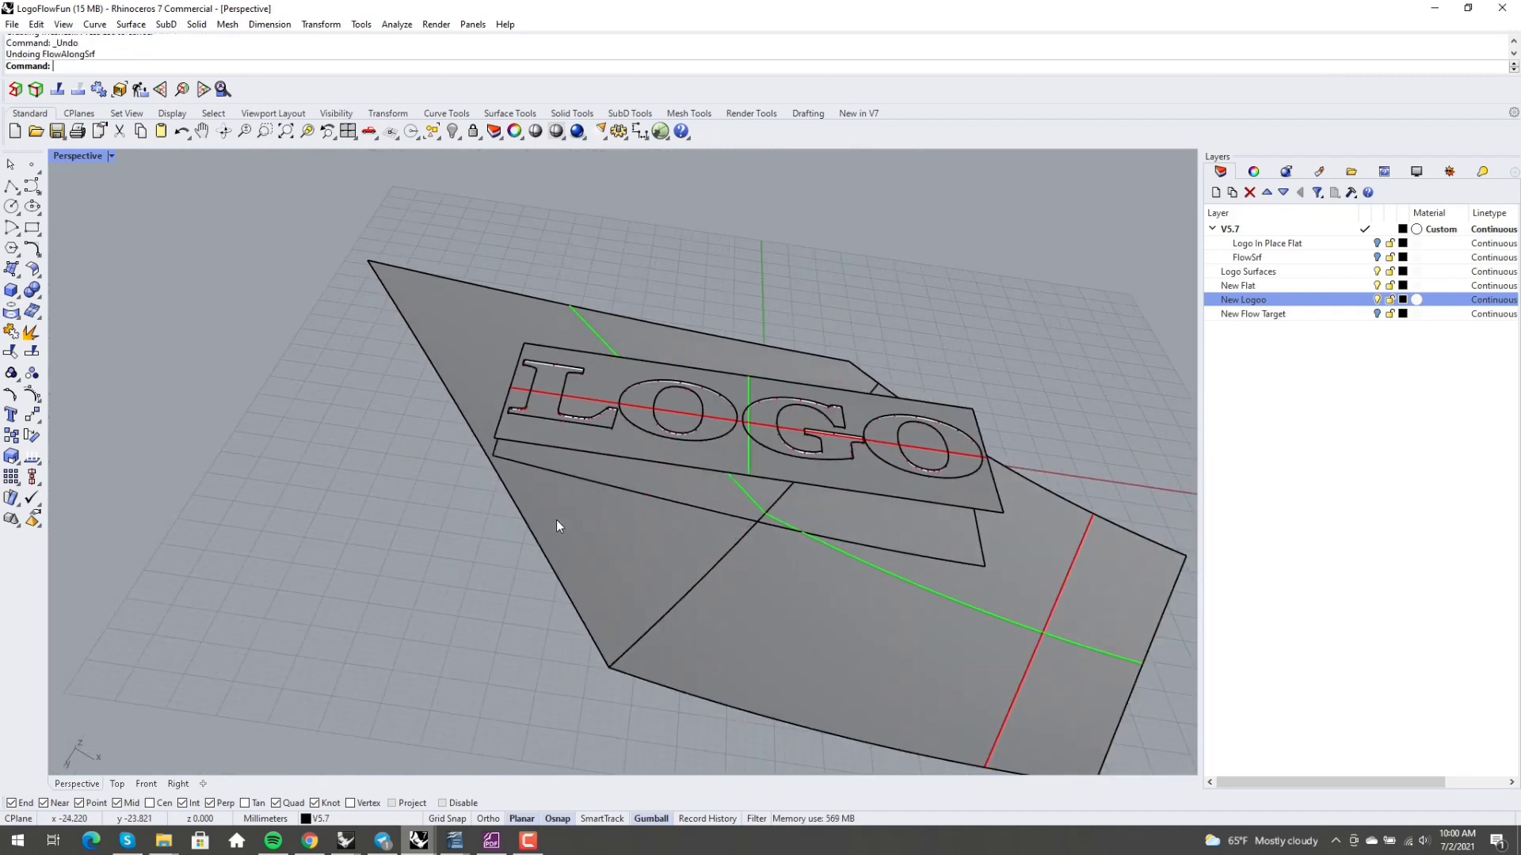
pyautogui.moveTo(556, 520); pyautogui.dragTo(664, 545, button='right')
pyautogui.hotkey('ctrl', 'z')
pyautogui.hotkey('ctrl', 'z')
pyautogui.hotkey('ctrl', 'z')
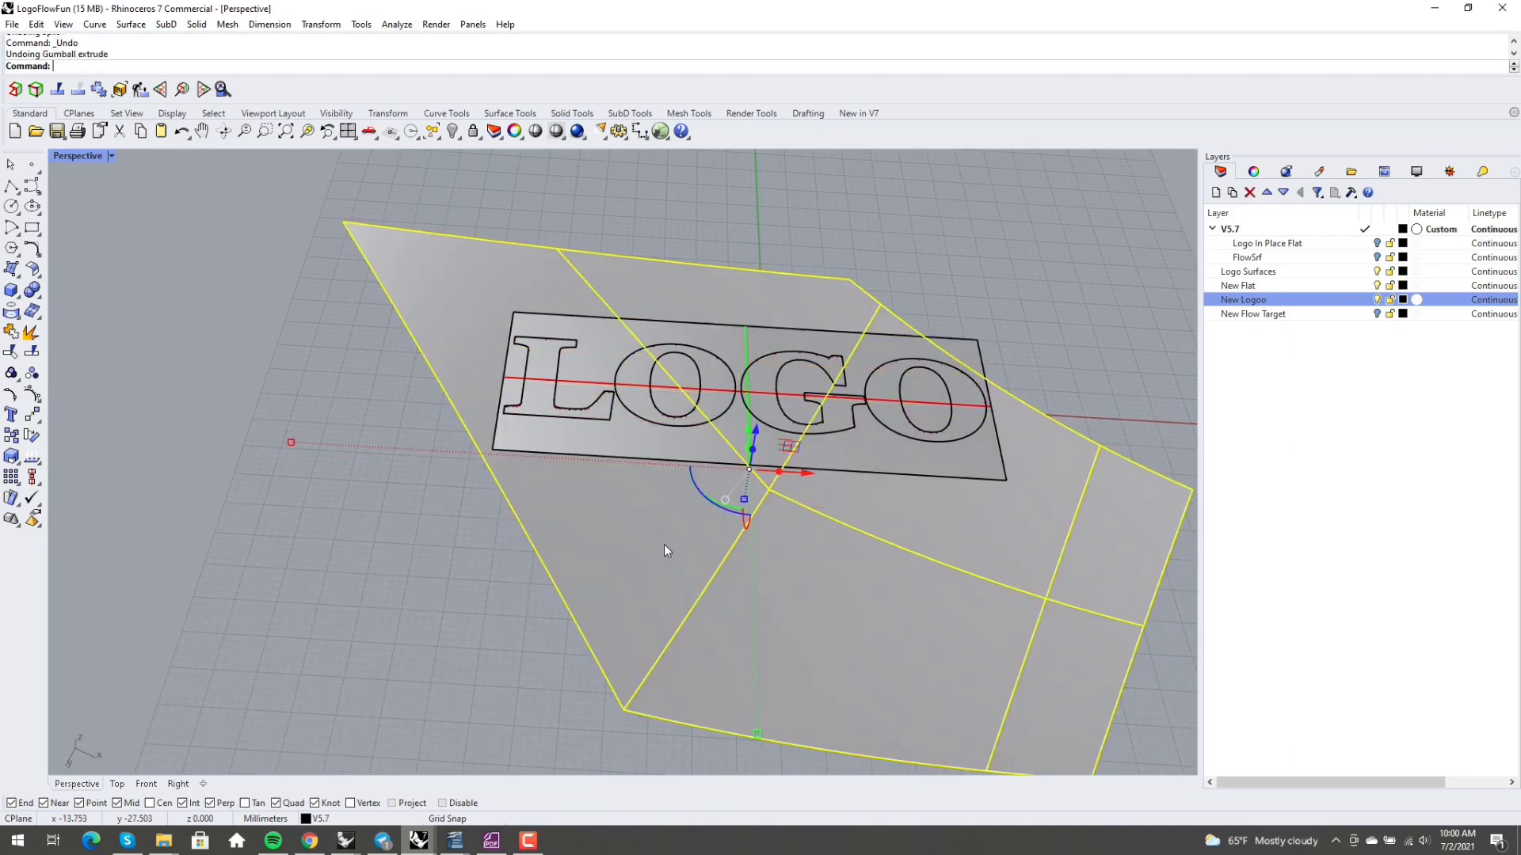
pyautogui.press('Escape')
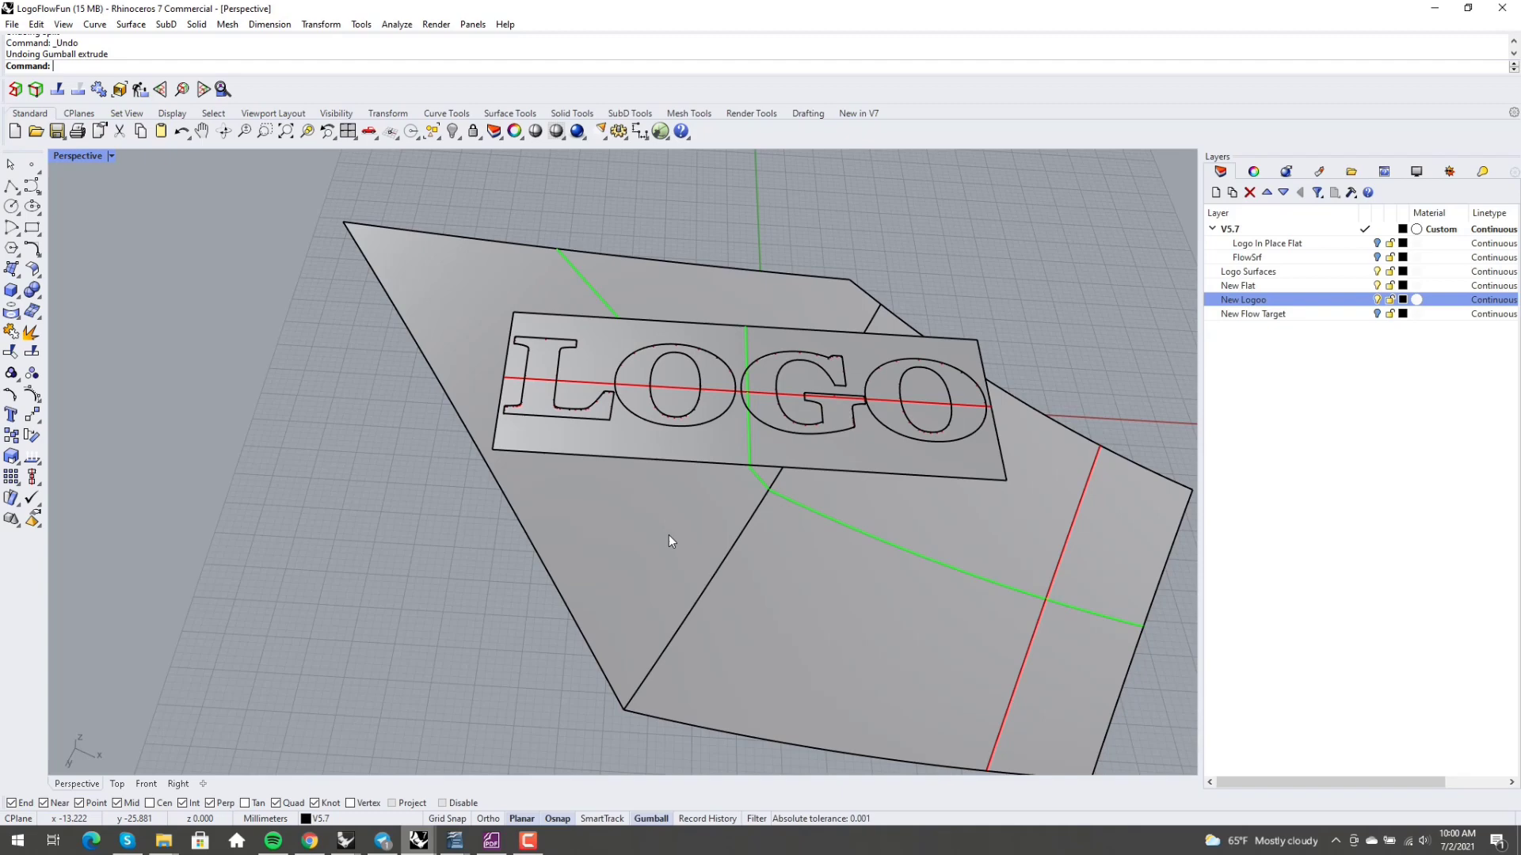
# Step: Project the rectangular border curve around the LOGO letters onto the creased polysurface along the CPlane Z direction
pyautogui.moveTo(779, 354); pyautogui.dragTo(744, 510, button='right')
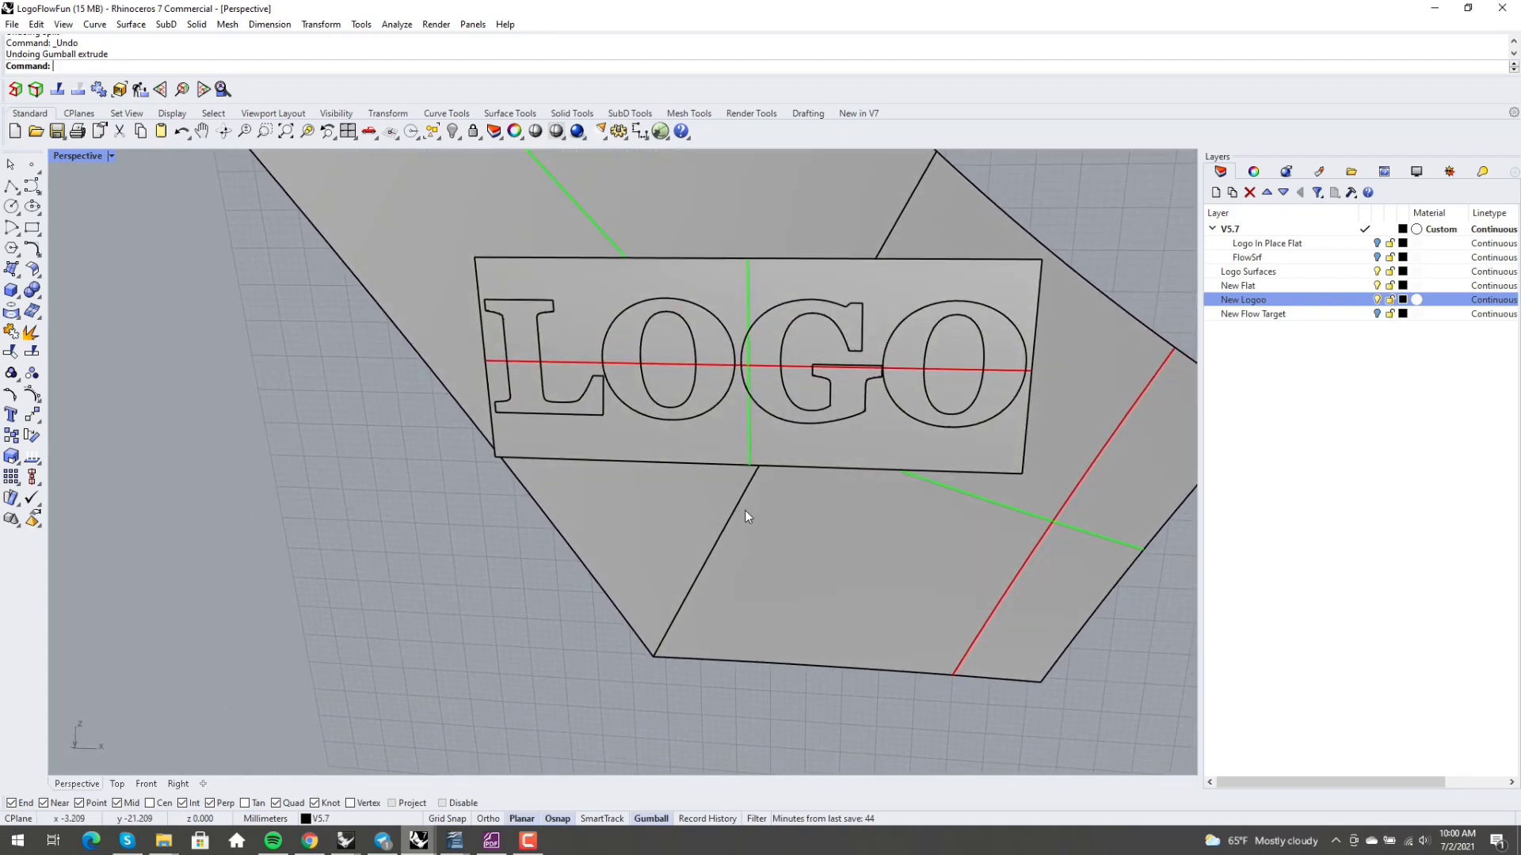
pyautogui.scroll(-2, 744, 515)
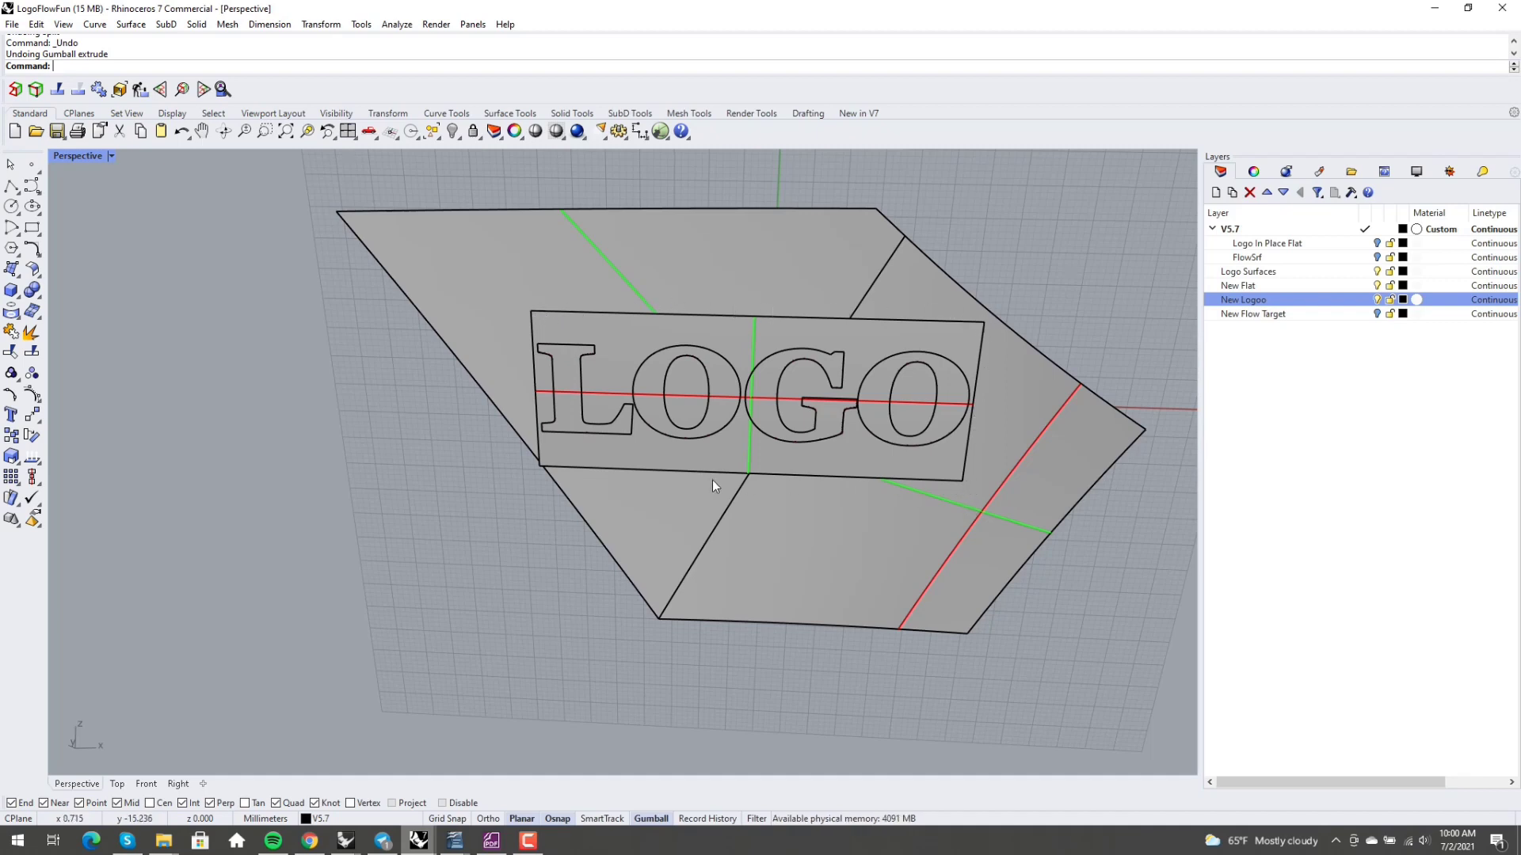
pyautogui.moveTo(527, 316); pyautogui.dragTo(687, 537, button='right')
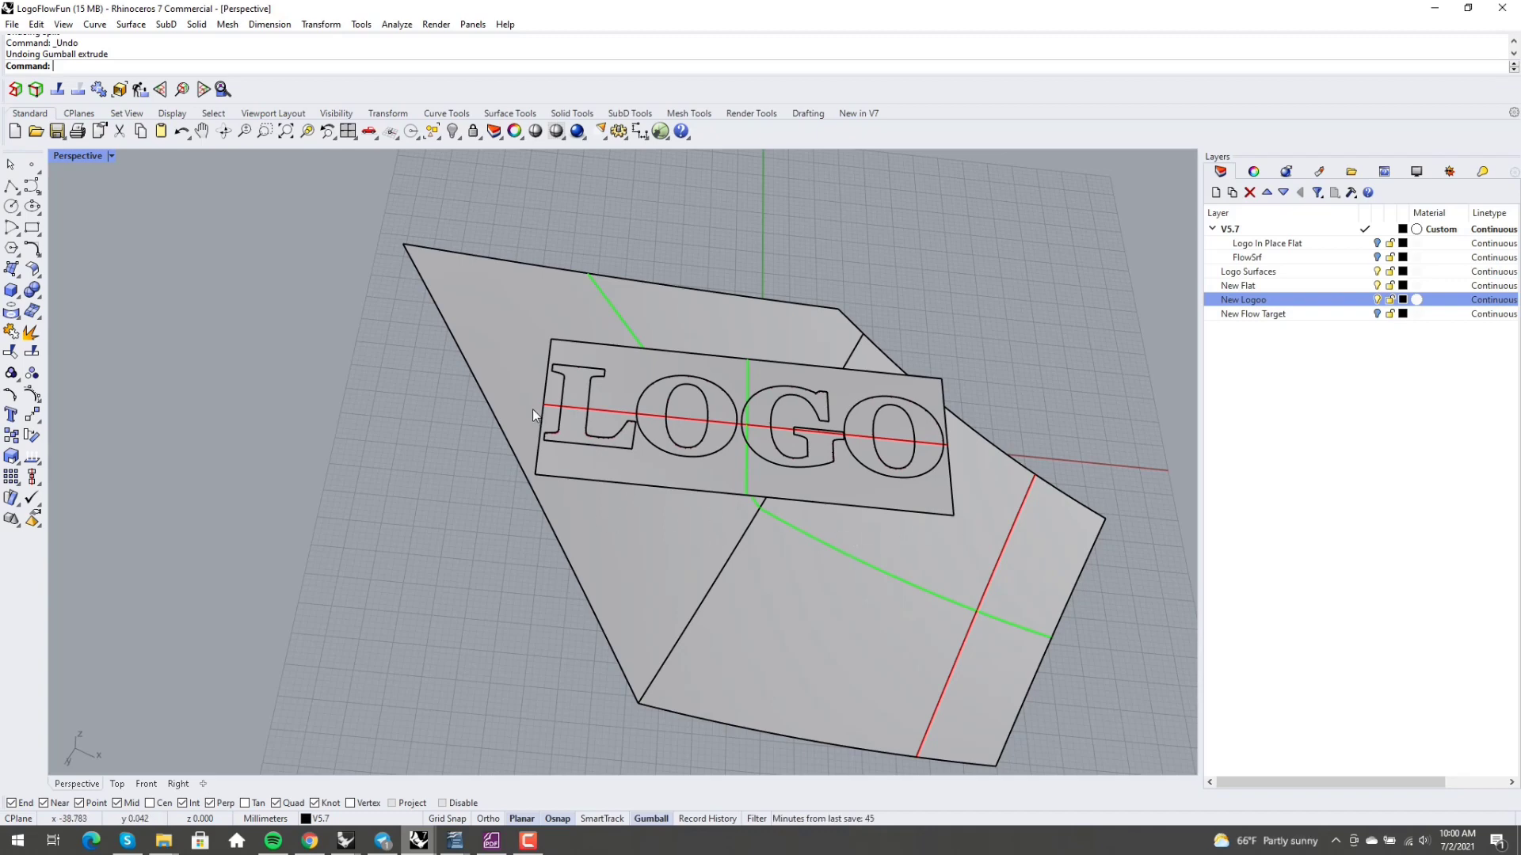
pyautogui.moveTo(532, 409); pyautogui.dragTo(602, 488, button='right')
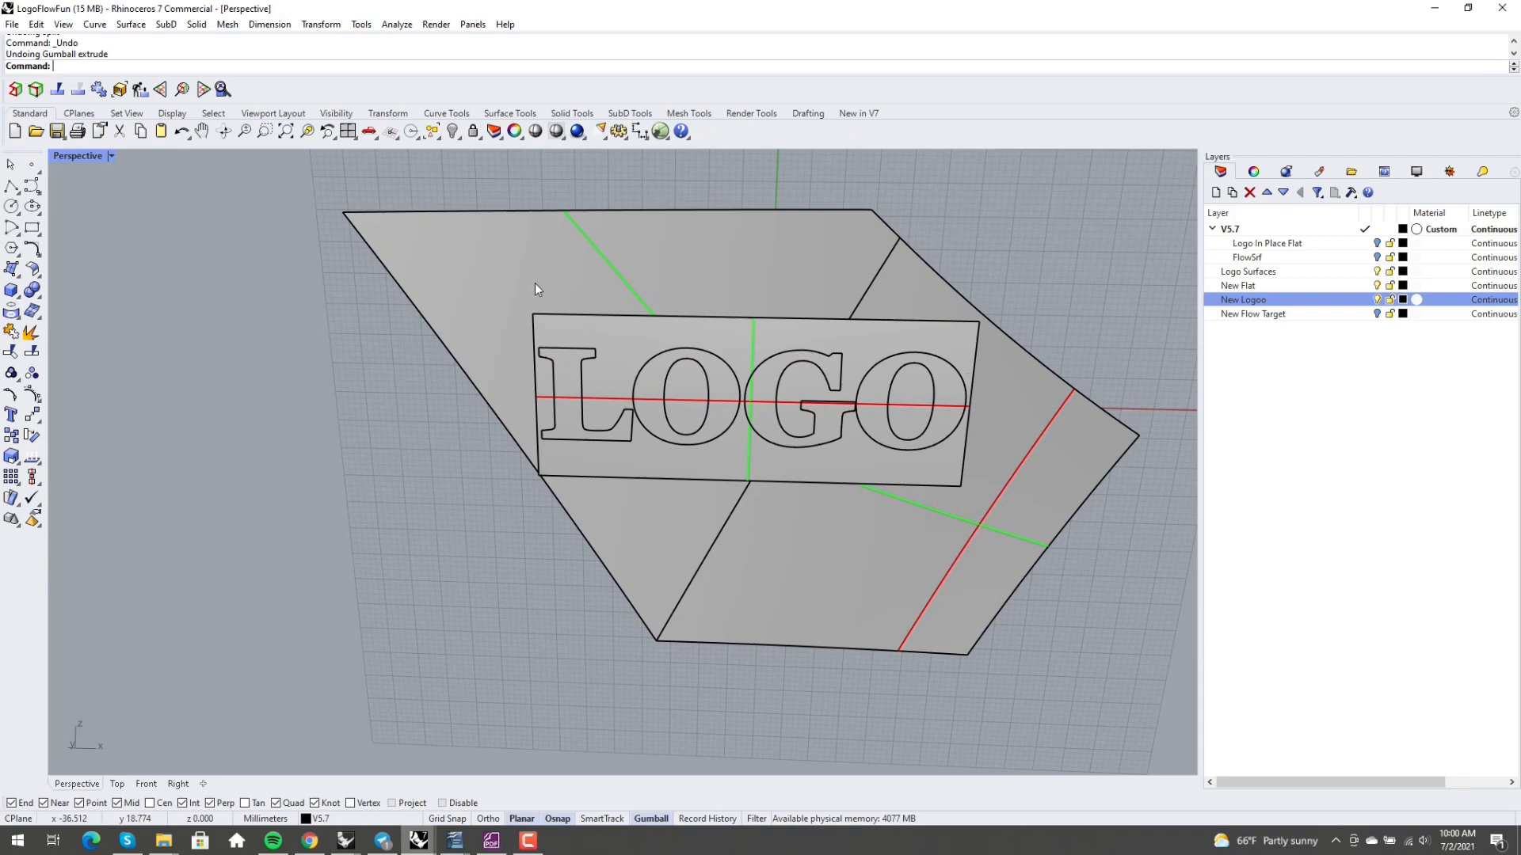
pyautogui.moveTo(621, 434); pyautogui.dragTo(632, 475, button='right')
pyautogui.click(634, 477)
pyautogui.moveTo(485, 533); pyautogui.dragTo(590, 457, button='right')
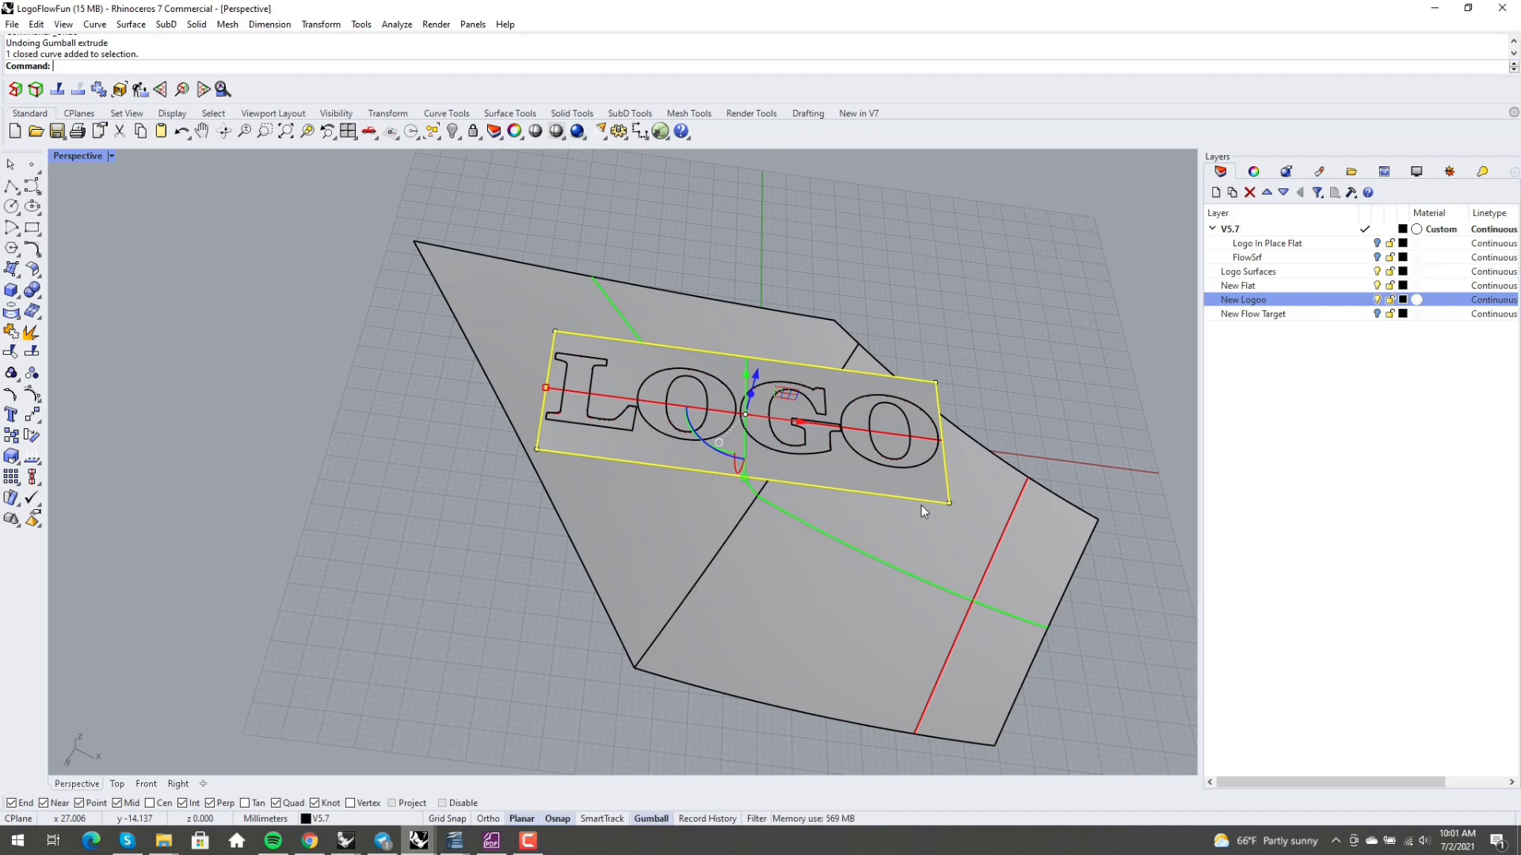
pyautogui.write('Project')
pyautogui.press('Return')
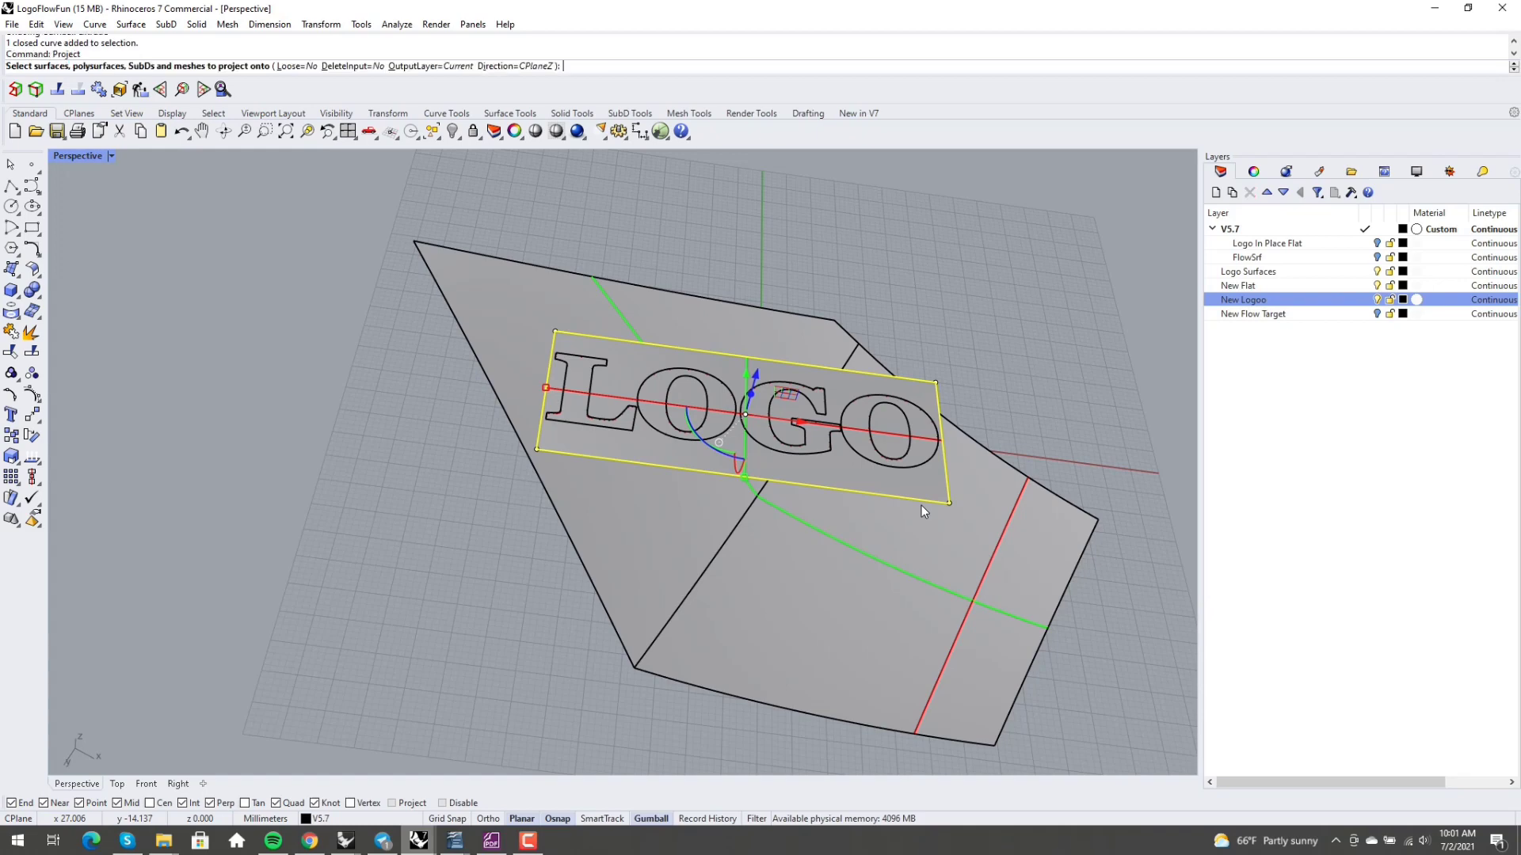
pyautogui.click(873, 658)
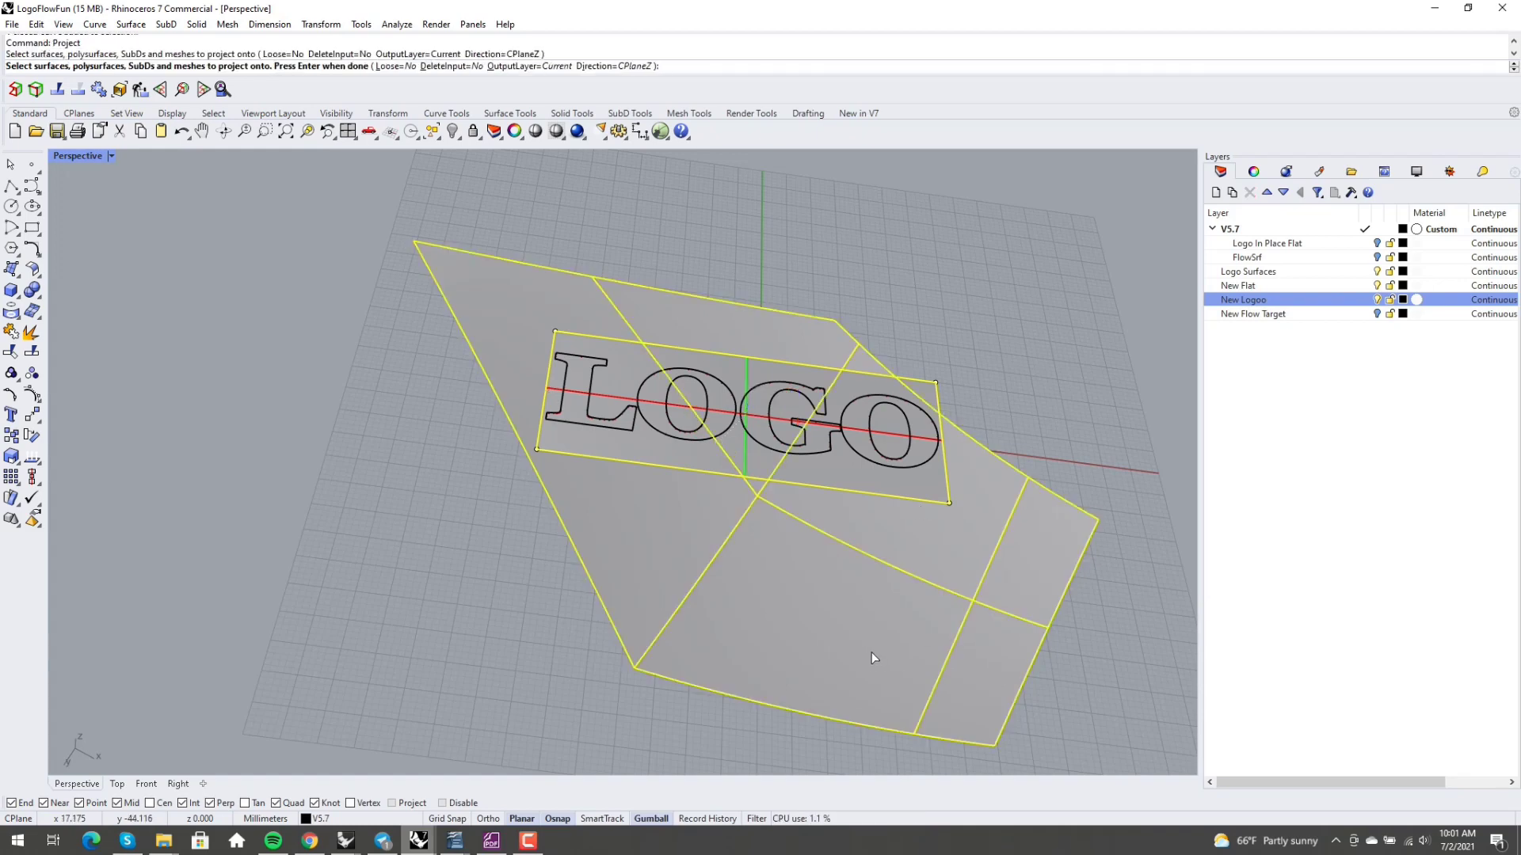
pyautogui.press('Return')
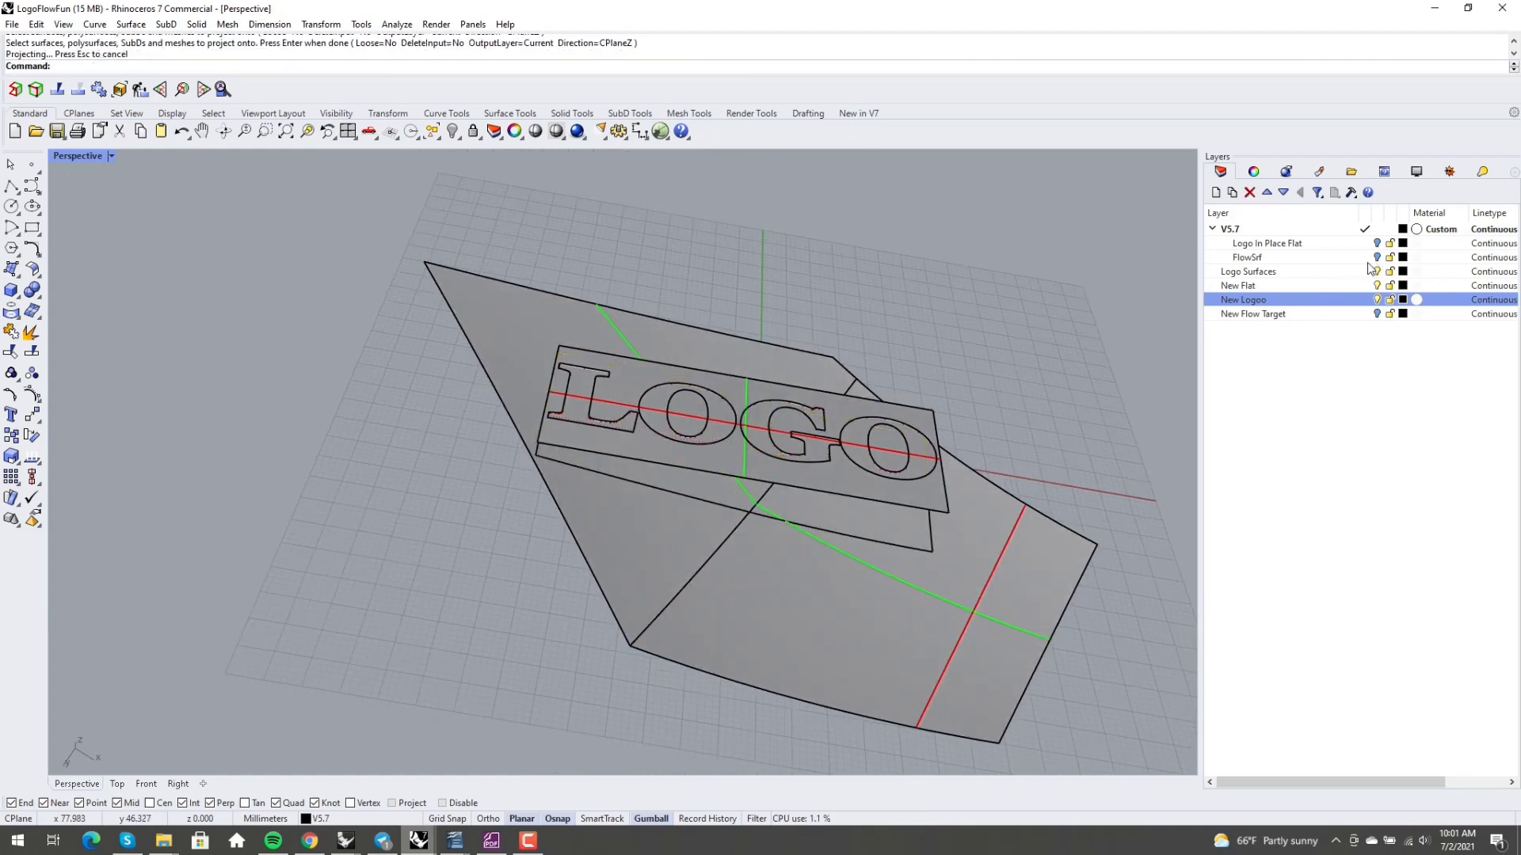
# Step: Hide the logo letters layer and the New Flat layer, and delete the original flat border curve above the polysurface
pyautogui.click(1377, 300)
pyautogui.click(1376, 285)
pyautogui.moveTo(686, 338); pyautogui.dragTo(709, 517, button='right')
pyautogui.click(724, 489)
pyautogui.click(758, 528)
pyautogui.press('Delete')
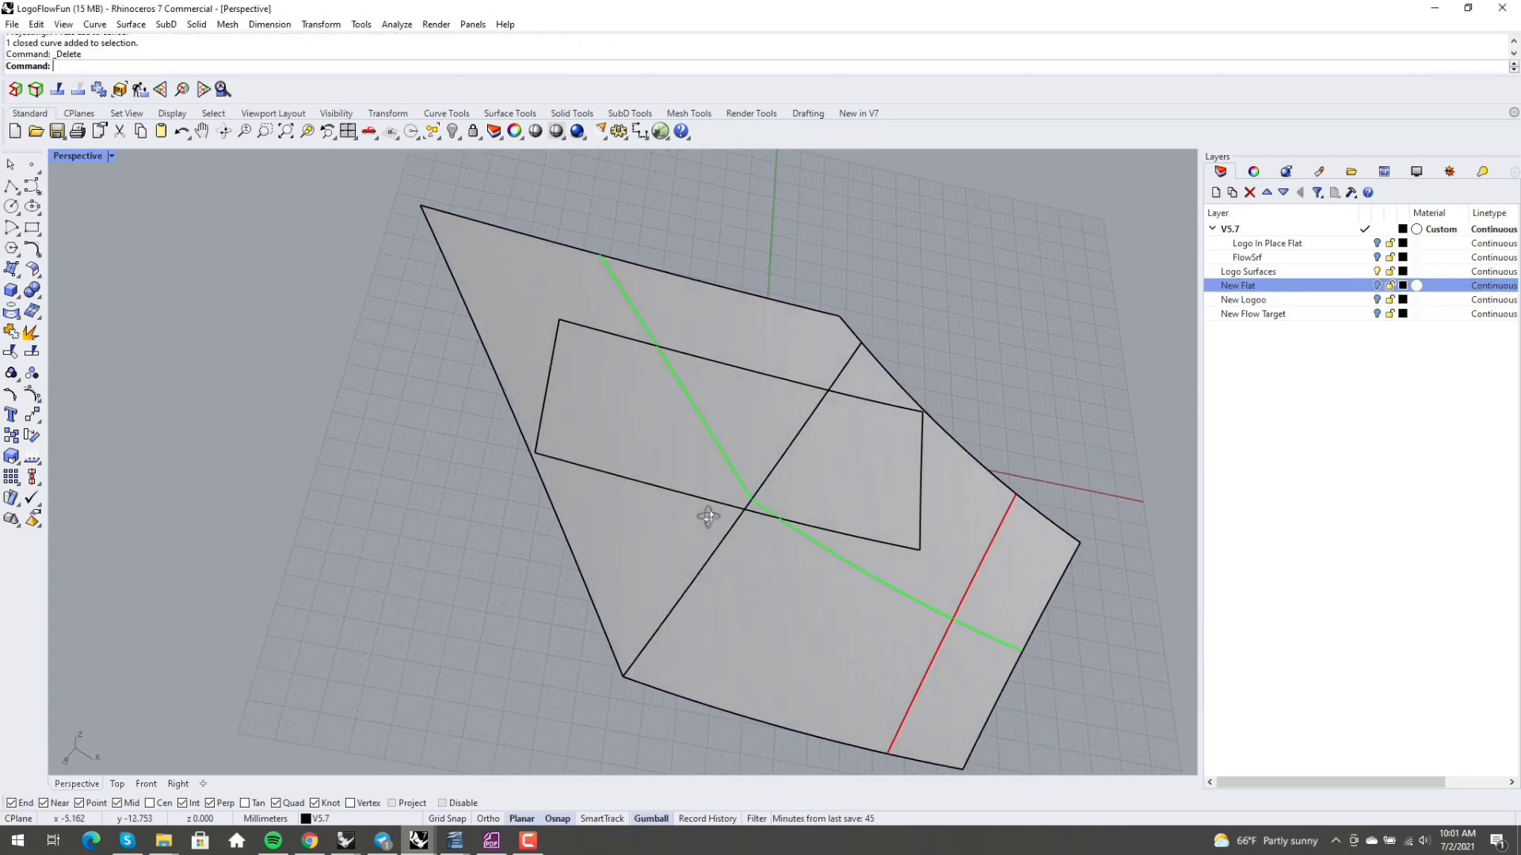
# Step: Explode the projected border curve on the creased polysurface into separate segments
pyautogui.click(711, 502)
pyautogui.click(792, 537)
pyautogui.moveTo(792, 547)
pyautogui.mouseDown(button='right')
pyautogui.moveTo(693, 618)
pyautogui.moveTo(690, 679)
pyautogui.moveTo(713, 703)
pyautogui.moveTo(707, 688)
pyautogui.mouseUp(button='right')
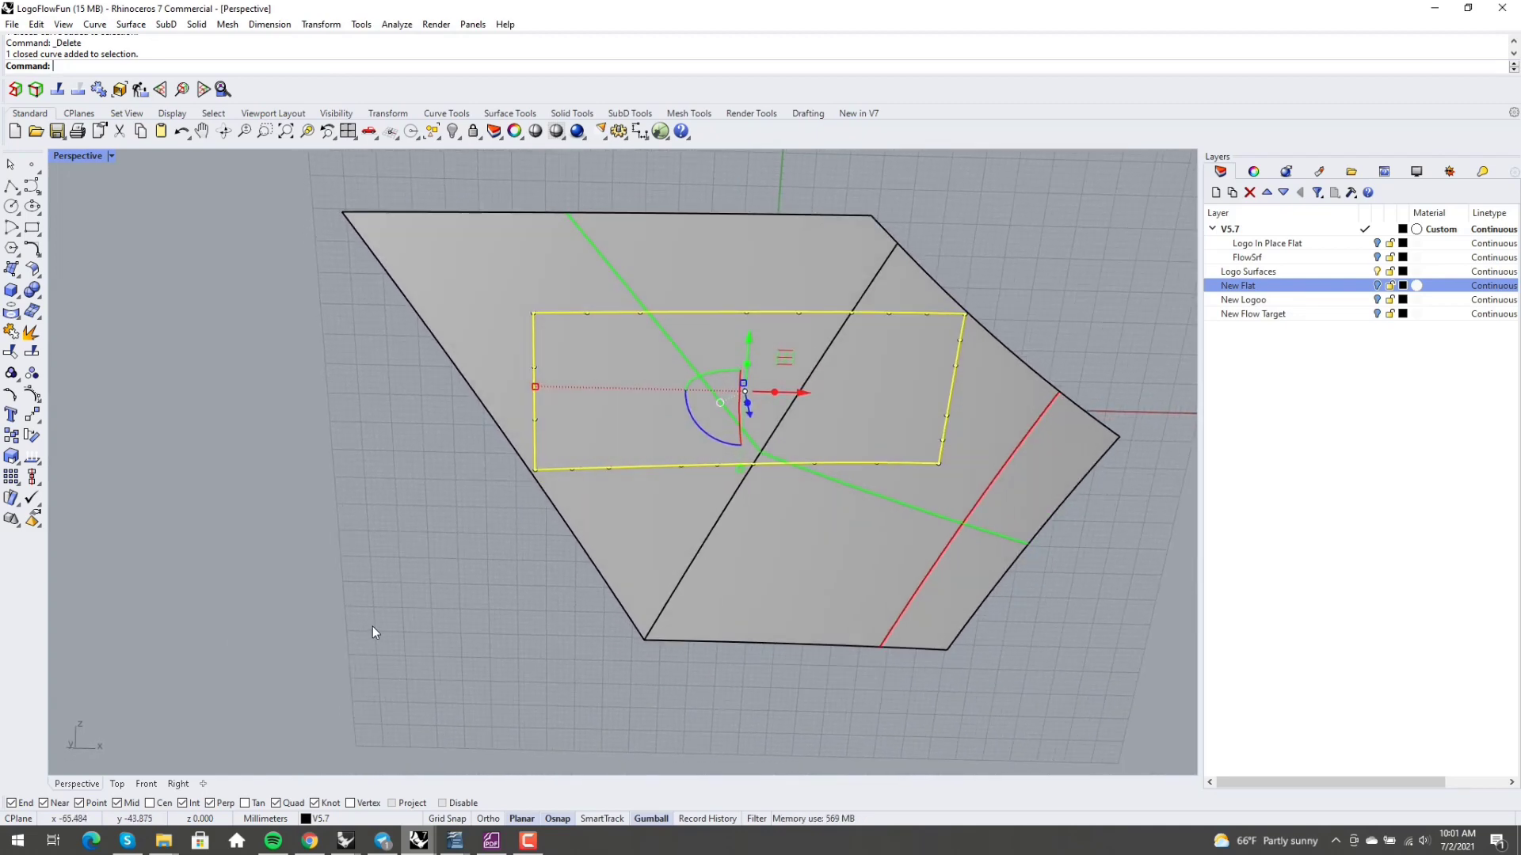
pyautogui.click(32, 332)
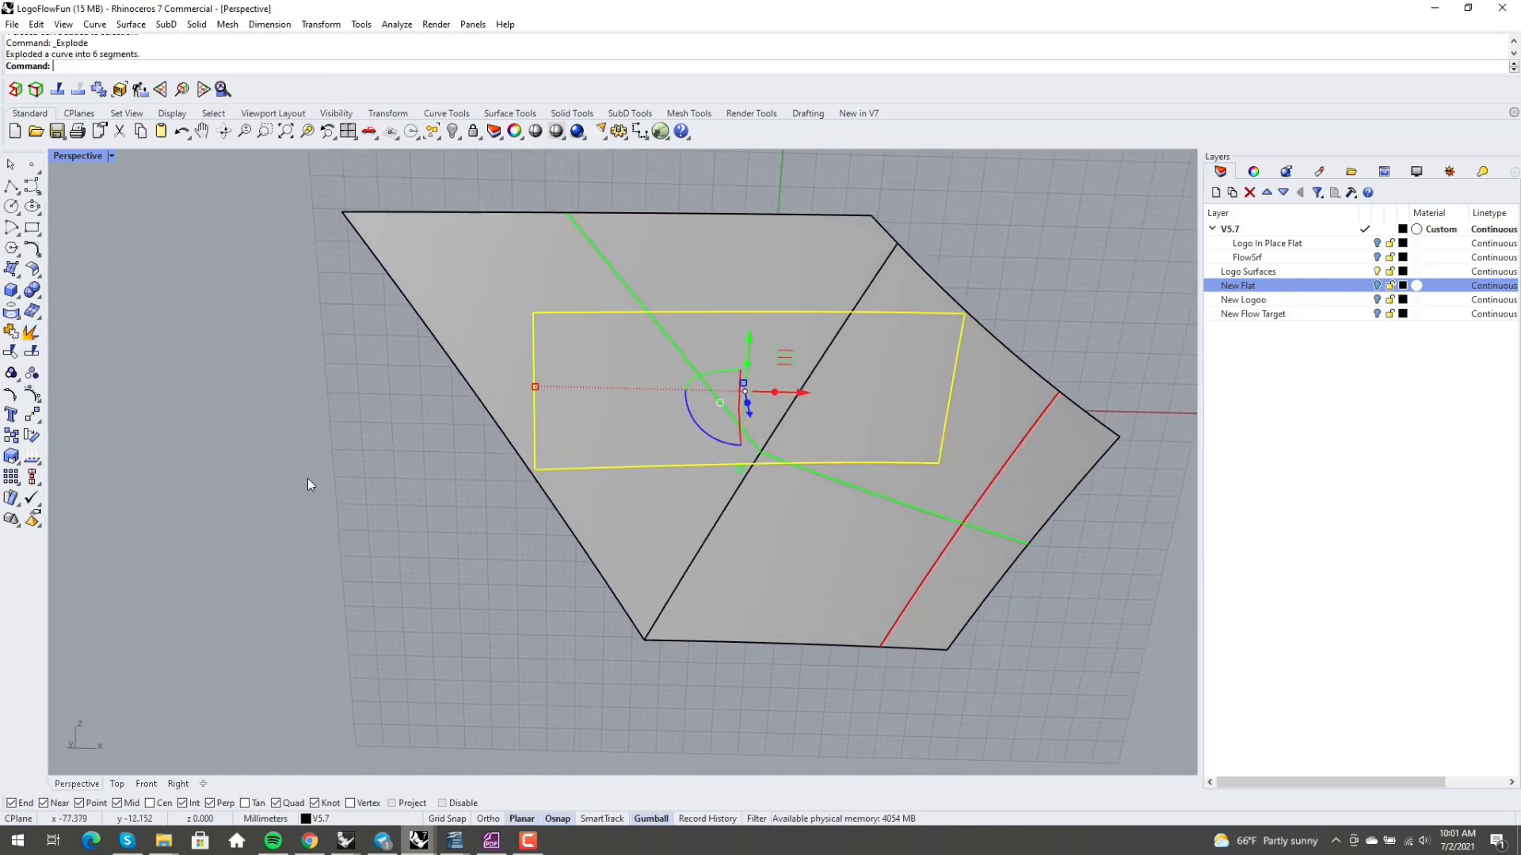
pyautogui.moveTo(307, 478); pyautogui.dragTo(315, 474, button='right')
pyautogui.press('Escape')
# Step: Join the two segments of the projected border's far long edge, across the crease, into one curve
pyautogui.moveTo(493, 474); pyautogui.dragTo(553, 468, button='right')
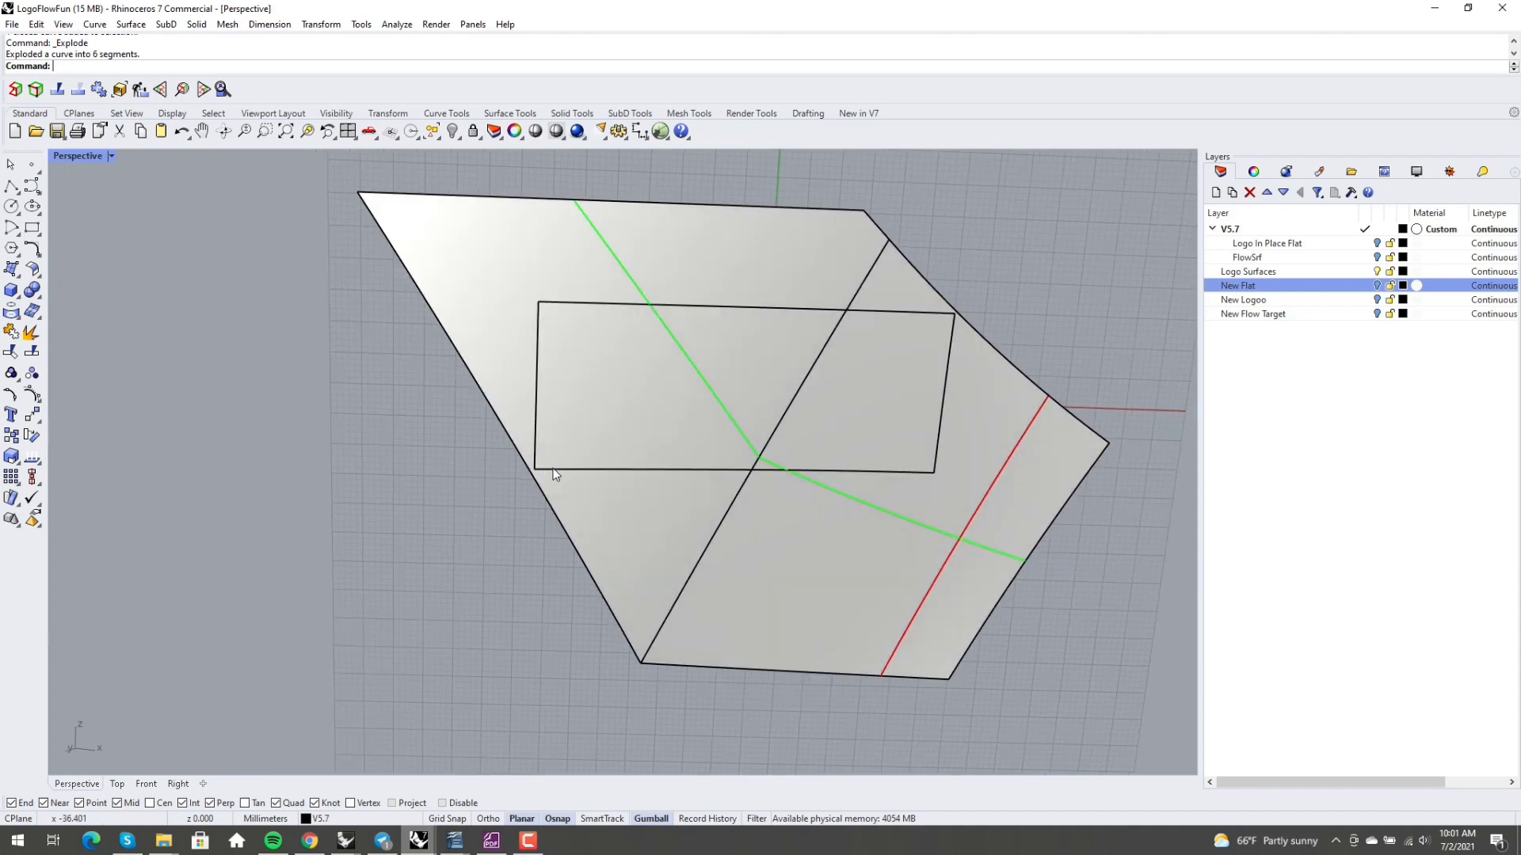
pyautogui.click(556, 466)
pyautogui.click(610, 304)
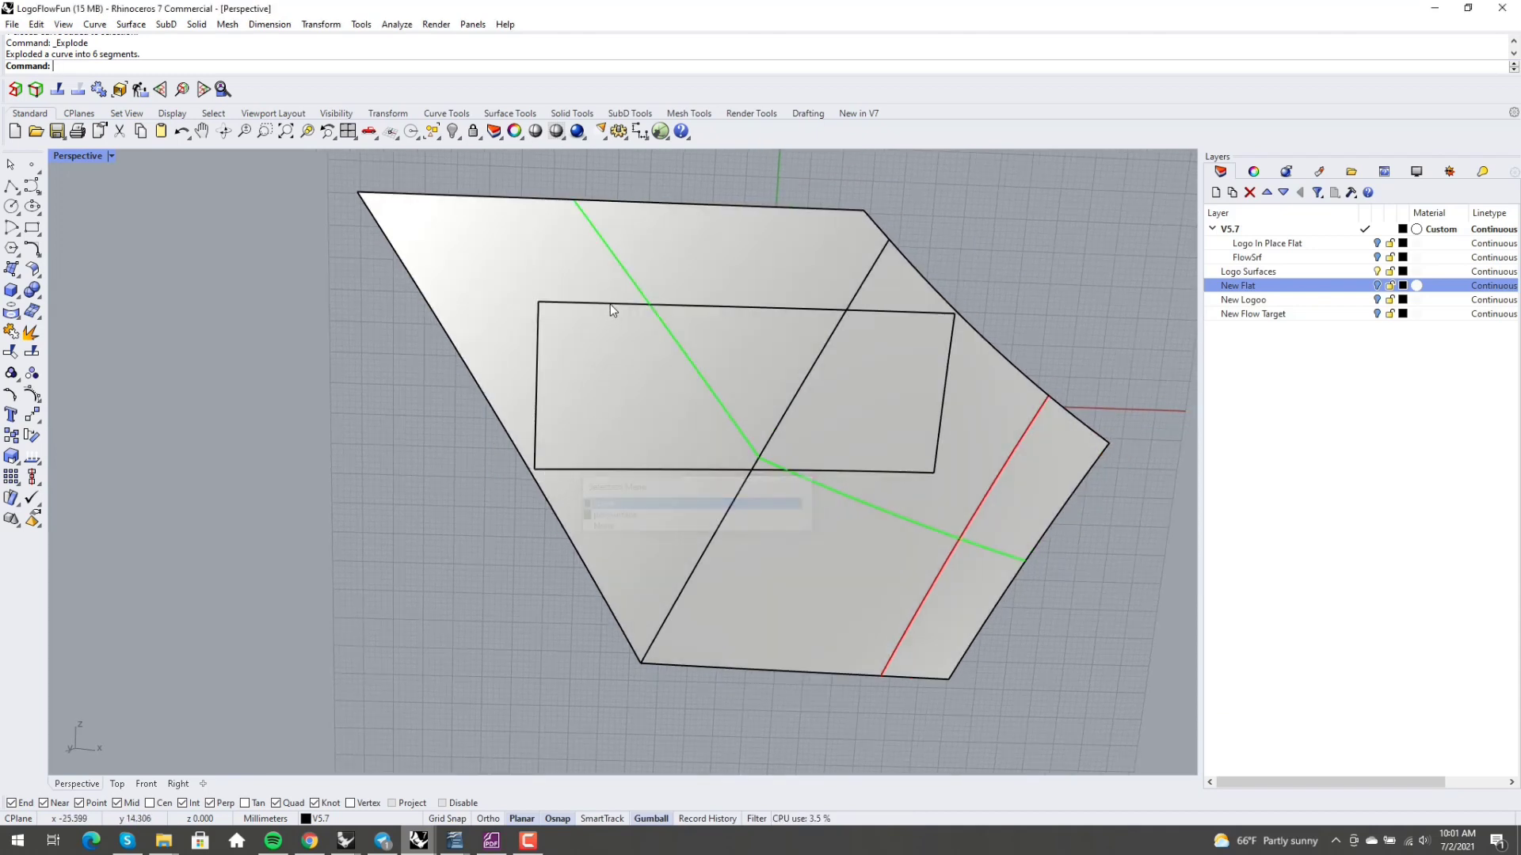
pyautogui.click(610, 304)
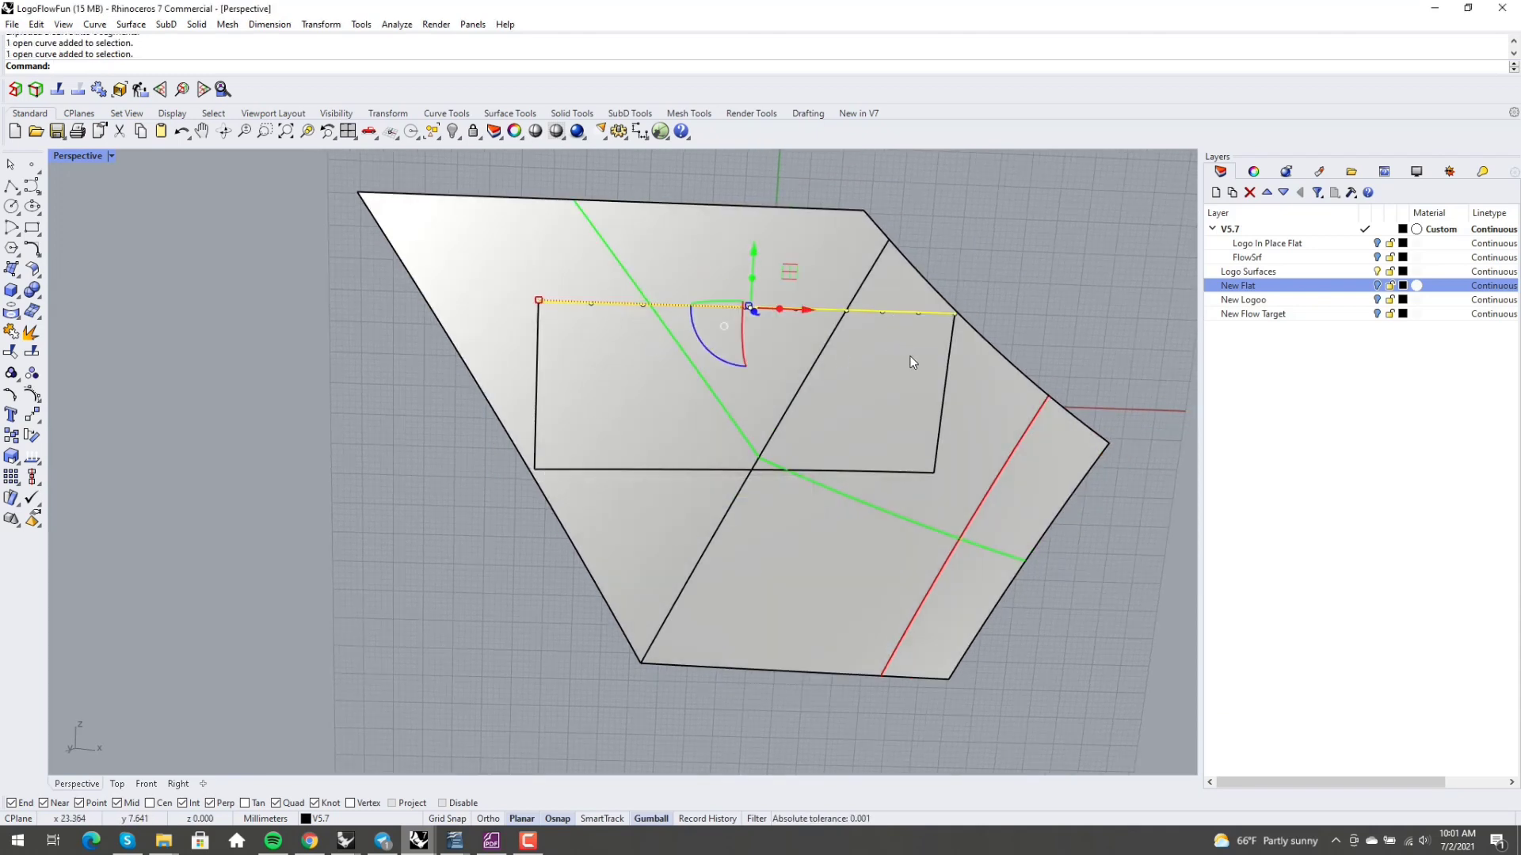
pyautogui.press('Return')
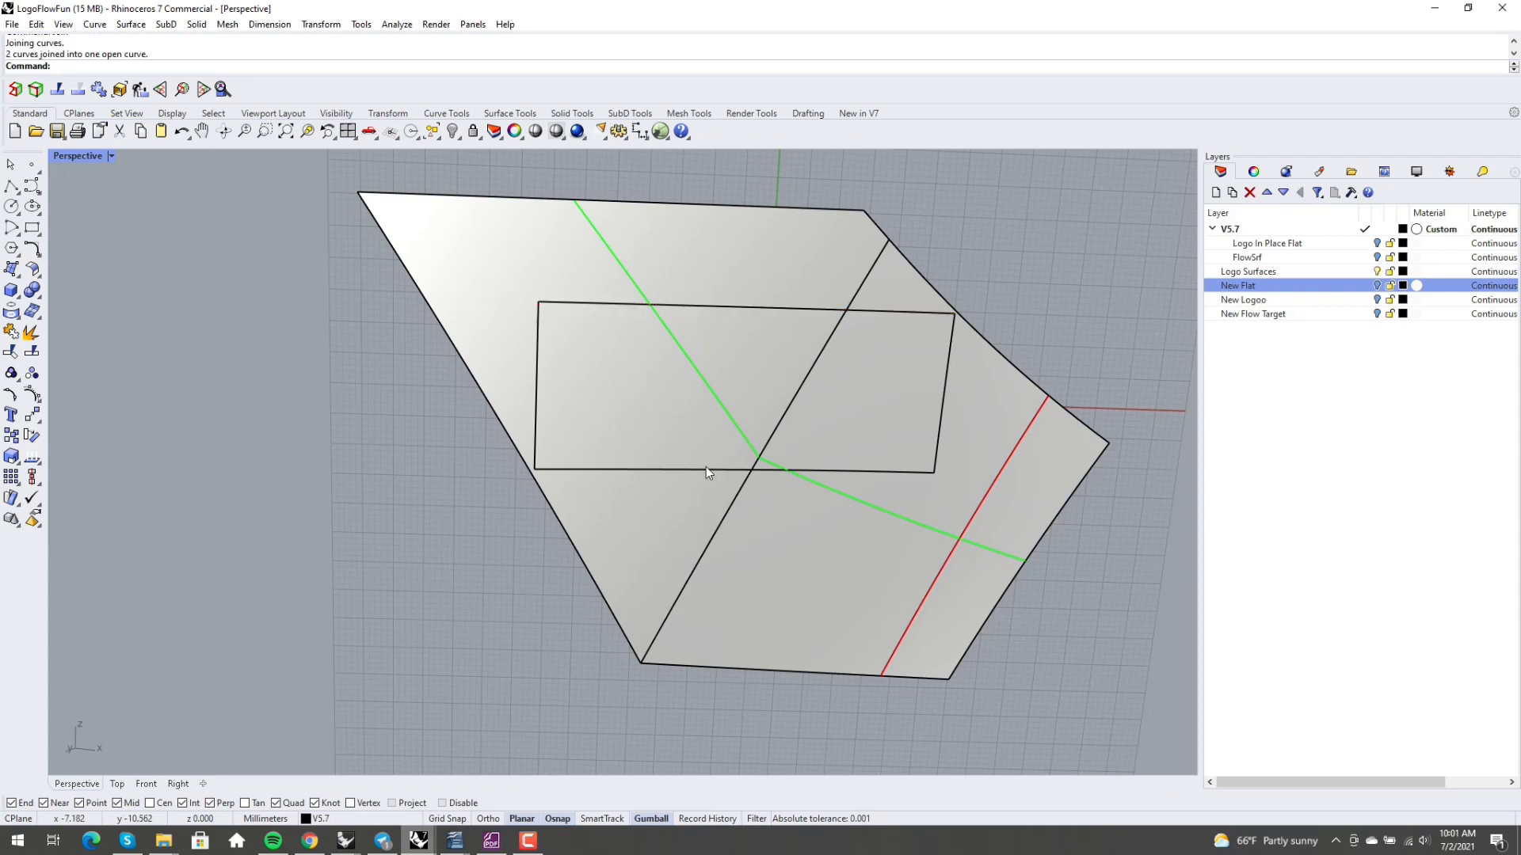
# Step: Join the two segments of the projected border's near long edge, on either side of the crease, into one curve
pyautogui.click(704, 470)
pyautogui.keyDown('shift'); pyautogui.click(784, 468); pyautogui.keyUp('shift')
pyautogui.press('Escape')
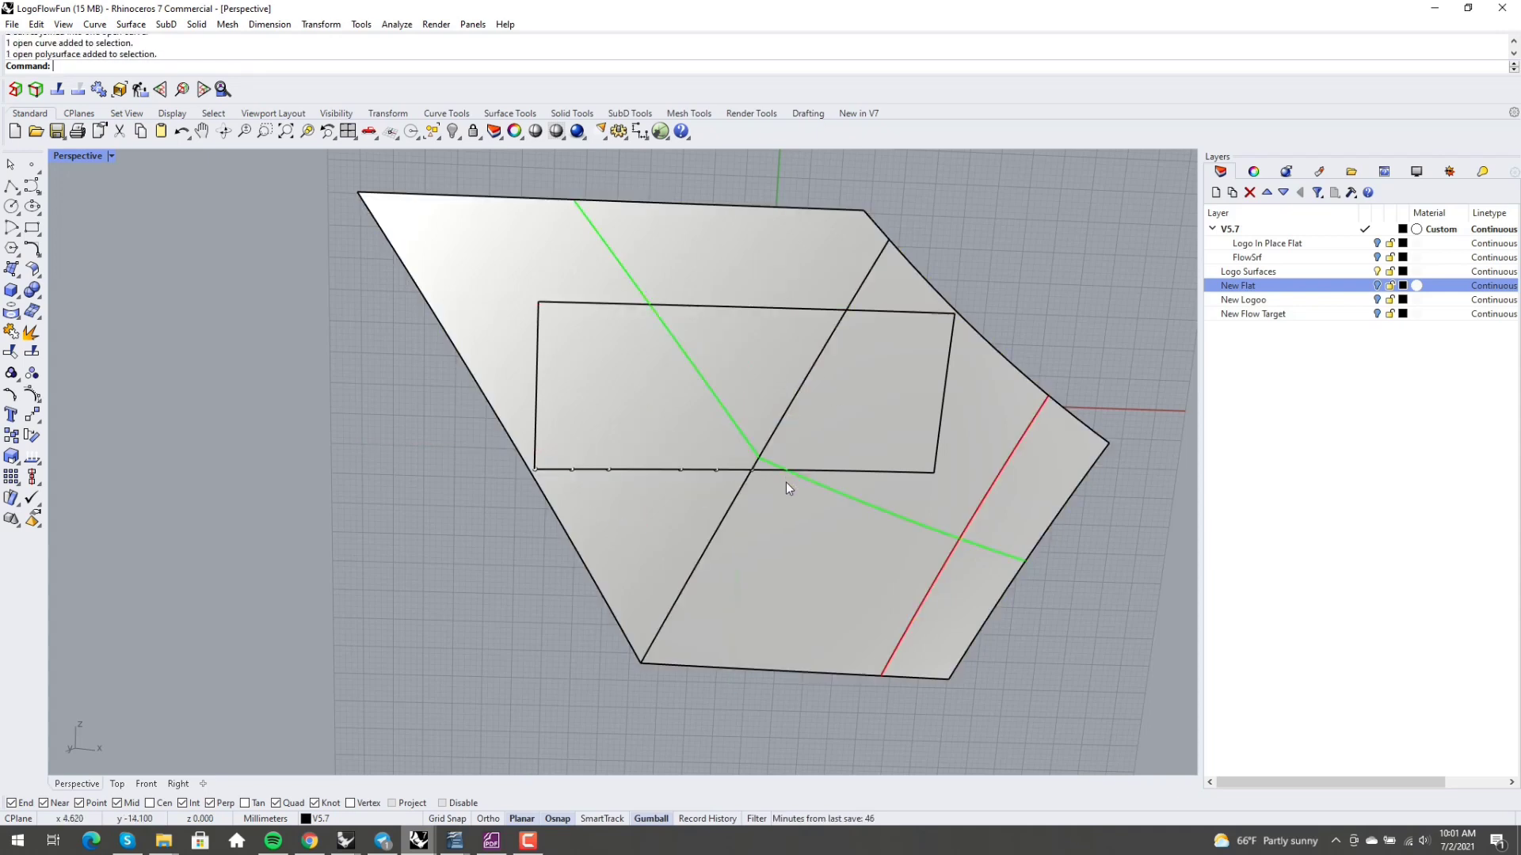
pyautogui.click(796, 468)
pyautogui.click(795, 468)
pyautogui.click(855, 516)
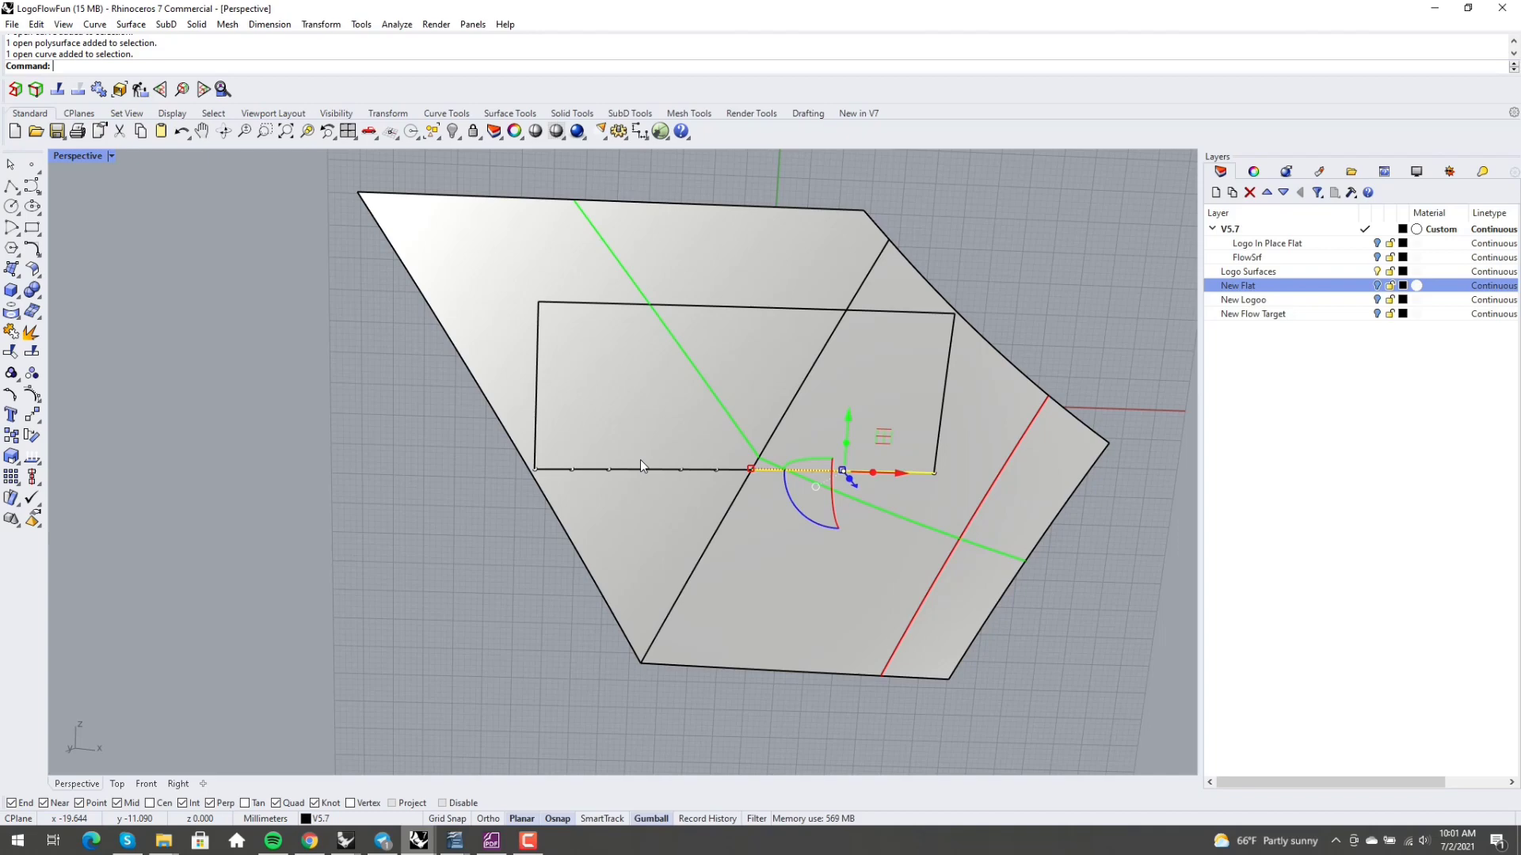
pyautogui.click(645, 472)
pyautogui.click(686, 510)
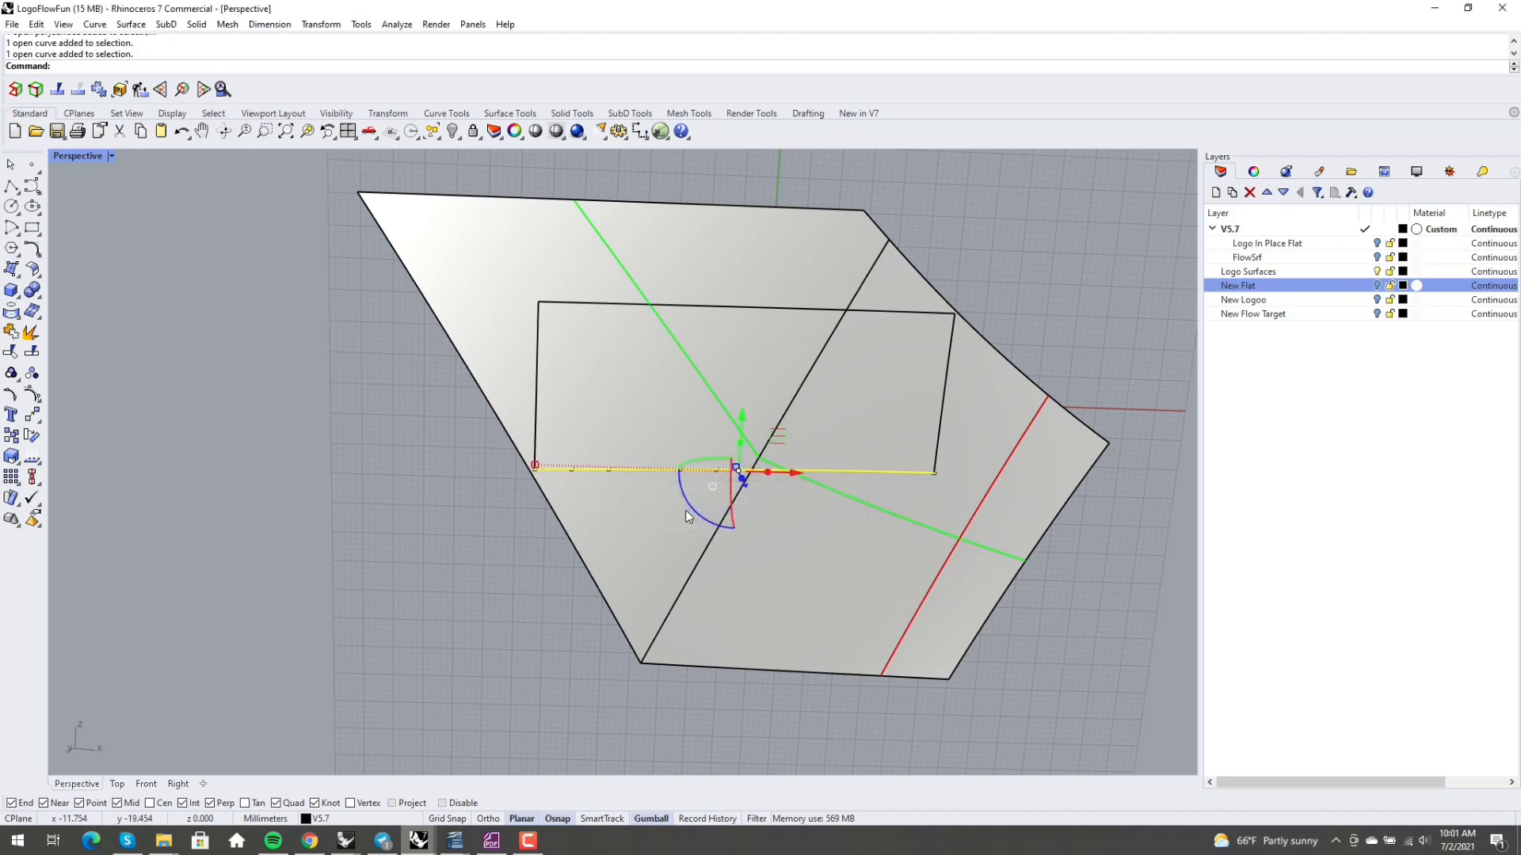
pyautogui.press('Up')
pyautogui.press('Return')
# Step: Turn on control points for the joined curve along the near long edge of the projected border
pyautogui.press('F10')
pyautogui.scroll(3, 797, 497)
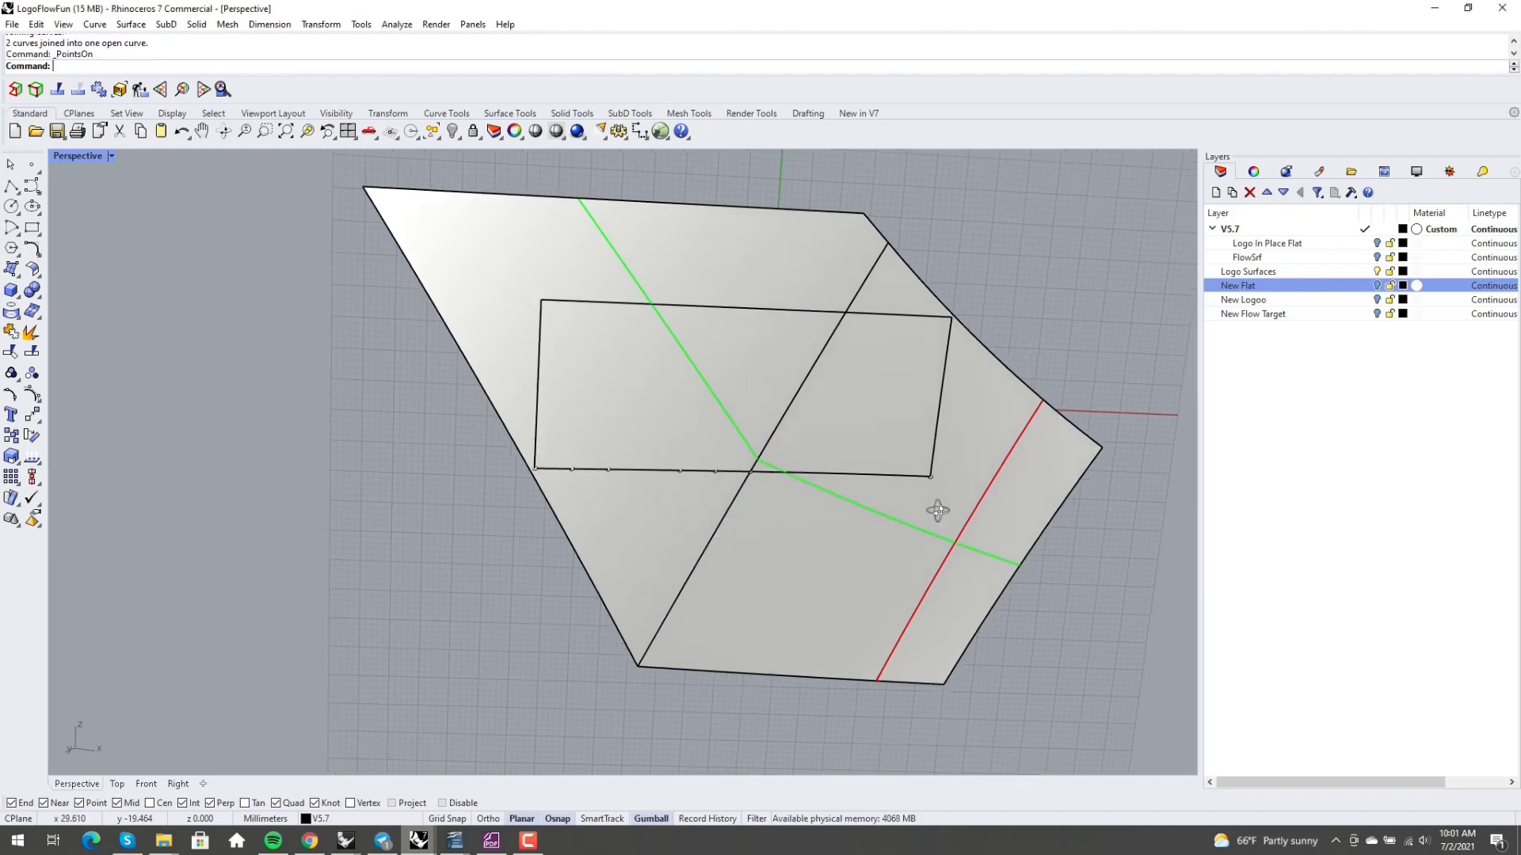
pyautogui.scroll(-2, 781, 502)
pyautogui.moveTo(781, 503); pyautogui.dragTo(852, 443, button='right')
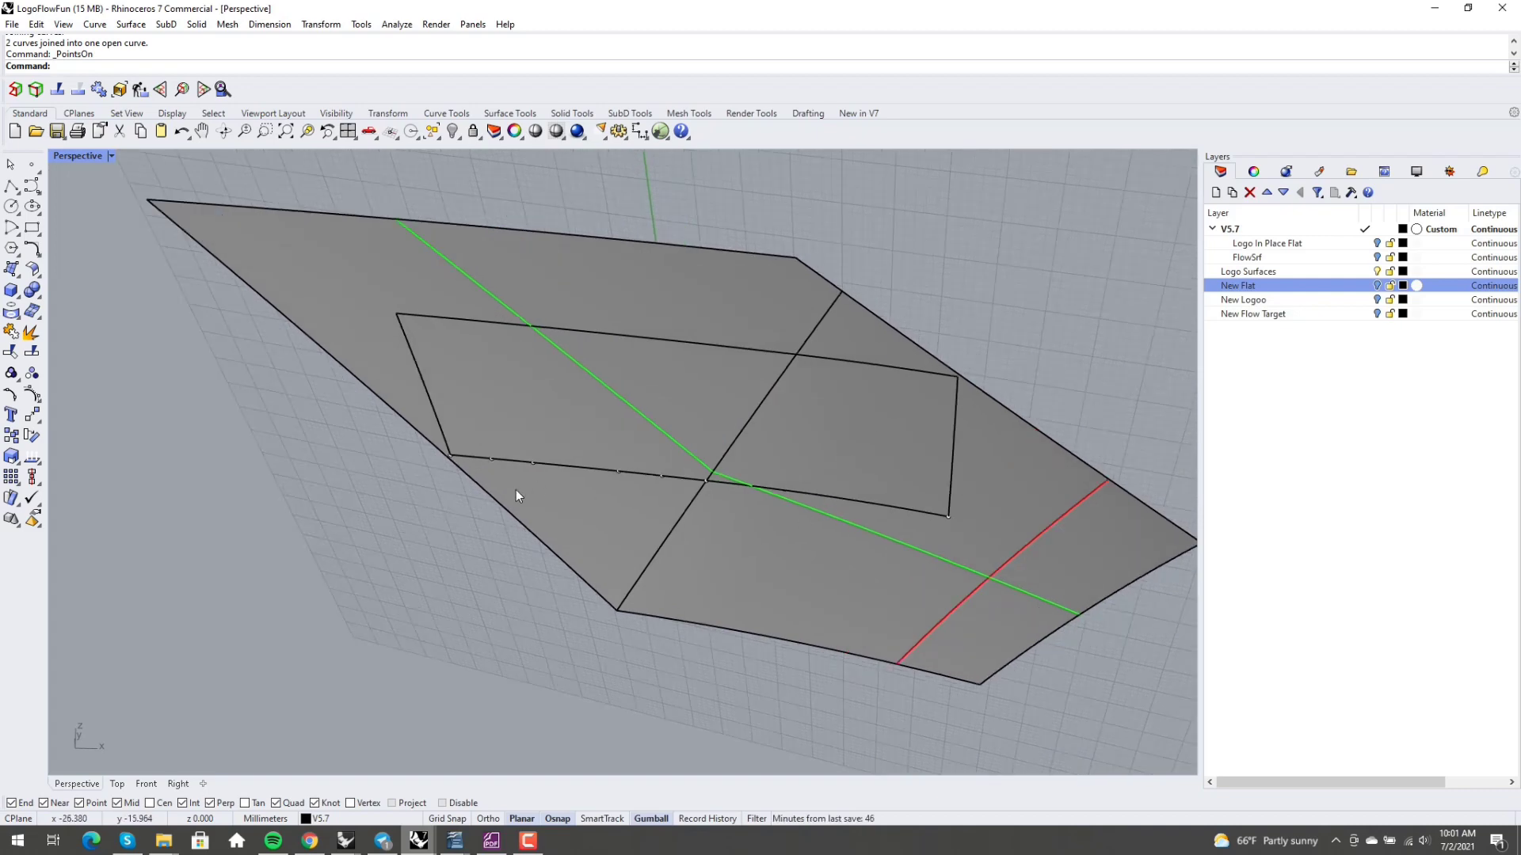
# Step: Turn off the control points on the joined curve along the projected border's near long edge
pyautogui.moveTo(772, 507)
pyautogui.mouseDown(button='right')
pyautogui.moveTo(786, 537)
pyautogui.moveTo(781, 526)
pyautogui.mouseUp(button='right')
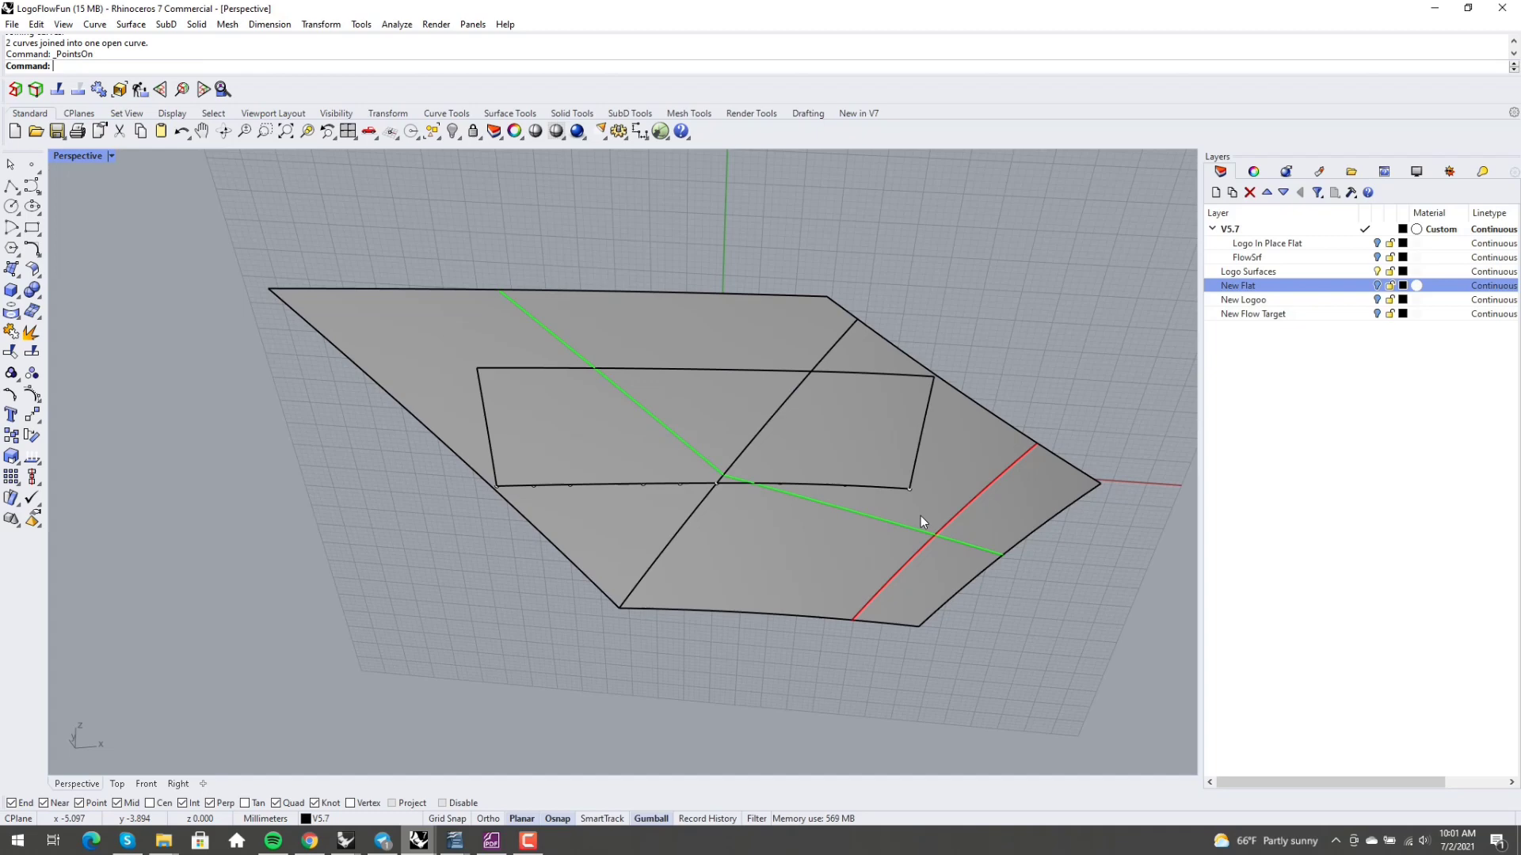
pyautogui.moveTo(805, 469); pyautogui.dragTo(740, 517, button='right')
pyautogui.scroll(3, 739, 511)
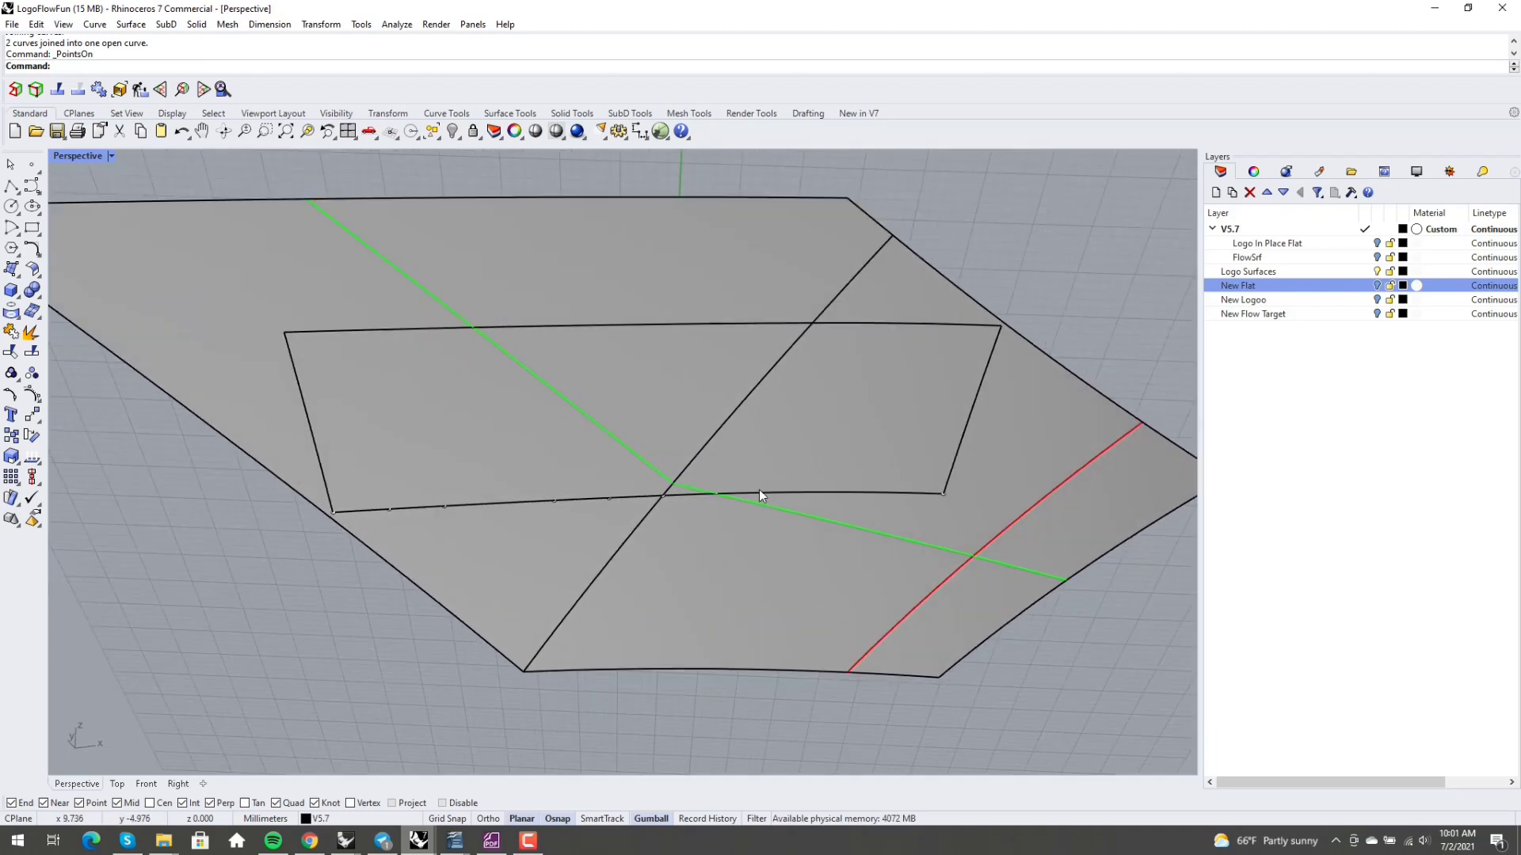
pyautogui.click(758, 489)
pyautogui.press('Escape')
pyautogui.press('Escape')
pyautogui.click(742, 493)
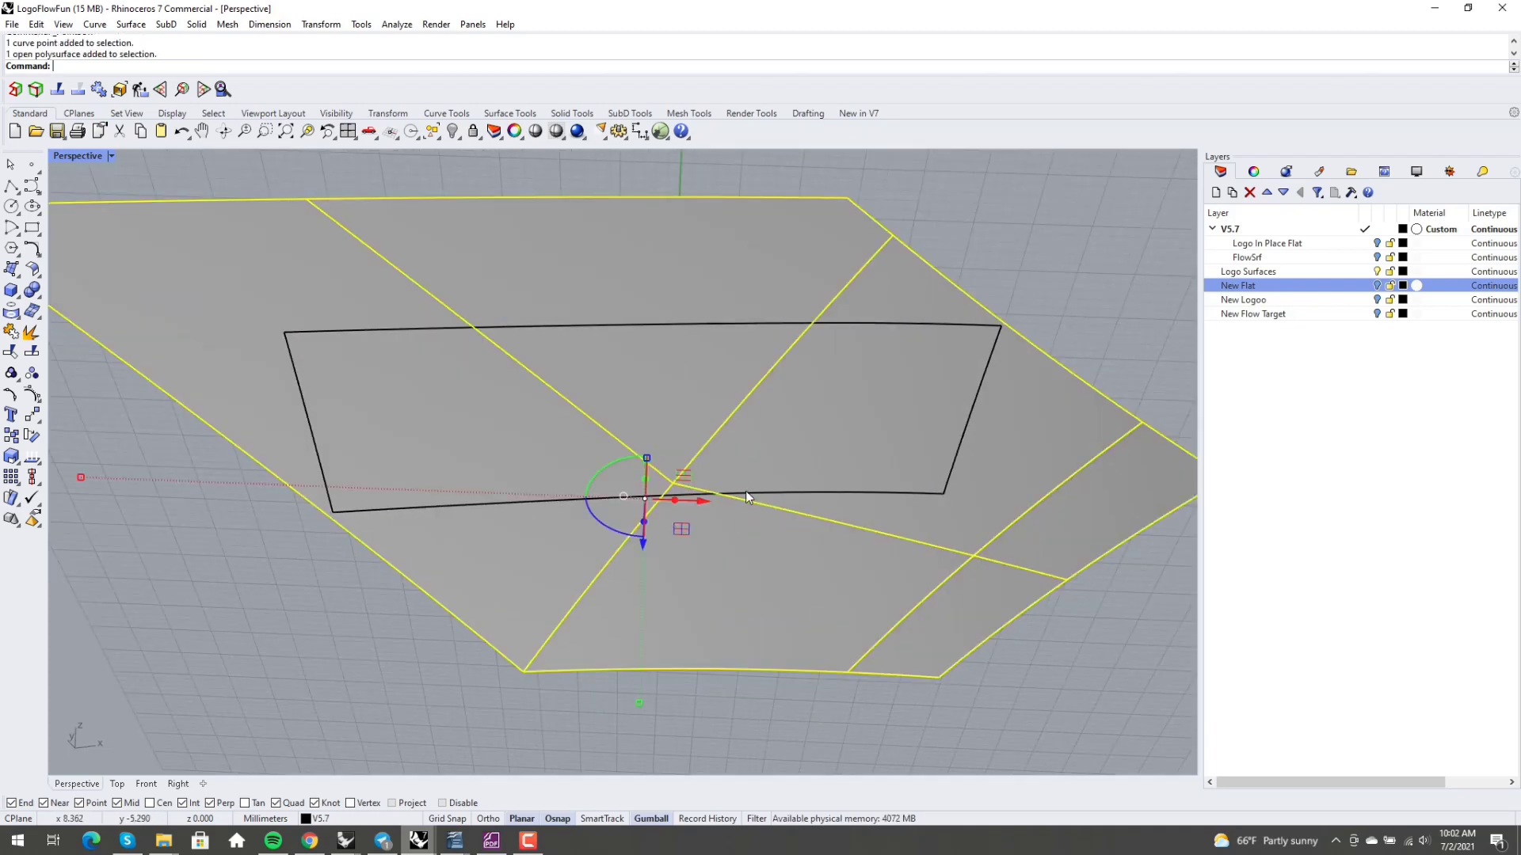
pyautogui.press('Escape')
# Step: Rebuild both long edge curves of the projected border with a point count of 6 and degree 5, deleting the input curves
pyautogui.click(753, 496)
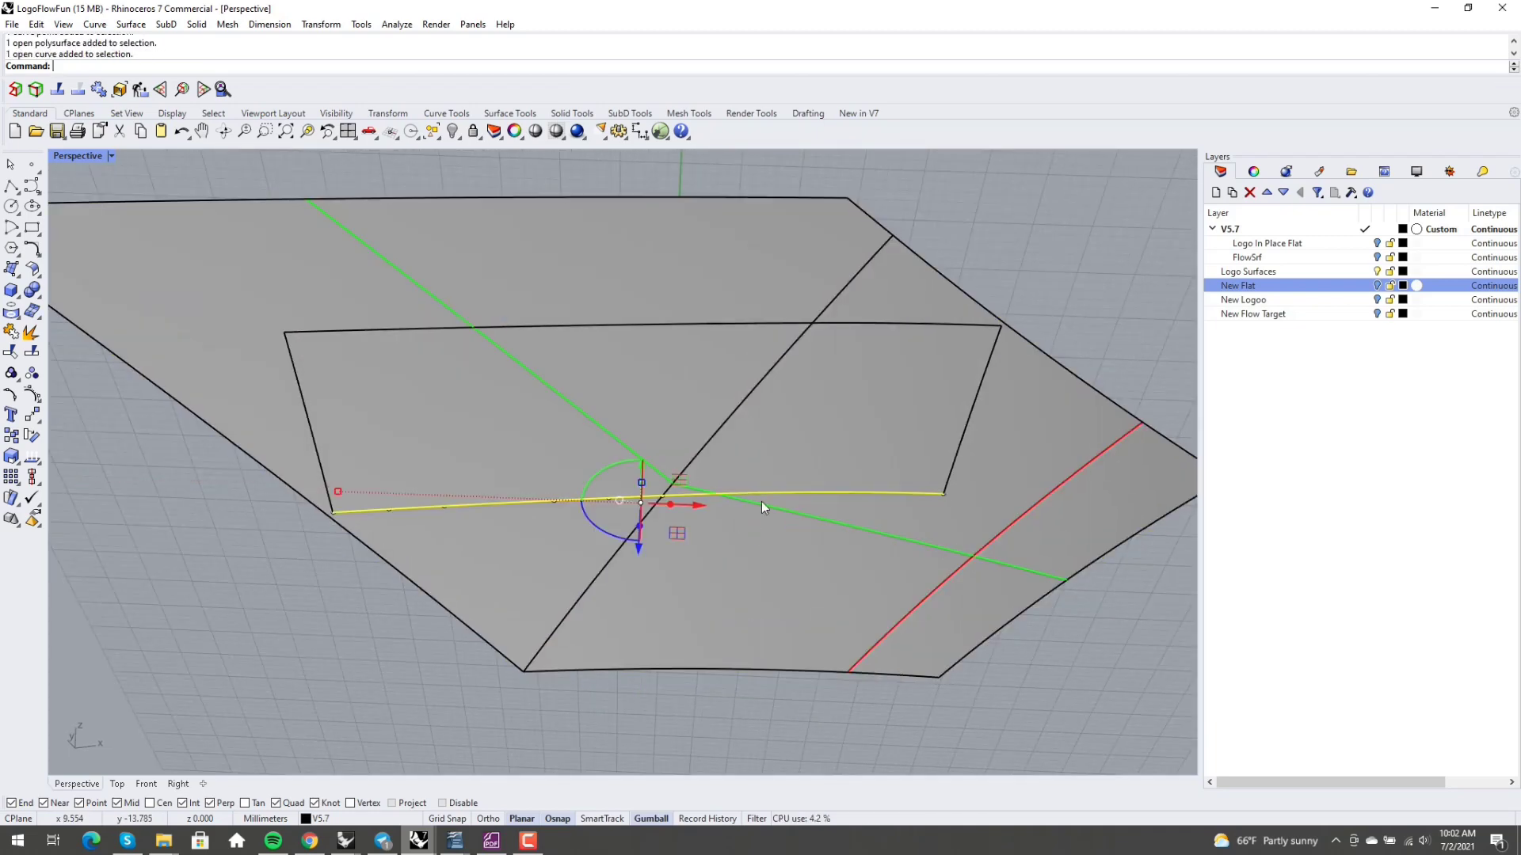
pyautogui.keyDown('shift'); pyautogui.click(699, 325); pyautogui.keyUp('shift')
pyautogui.write('Rebuild')
pyautogui.press('Return')
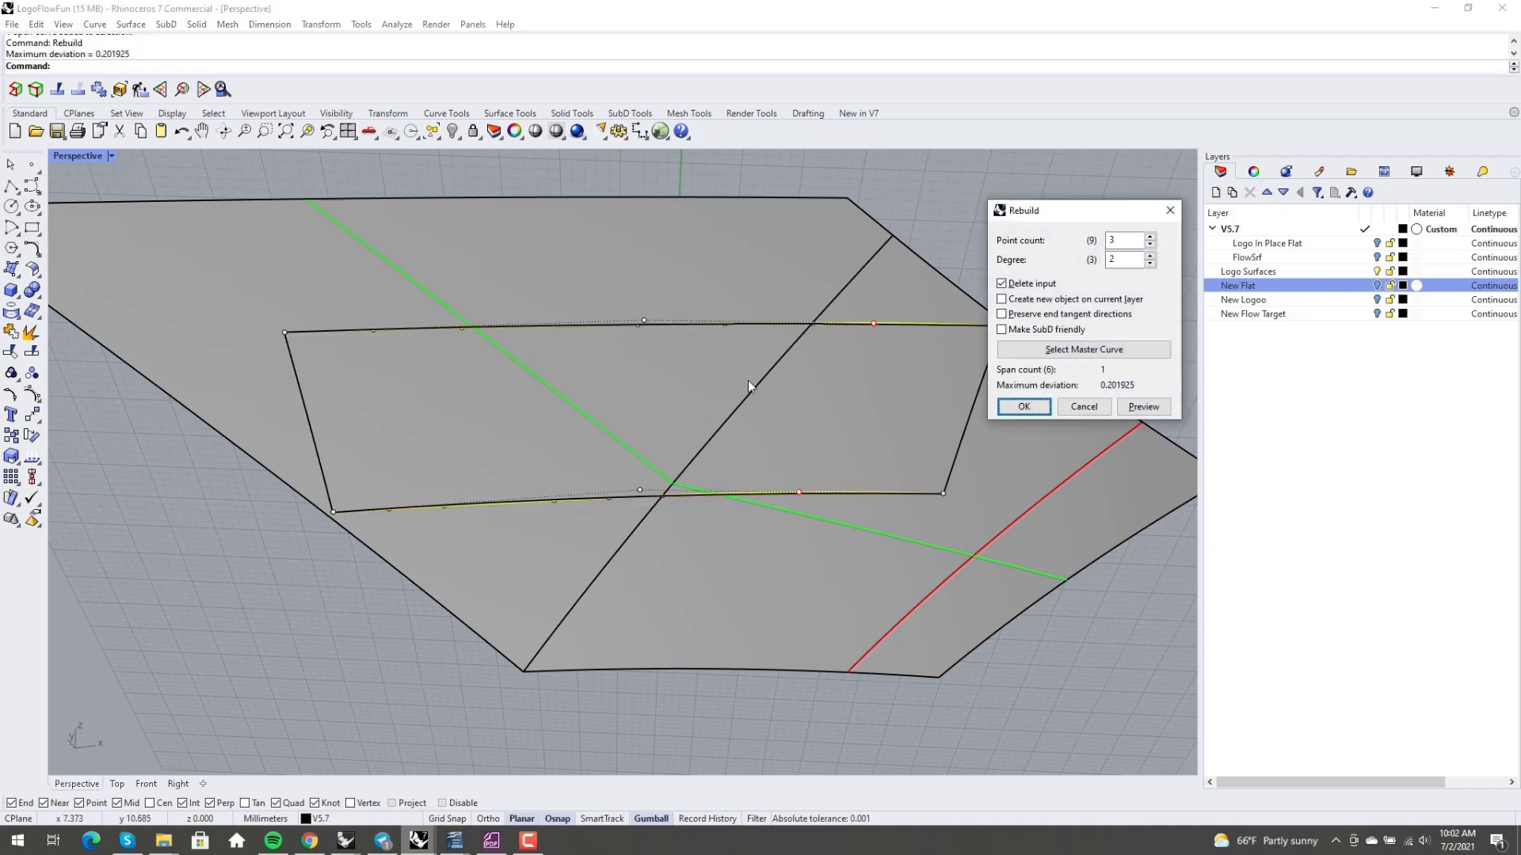
pyautogui.click(1150, 236)
pyautogui.click(1150, 237)
pyautogui.click(1150, 237)
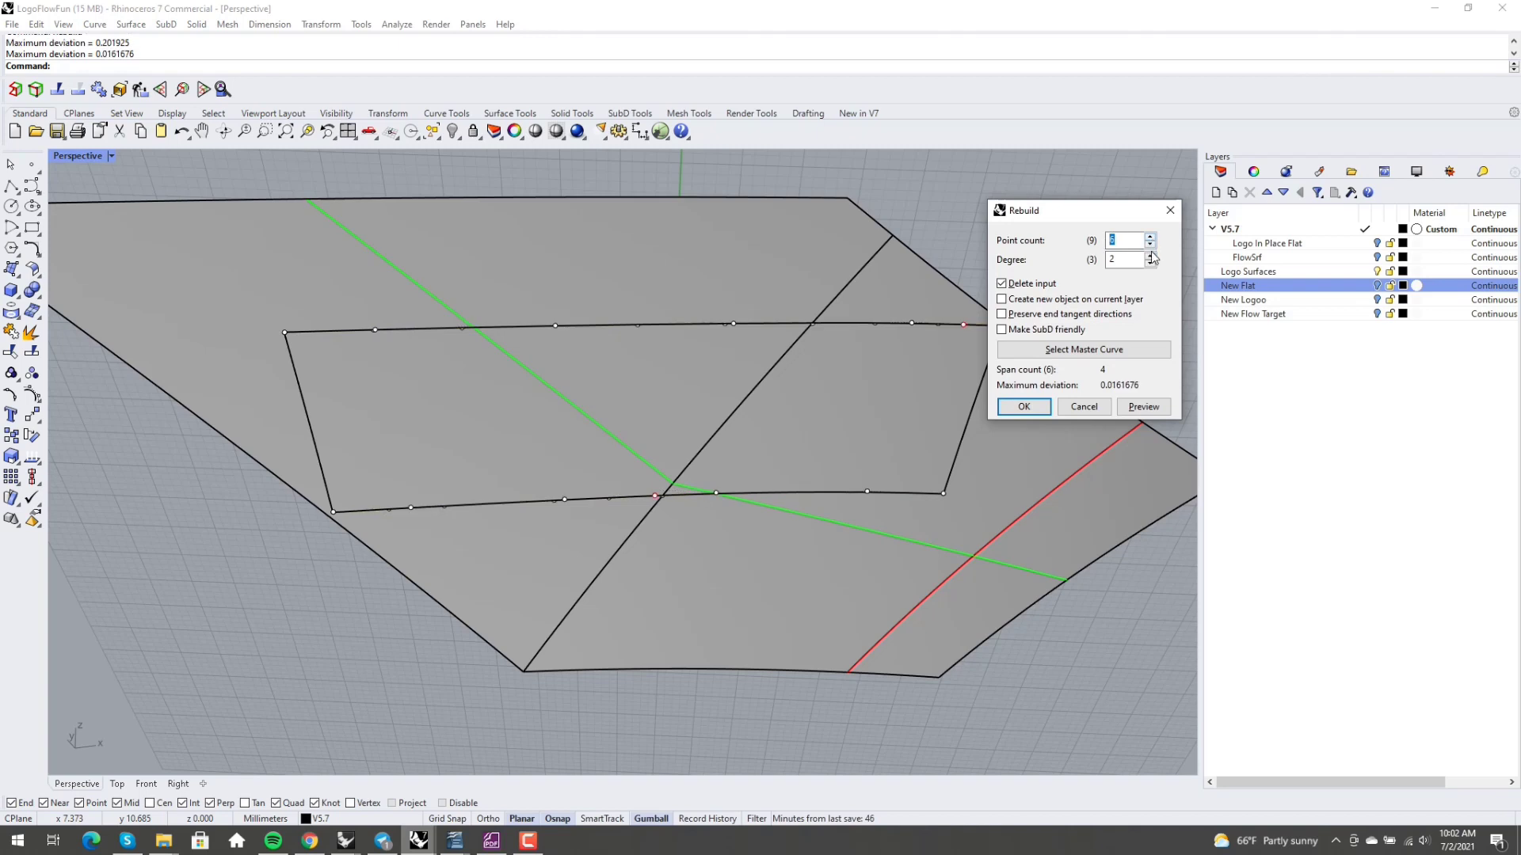
pyautogui.click(1149, 256)
pyautogui.click(1150, 257)
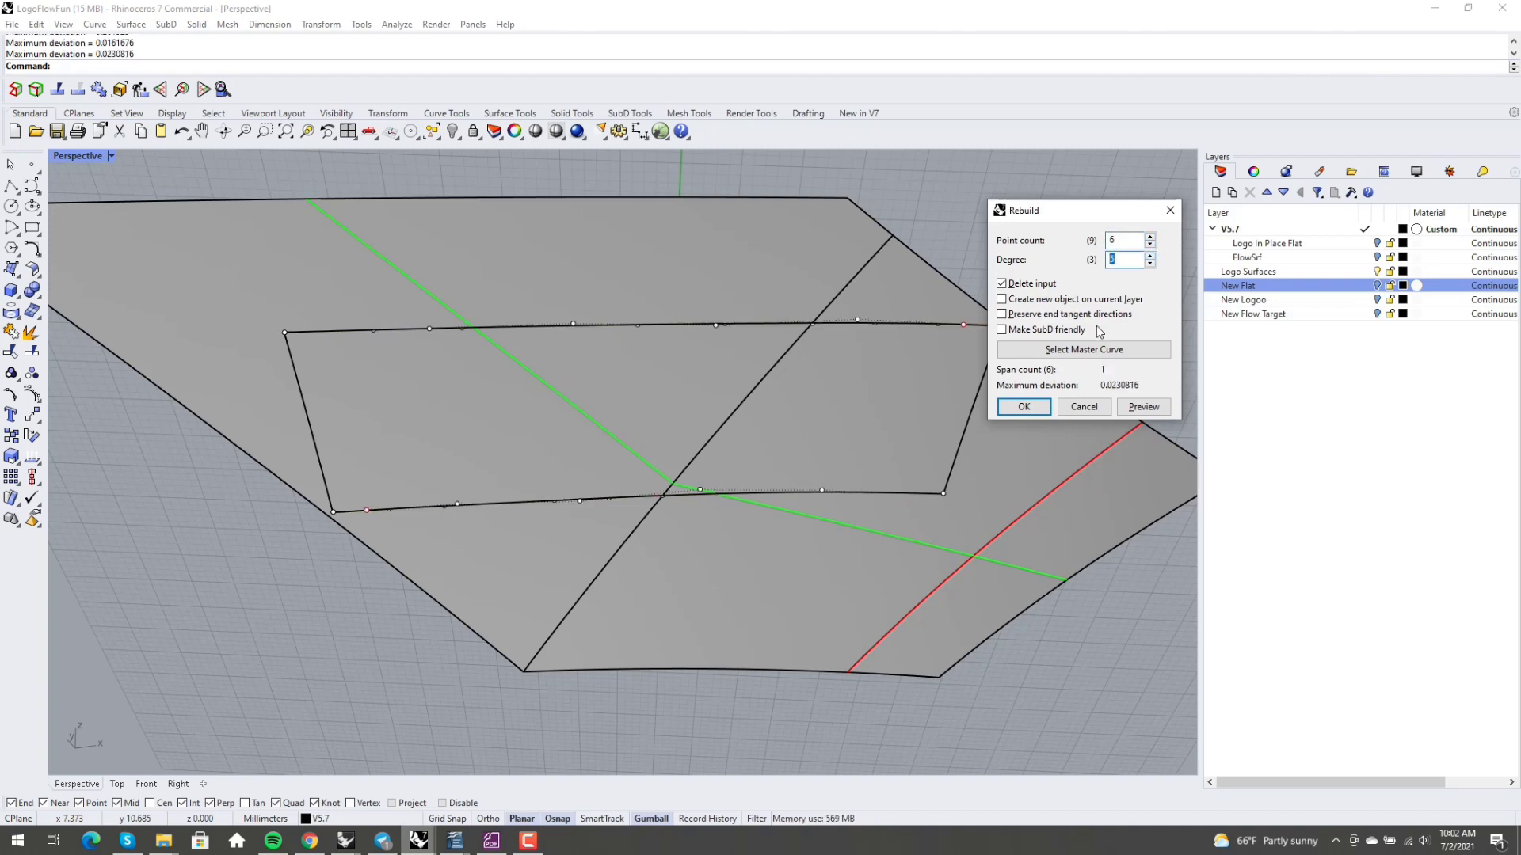
pyautogui.click(1015, 410)
pyautogui.click(263, 711)
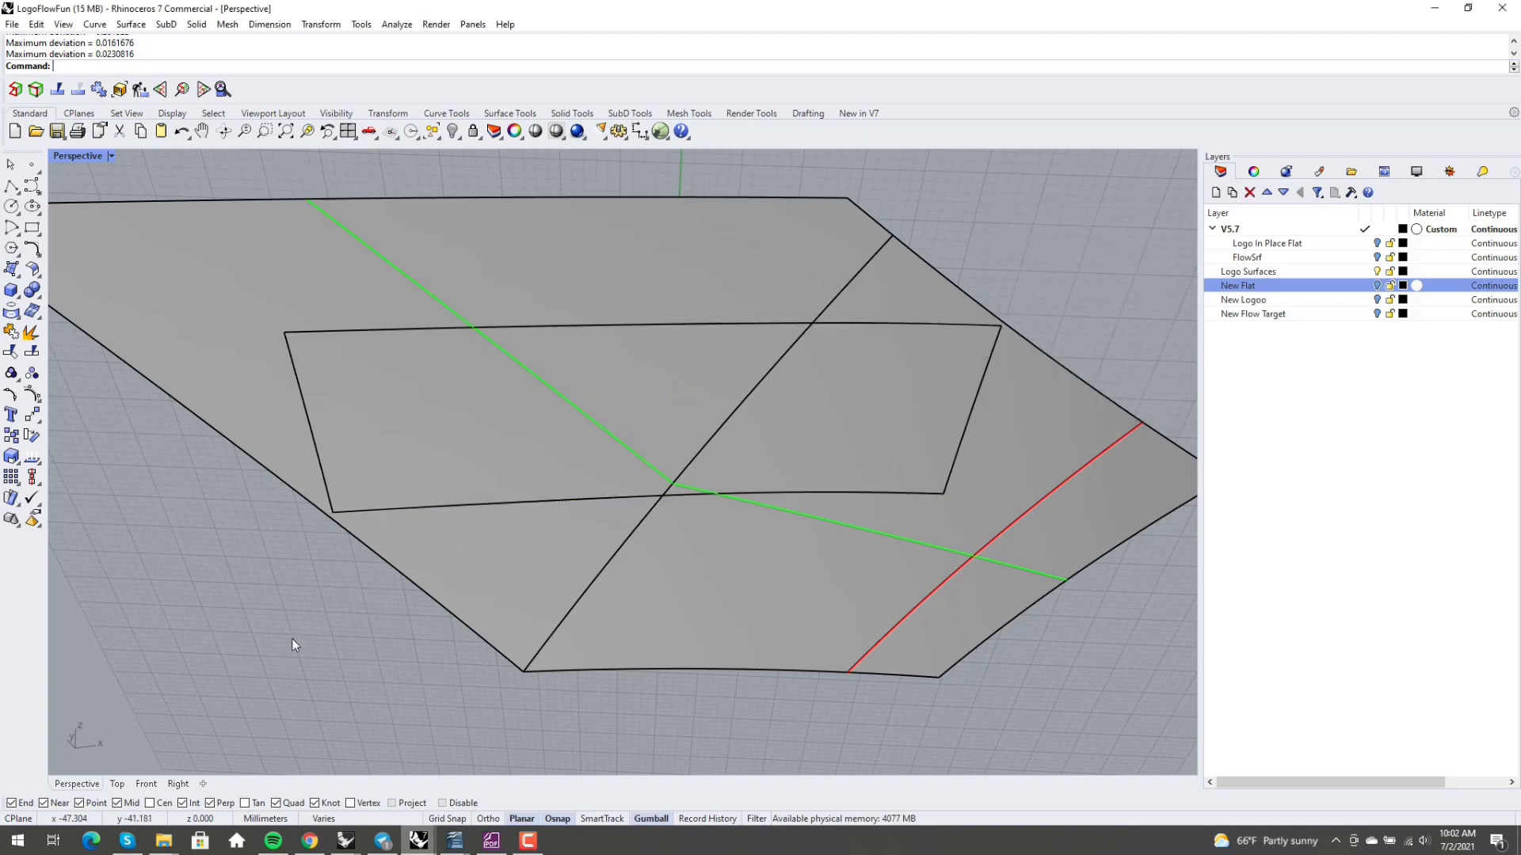
# Step: Rebuild the two short edge curves of the projected border with a point count of 4 and degree 3
pyautogui.moveTo(292, 639); pyautogui.dragTo(335, 548, button='right')
pyautogui.scroll(-5, 336, 548)
pyautogui.moveTo(255, 330); pyautogui.dragTo(361, 590)
pyautogui.scroll(4, 654, 541)
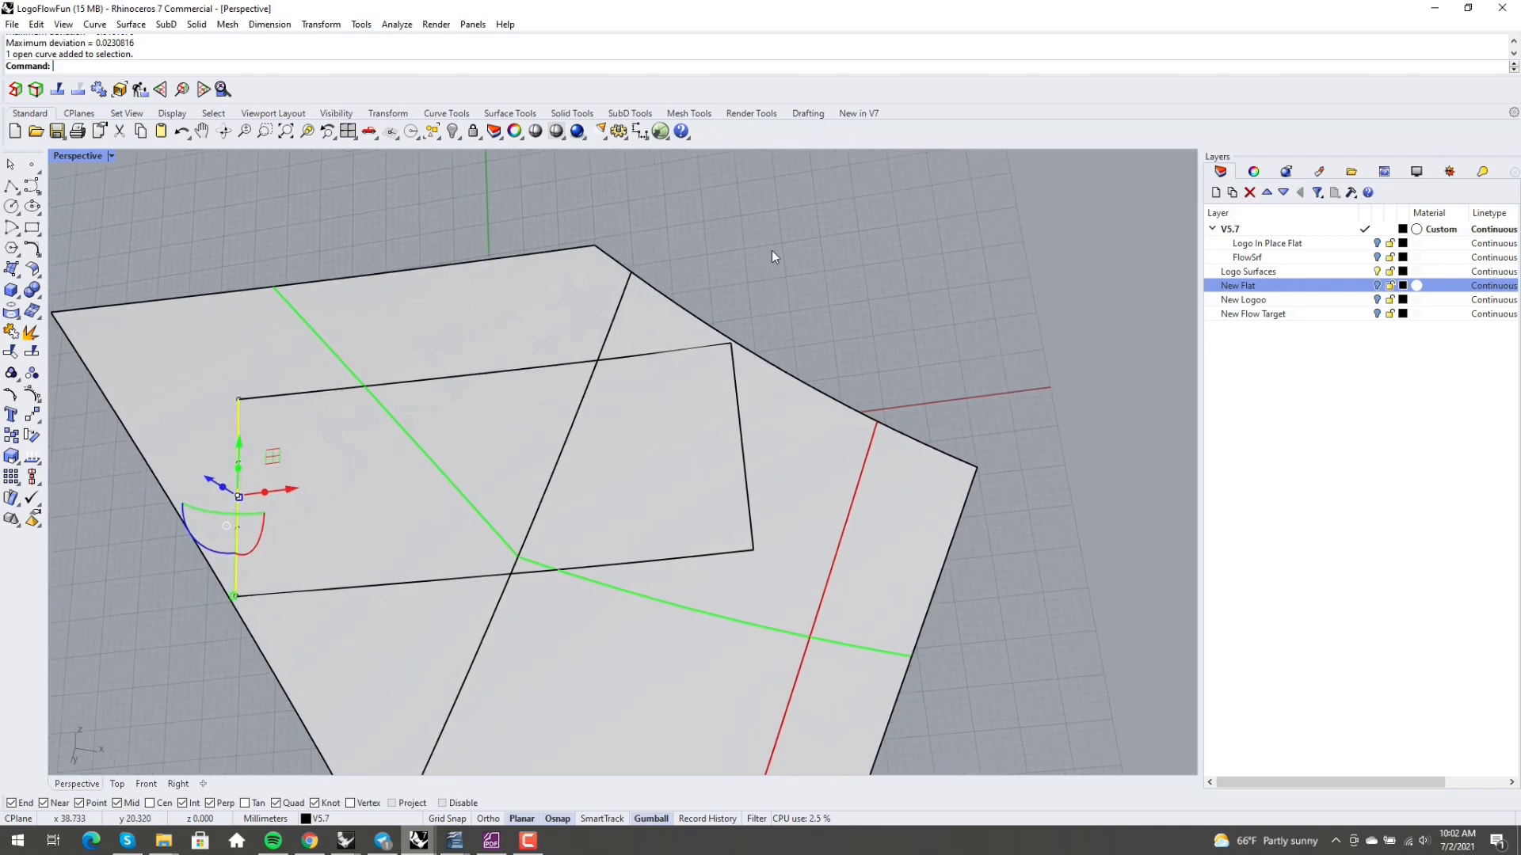
pyautogui.moveTo(705, 237); pyautogui.dragTo(844, 644)
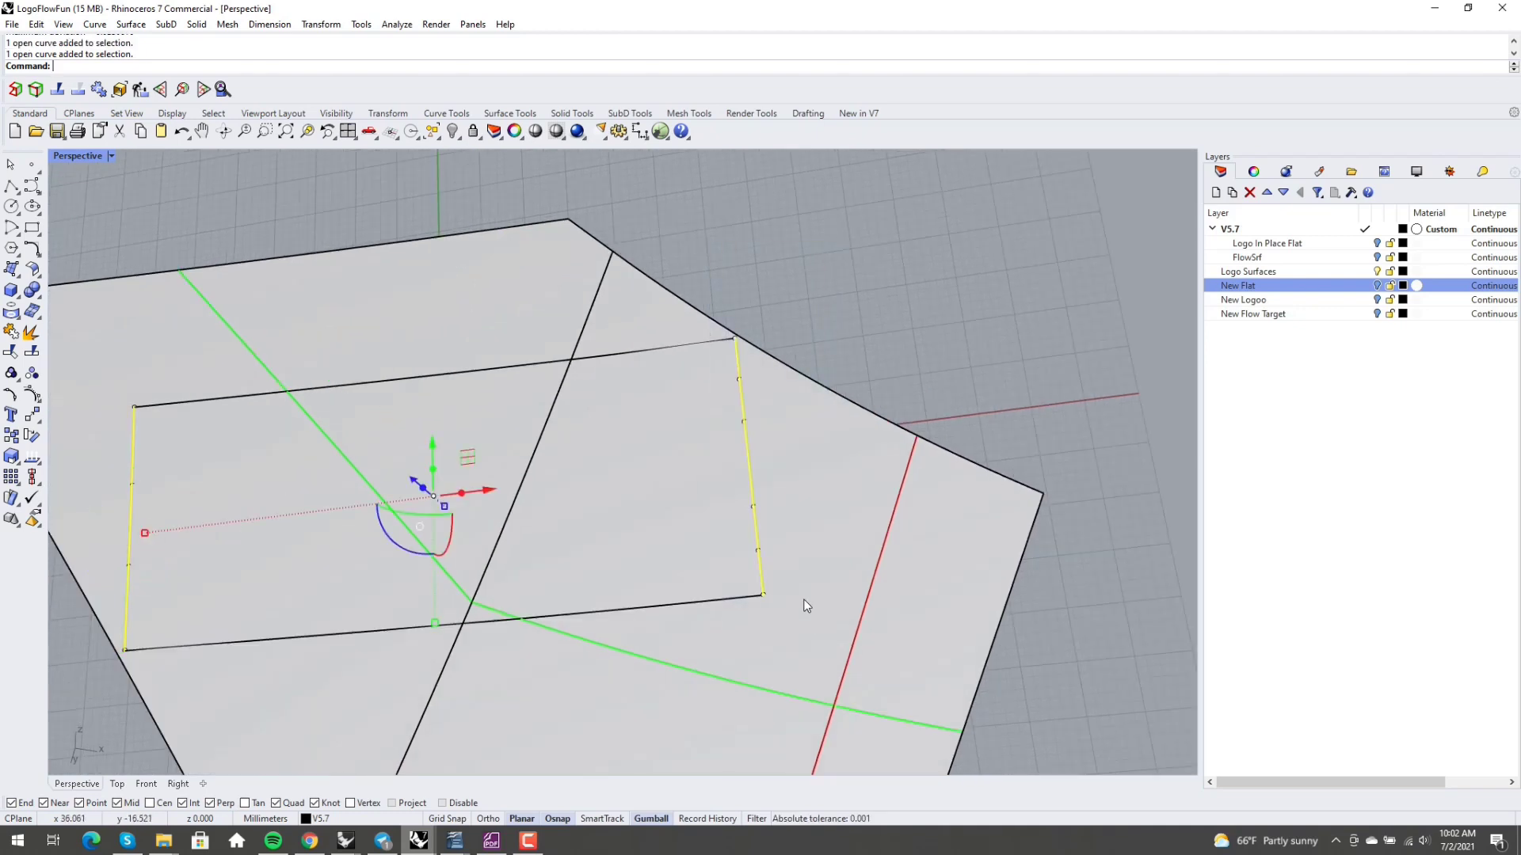
pyautogui.press('Up')
pyautogui.press('Return')
pyautogui.click(1149, 254)
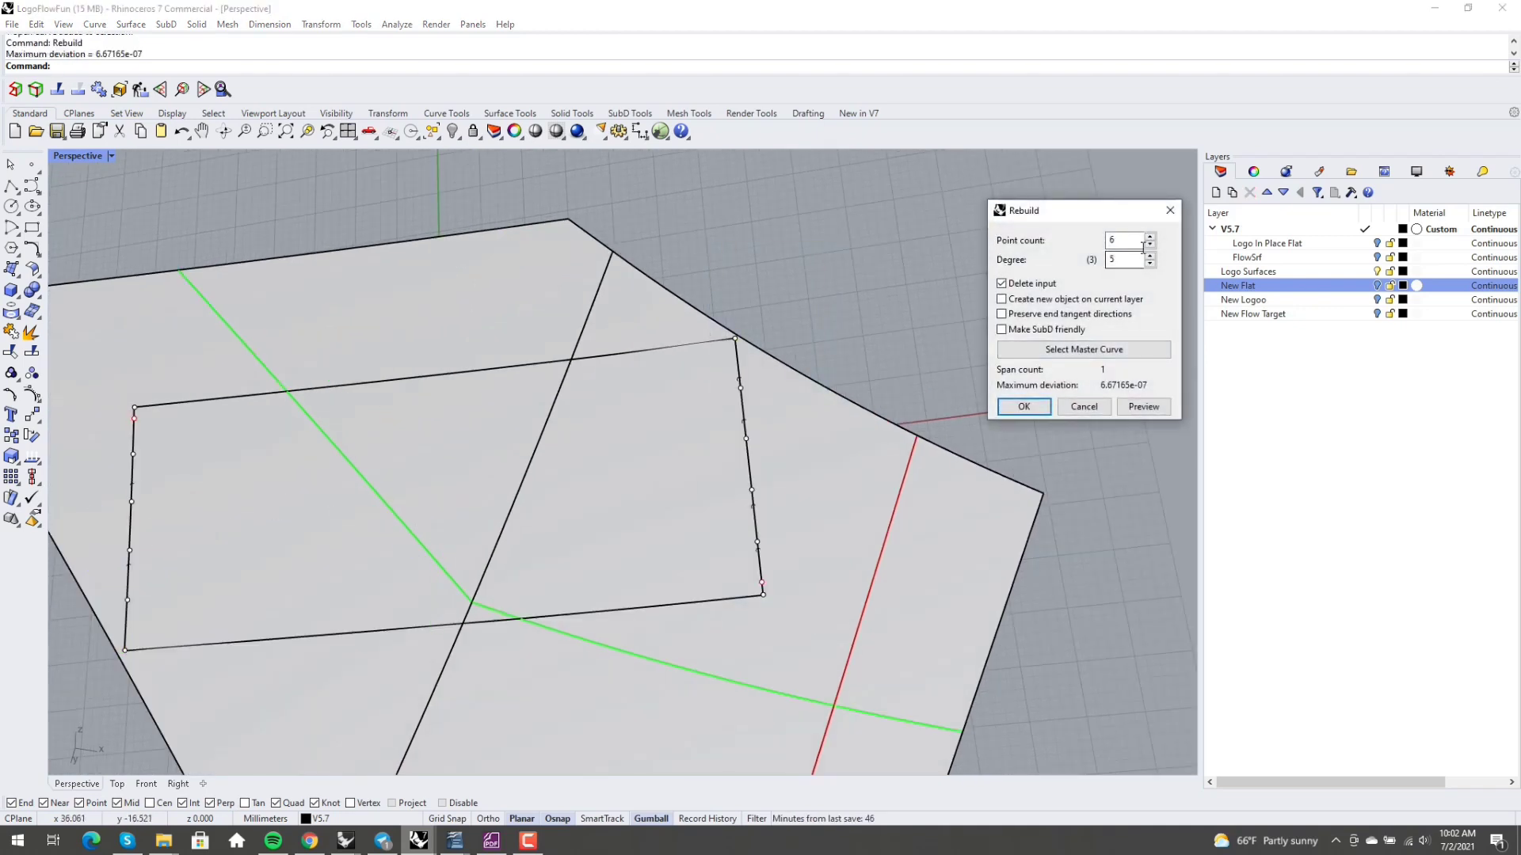
pyautogui.click(1148, 255)
pyautogui.click(1150, 251)
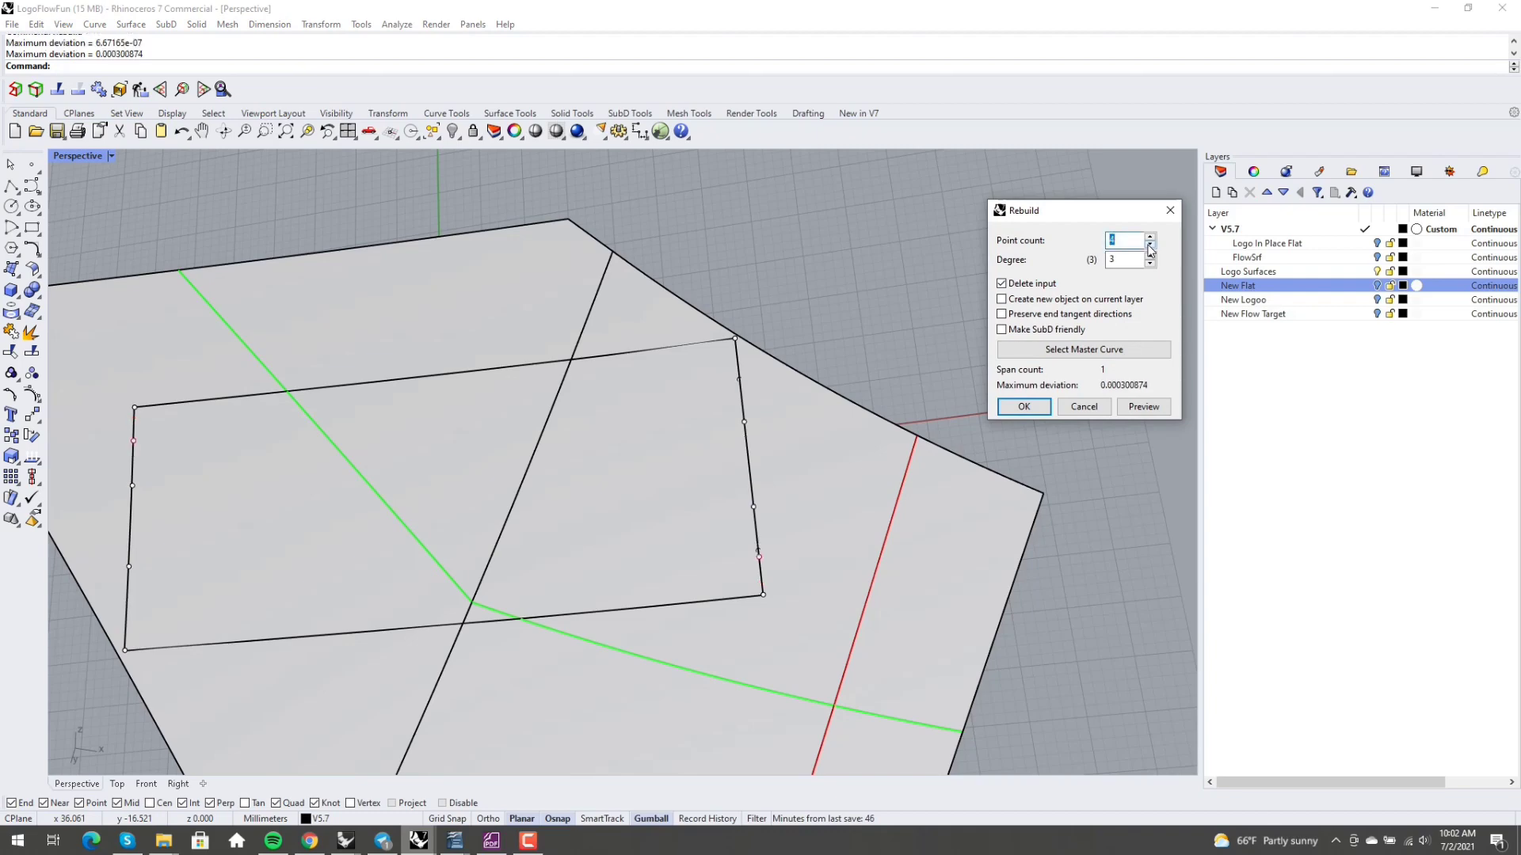
pyautogui.click(1024, 407)
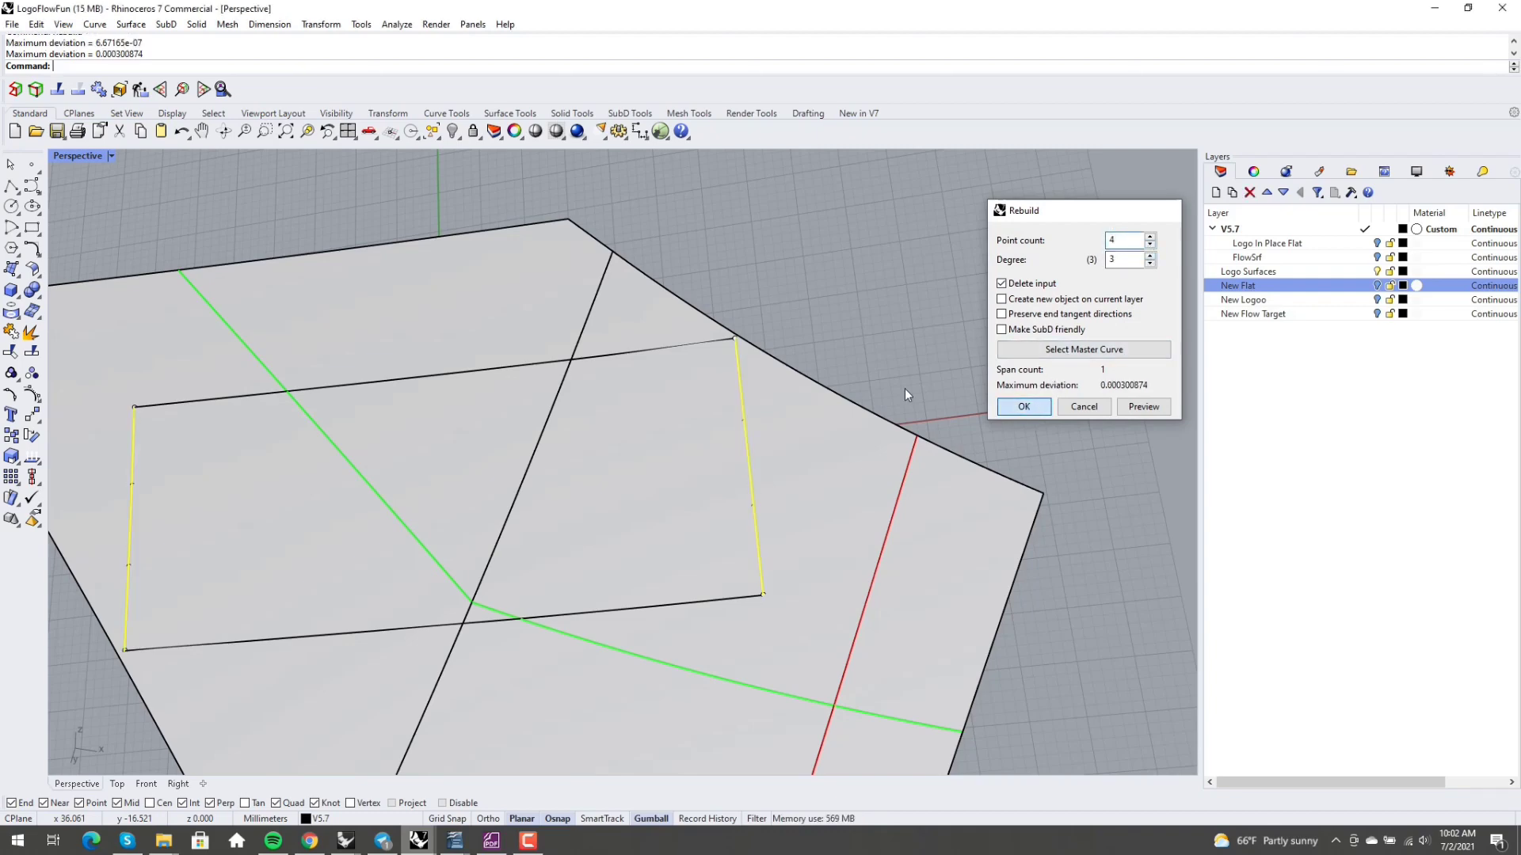
# Step: Create an EdgeSrf surface from the four rebuilt border curves
pyautogui.moveTo(897, 365); pyautogui.dragTo(879, 490, button='right')
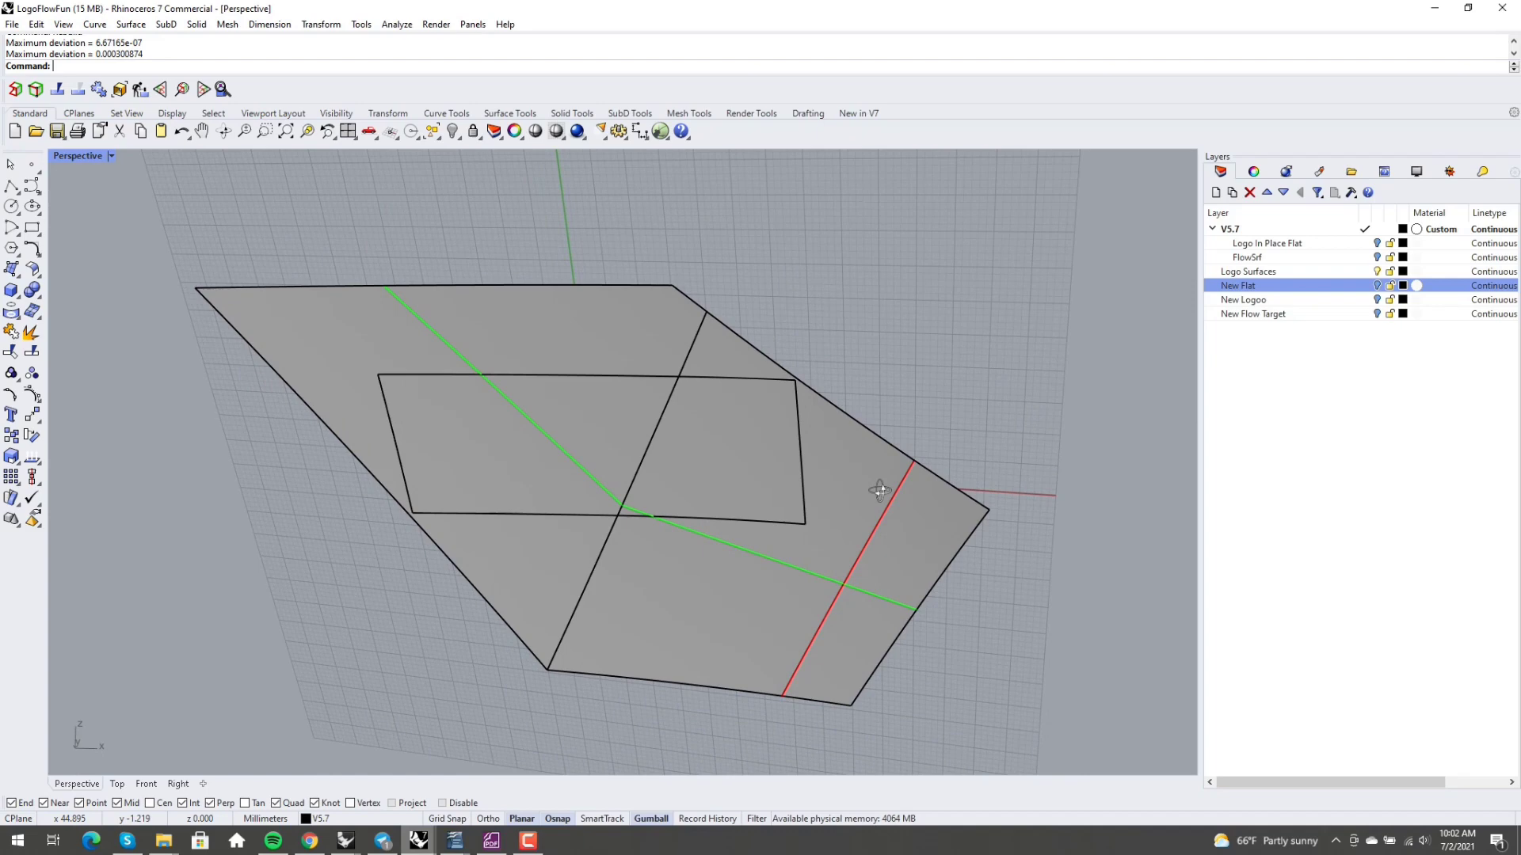
pyautogui.write('edgesrf')
pyautogui.press('Return')
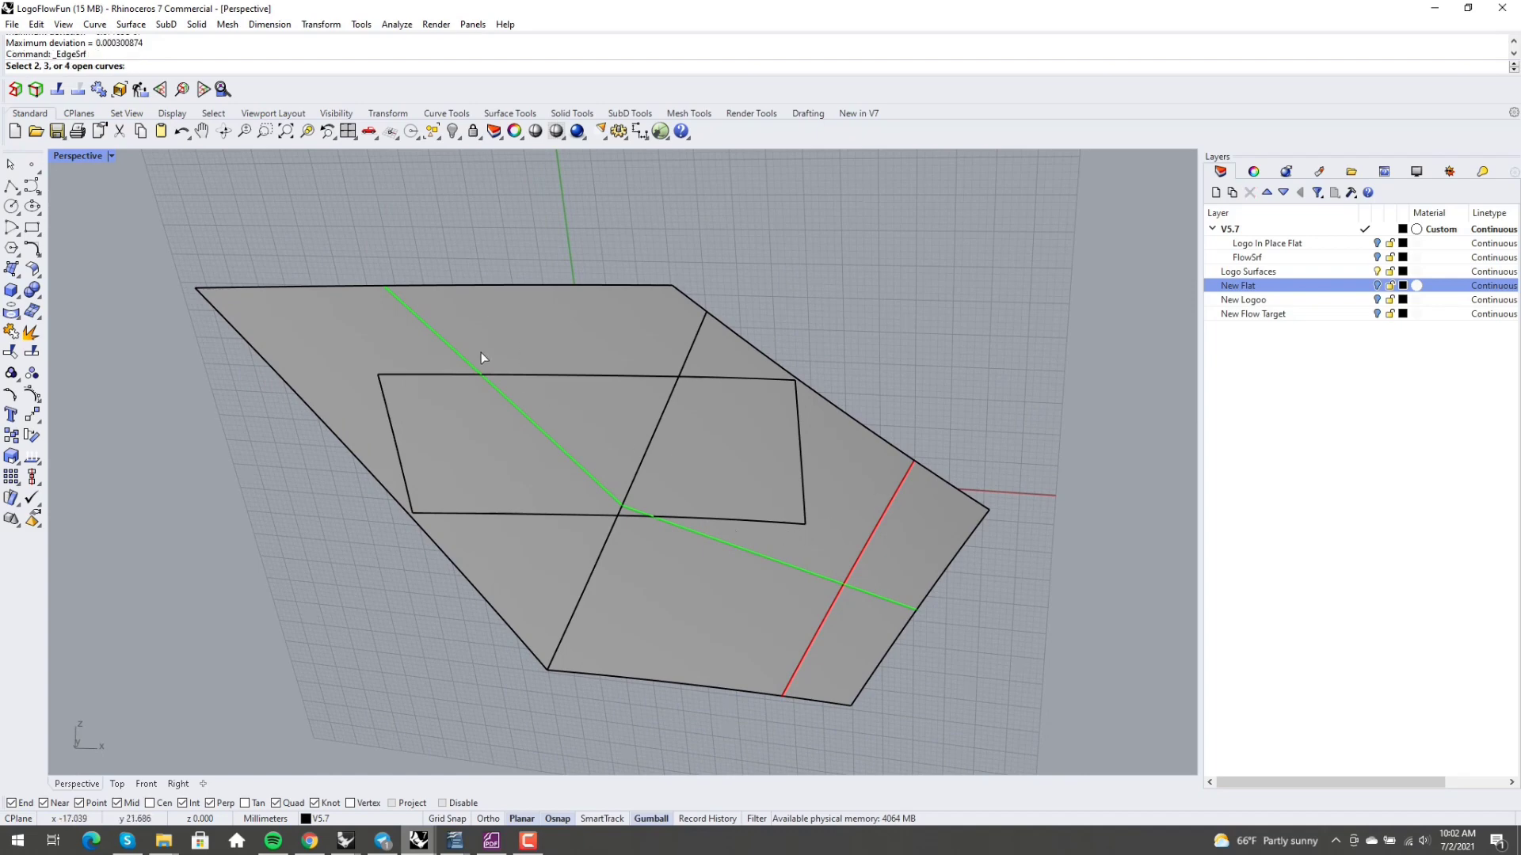
pyautogui.scroll(-2, 497, 361)
pyautogui.moveTo(501, 363); pyautogui.dragTo(475, 305, button='right')
pyautogui.moveTo(346, 252); pyautogui.dragTo(799, 538)
pyautogui.moveTo(665, 496); pyautogui.dragTo(646, 467, button='right')
pyautogui.click(467, 367)
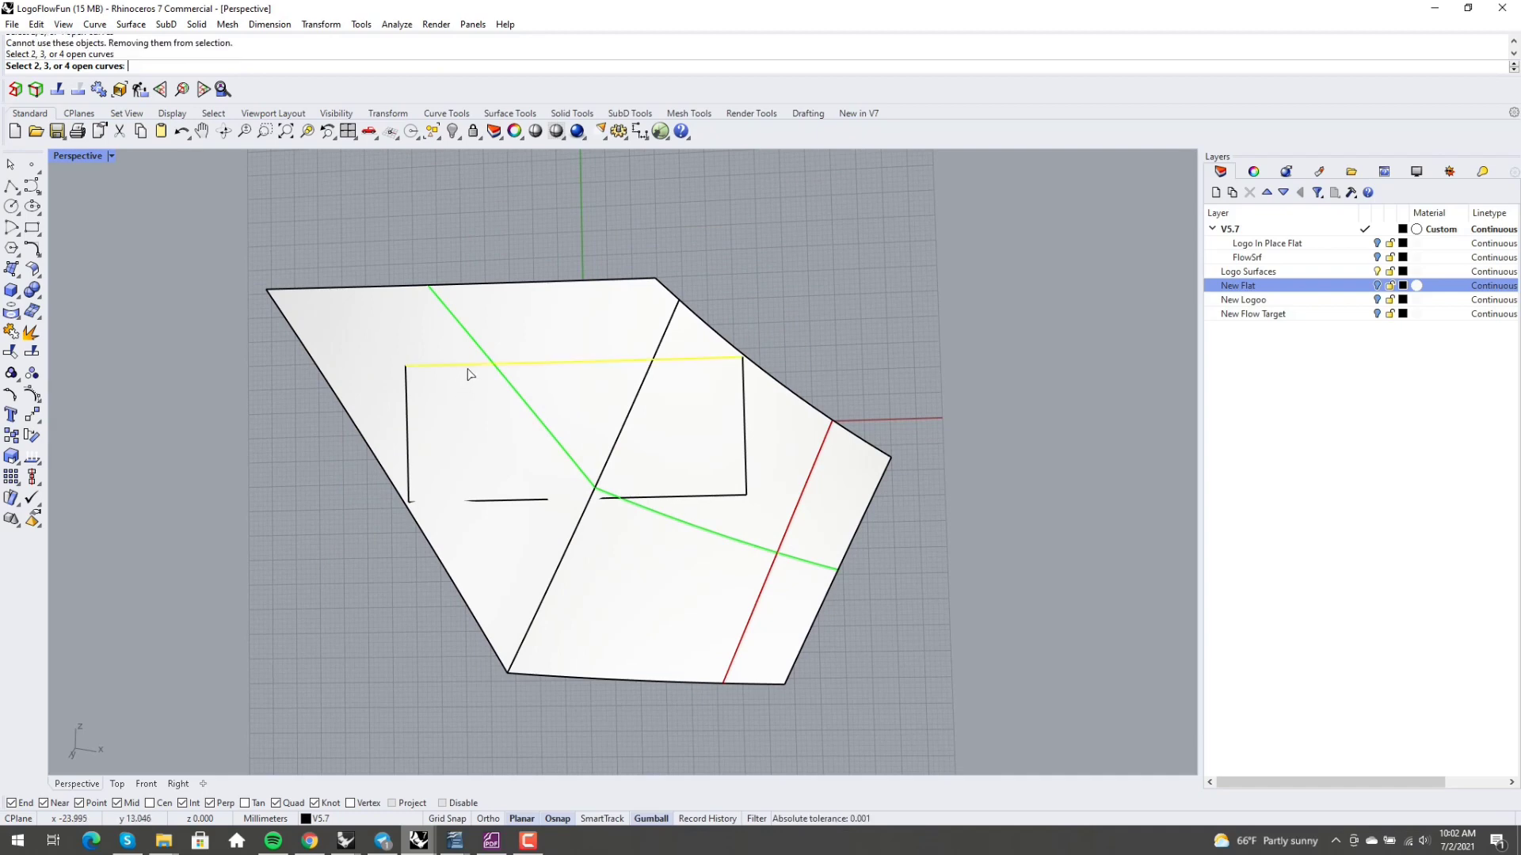
pyautogui.click(408, 412)
pyautogui.click(471, 505)
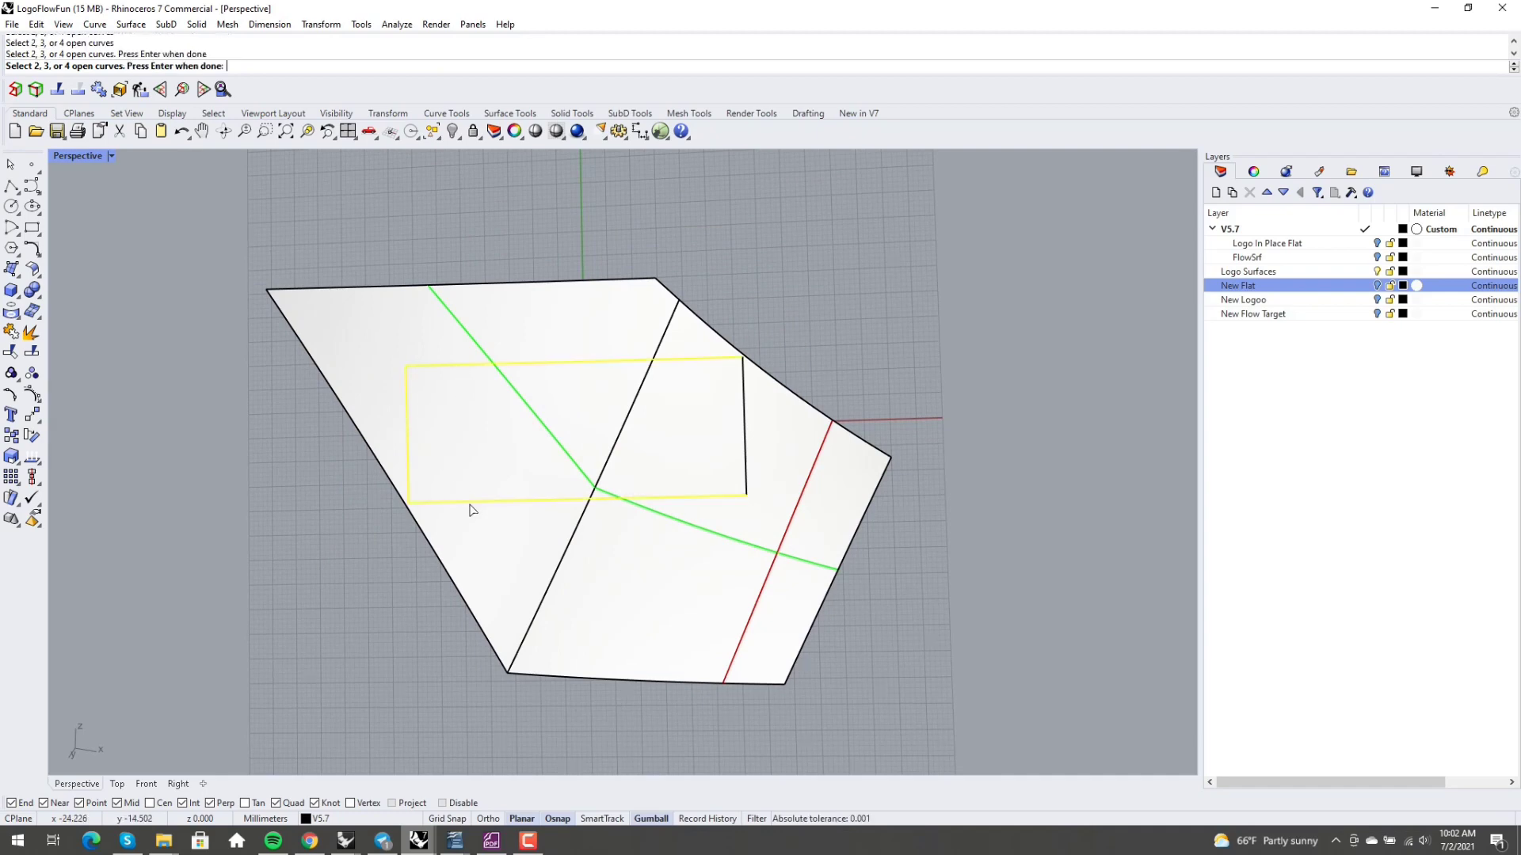
pyautogui.click(743, 449)
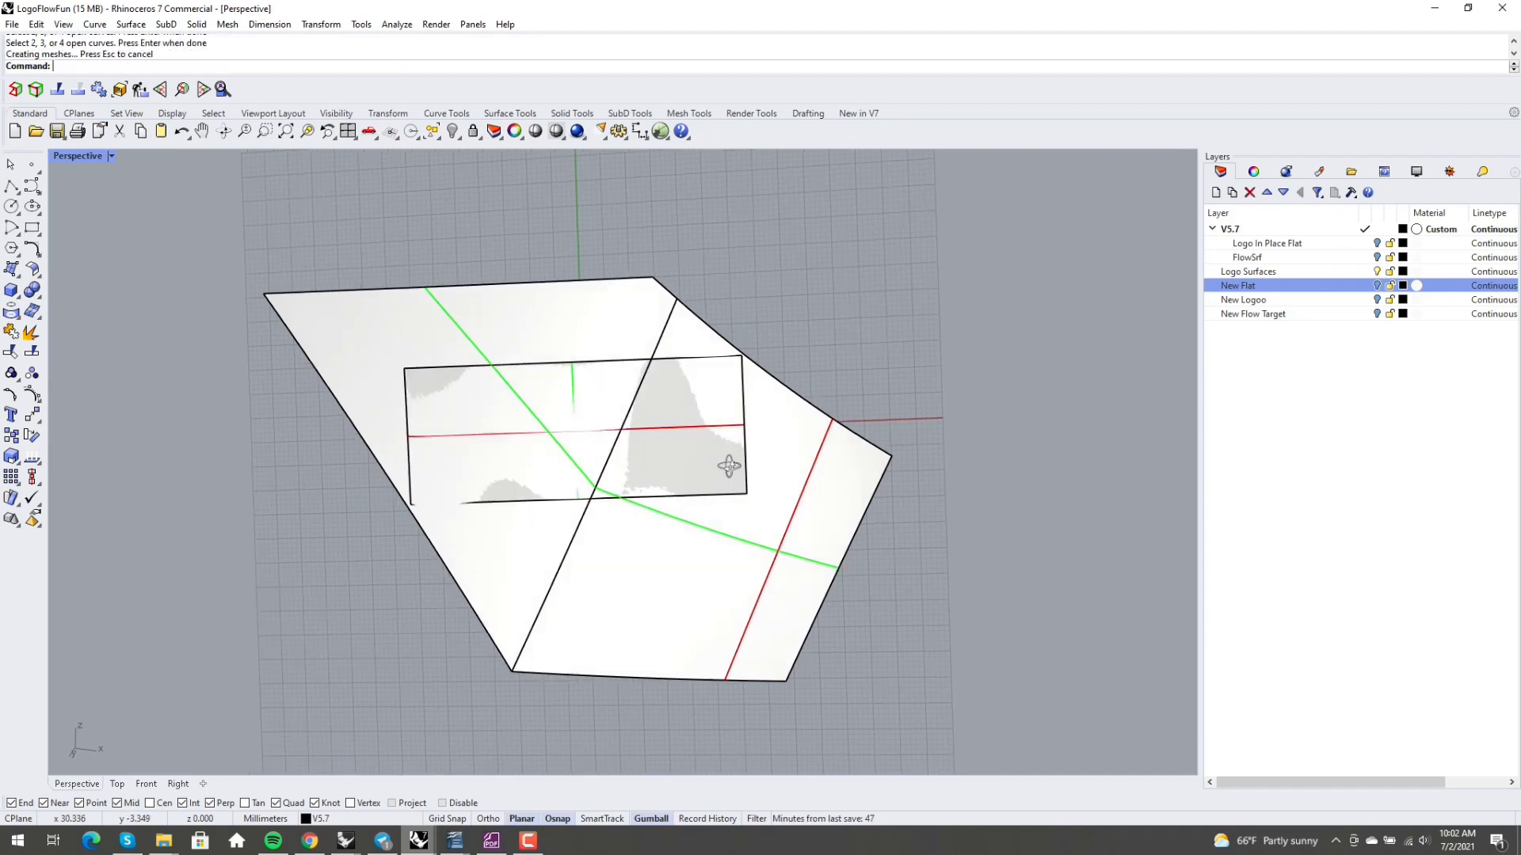
# Step: Set the display color of the new four-sided surface to Red
pyautogui.scroll(5, 713, 490)
pyautogui.moveTo(713, 490); pyautogui.dragTo(784, 453, button='right')
pyautogui.click(816, 465)
pyautogui.click(824, 493)
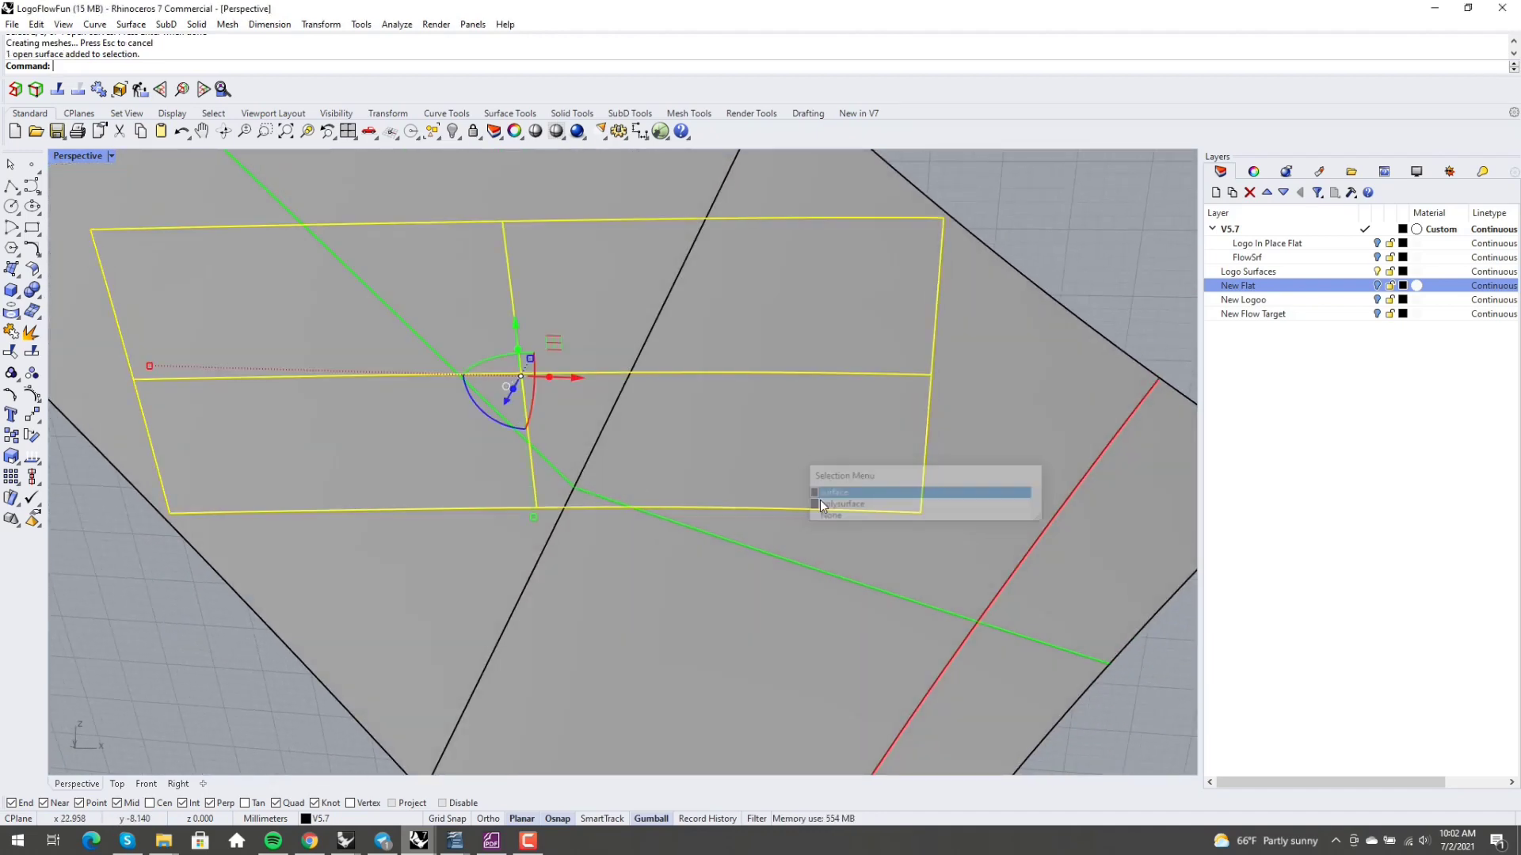
pyautogui.scroll(-2, 848, 450)
pyautogui.click(1253, 172)
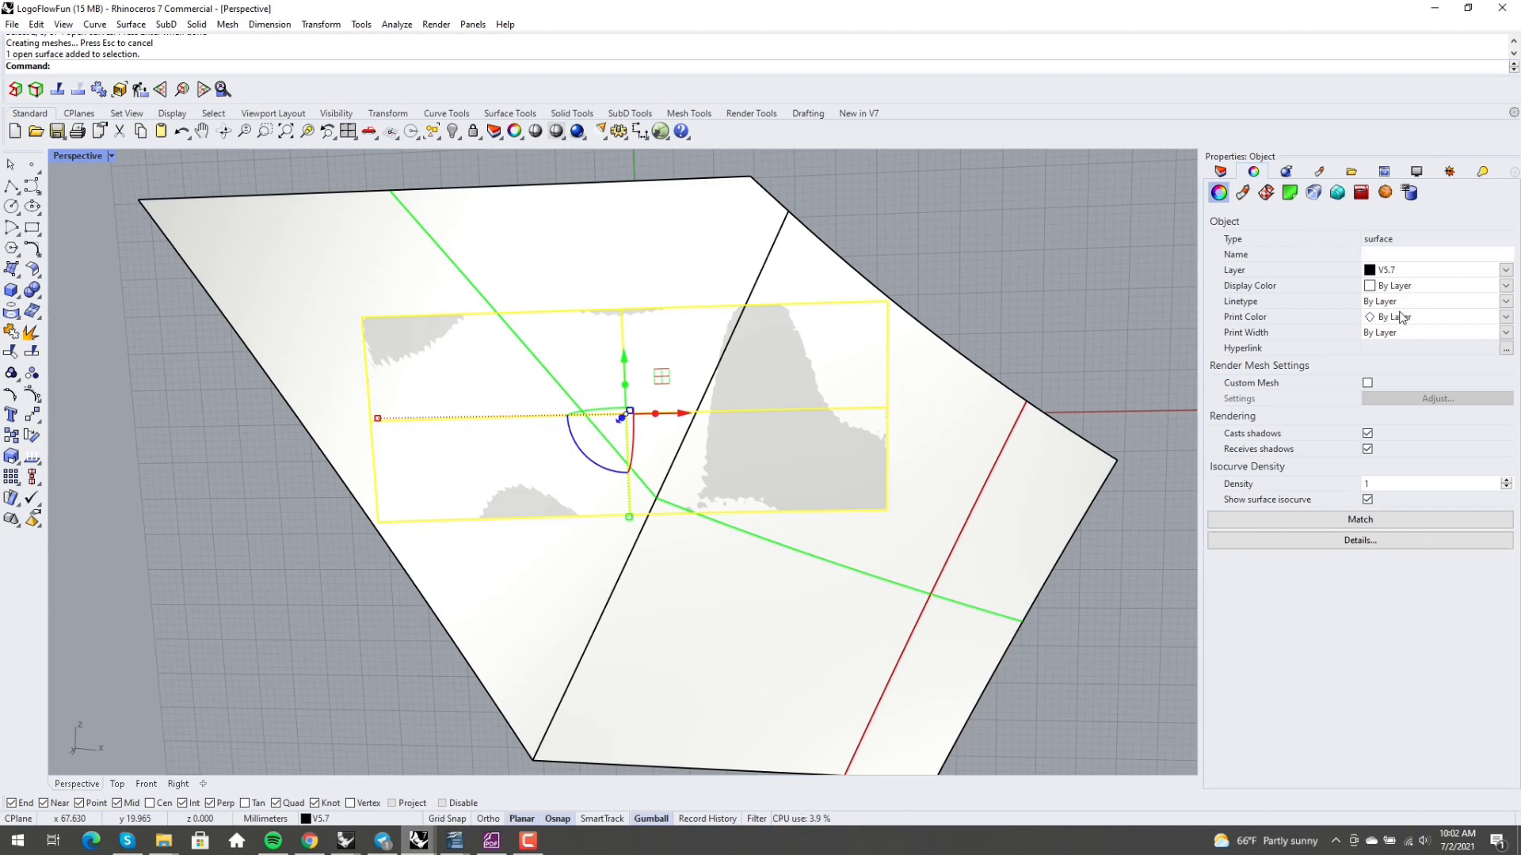
pyautogui.click(1392, 287)
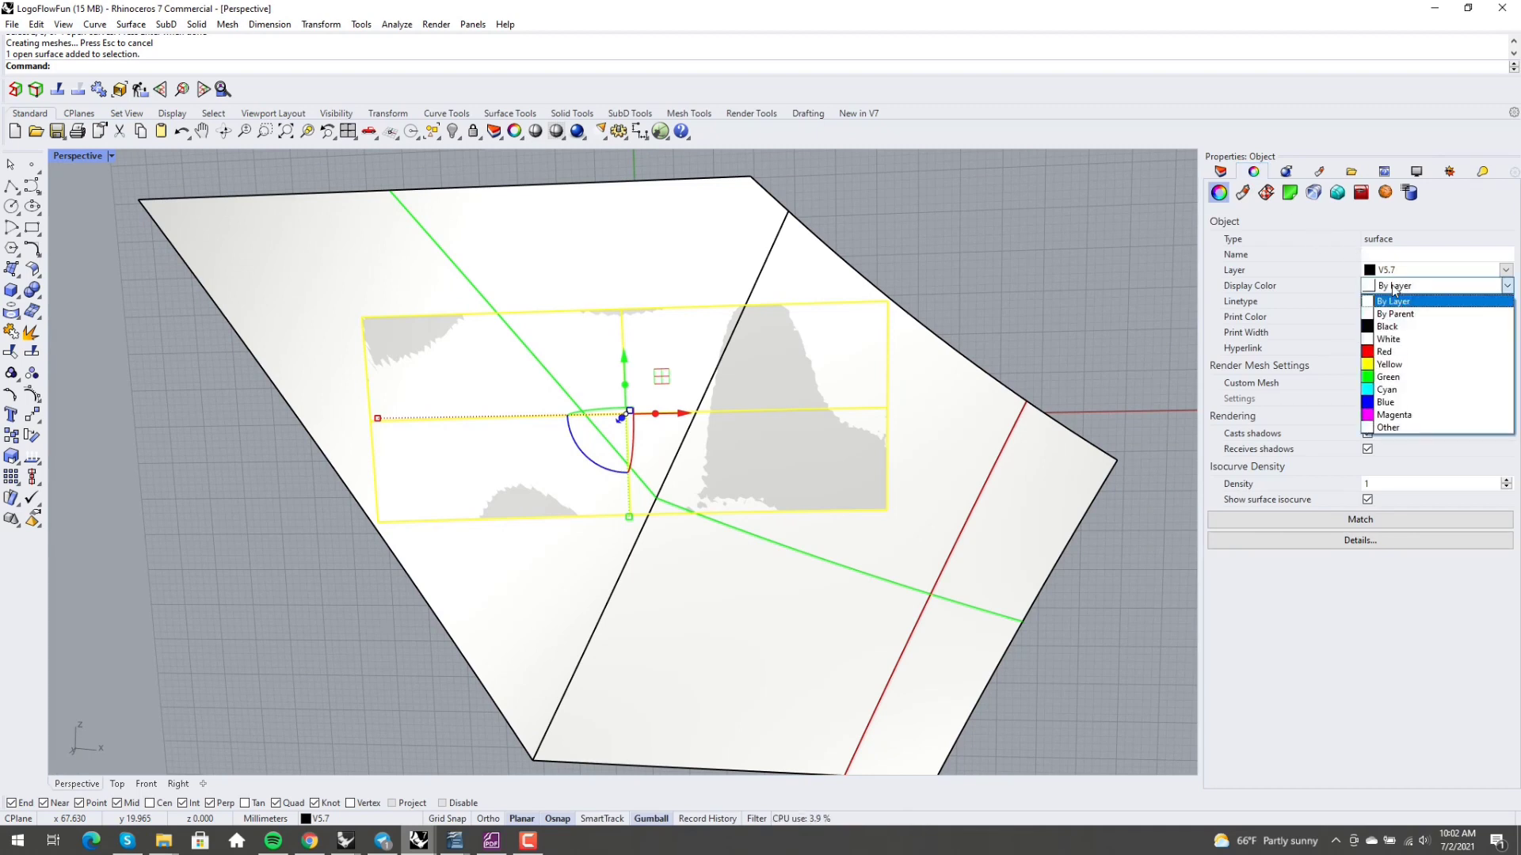
pyautogui.click(1395, 347)
pyautogui.click(940, 306)
# Step: Delete the leftover border curves lying along the edges of the red surface
pyautogui.scroll(8, 480, 404)
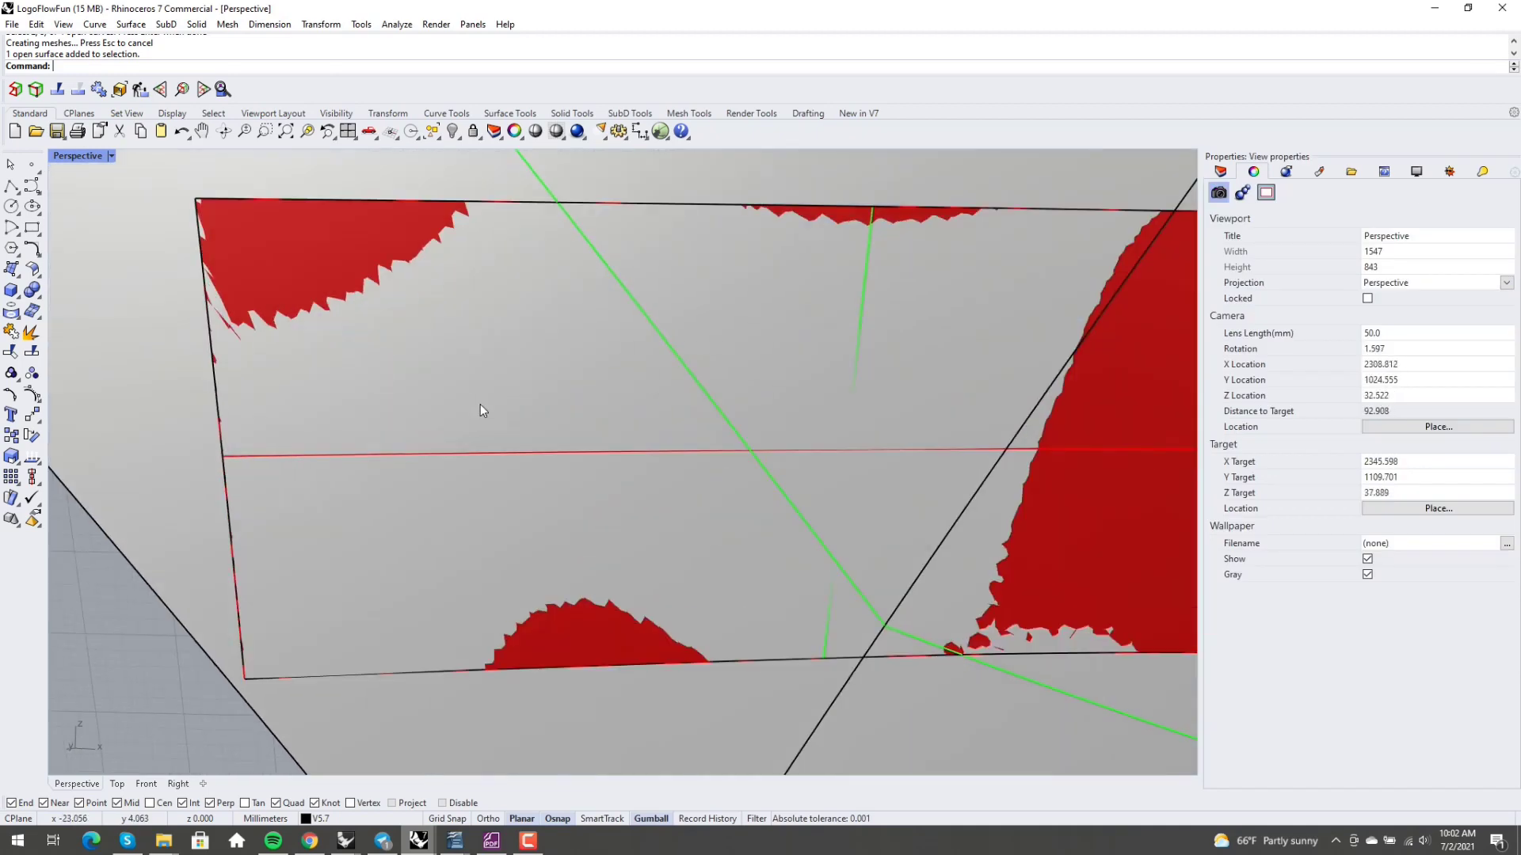
pyautogui.scroll(-4, 512, 417)
pyautogui.moveTo(480, 404)
pyautogui.mouseDown(button='right')
pyautogui.moveTo(512, 417)
pyautogui.moveTo(435, 438)
pyautogui.moveTo(582, 275)
pyautogui.mouseUp(button='right')
pyautogui.scroll(-3, 421, 248)
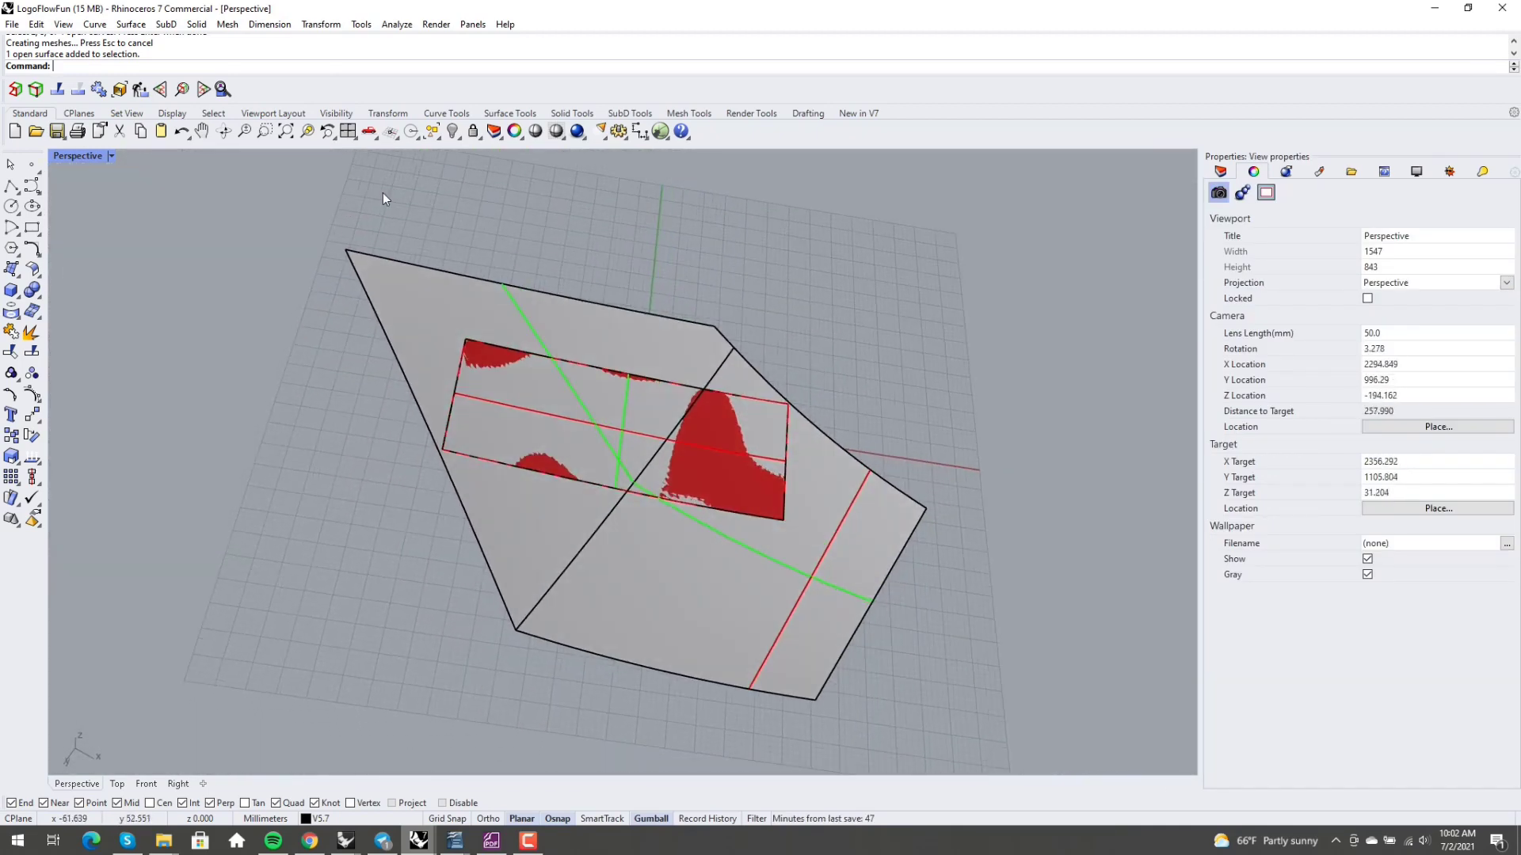
pyautogui.moveTo(383, 193); pyautogui.dragTo(835, 420)
pyautogui.press('Delete')
pyautogui.moveTo(826, 412); pyautogui.dragTo(800, 392, button='right')
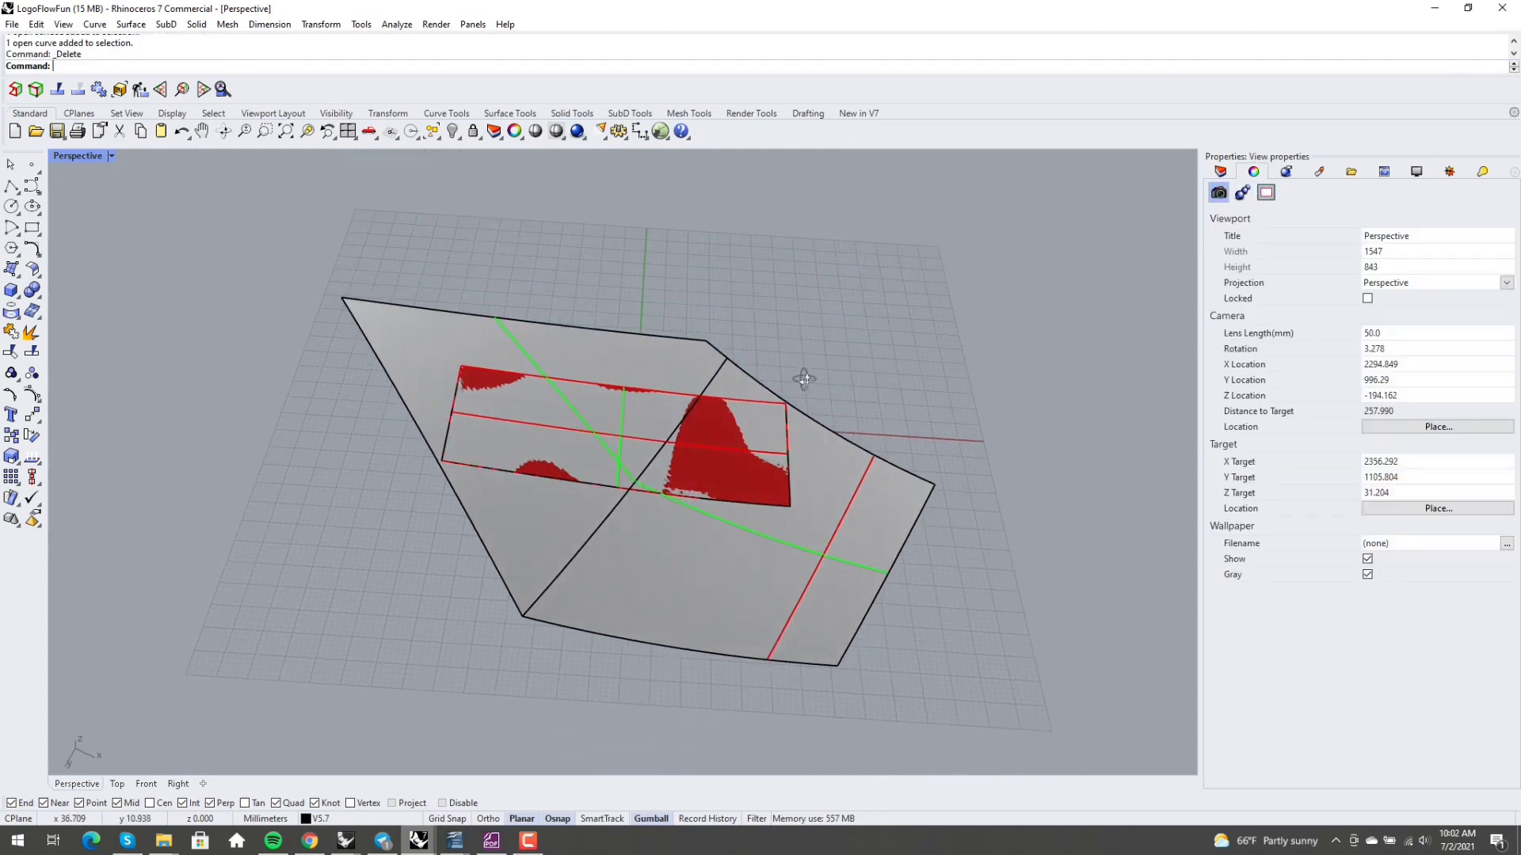
pyautogui.moveTo(391, 268); pyautogui.dragTo(469, 496)
pyautogui.click(469, 496)
pyautogui.click(358, 515)
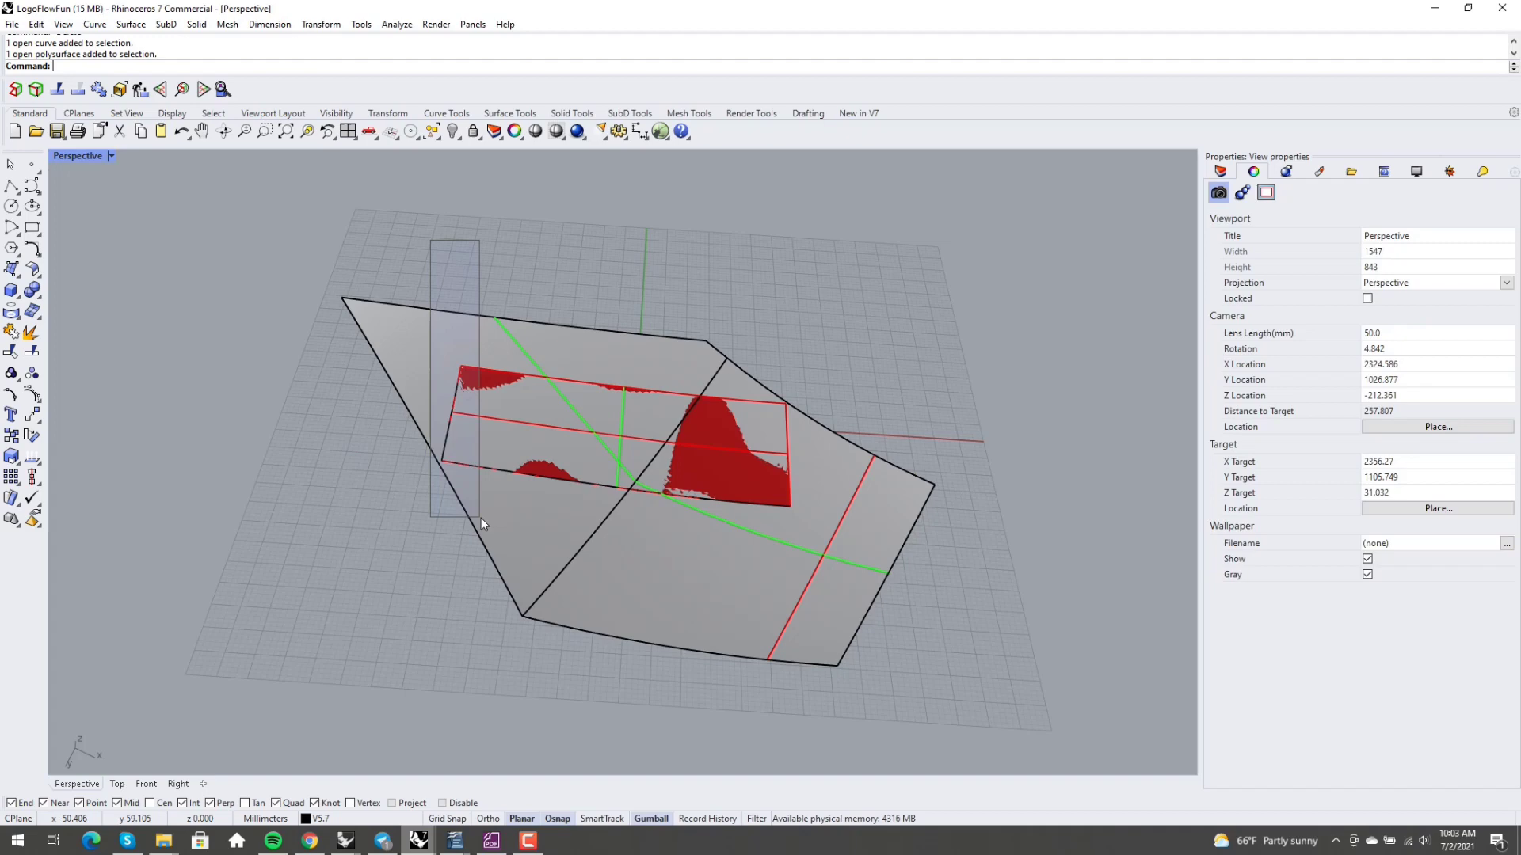
pyautogui.press('Delete')
# Step: Examine how closely the red surface follows the creased polysurface, especially around the crease and corners
pyautogui.scroll(3, 515, 451)
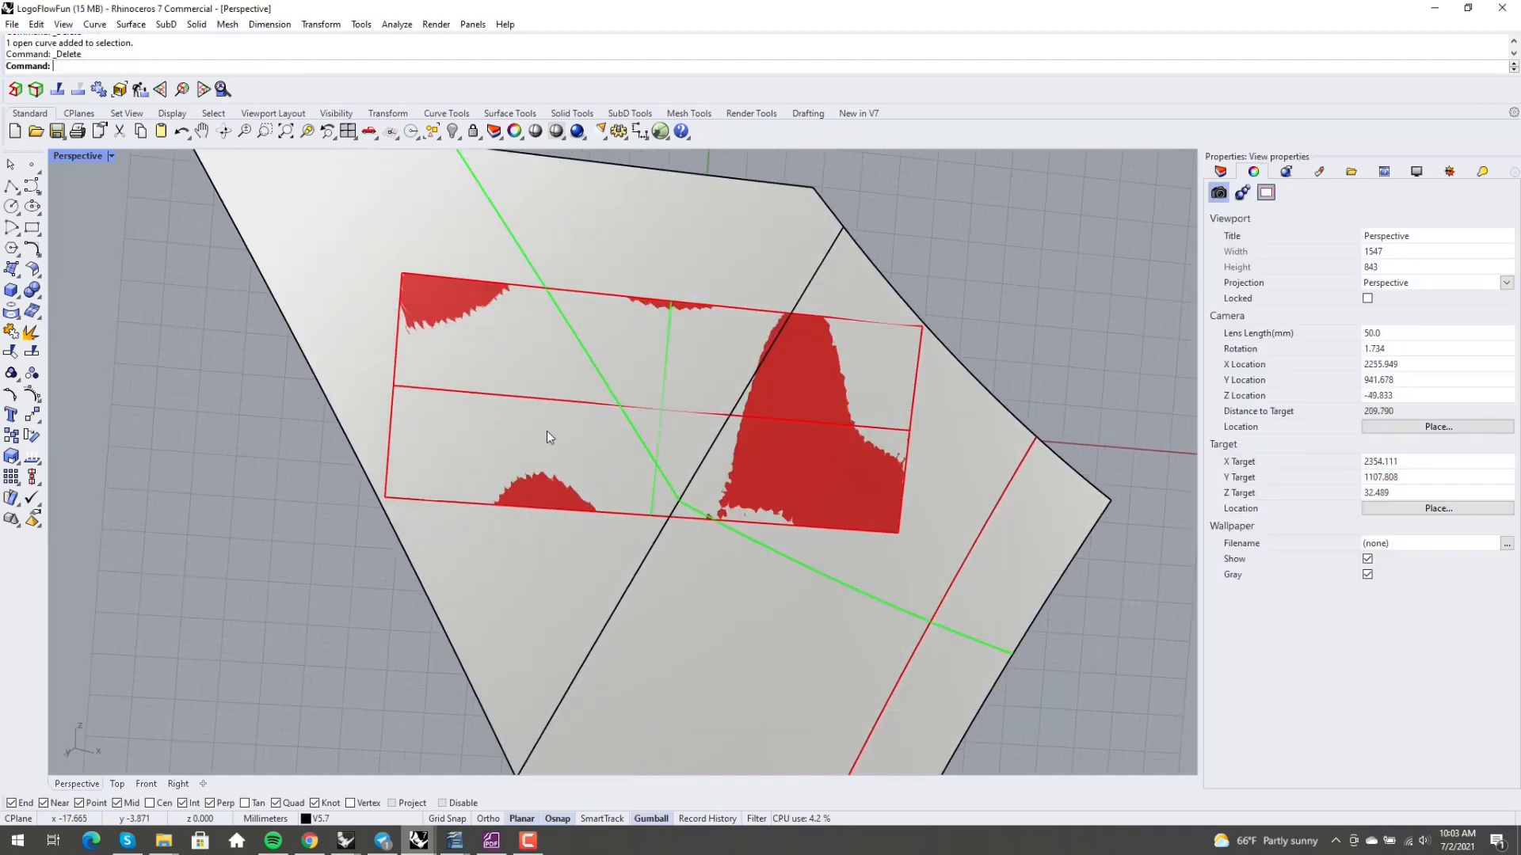
pyautogui.scroll(3, 547, 431)
pyautogui.moveTo(547, 436); pyautogui.dragTo(459, 491, button='right')
pyautogui.scroll(-3, 516, 489)
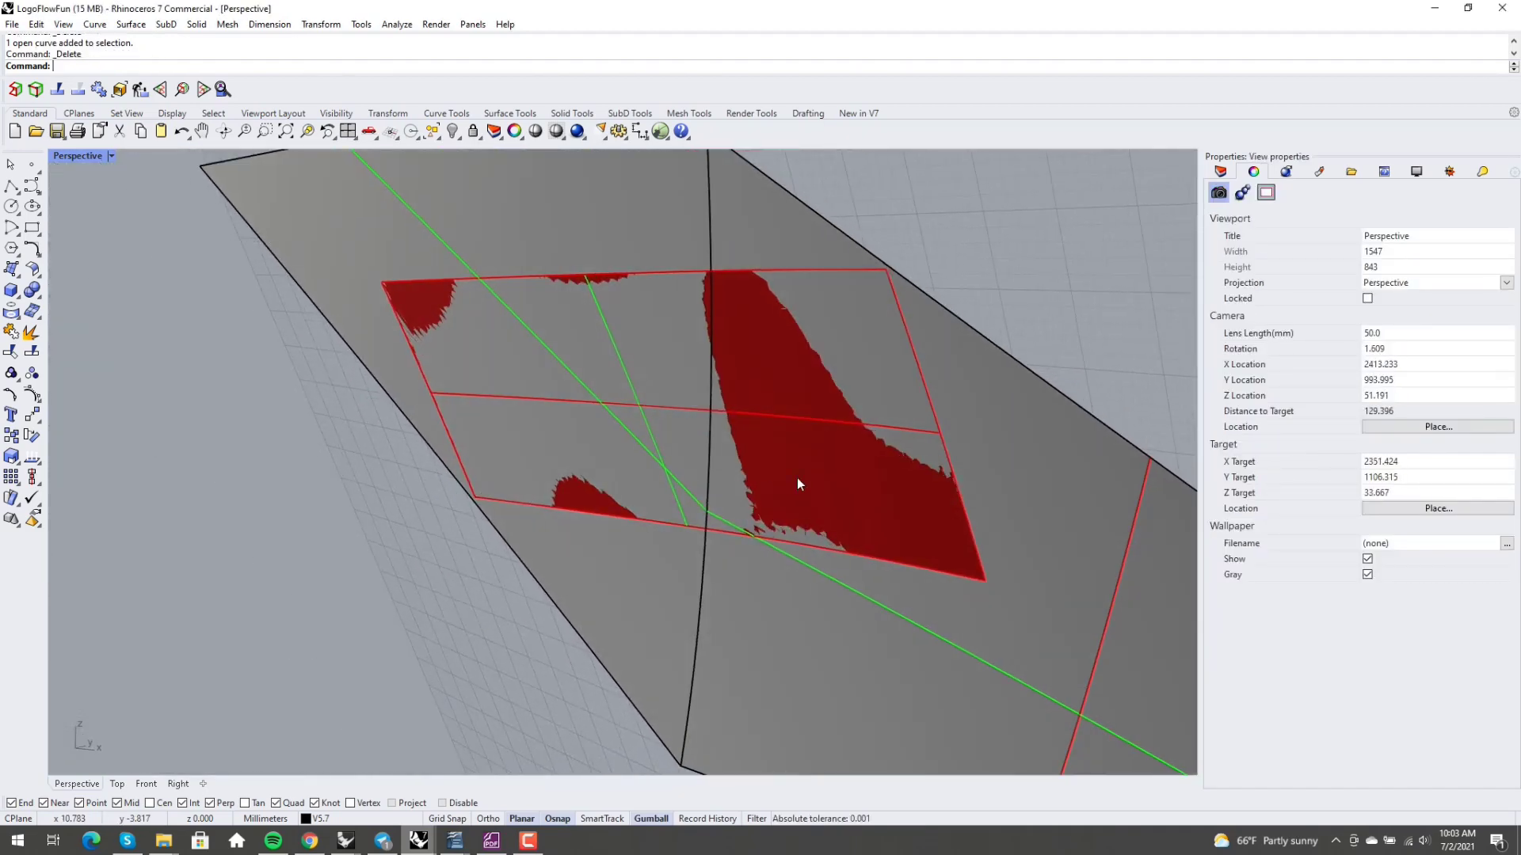
pyautogui.moveTo(797, 477)
pyautogui.mouseDown(button='right')
pyautogui.moveTo(621, 475)
pyautogui.moveTo(737, 458)
pyautogui.moveTo(711, 364)
pyautogui.moveTo(720, 439)
pyautogui.moveTo(363, 472)
pyautogui.moveTo(424, 388)
pyautogui.moveTo(402, 456)
pyautogui.moveTo(438, 444)
pyautogui.moveTo(415, 401)
pyautogui.moveTo(444, 431)
pyautogui.moveTo(397, 435)
pyautogui.moveTo(435, 418)
pyautogui.moveTo(431, 442)
pyautogui.moveTo(411, 441)
pyautogui.moveTo(419, 466)
pyautogui.moveTo(831, 524)
pyautogui.moveTo(681, 572)
pyautogui.moveTo(744, 580)
pyautogui.mouseUp(button='right')
pyautogui.scroll(3, 710, 363)
pyautogui.scroll(3, 363, 472)
pyautogui.scroll(5, 954, 587)
pyautogui.moveTo(954, 587); pyautogui.dragTo(453, 629, button='right')
pyautogui.scroll(-5, 938, 583)
# Step: Turn on the red surface's control points and start the MoveUVN command
pyautogui.click(792, 466)
pyautogui.click(831, 501)
pyautogui.press('F10')
pyautogui.scroll(-4, 862, 499)
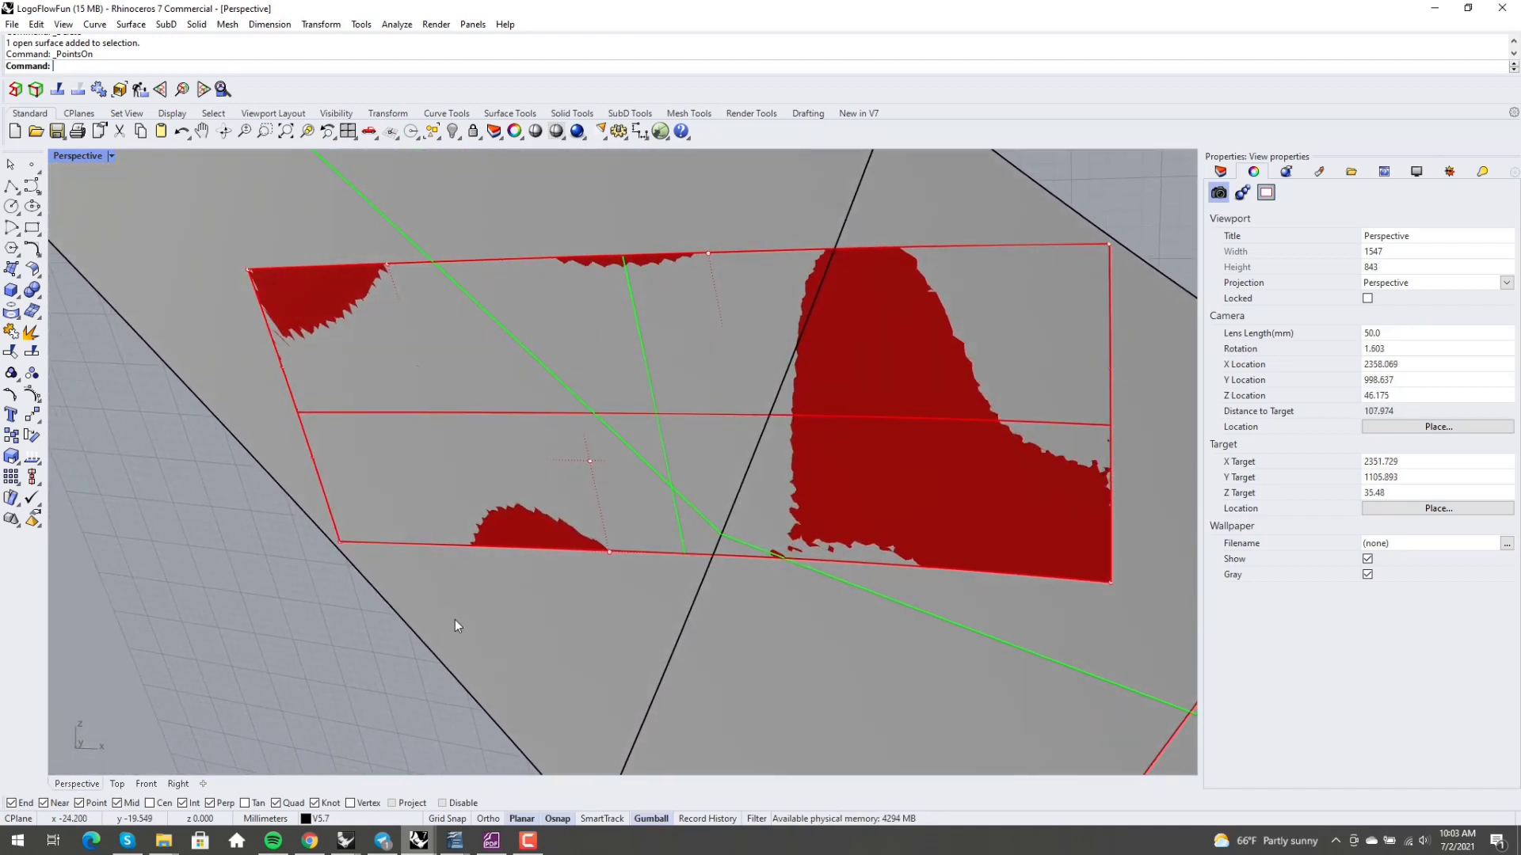
pyautogui.press('BackSpace')
pyautogui.press('BackSpace')
pyautogui.write('ove')
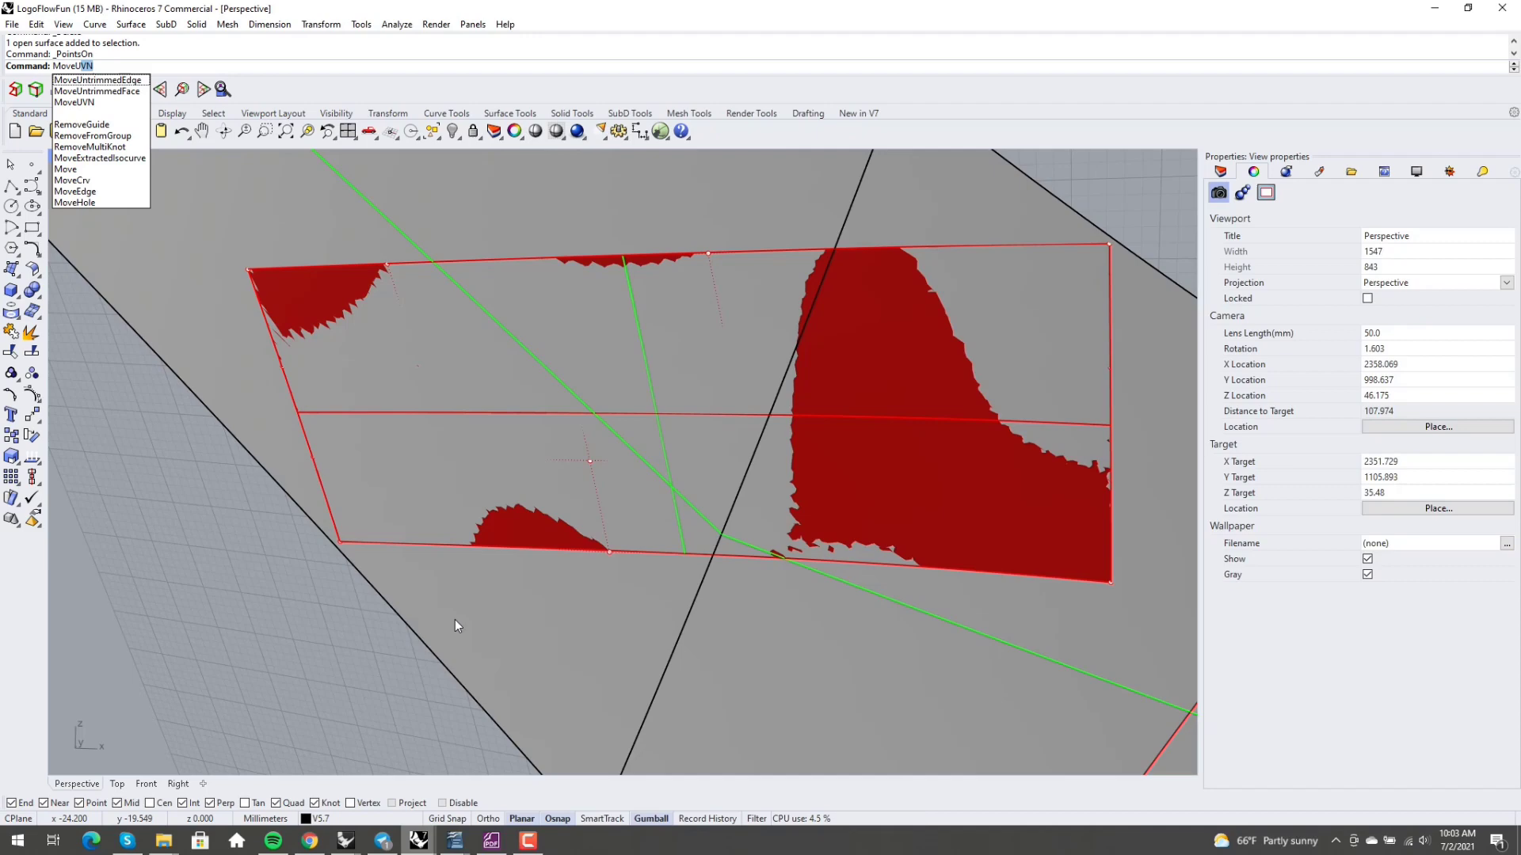
pyautogui.write('U')
pyautogui.press('Return')
# Step: Nudge the control point near the middle of the far long edge along its normal (N) at a scale of 0.01
pyautogui.scroll(3, 871, 342)
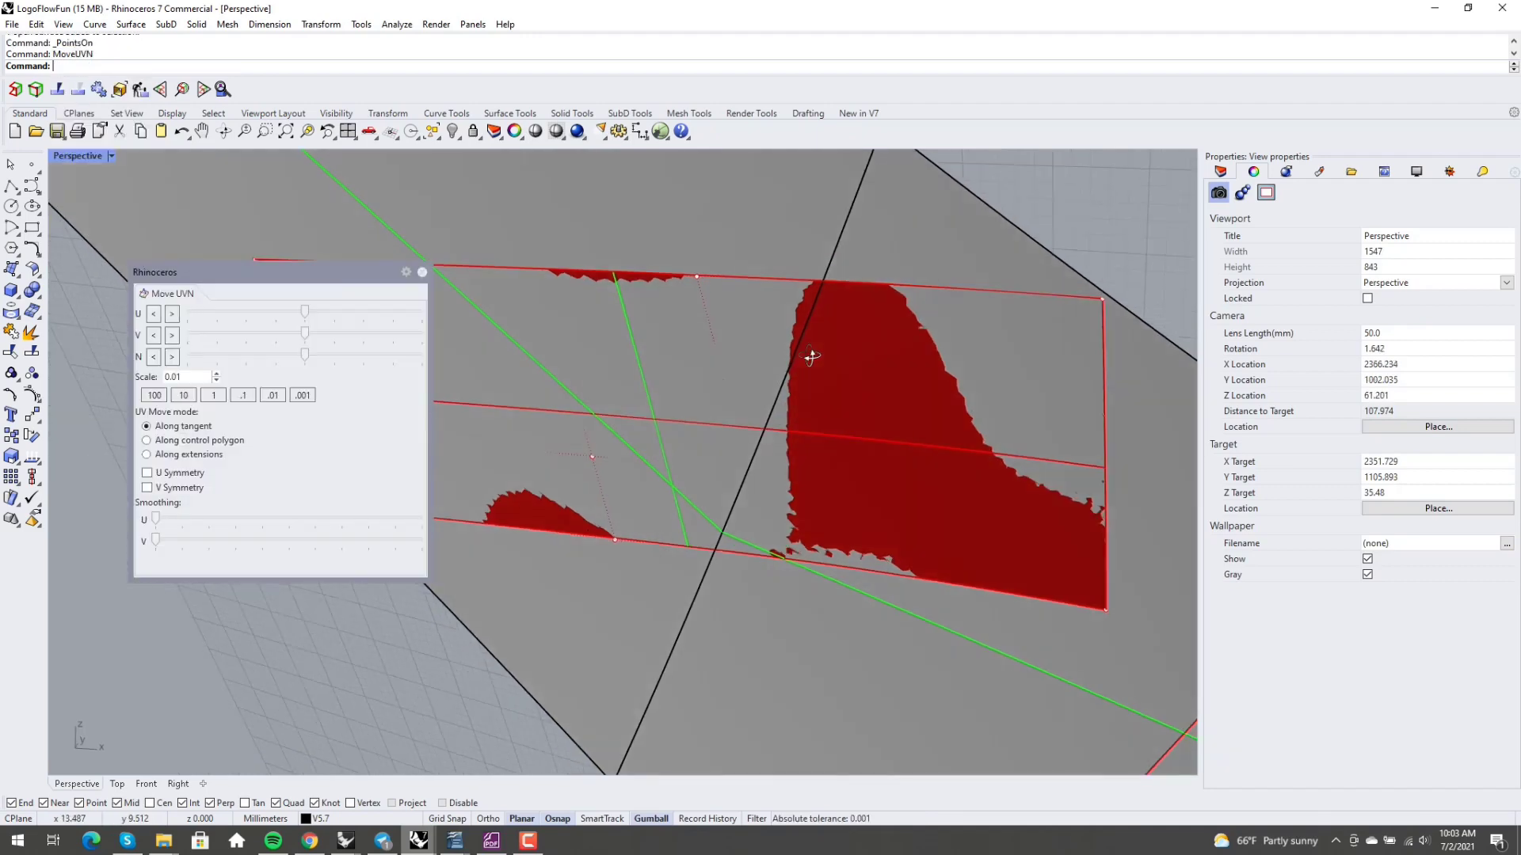
pyautogui.click(671, 253)
pyautogui.click(683, 255)
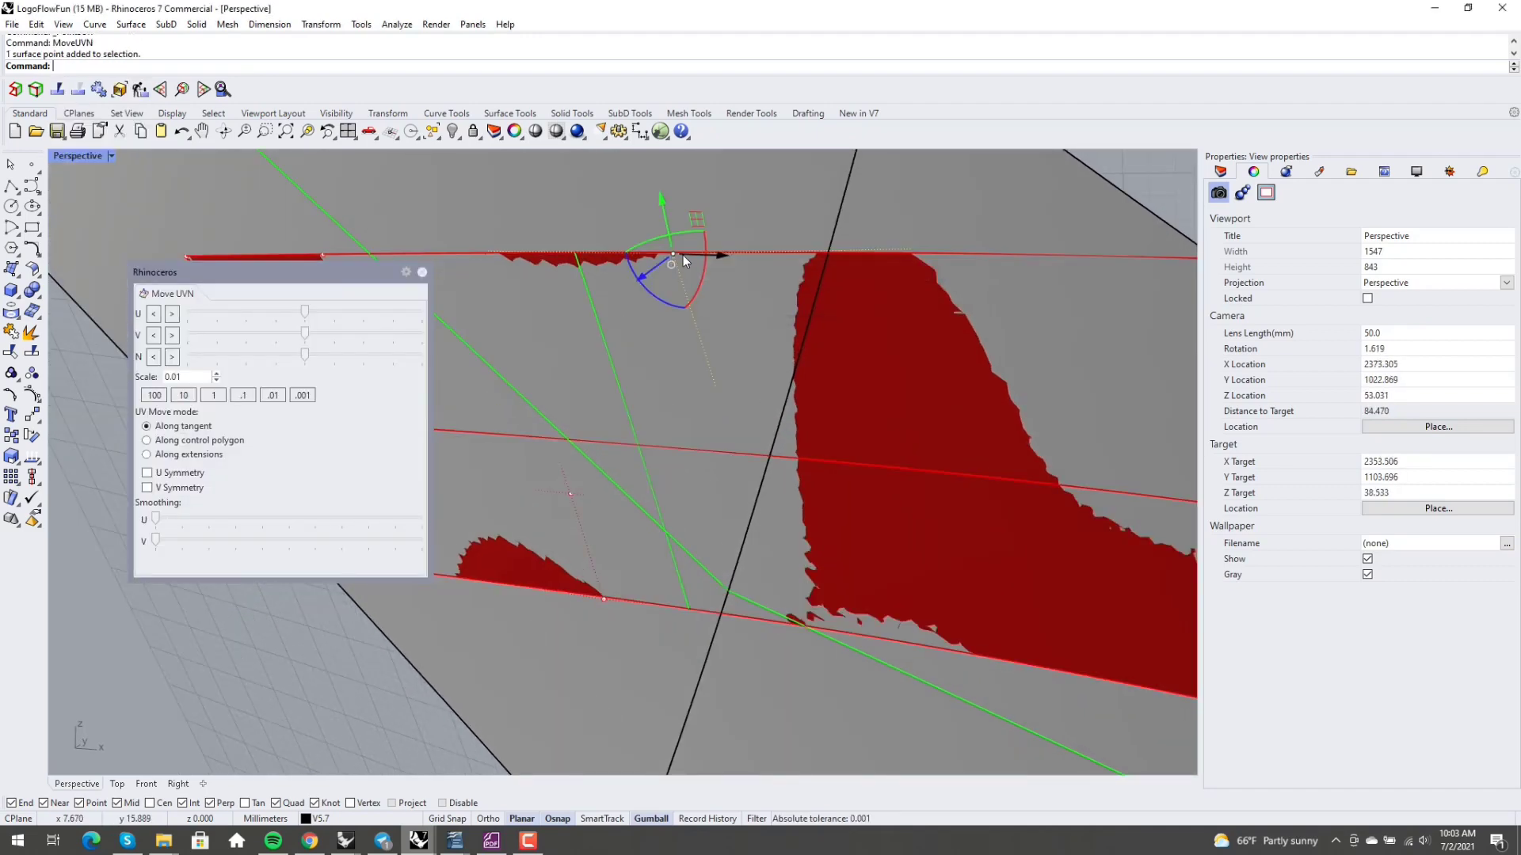
pyautogui.click(173, 358)
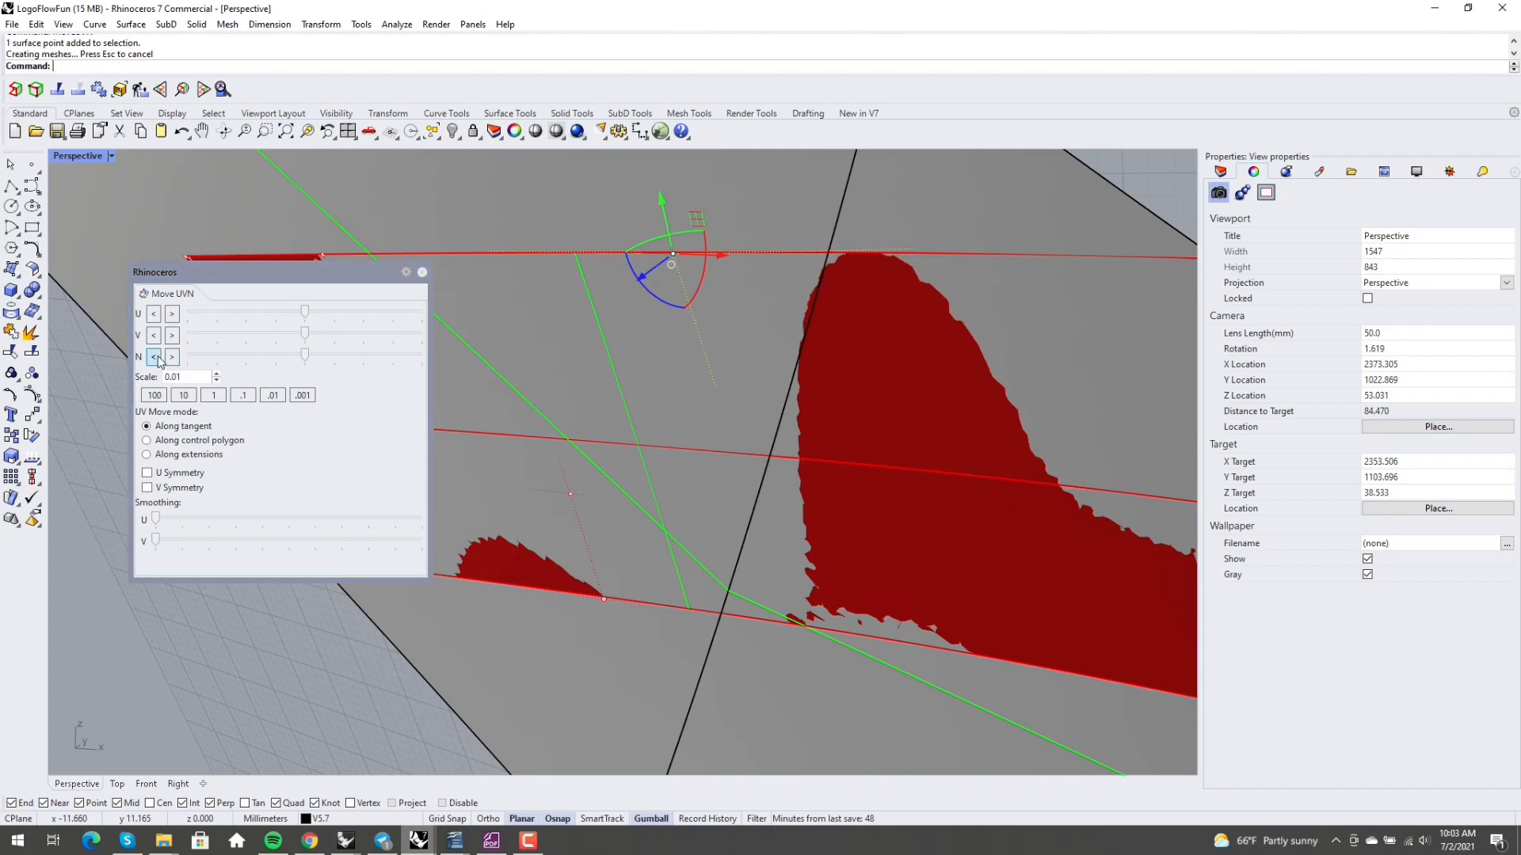
pyautogui.click(158, 360)
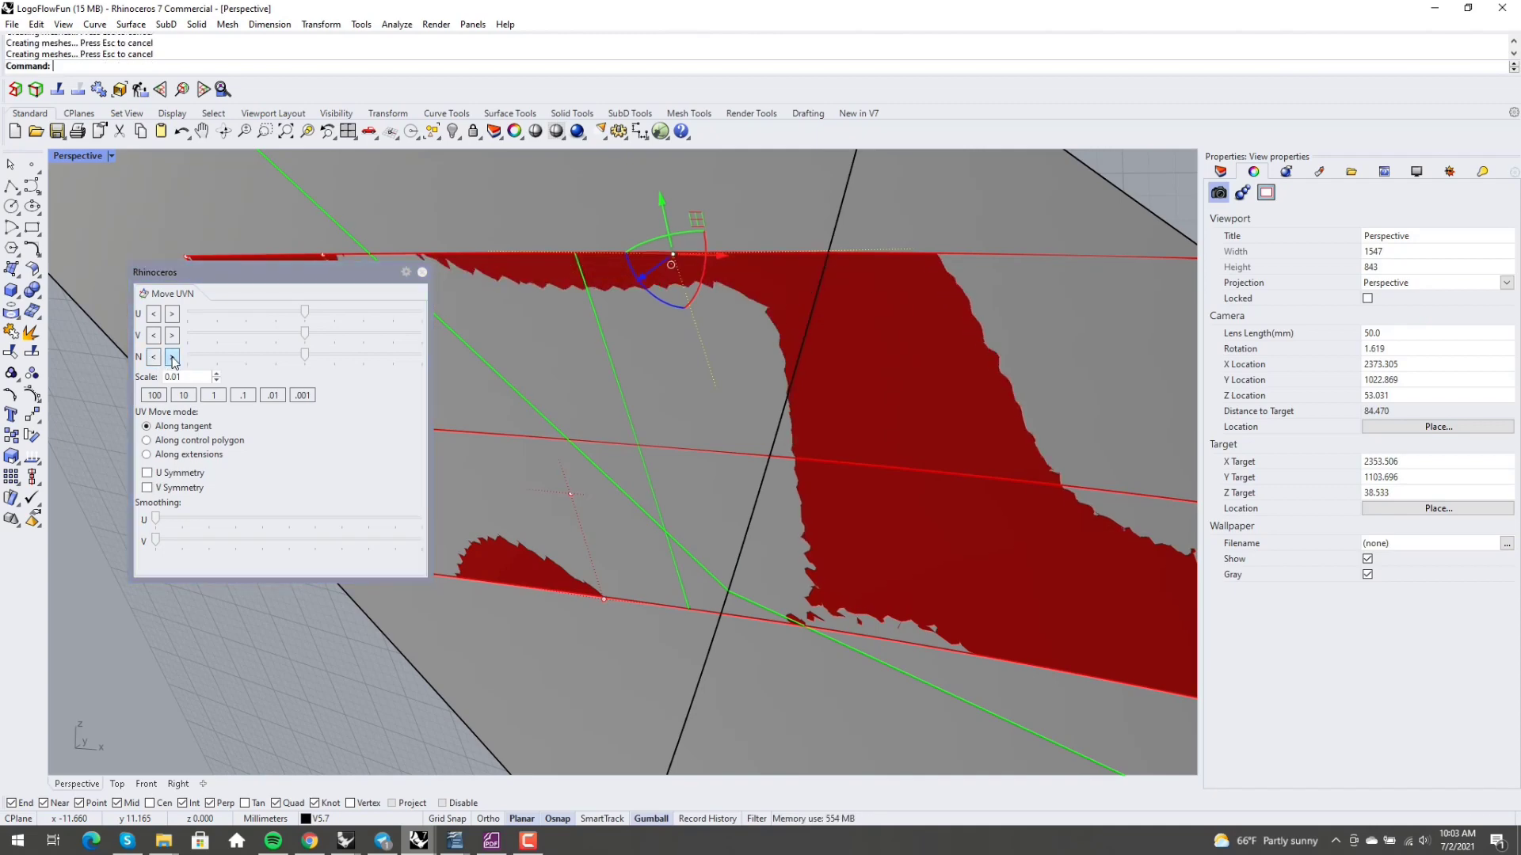
# Step: Nudge the interior control point beside the near long edge along its normal (N) at a scale of 0.01
pyautogui.moveTo(743, 441); pyautogui.dragTo(798, 434, button='right')
pyautogui.scroll(-2, 798, 488)
pyautogui.scroll(10, 795, 481)
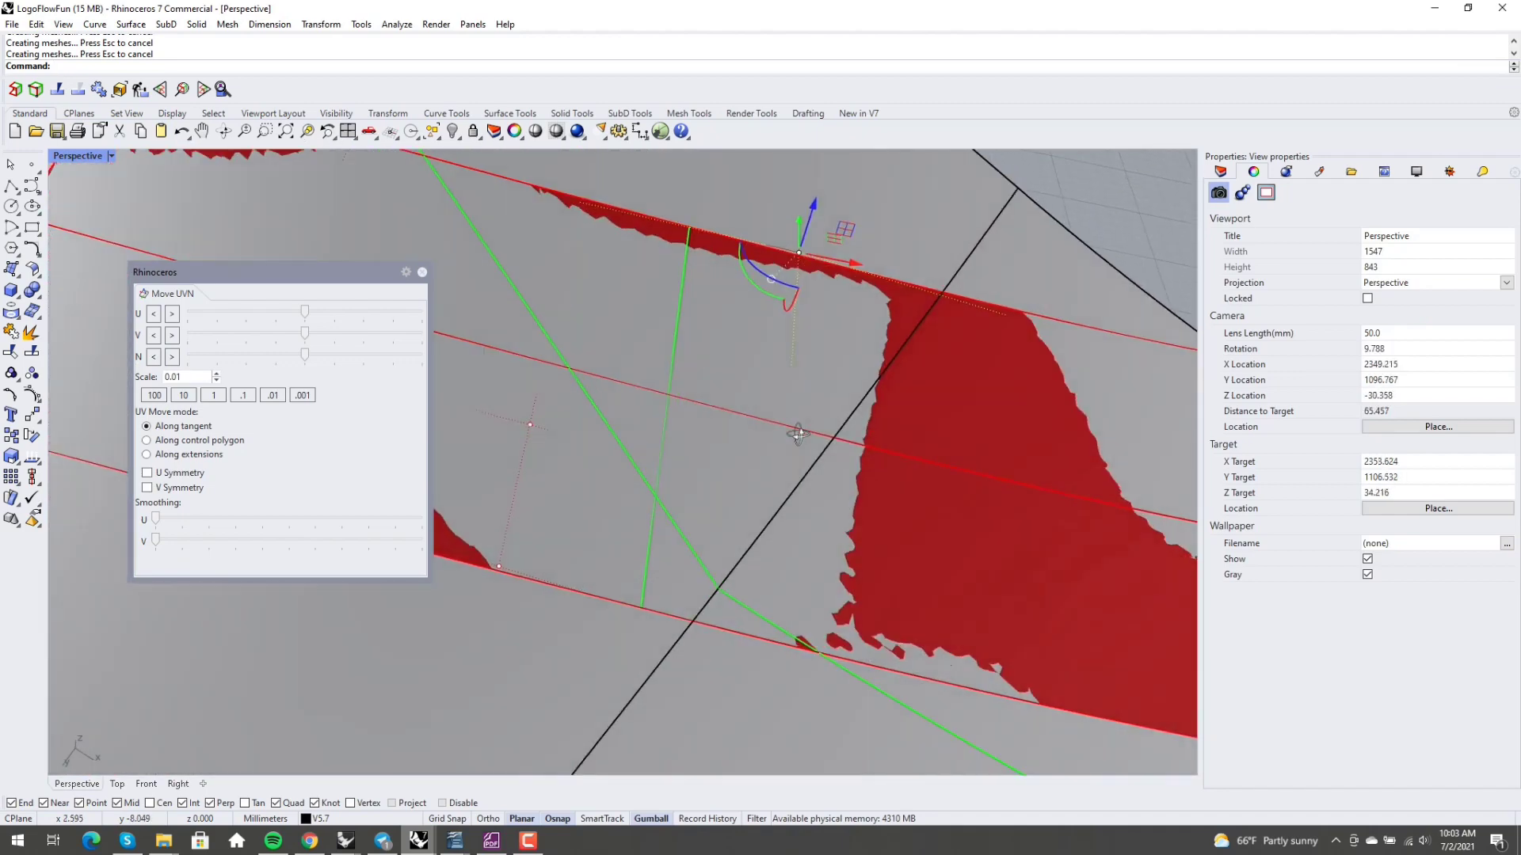
pyautogui.click(532, 424)
pyautogui.moveTo(533, 424); pyautogui.dragTo(484, 555, button='right')
pyautogui.scroll(-2, 539, 529)
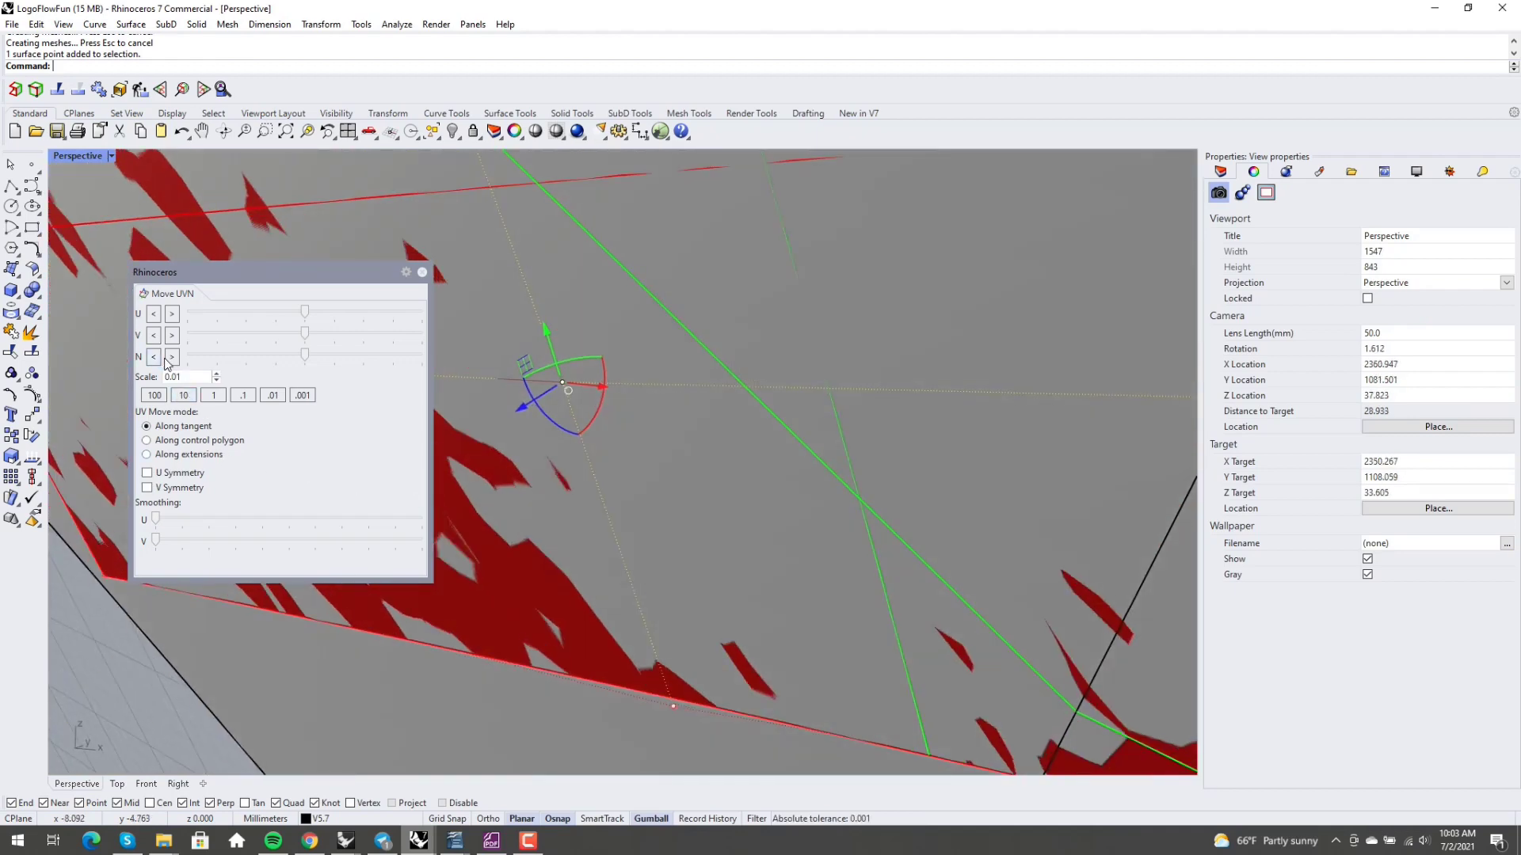
pyautogui.click(173, 357)
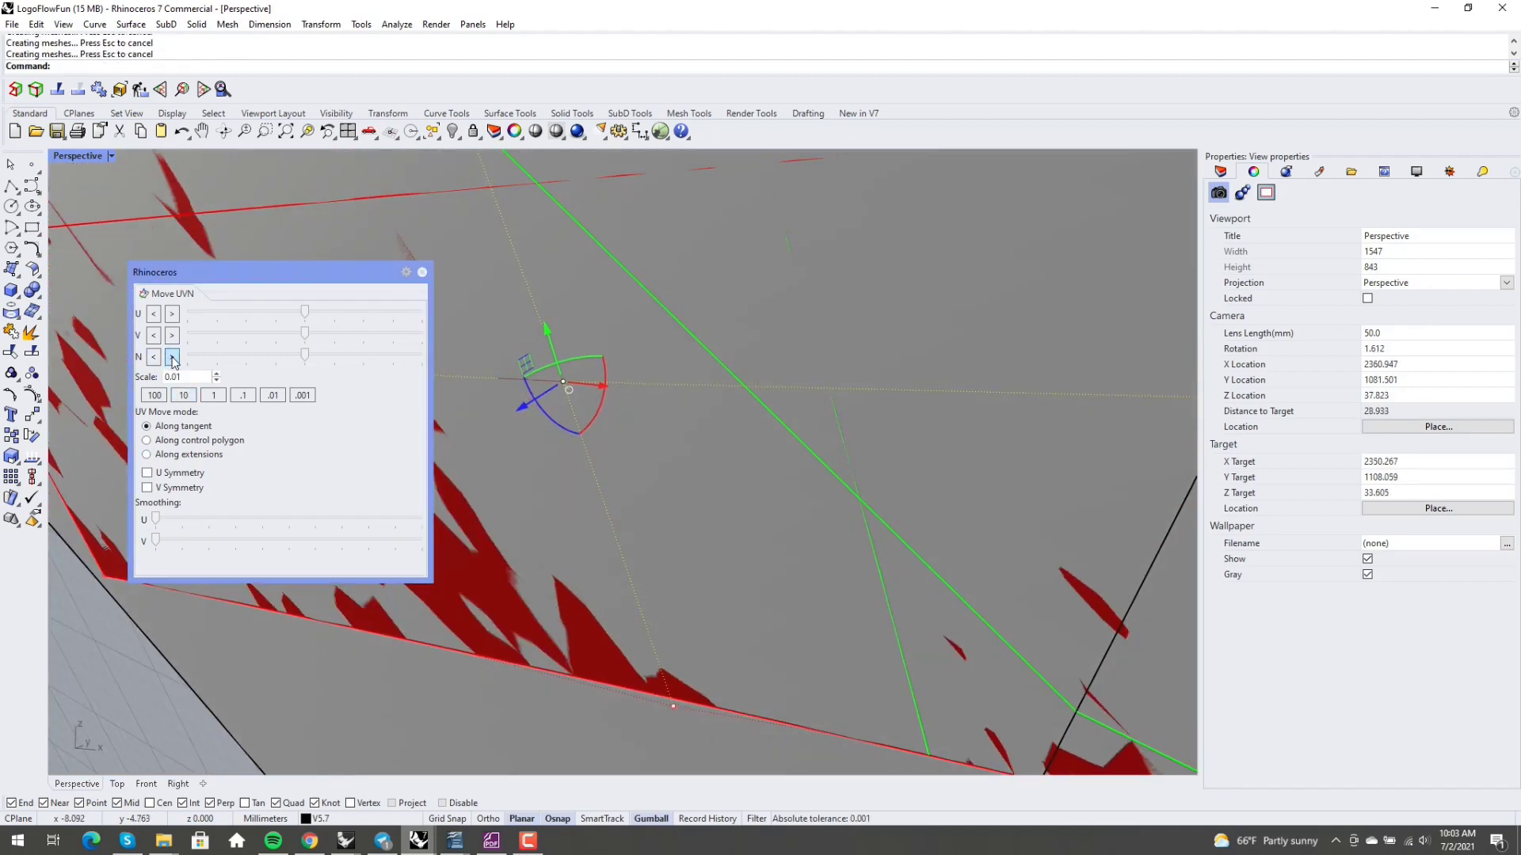
pyautogui.click(153, 358)
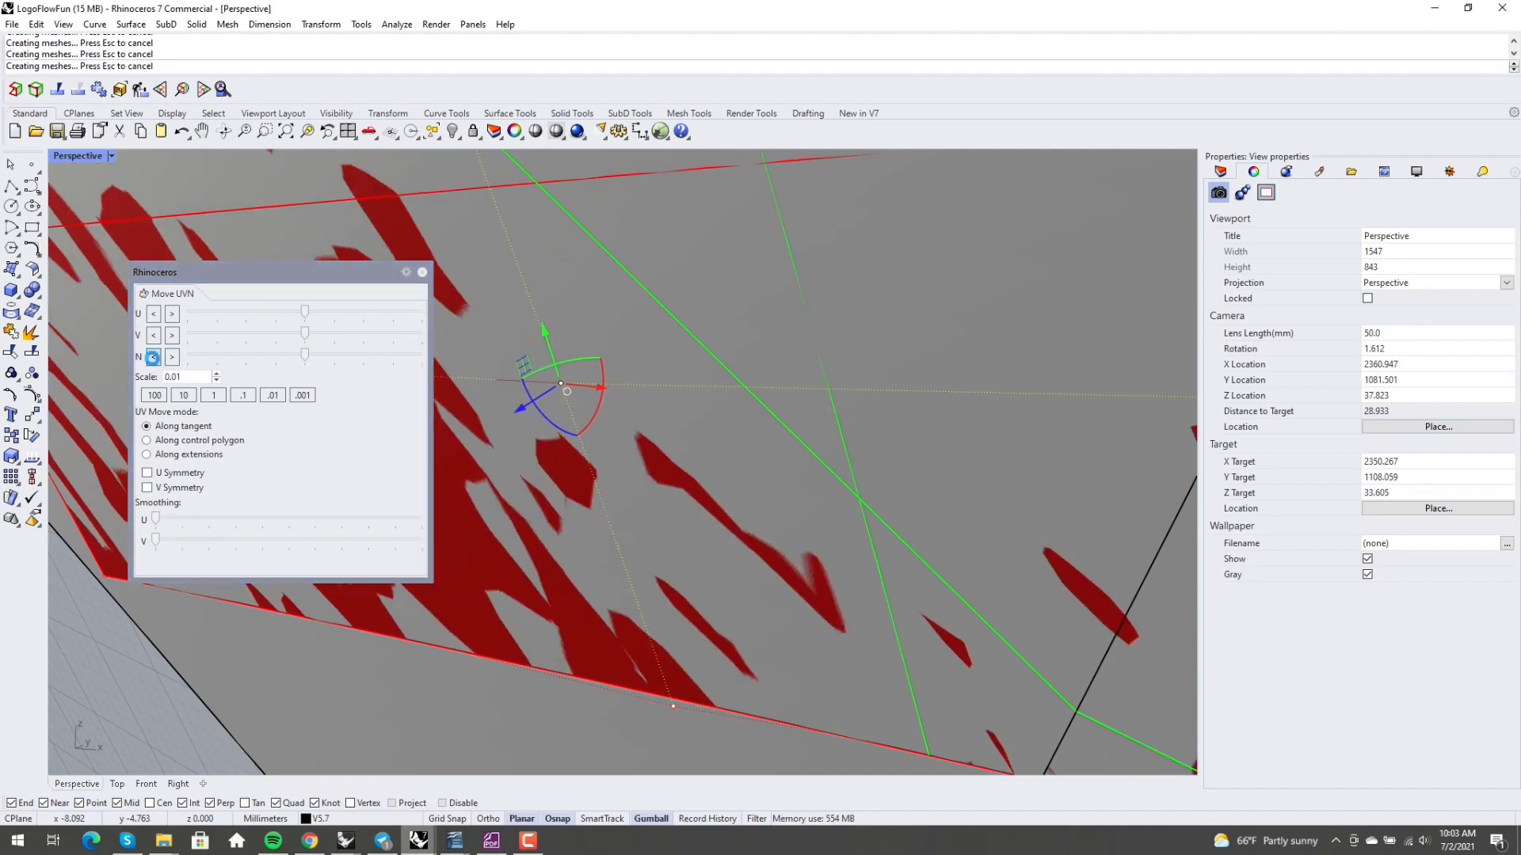
pyautogui.click(153, 359)
pyautogui.click(153, 359)
pyautogui.scroll(-8, 783, 495)
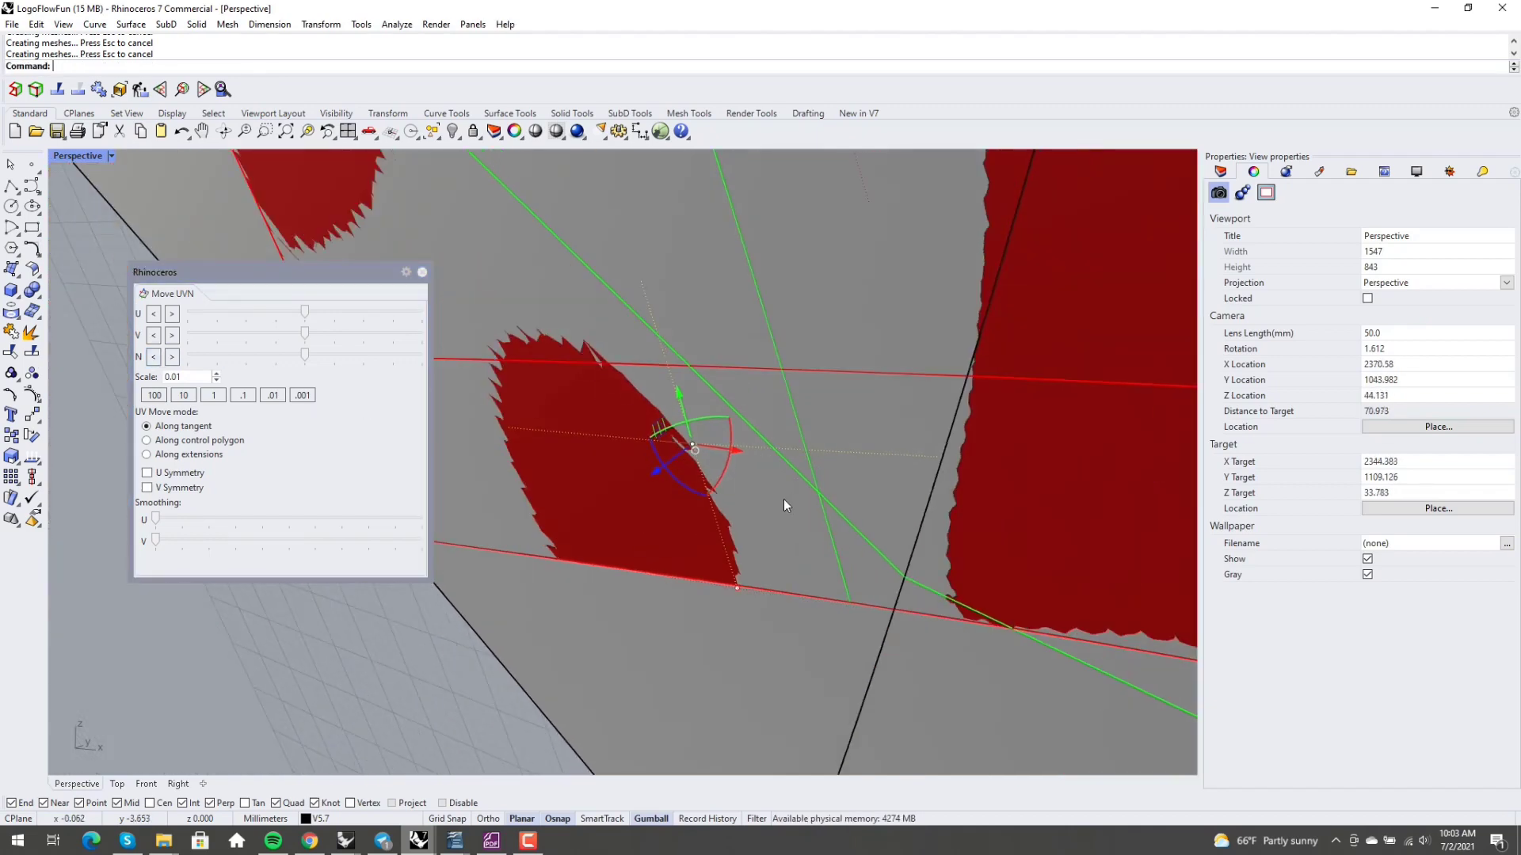
# Step: Check the red surface's fit against the creased polysurface and finish the Move UVN editing
pyautogui.moveTo(783, 499); pyautogui.dragTo(827, 455, button='right')
pyautogui.scroll(-5, 928, 263)
pyautogui.moveTo(544, 602); pyautogui.dragTo(577, 591, button='right')
pyautogui.scroll(-4, 575, 579)
pyautogui.scroll(4, 592, 403)
pyautogui.moveTo(591, 402); pyautogui.dragTo(590, 517, button='right')
pyautogui.scroll(-4, 513, 355)
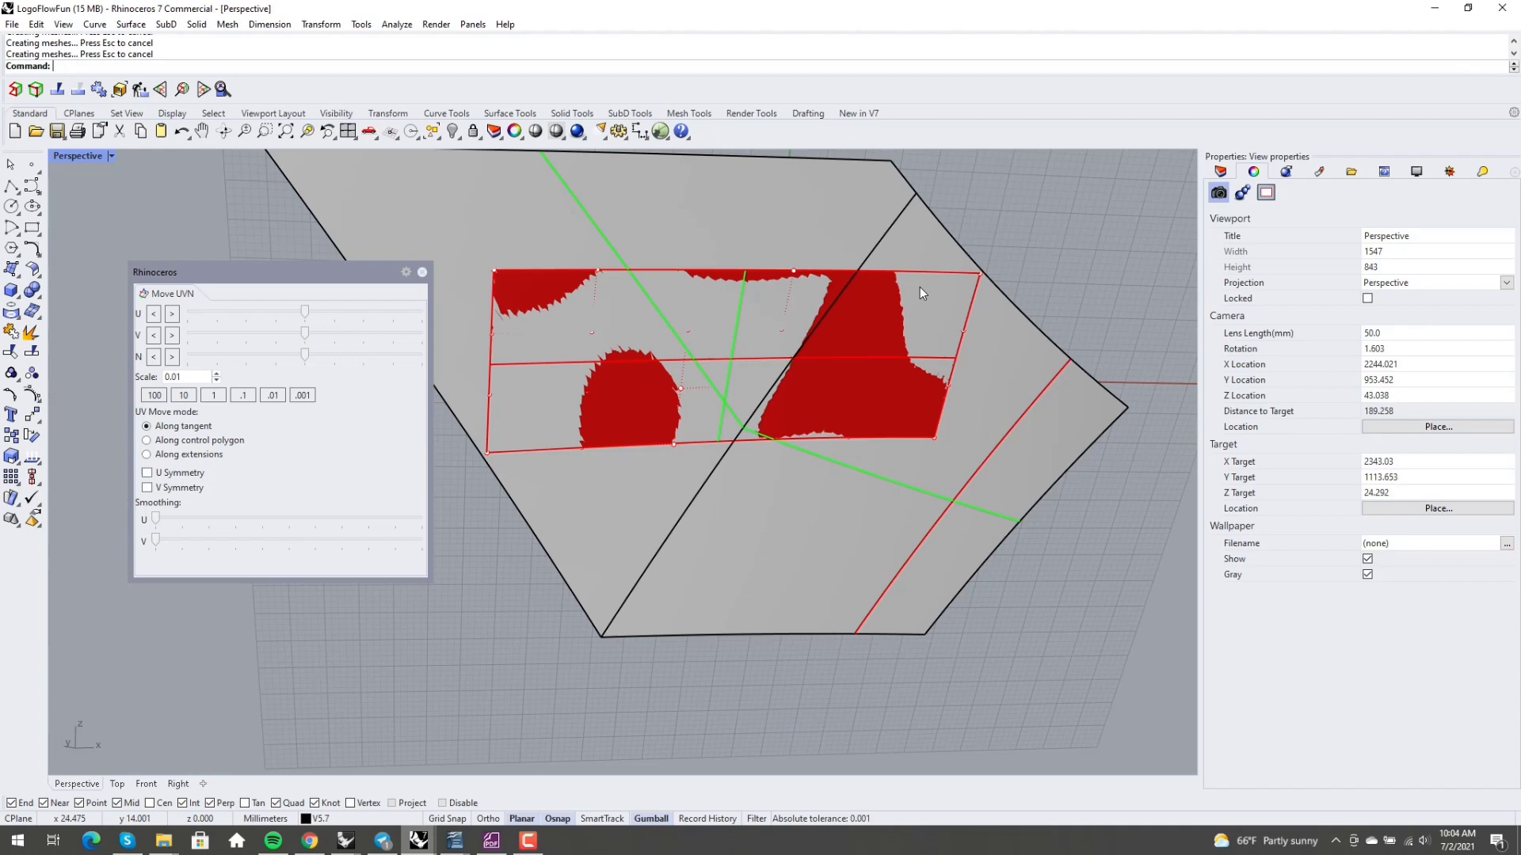
pyautogui.click(423, 272)
pyautogui.moveTo(539, 420); pyautogui.dragTo(531, 348, button='right')
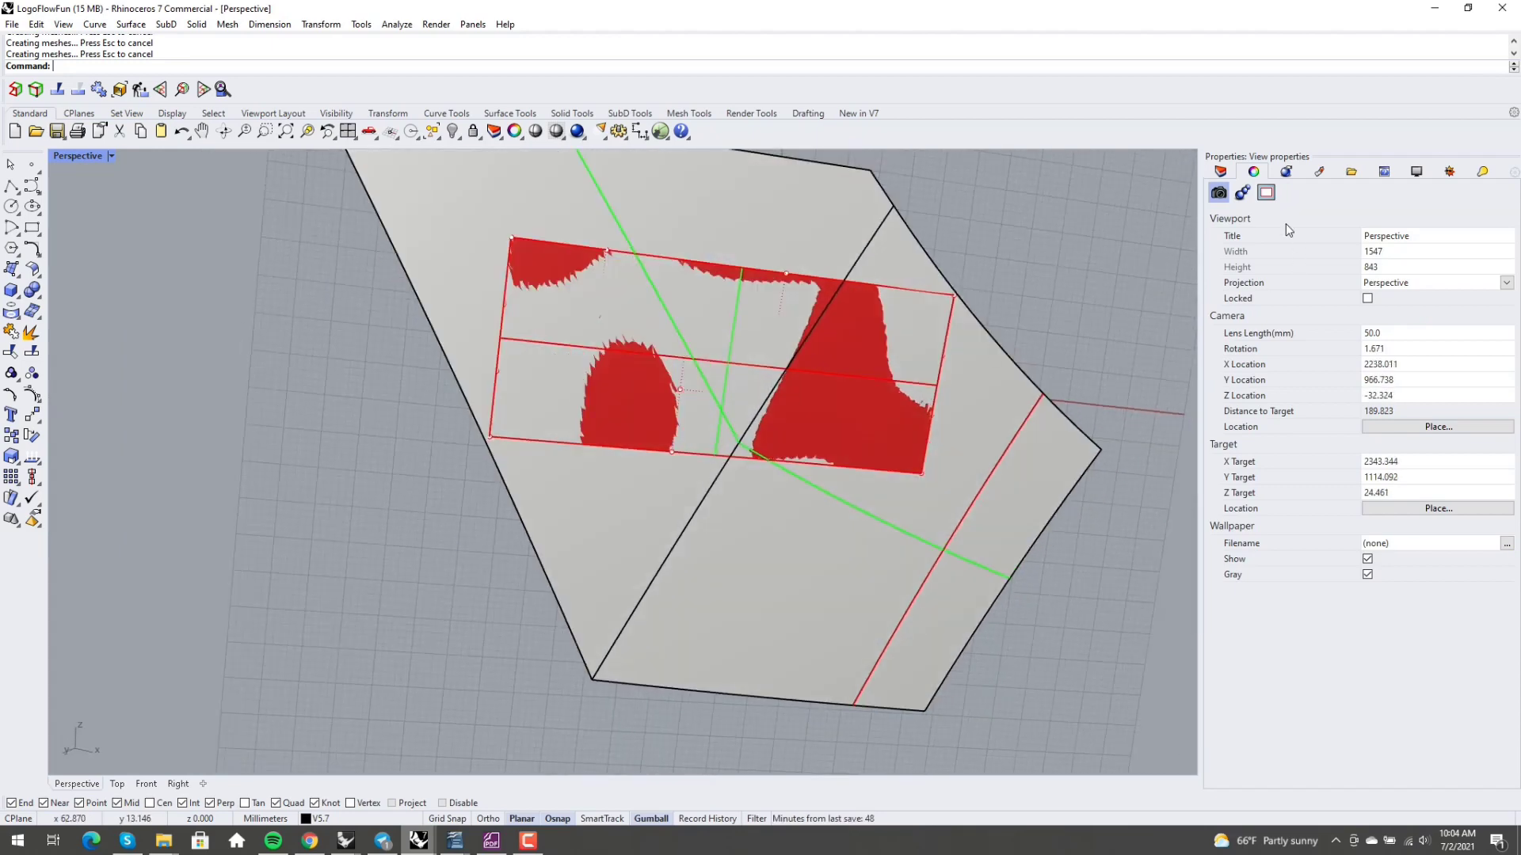
# Step: Turn on the New Flat and New Logoo layers to show the flat base surface and the extruded letters
pyautogui.click(1218, 172)
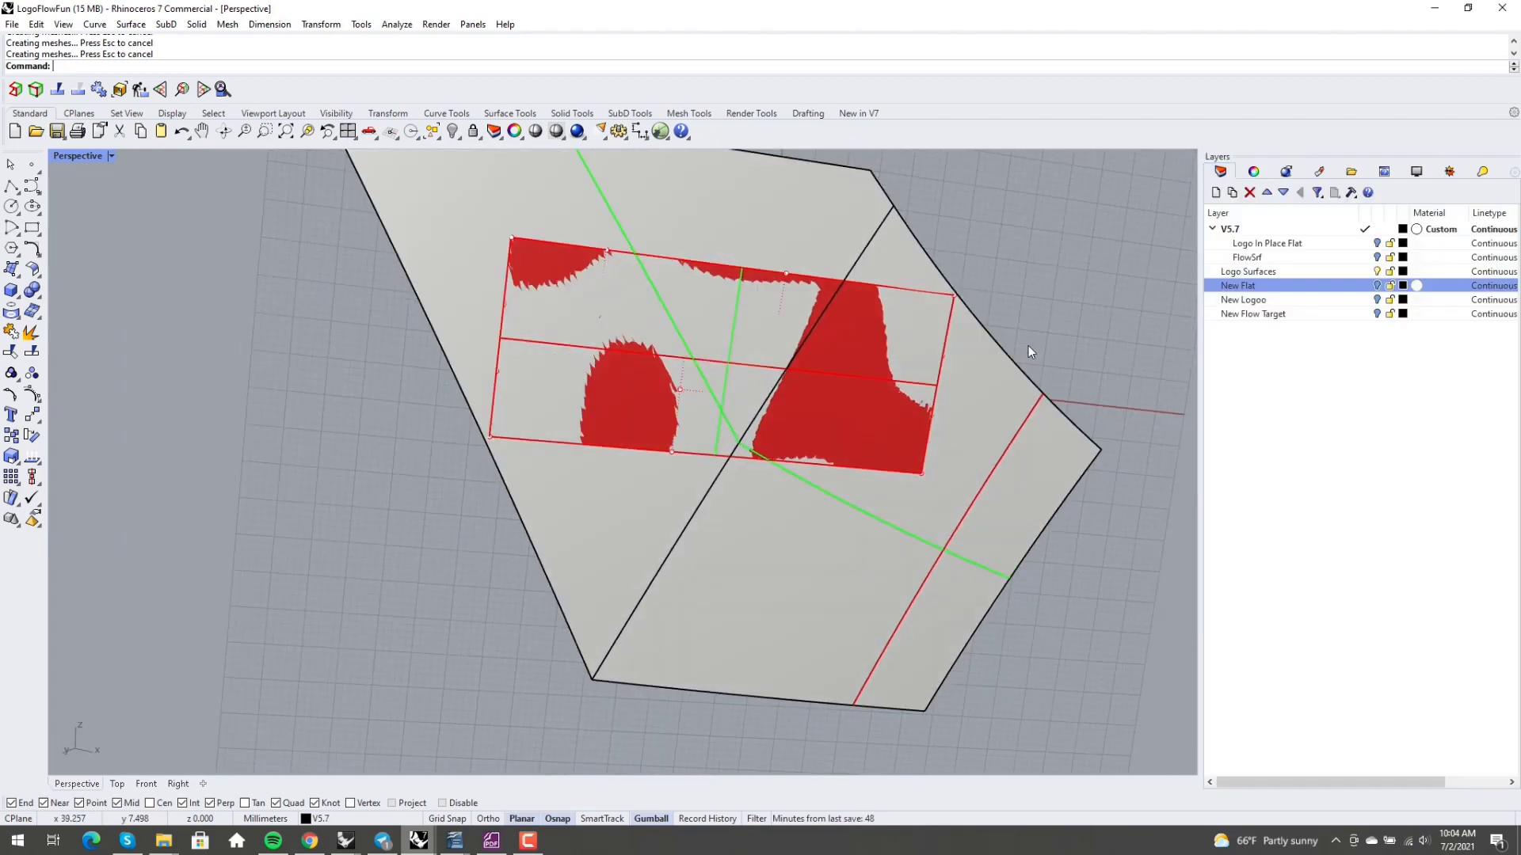
pyautogui.click(1375, 287)
pyautogui.click(1377, 300)
pyautogui.moveTo(974, 388); pyautogui.dragTo(923, 356, button='right')
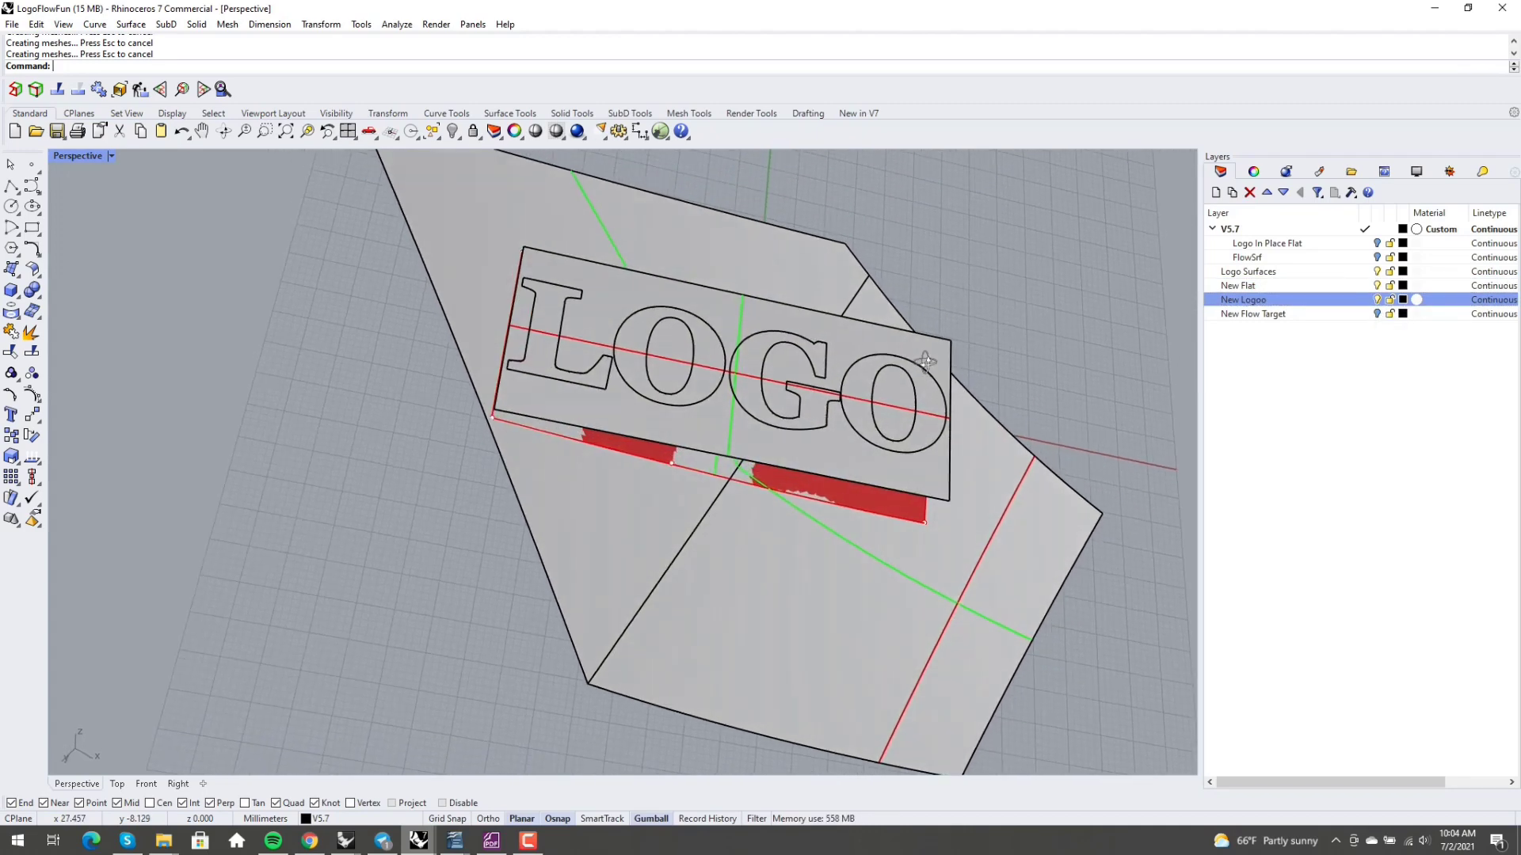
pyautogui.scroll(6, 675, 403)
pyautogui.moveTo(634, 396); pyautogui.dragTo(594, 428, button='right')
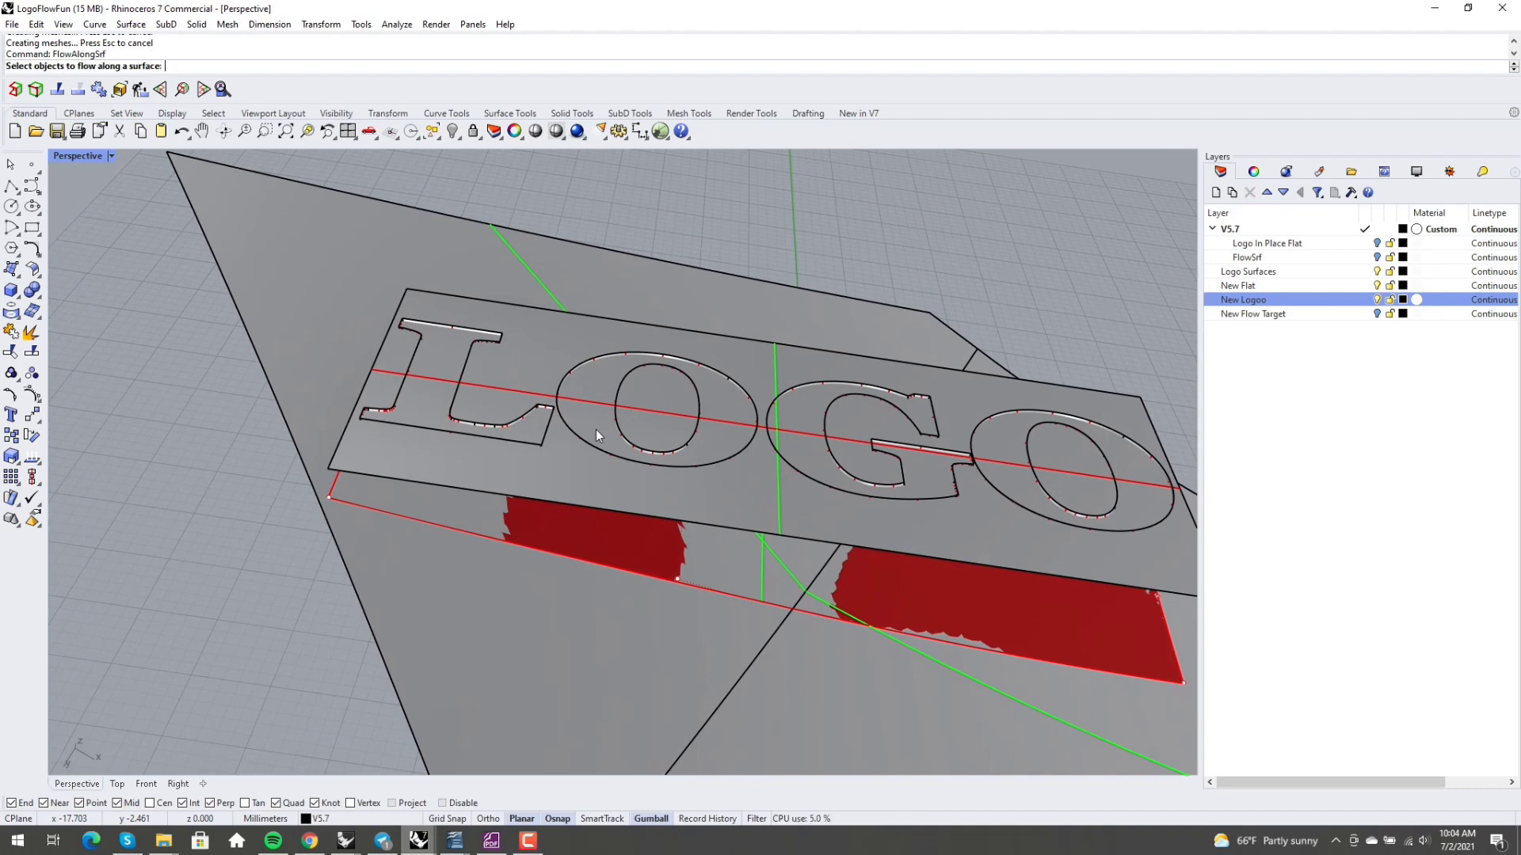
pyautogui.scroll(3, 429, 467)
pyautogui.moveTo(418, 447); pyautogui.dragTo(435, 411, button='right')
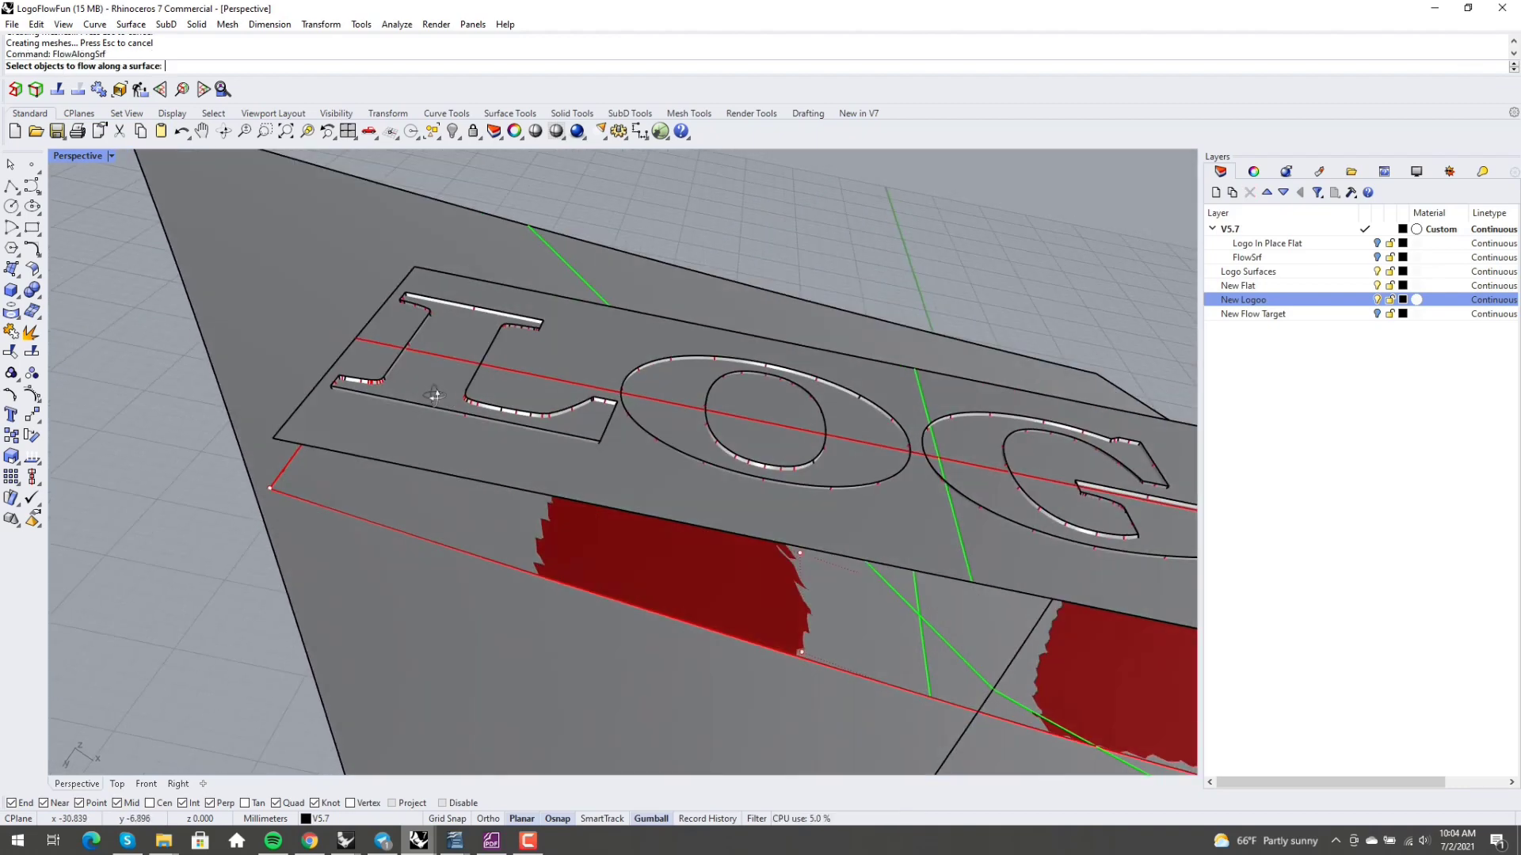
pyautogui.click(435, 410)
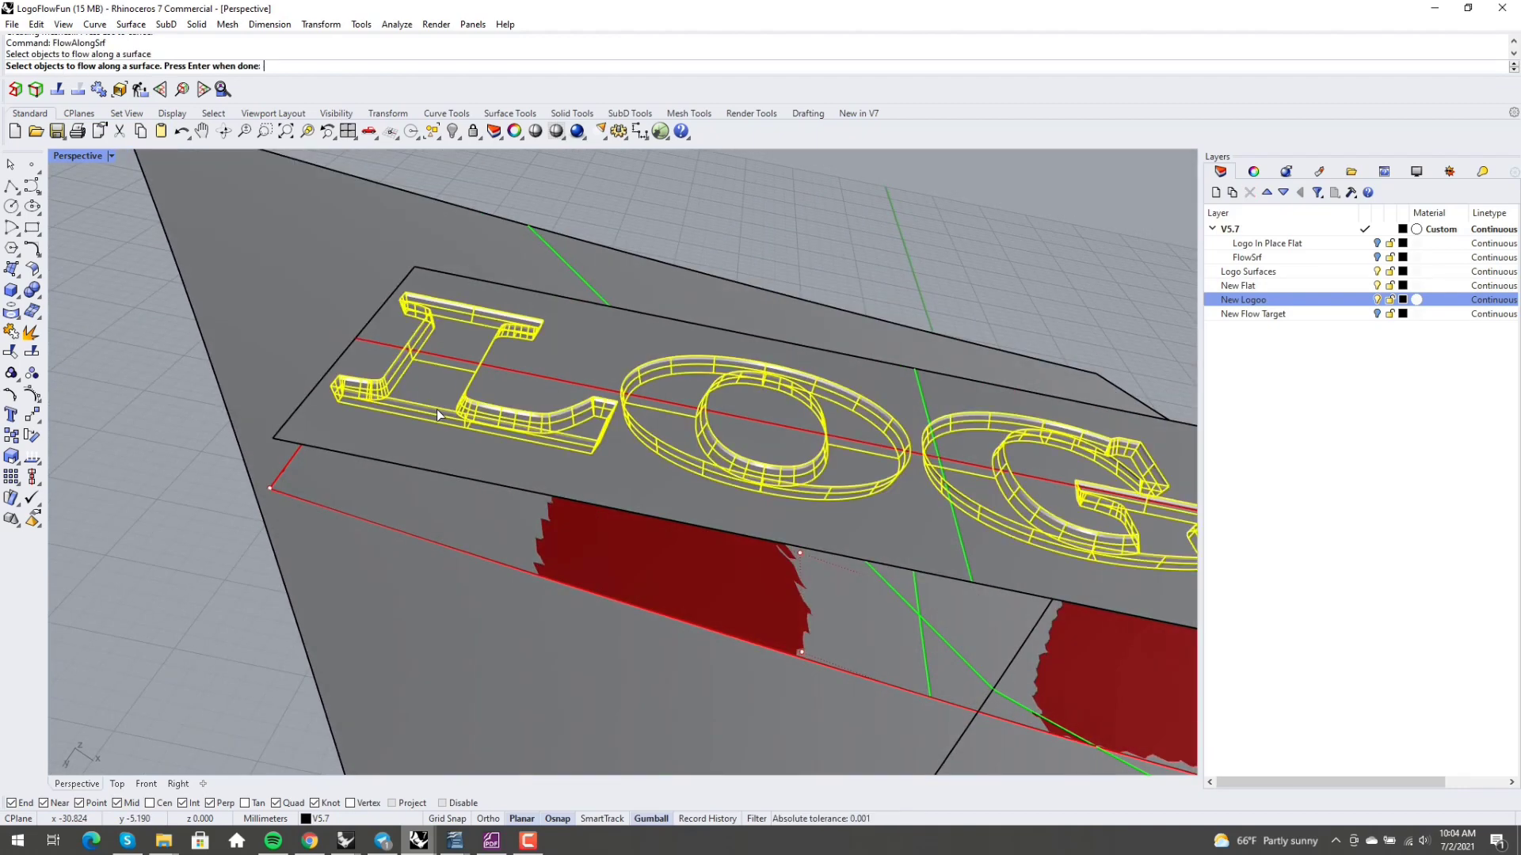
pyautogui.click(396, 465)
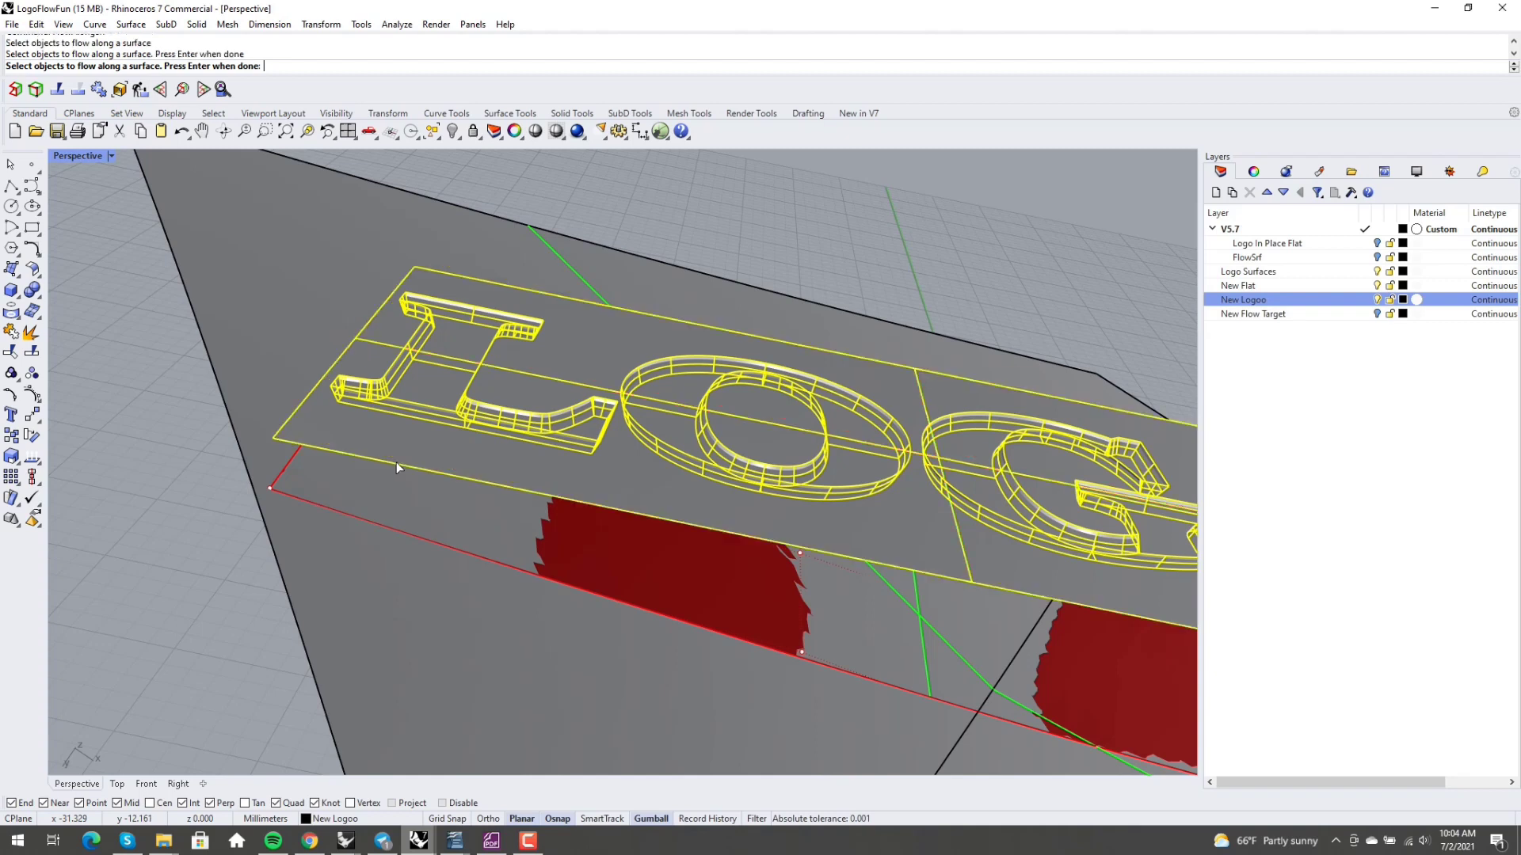
pyautogui.click(388, 531)
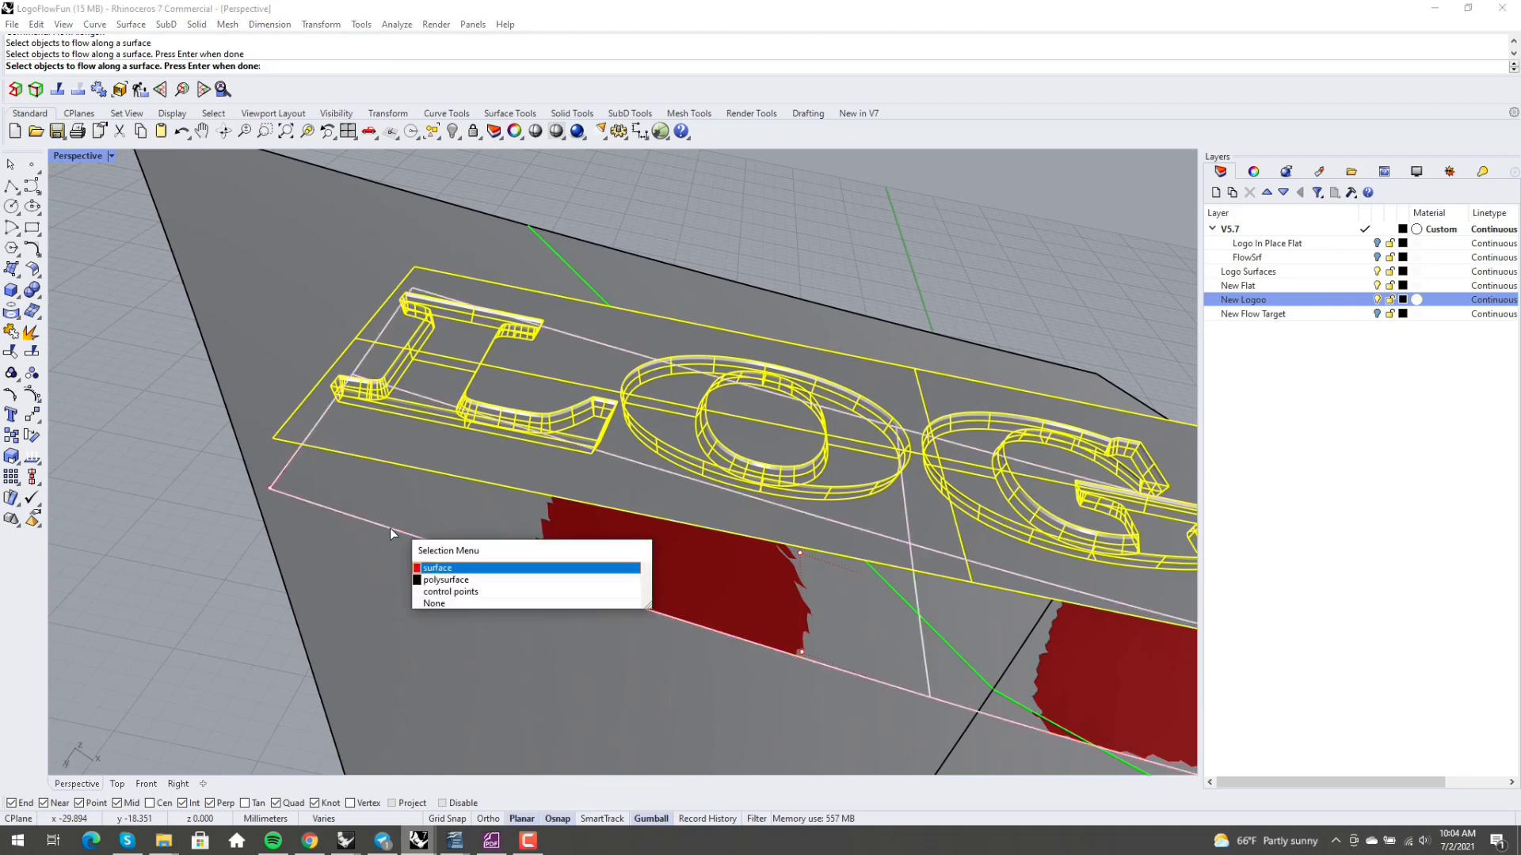
pyautogui.click(427, 570)
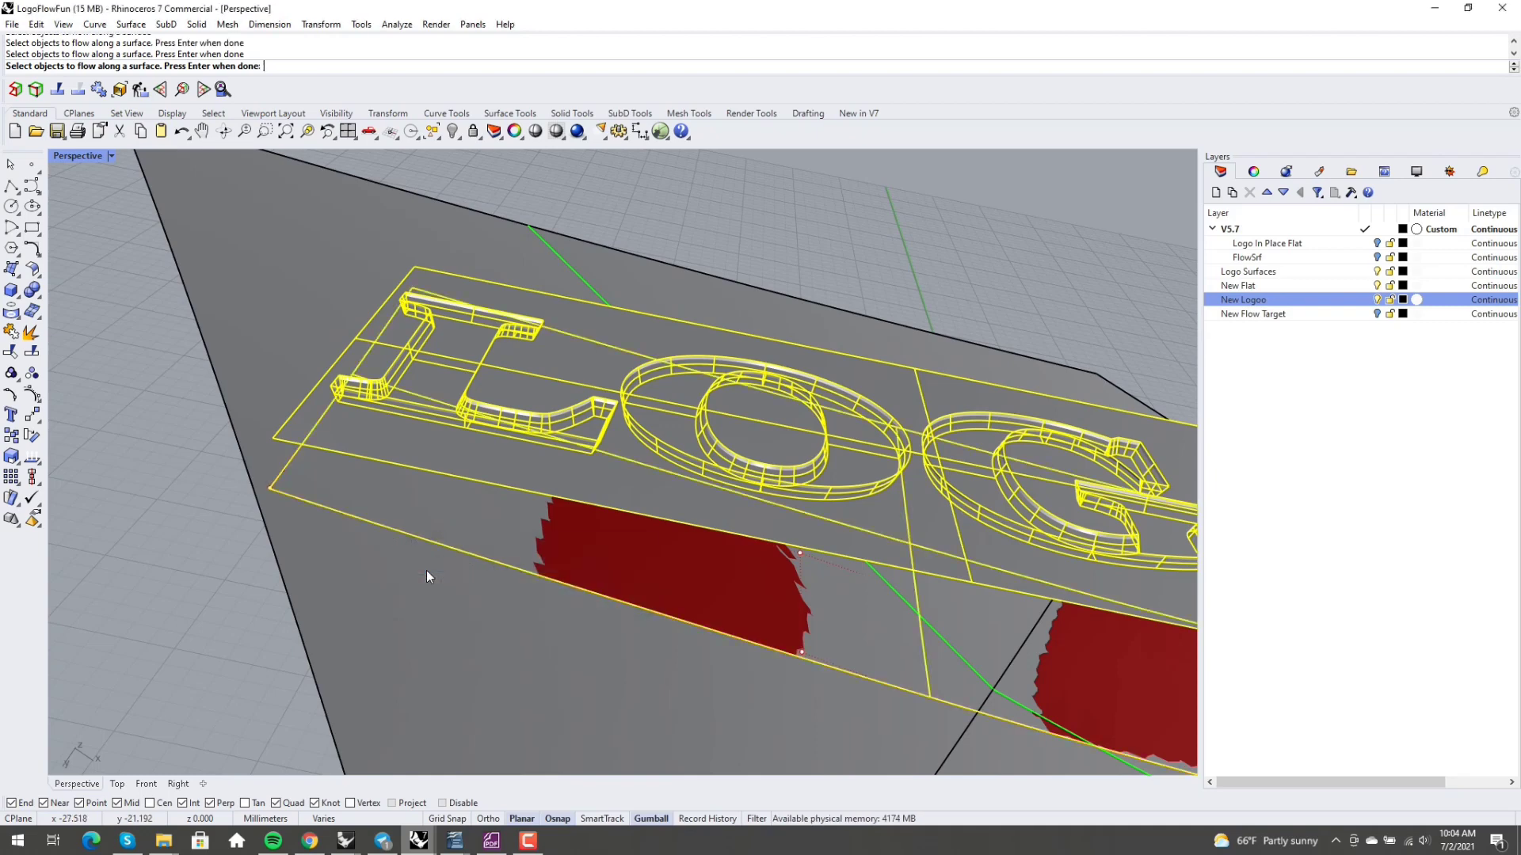
pyautogui.press('Escape')
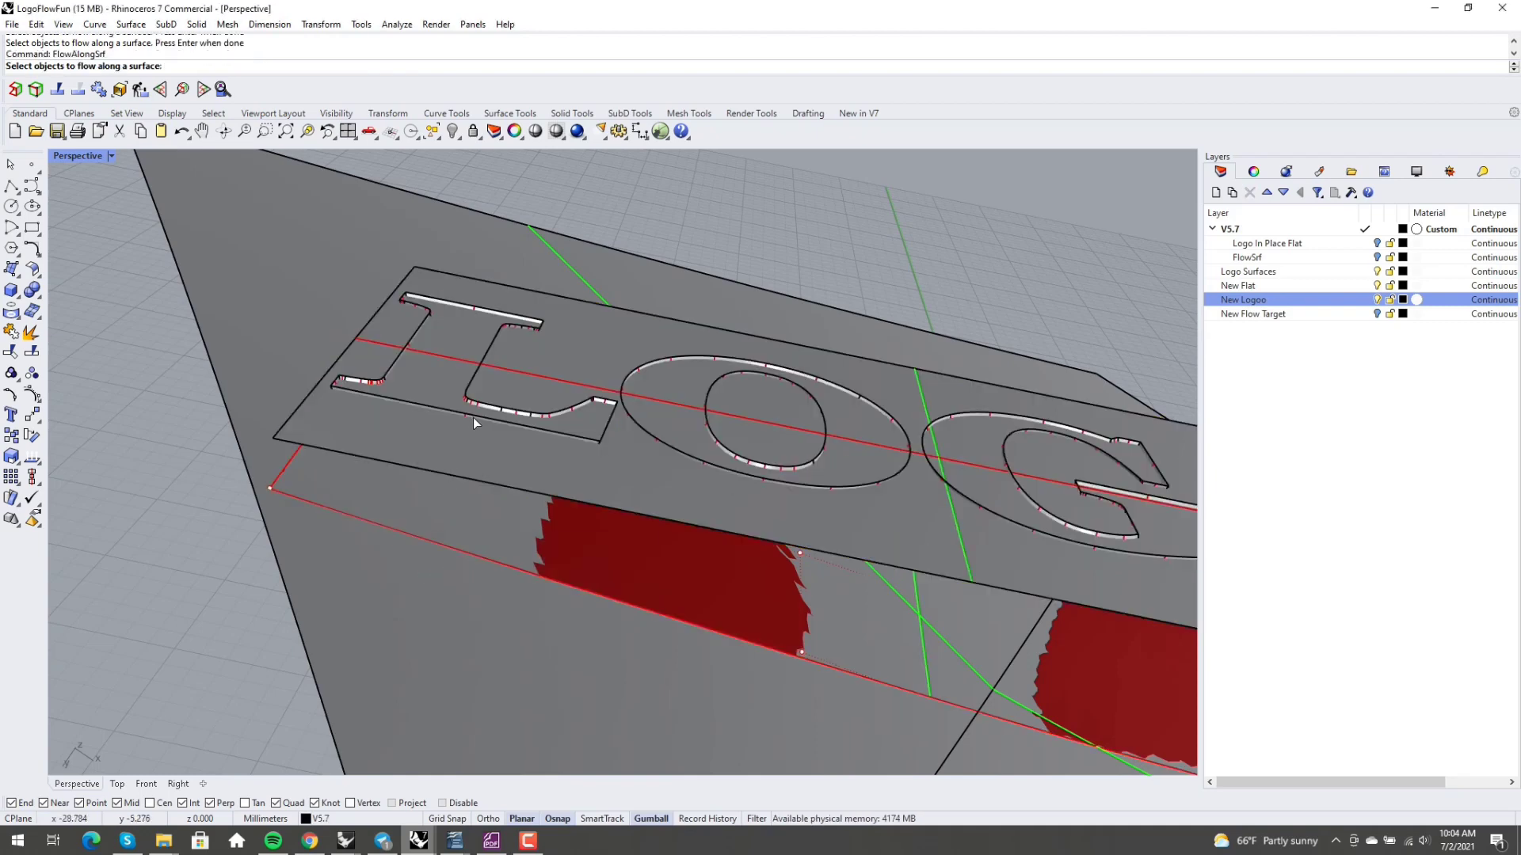
pyautogui.click(473, 417)
pyautogui.press('Escape')
pyautogui.rightClick(476, 416)
pyautogui.click(481, 413)
pyautogui.press('Escape')
# Step: Flow the LOGO letters with FlowAlongSrf from the flat base surface onto the red target surface, picking matching near corners
pyautogui.rightClick(480, 414)
pyautogui.click(478, 416)
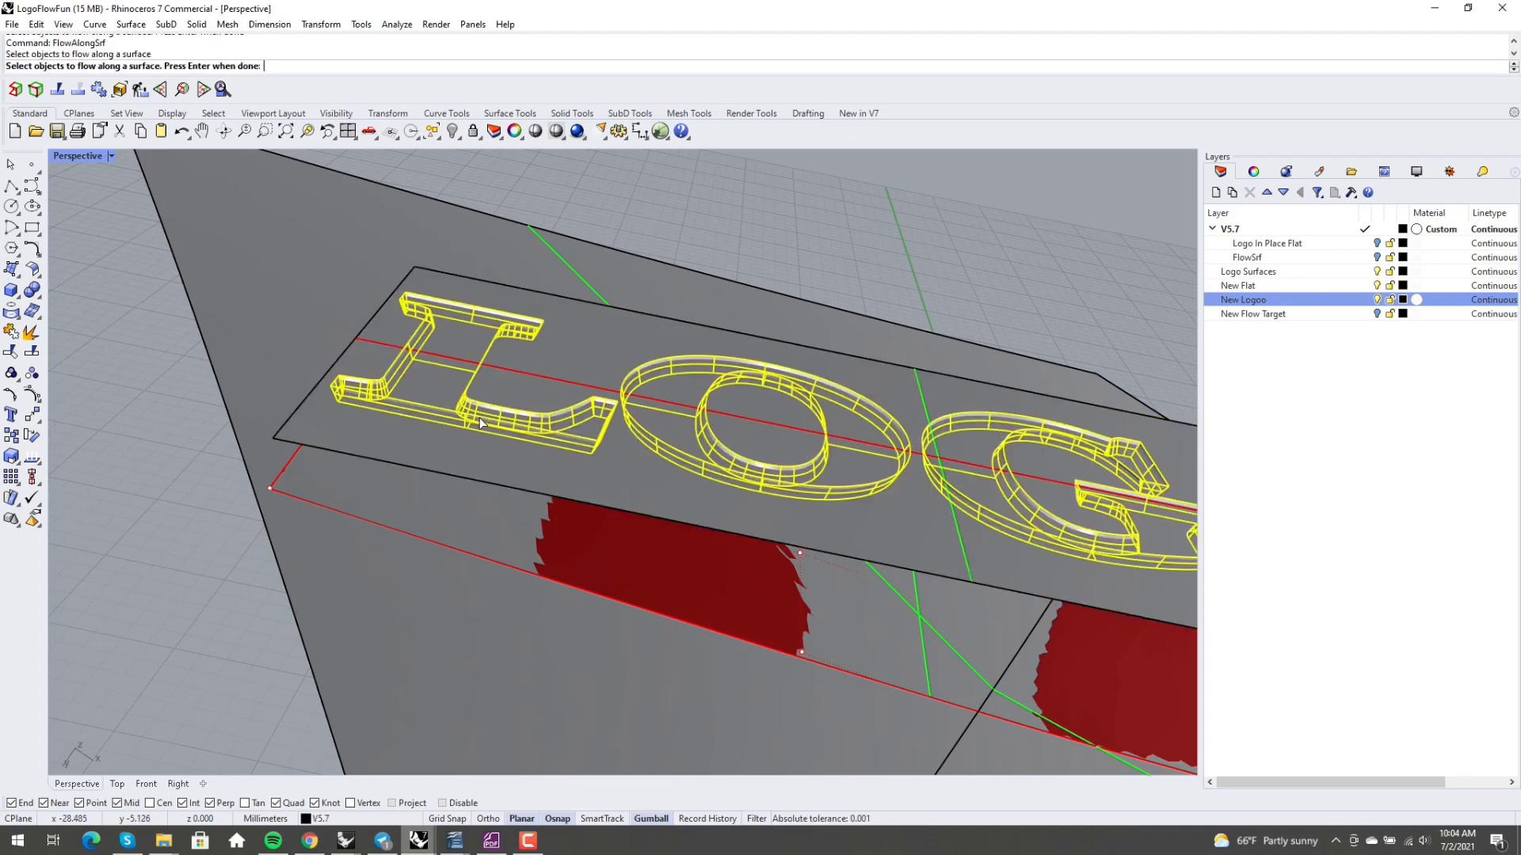
pyautogui.press('Return')
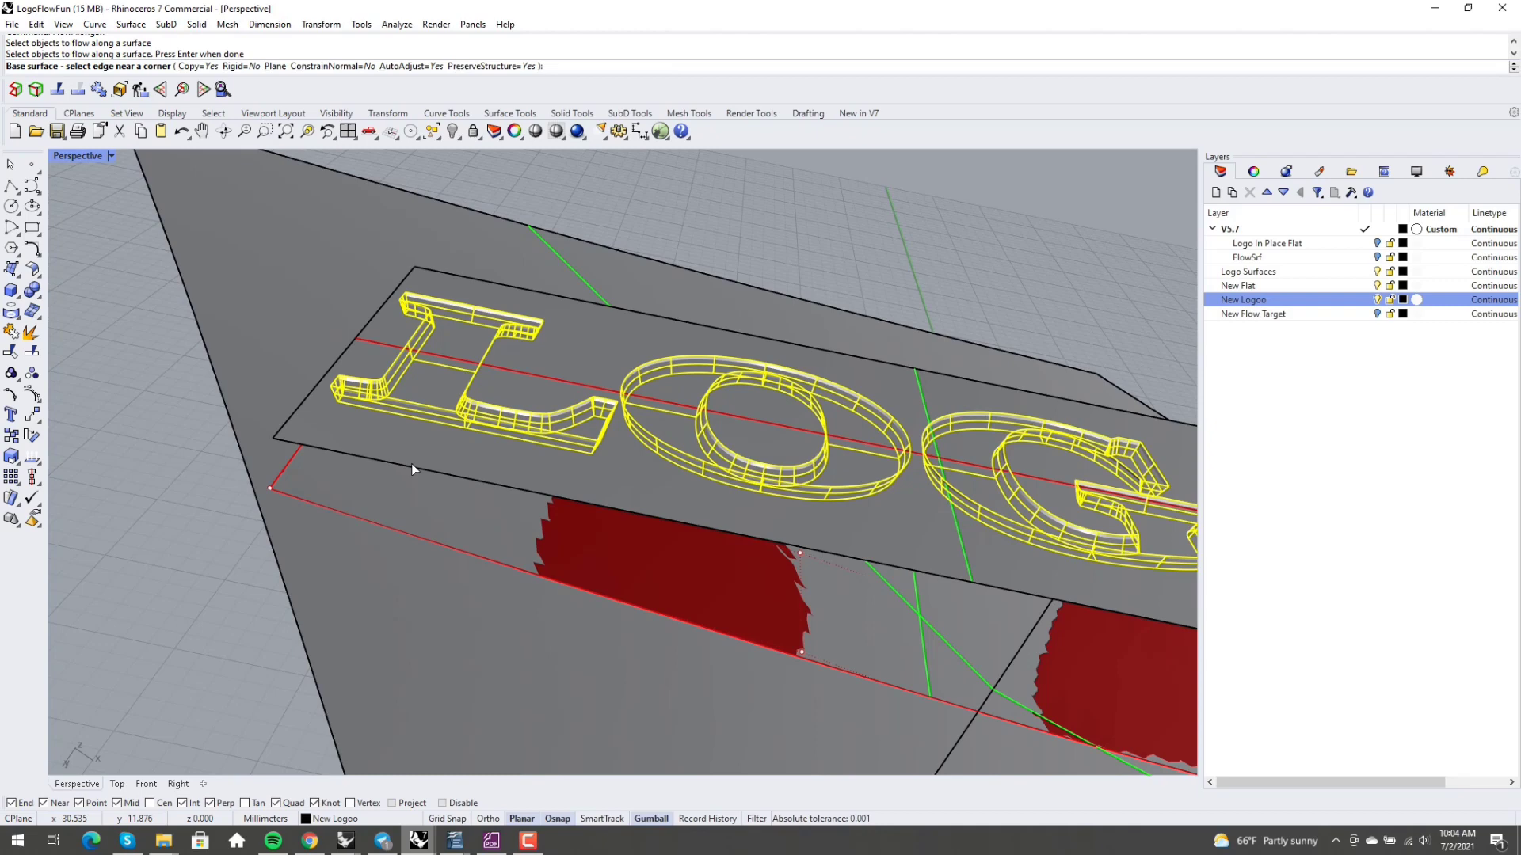
pyautogui.click(411, 465)
pyautogui.click(395, 531)
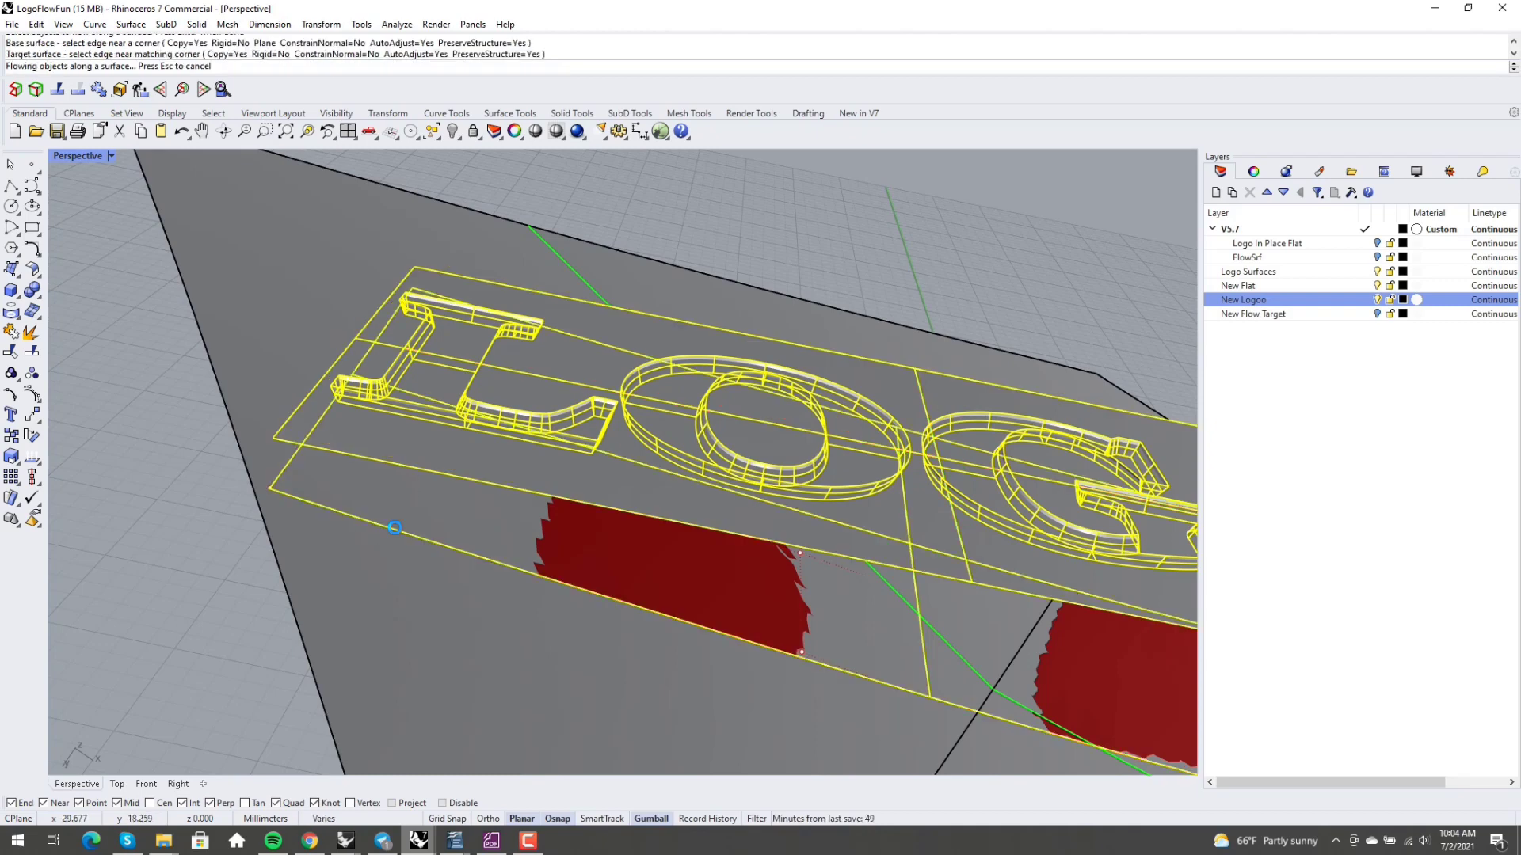
pyautogui.moveTo(403, 506); pyautogui.dragTo(434, 464, button='right')
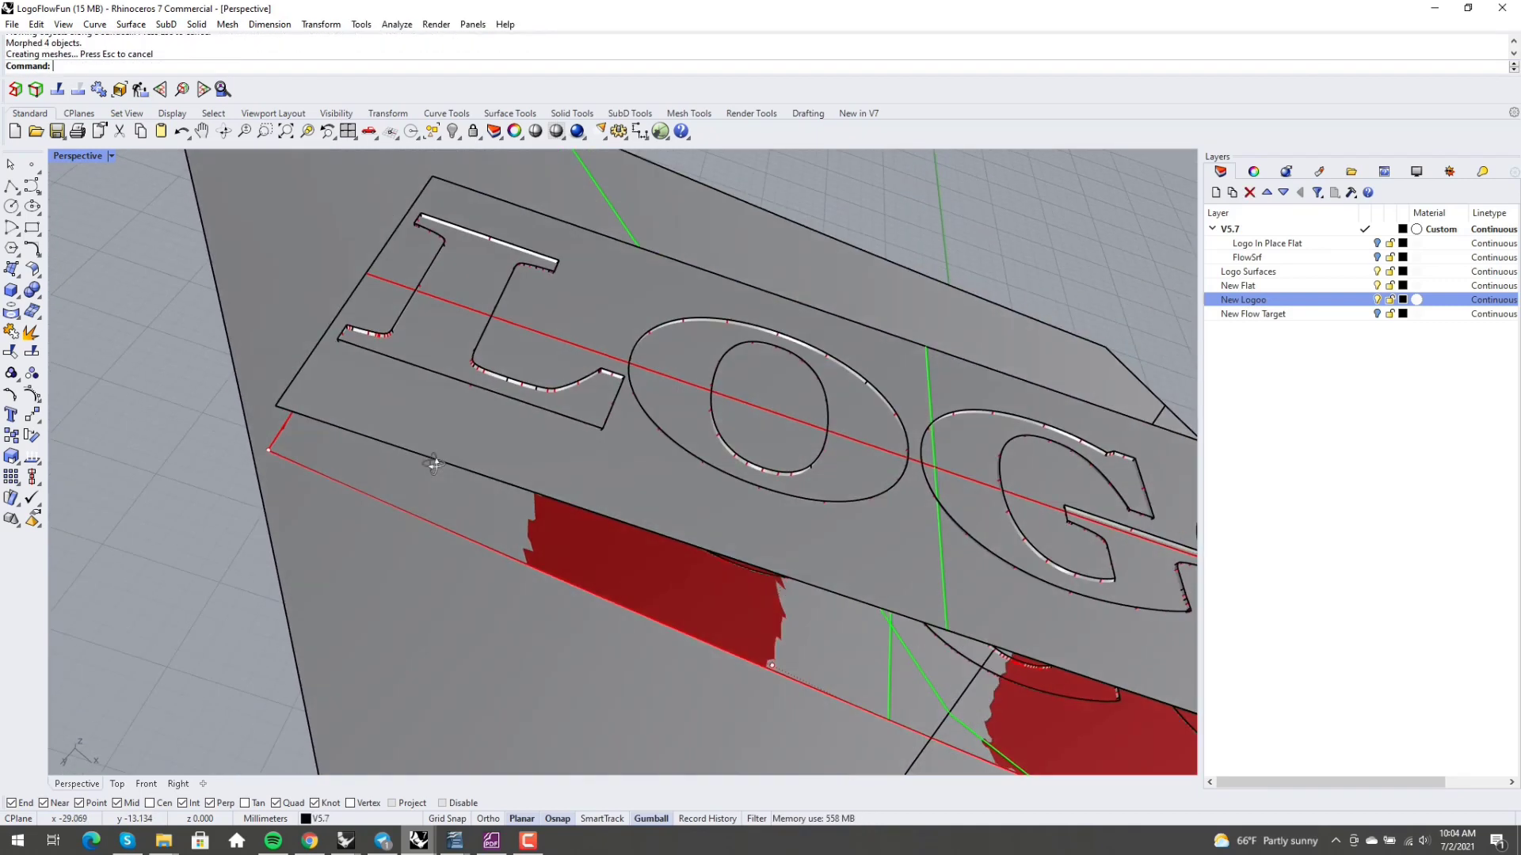
# Step: Turn off the New Logoo and New Flat layers and hide the red target surface
pyautogui.click(1378, 299)
pyautogui.click(1378, 285)
pyautogui.moveTo(741, 476); pyautogui.dragTo(694, 486, button='right')
pyautogui.click(694, 486)
pyautogui.click(745, 522)
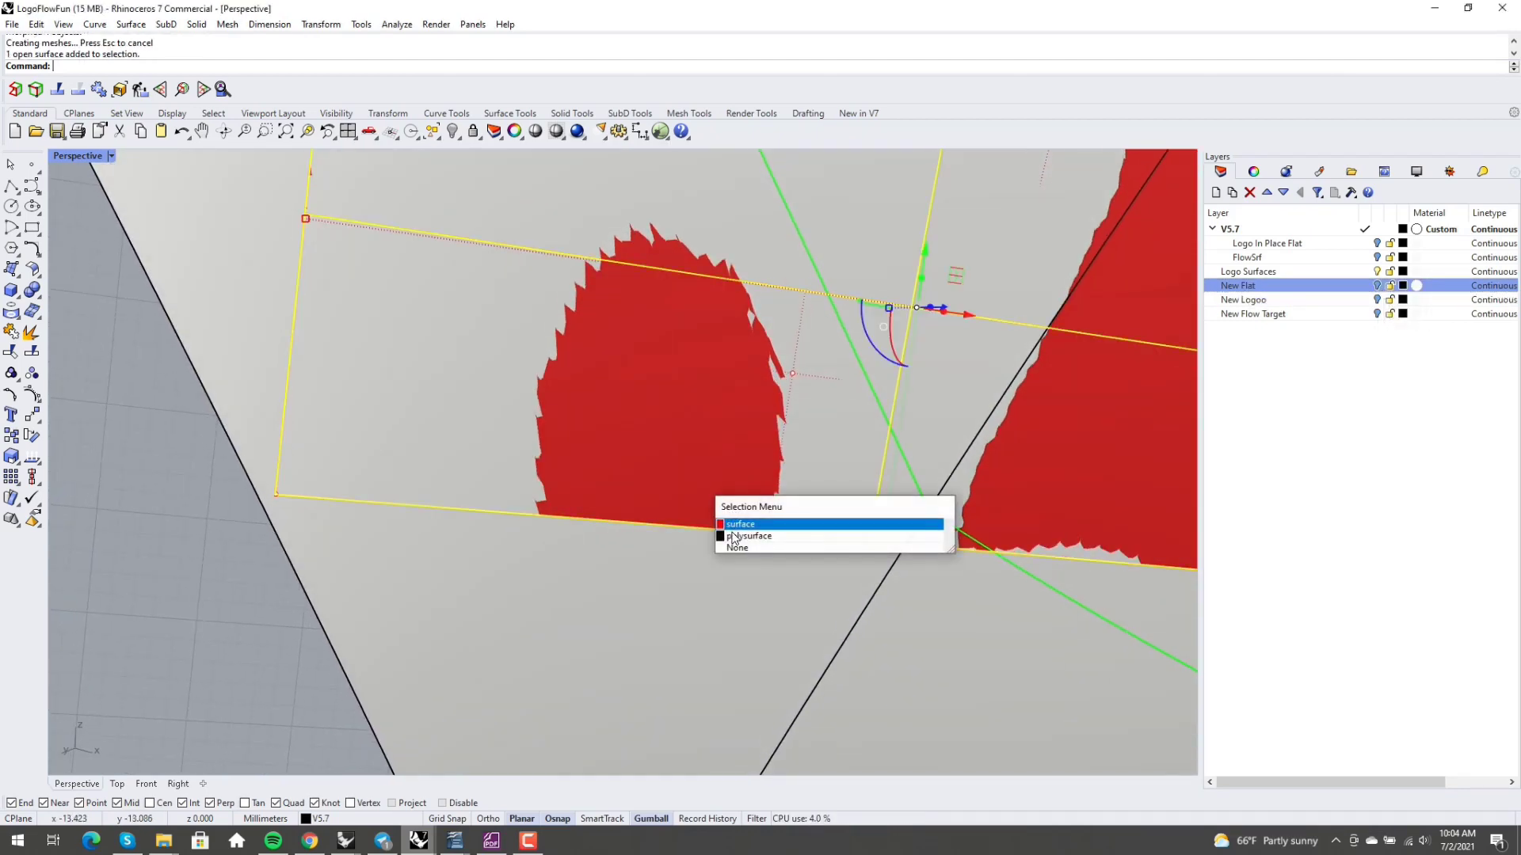
pyautogui.middleClick(681, 507)
pyautogui.click(691, 527)
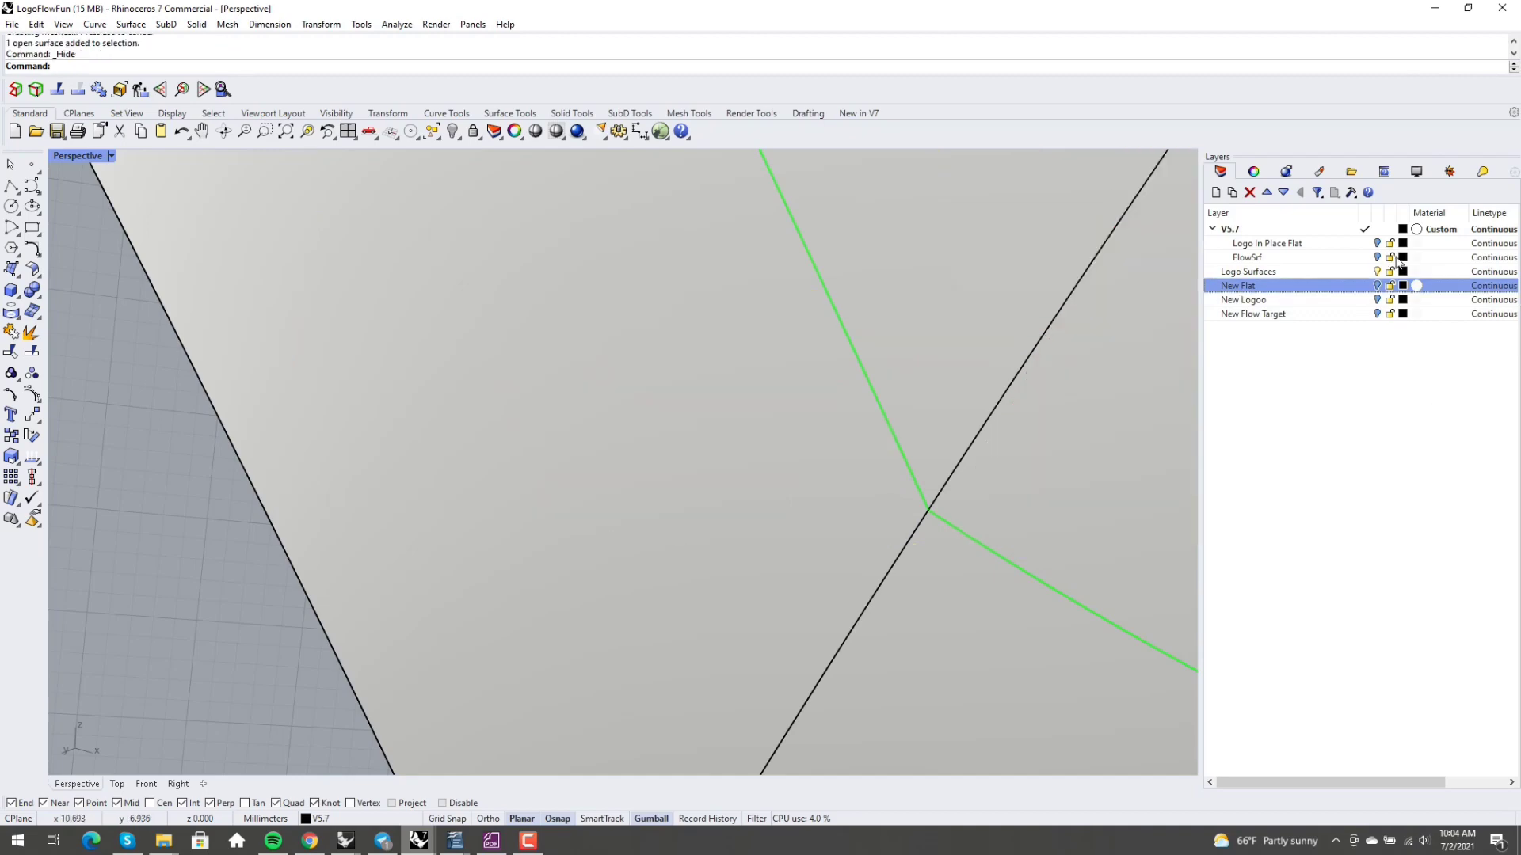
# Step: Turn the New Logoo layer back on and hide the original flat set of extruded letters
pyautogui.click(1378, 299)
pyautogui.moveTo(687, 420); pyautogui.dragTo(530, 507, button='right')
pyautogui.scroll(3, 533, 511)
pyautogui.click(569, 402)
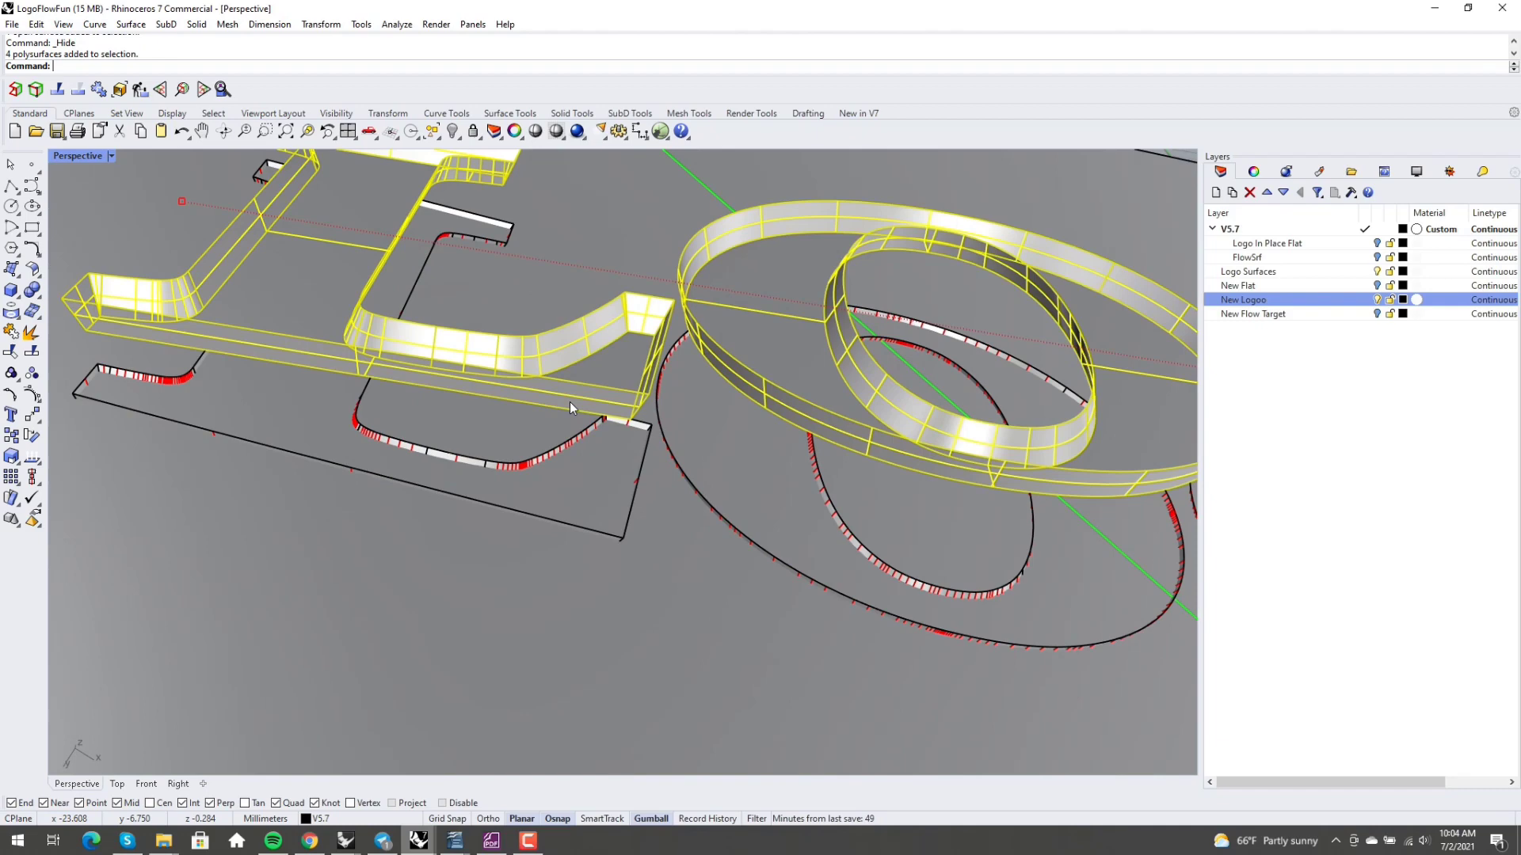
pyautogui.middleClick(569, 402)
pyautogui.click(523, 398)
# Step: Examine how the flowed letters sit on the creased polysurface from several angles
pyautogui.scroll(-4, 520, 401)
pyautogui.scroll(-4, 494, 463)
pyautogui.keyDown('shift'); pyautogui.moveTo(521, 461); pyautogui.dragTo(543, 573, button='right'); pyautogui.keyUp('shift')
pyautogui.scroll(4, 458, 506)
pyautogui.moveTo(459, 506); pyautogui.dragTo(753, 446, button='right')
pyautogui.scroll(-3, 453, 481)
pyautogui.scroll(7, 754, 447)
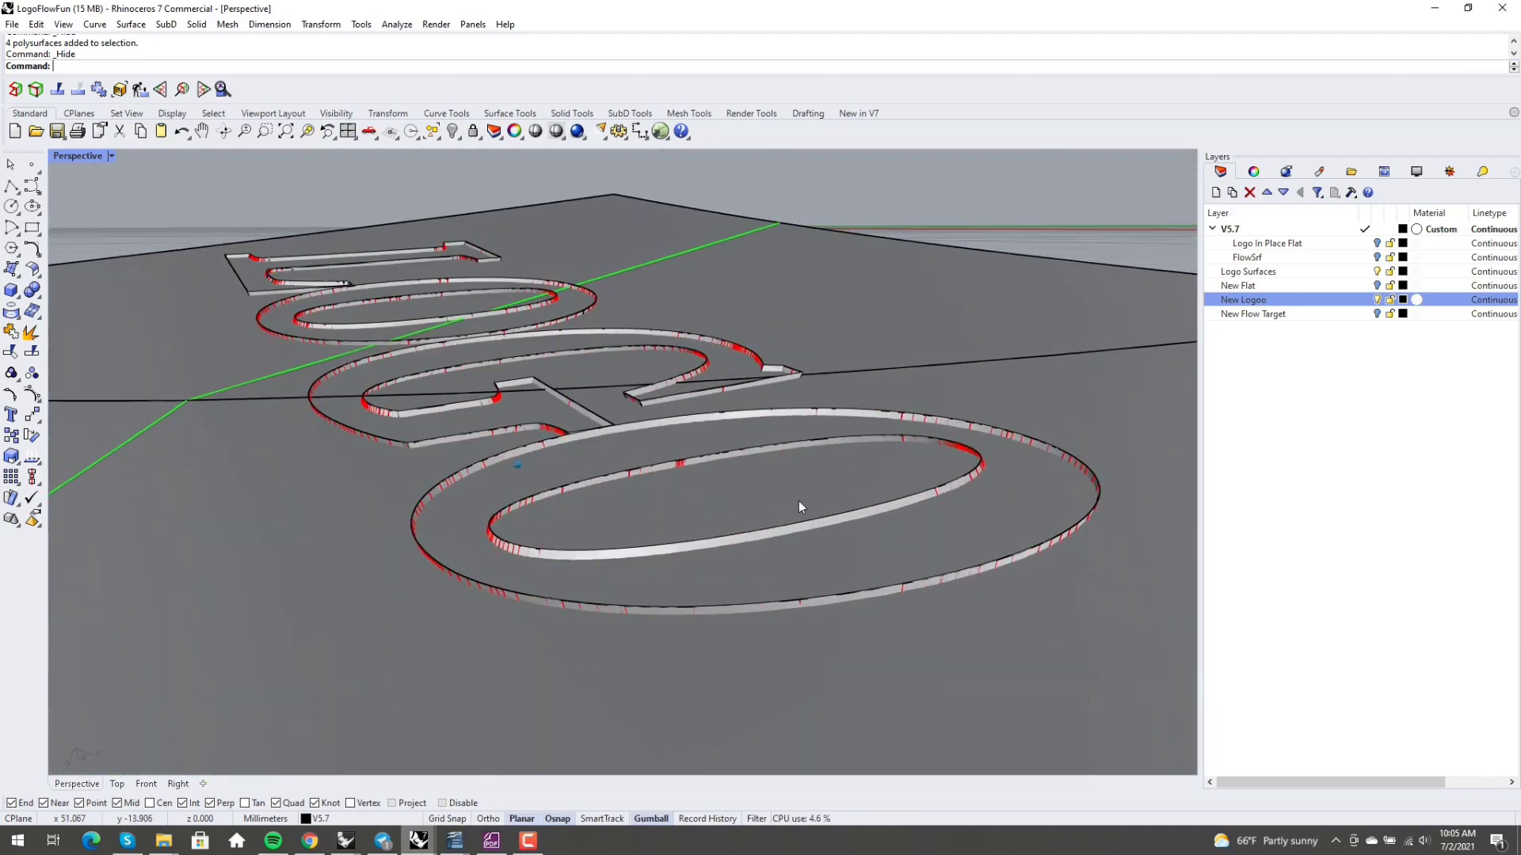
pyautogui.moveTo(798, 501); pyautogui.dragTo(597, 510, button='right')
pyautogui.scroll(4, 720, 522)
pyautogui.scroll(-5, 625, 474)
pyautogui.scroll(10, 439, 569)
pyautogui.scroll(-8, 614, 449)
# Step: Split the creased polysurface using the flowed LOGO letters as cutting objects
pyautogui.click(641, 606)
pyautogui.press('Escape')
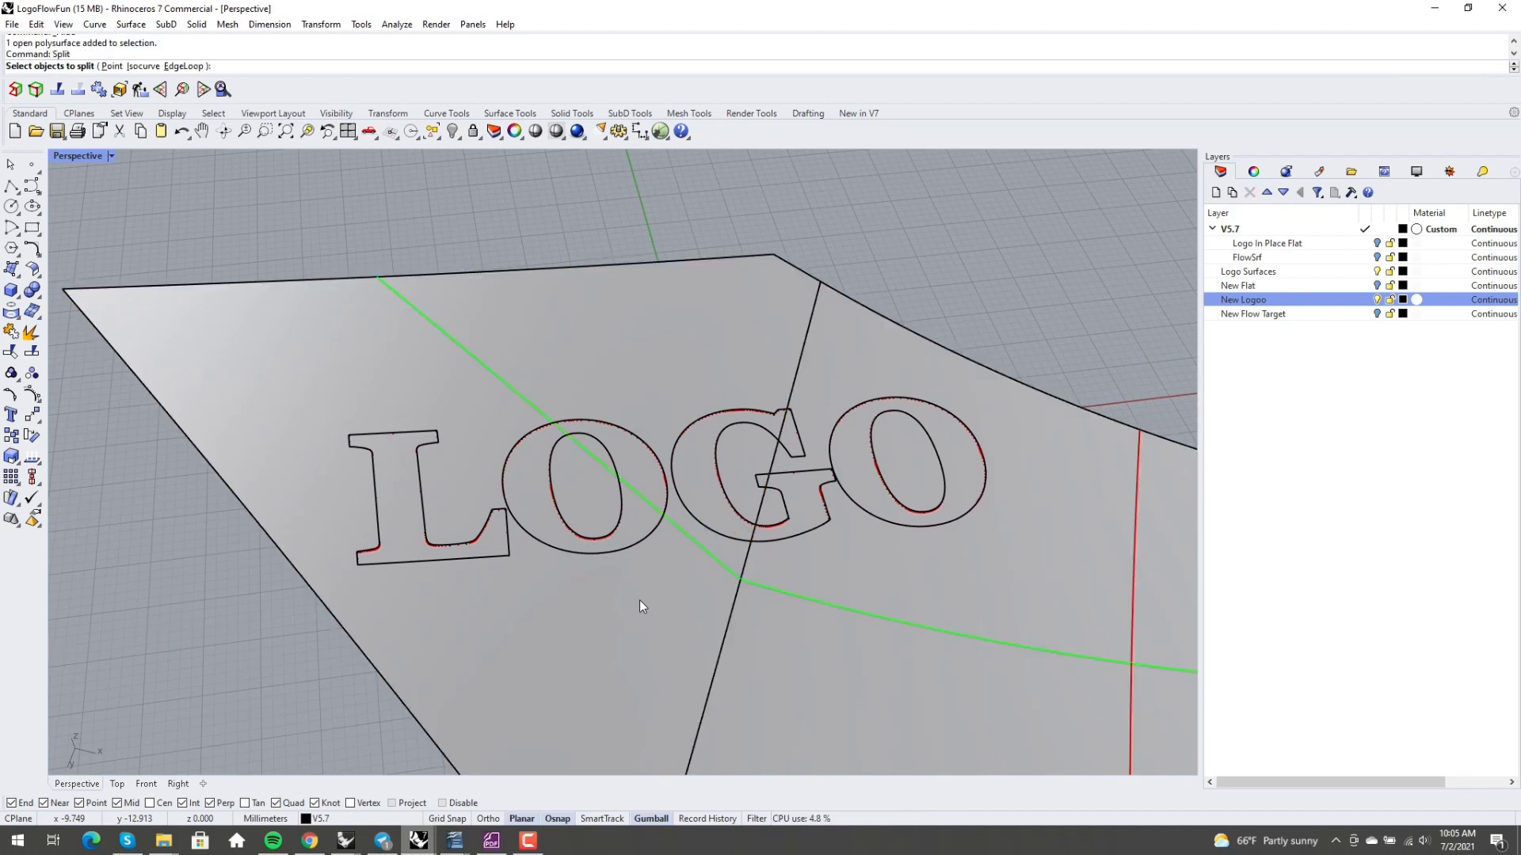
pyautogui.click(642, 606)
pyautogui.press('Return')
pyautogui.click(599, 557)
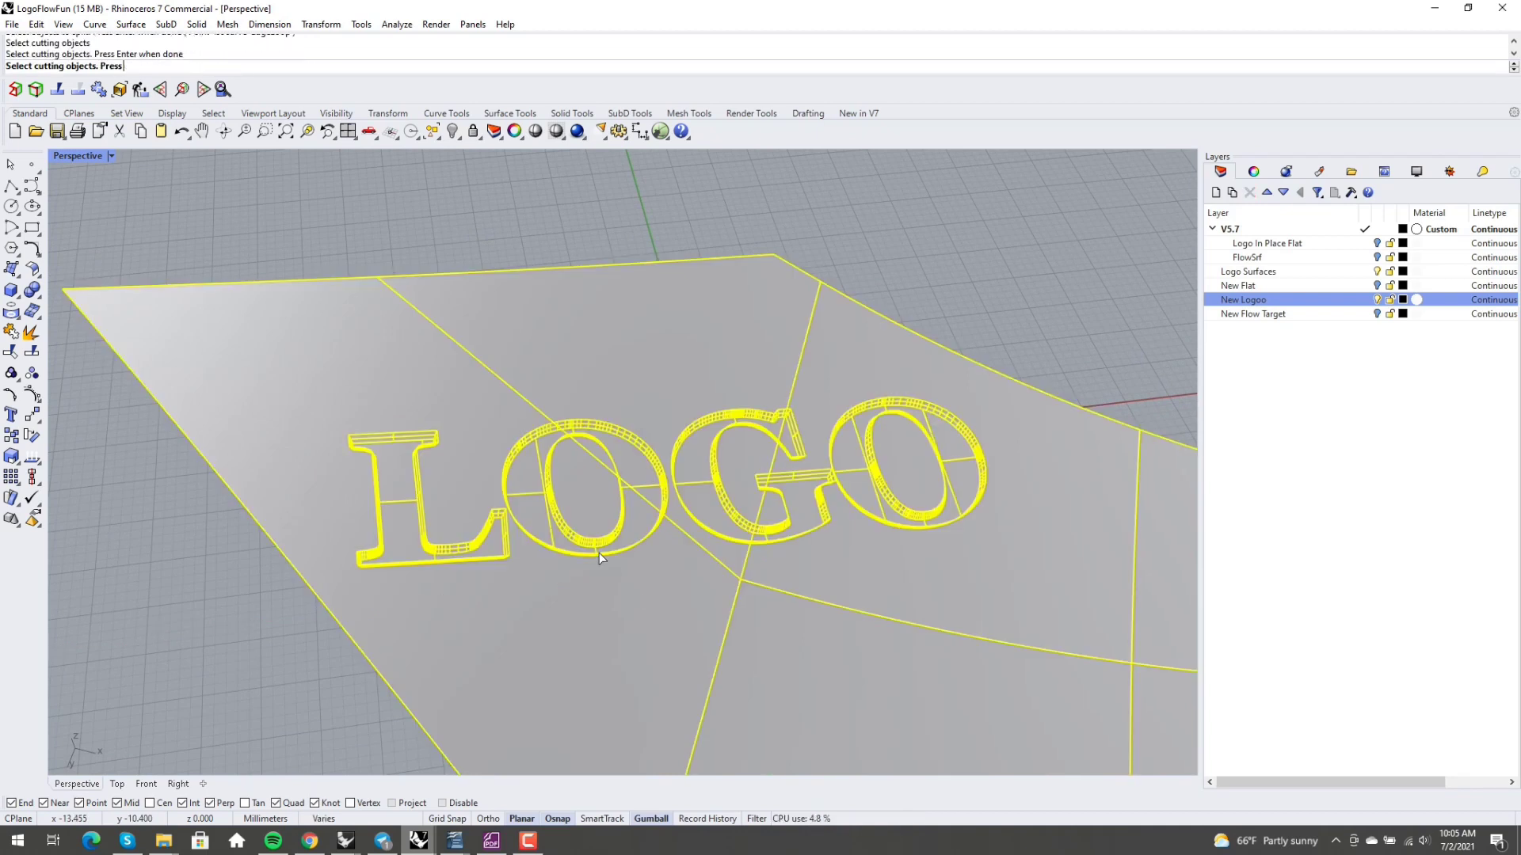
# Step: Delete the split polysurface pieces inside the first O's ring and the L
pyautogui.scroll(5, 596, 550)
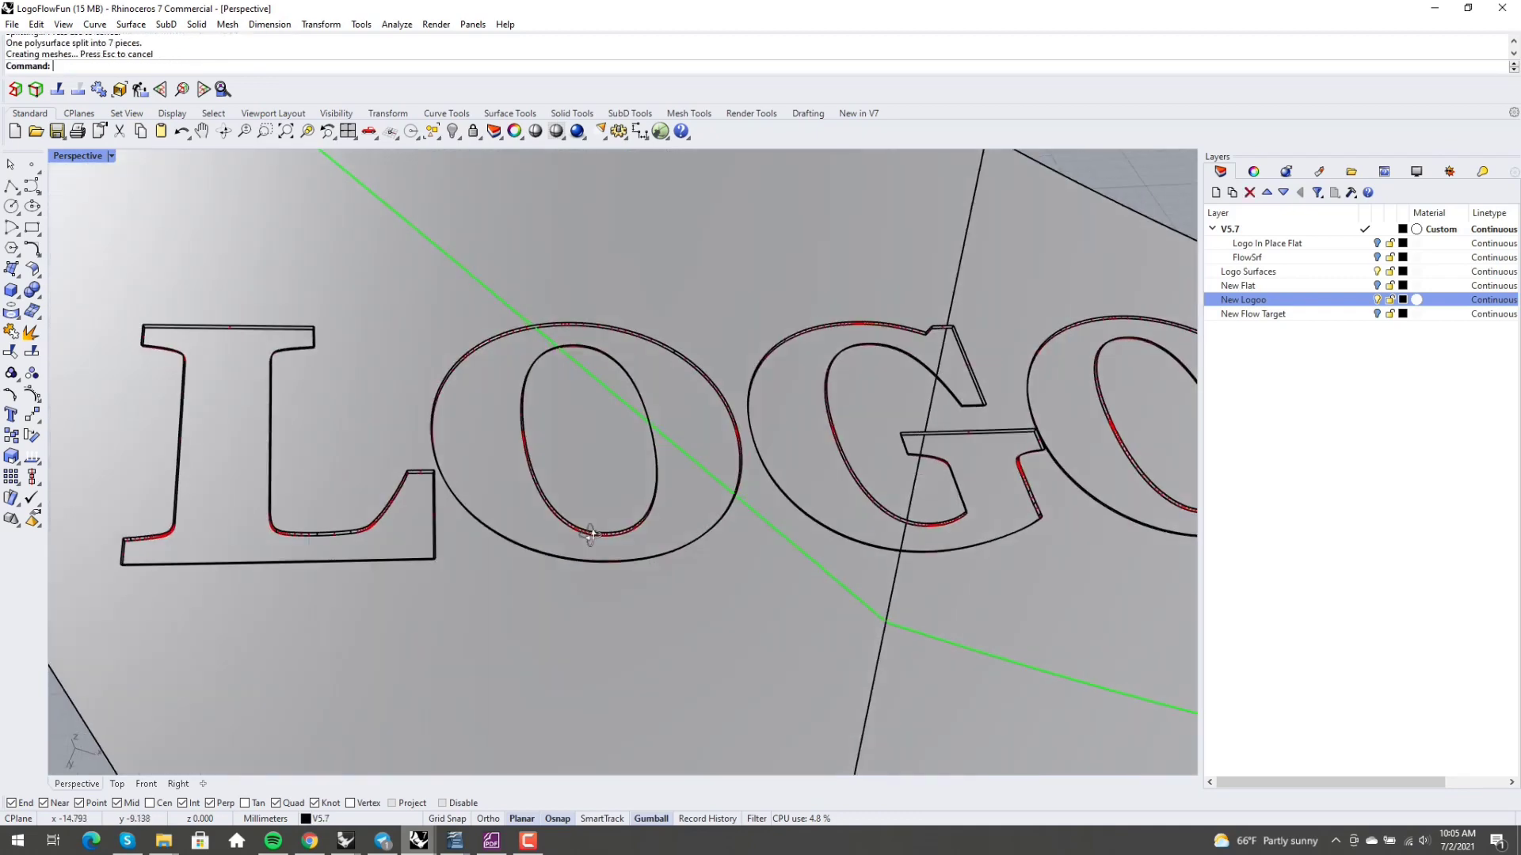
pyautogui.click(586, 544)
pyautogui.press('Delete')
pyautogui.click(396, 543)
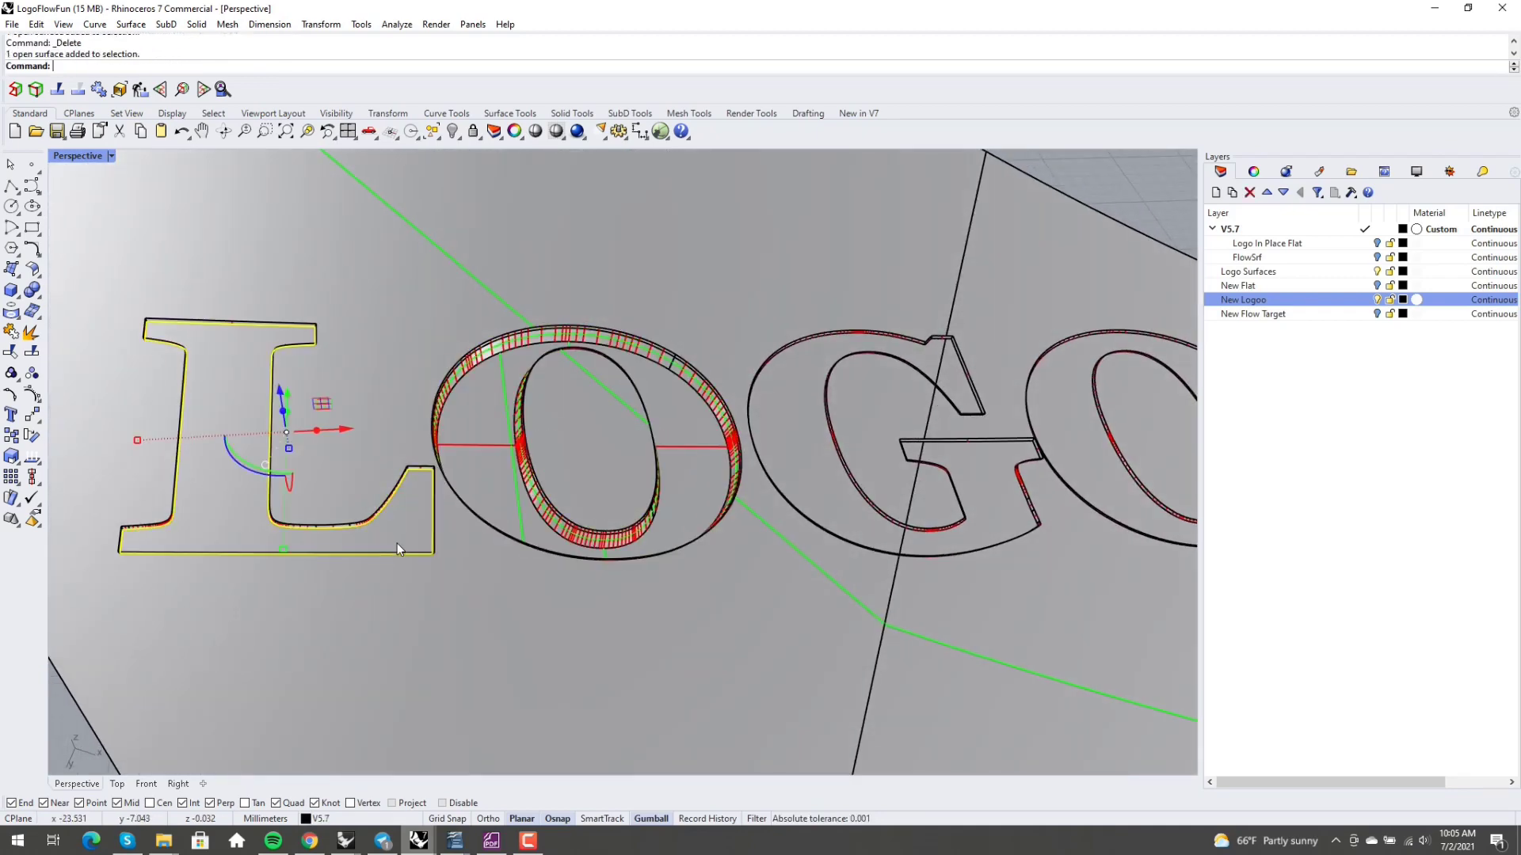
pyautogui.press('Delete')
pyautogui.moveTo(668, 431); pyautogui.dragTo(649, 456, button='right')
# Step: Delete the split polysurface pieces inside the G and the last O's ring, keeping the first O's central island
pyautogui.scroll(7, 615, 467)
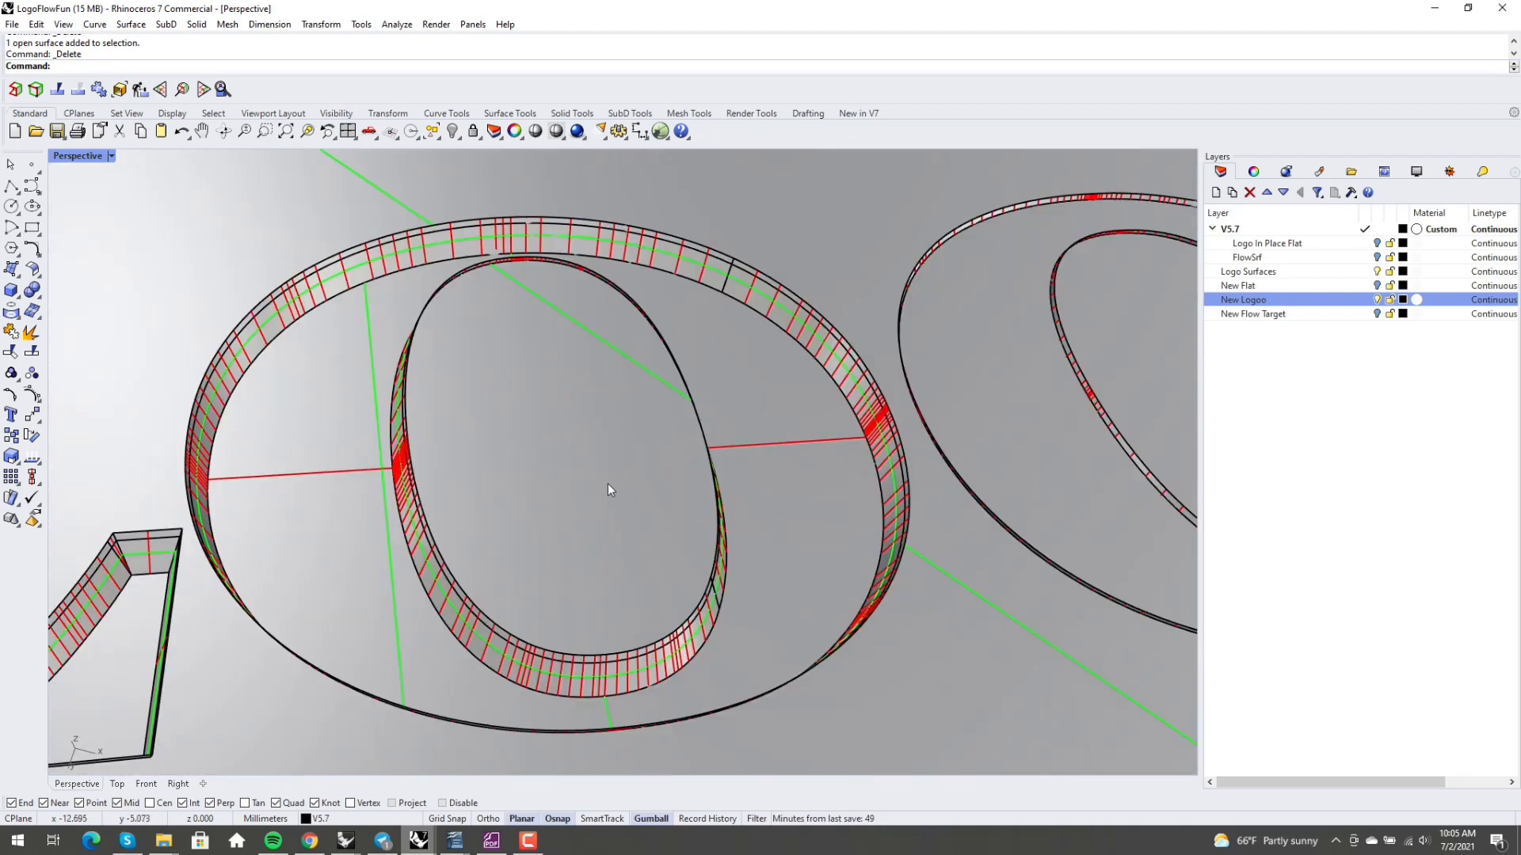
pyautogui.click(611, 485)
pyautogui.scroll(-3, 618, 473)
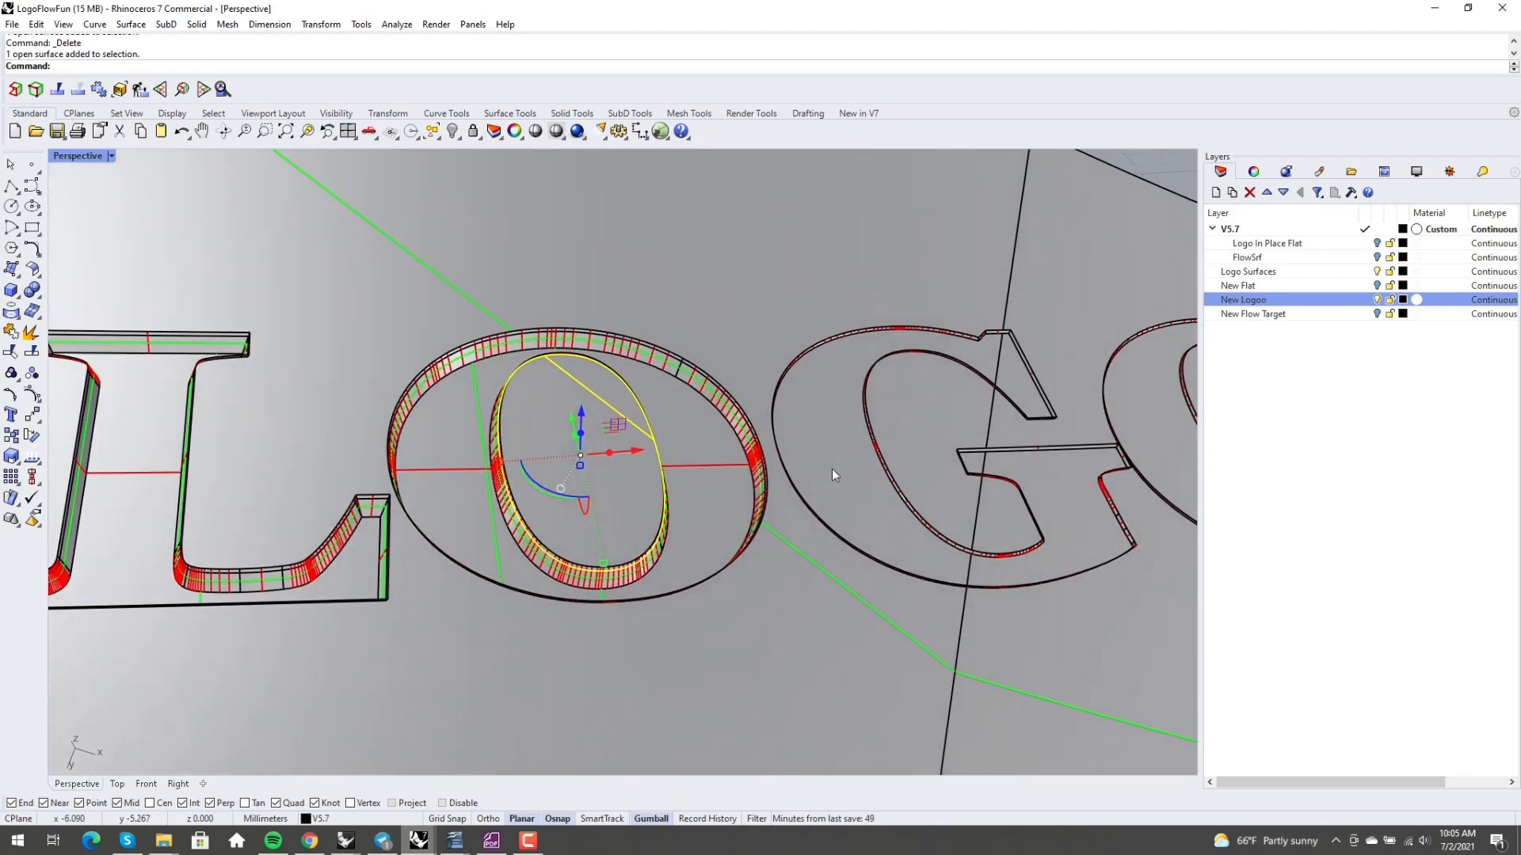
pyautogui.click(853, 459)
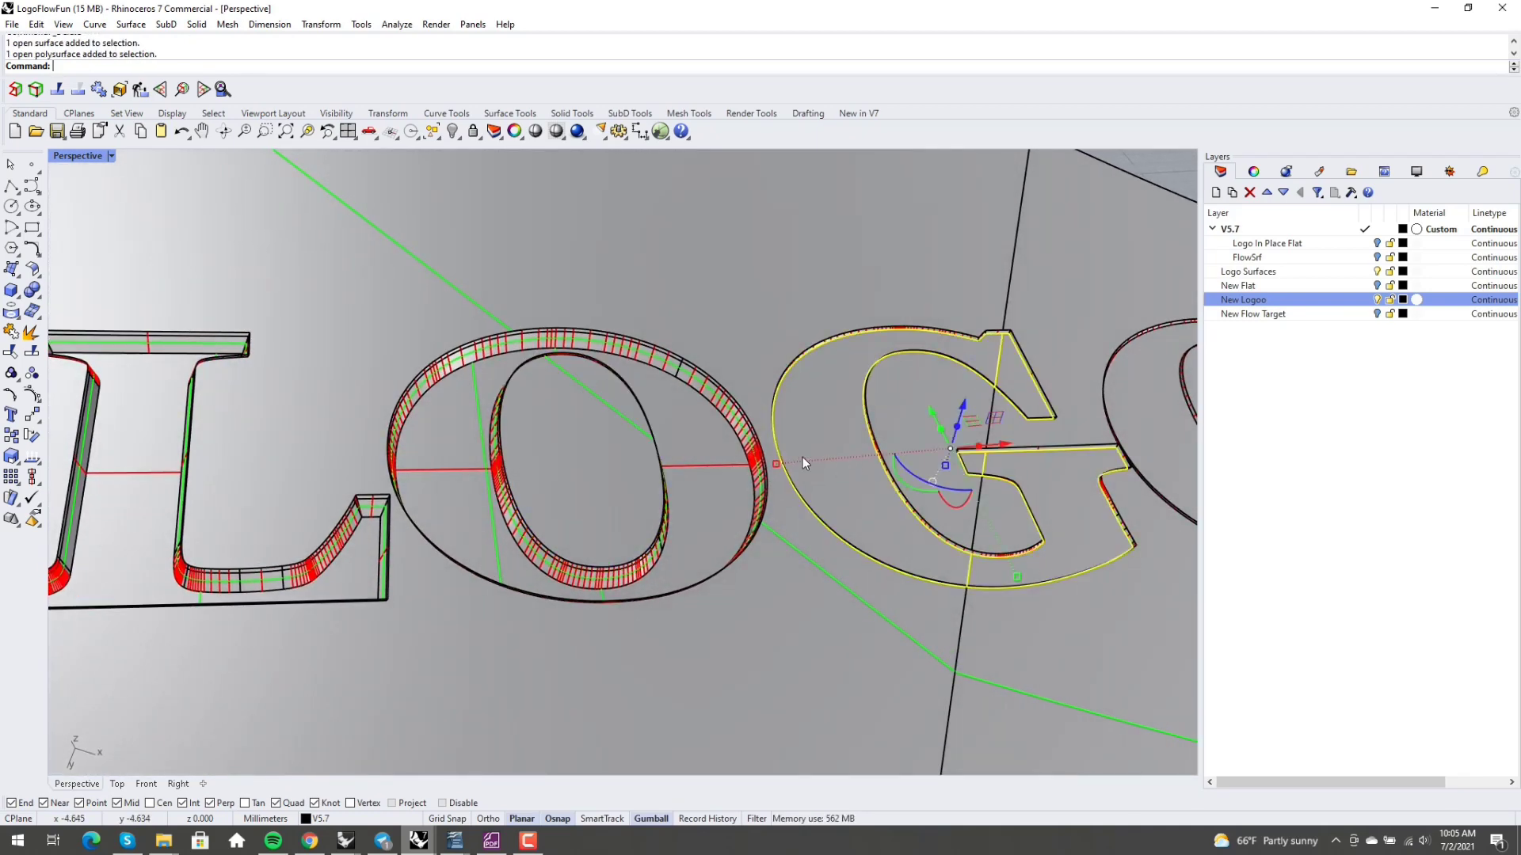
pyautogui.press('Delete')
pyautogui.scroll(-6, 802, 459)
pyautogui.scroll(8, 971, 440)
pyautogui.click(997, 453)
pyautogui.press('Delete')
pyautogui.scroll(-3, 996, 453)
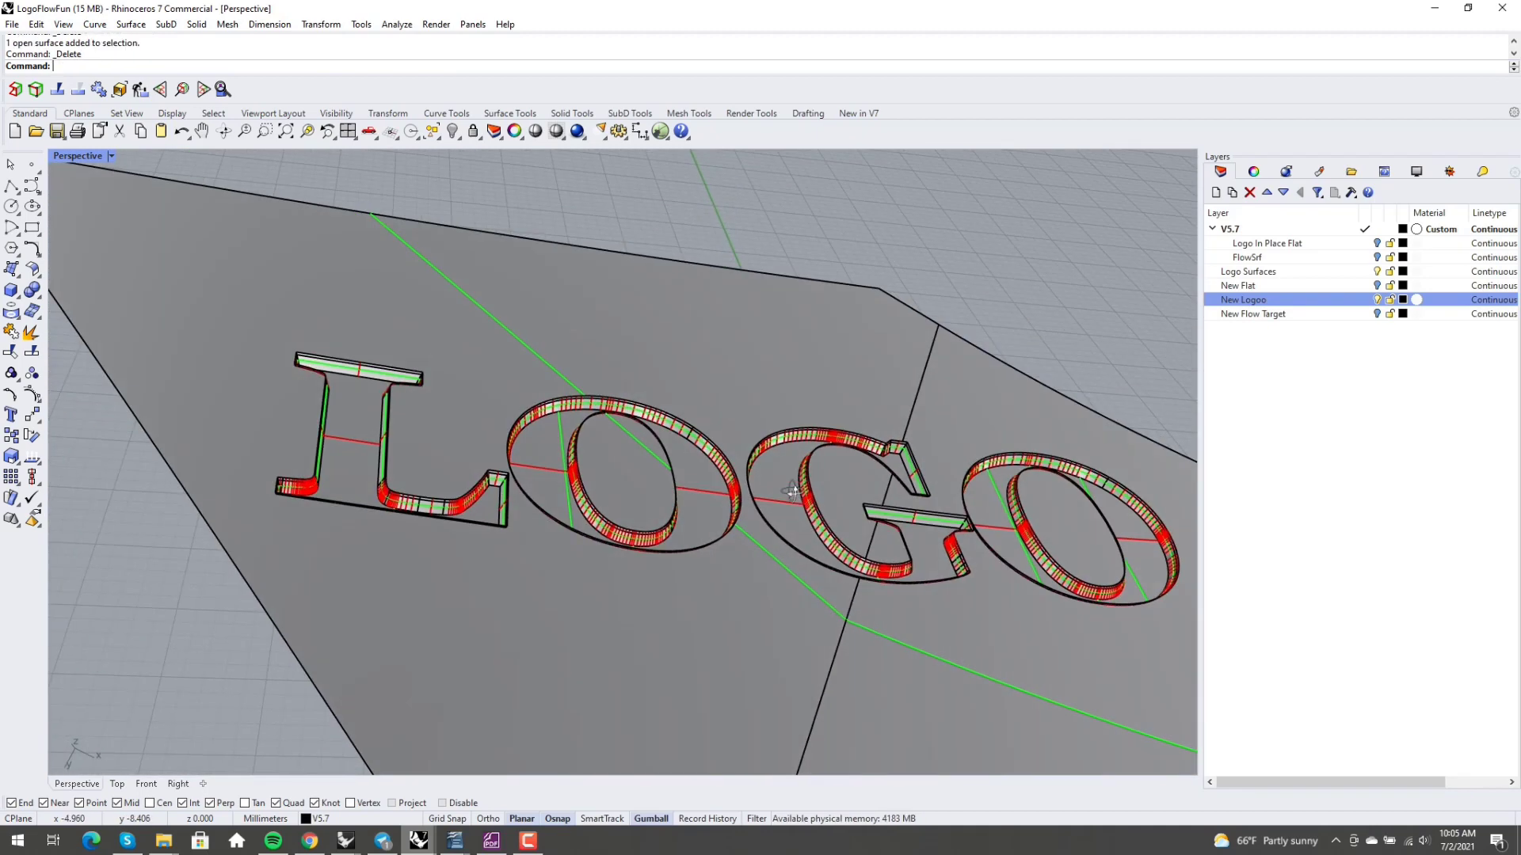
# Step: Split the grouped LOGO letters using the creased polysurface as the cutting object
pyautogui.scroll(4, 724, 504)
pyautogui.write('split')
pyautogui.press('Return')
pyautogui.click(589, 567)
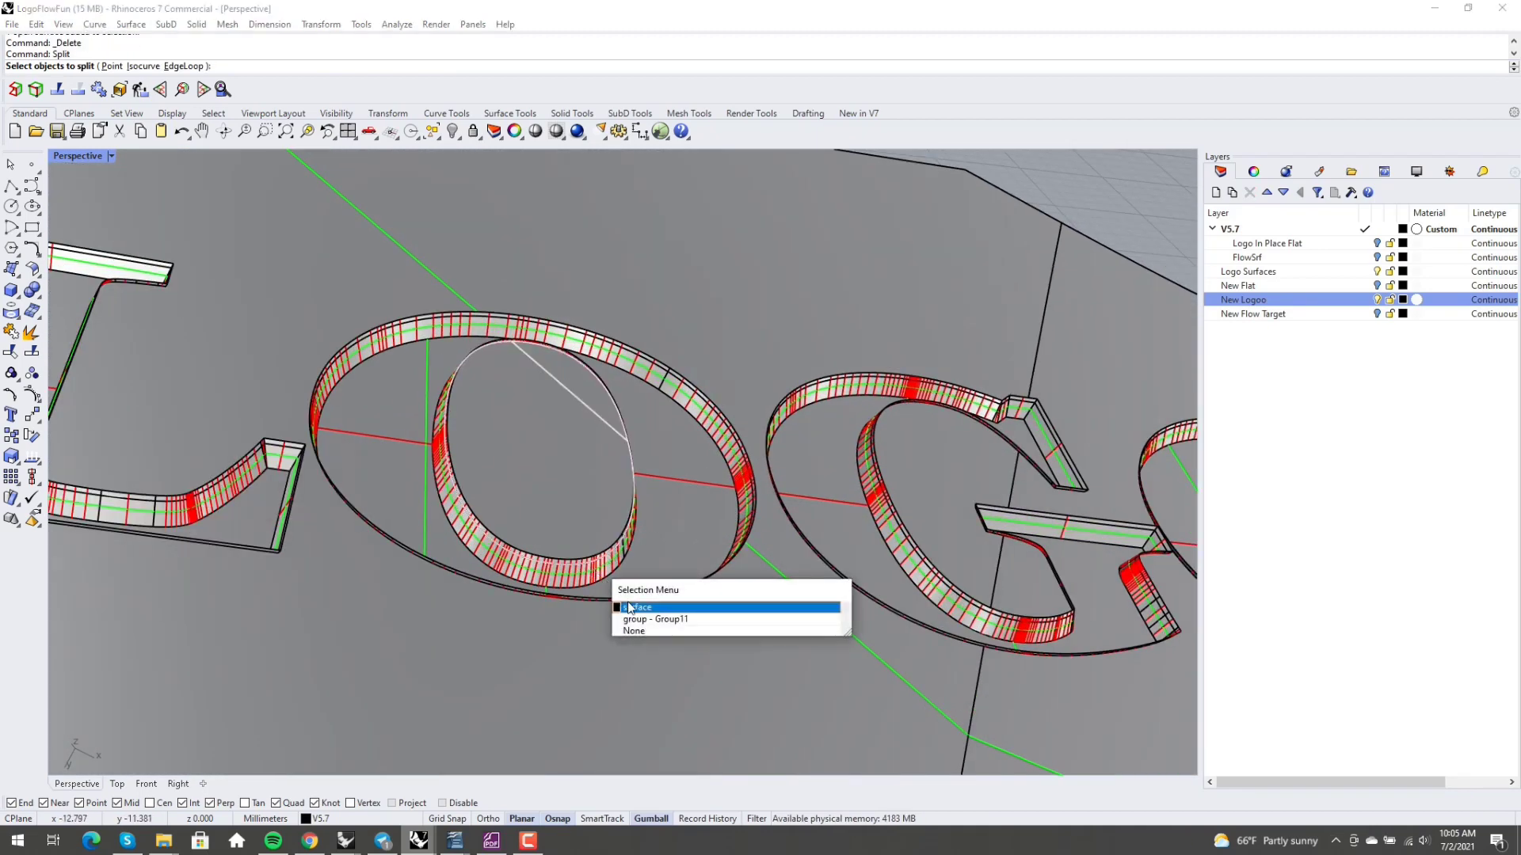
pyautogui.click(630, 623)
pyautogui.press('Return')
pyautogui.scroll(-3, 630, 619)
pyautogui.click(645, 621)
pyautogui.press('Return')
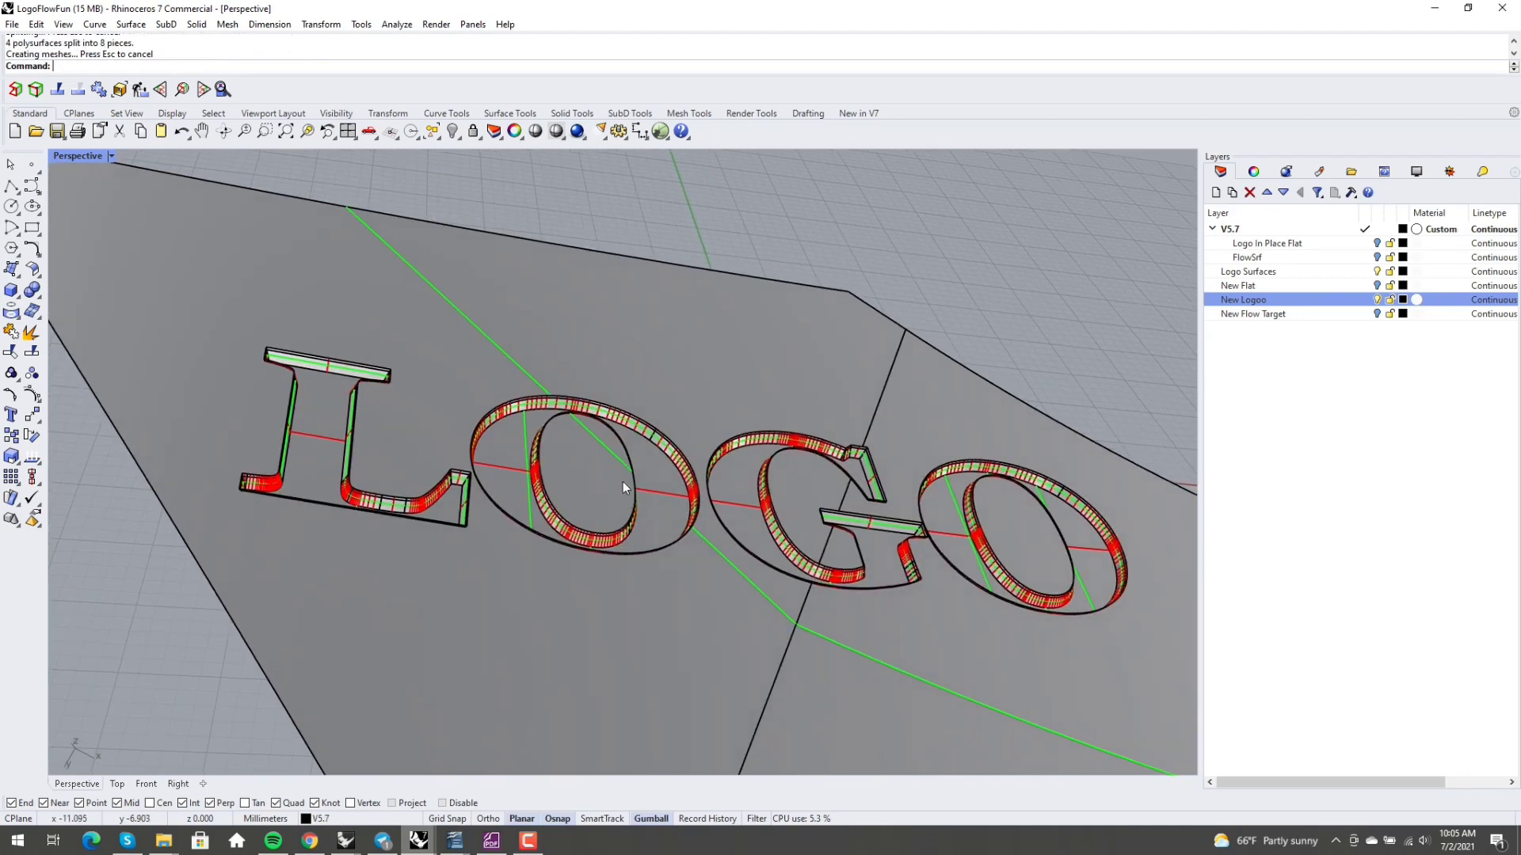
pyautogui.scroll(5, 622, 481)
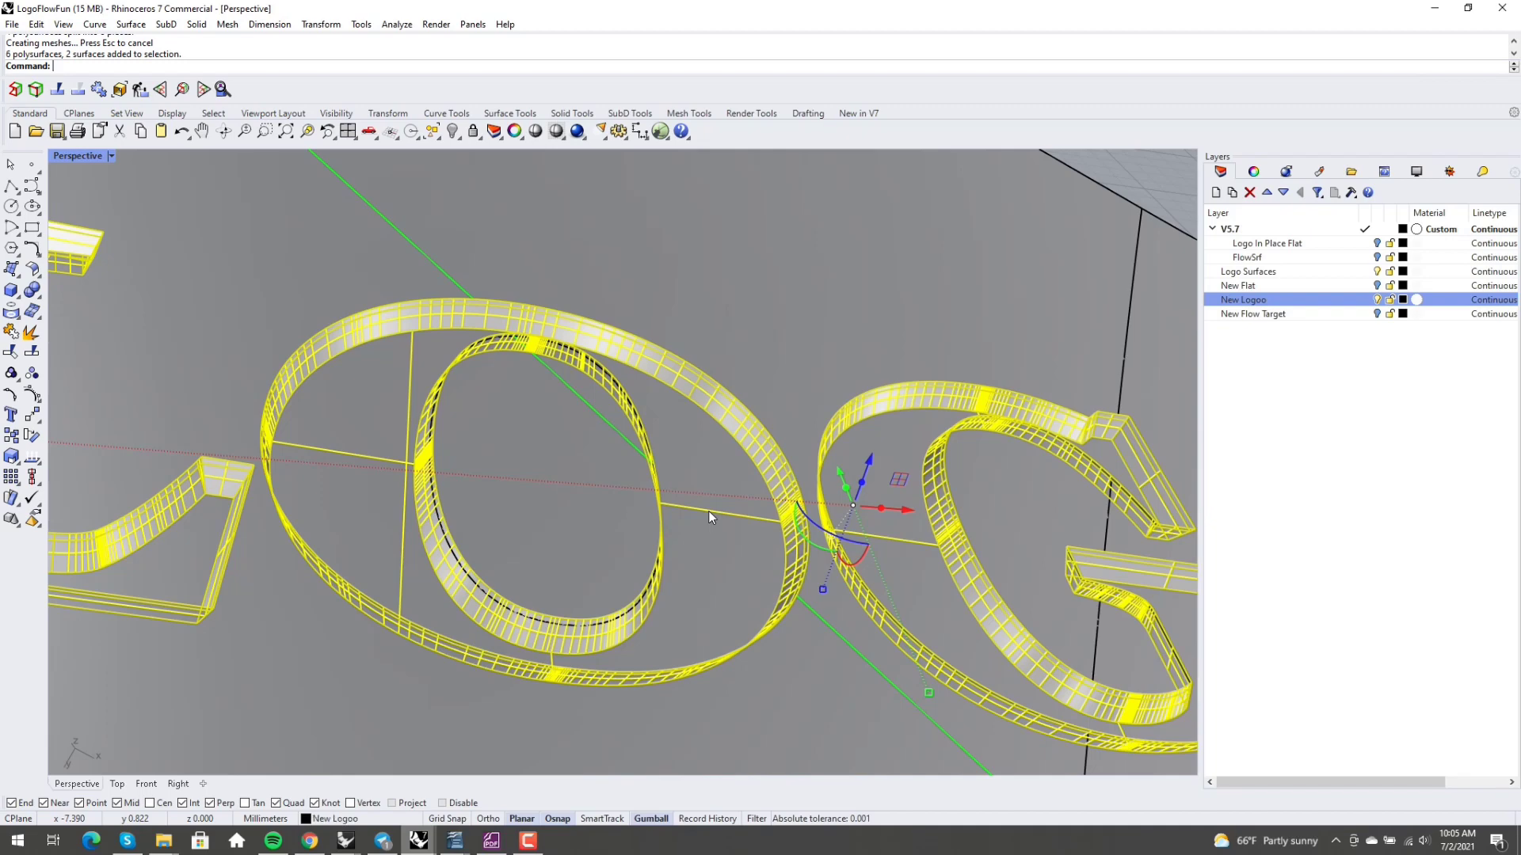
# Step: Ungroup the split letter pieces and delete the excess strip along the first O's outer wall
pyautogui.write('group')
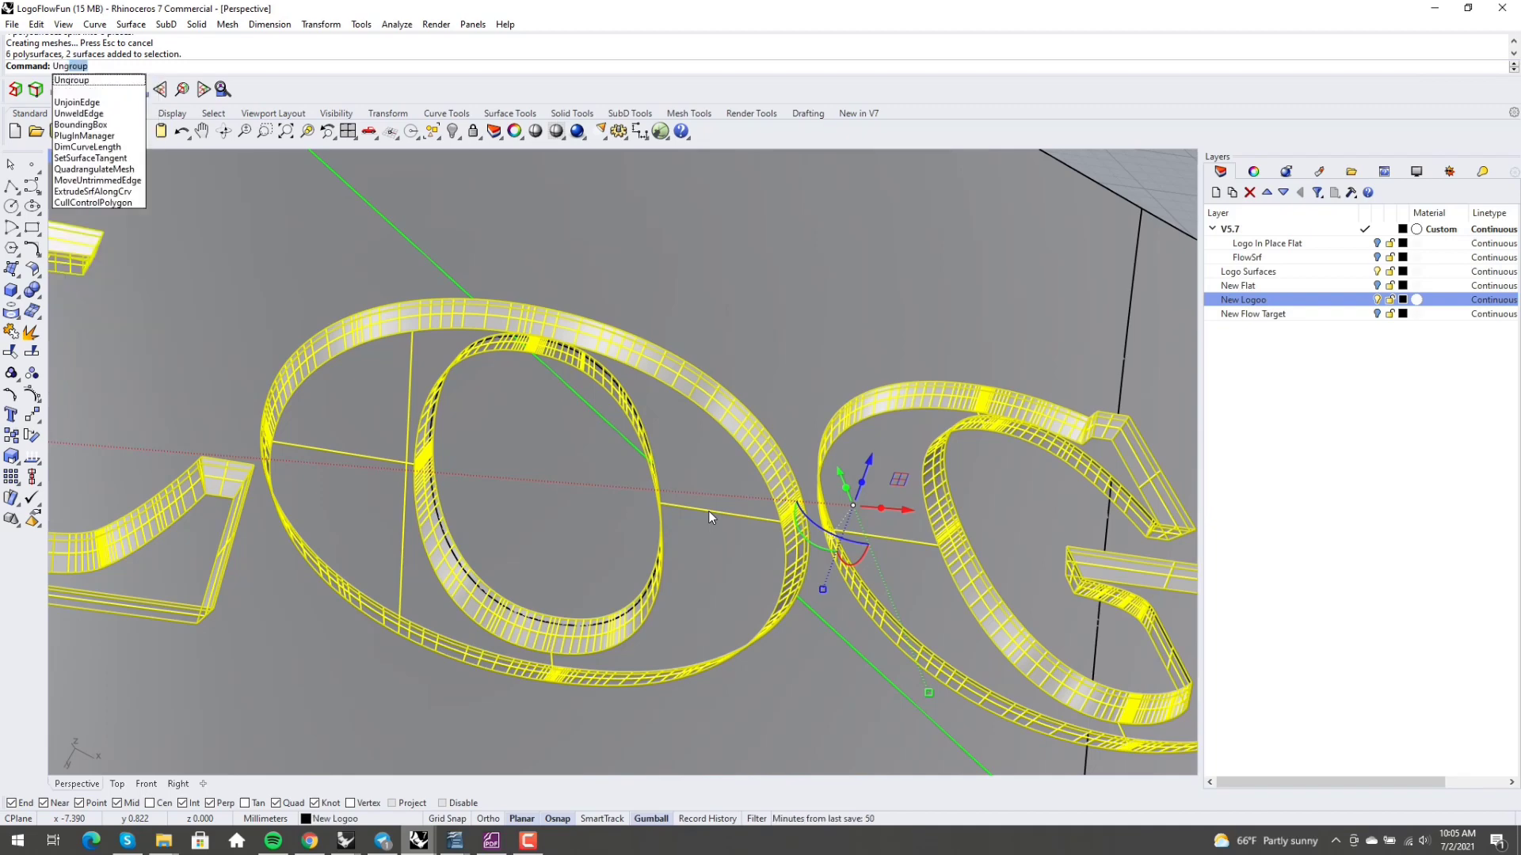
pyautogui.press('Return')
pyautogui.scroll(5, 717, 450)
pyautogui.click(761, 387)
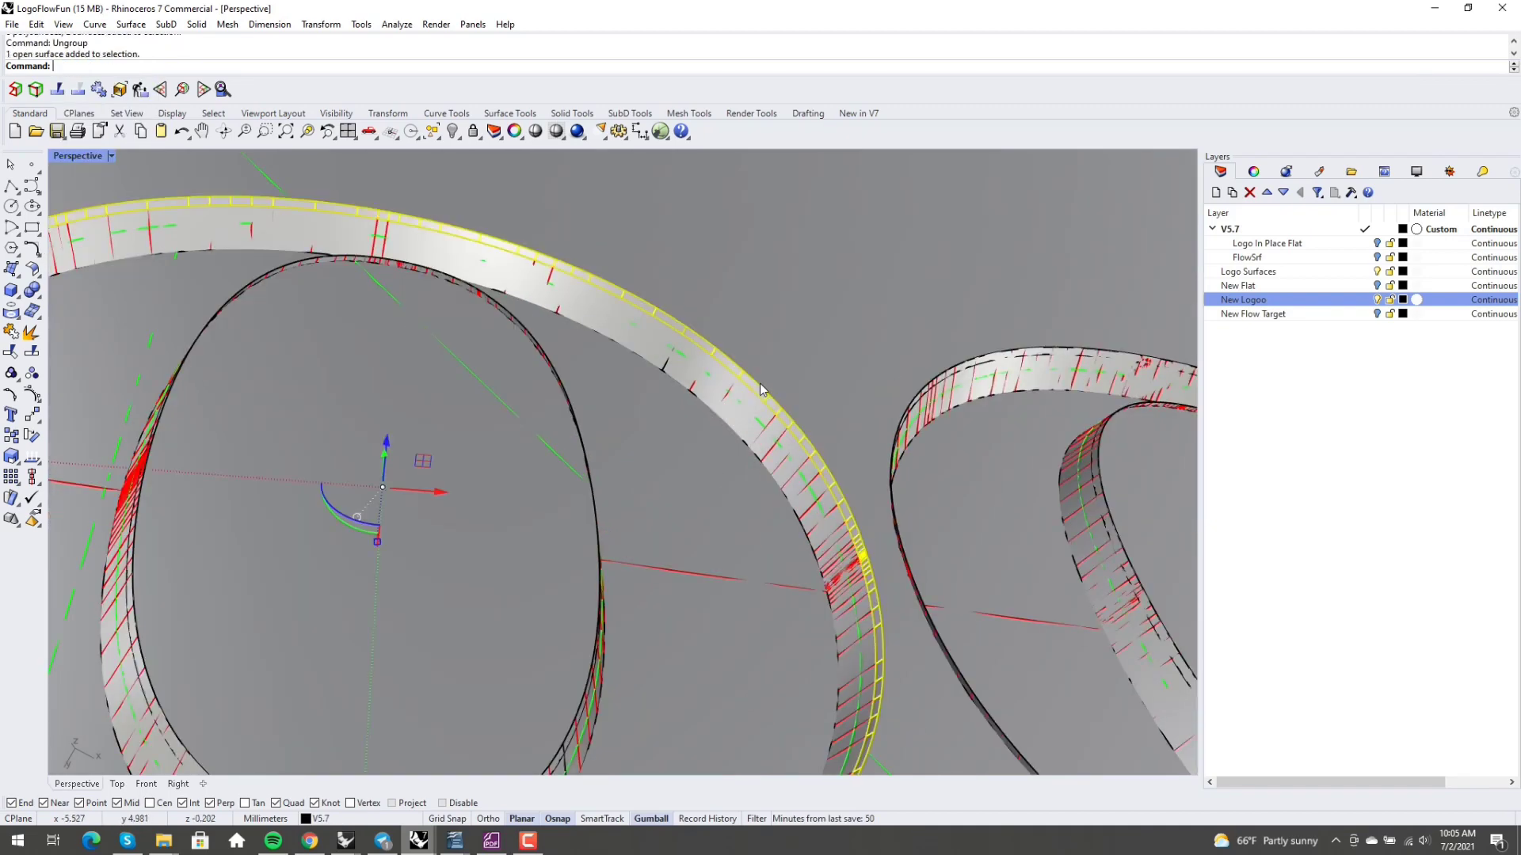
pyautogui.press('Delete')
# Step: Delete the excess split strips along the outer edges of the G and the last O
pyautogui.scroll(-8, 760, 386)
pyautogui.moveTo(761, 386); pyautogui.dragTo(766, 454, button='right')
pyautogui.scroll(7, 857, 368)
pyautogui.scroll(5, 857, 367)
pyautogui.moveTo(857, 367); pyautogui.dragTo(860, 282, button='right')
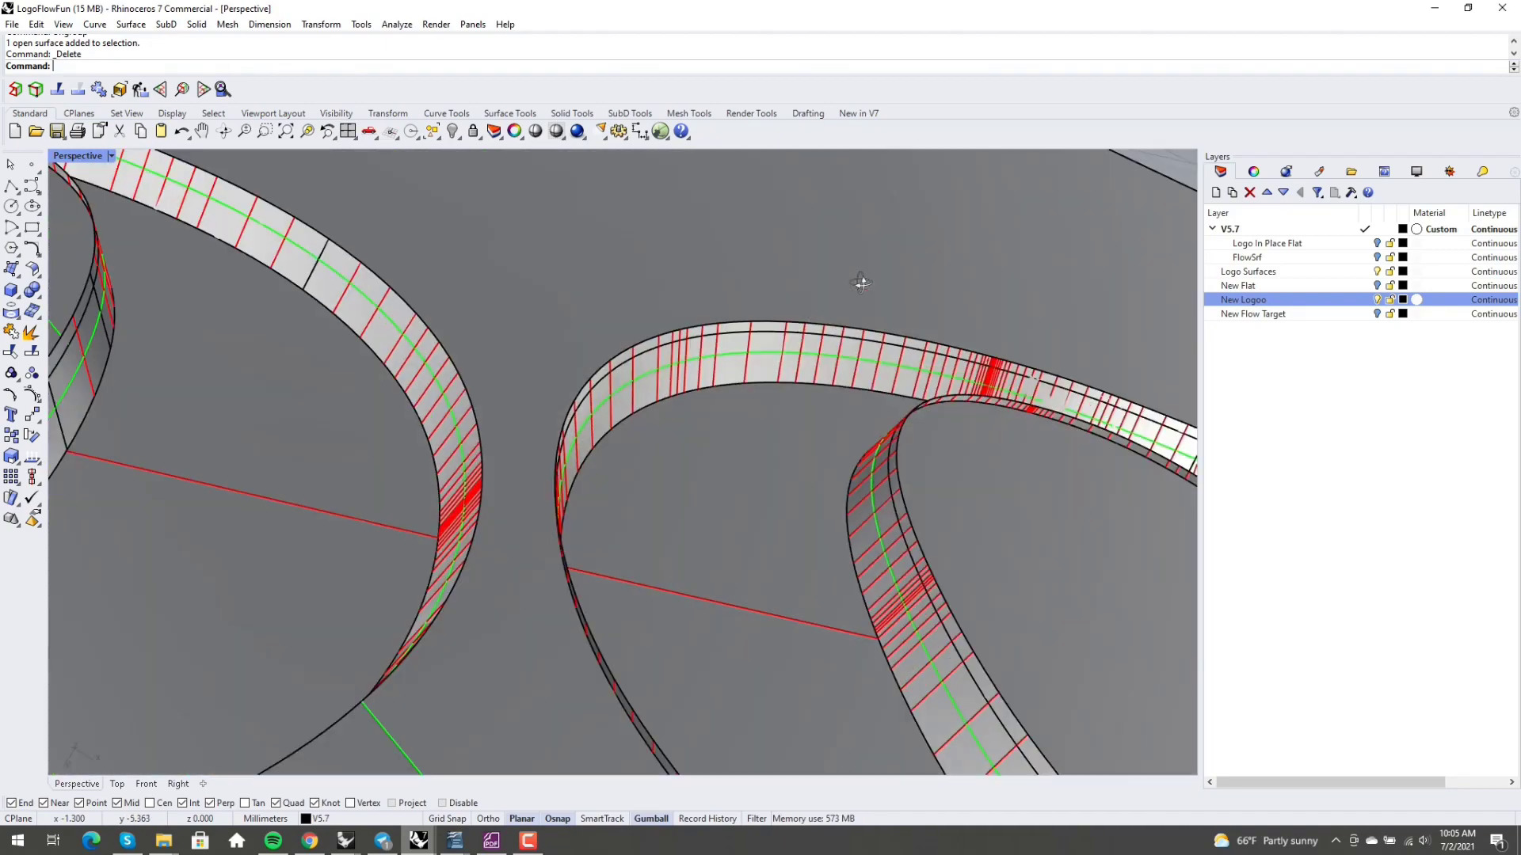
pyautogui.click(856, 321)
pyautogui.press('Delete')
pyautogui.scroll(-5, 824, 330)
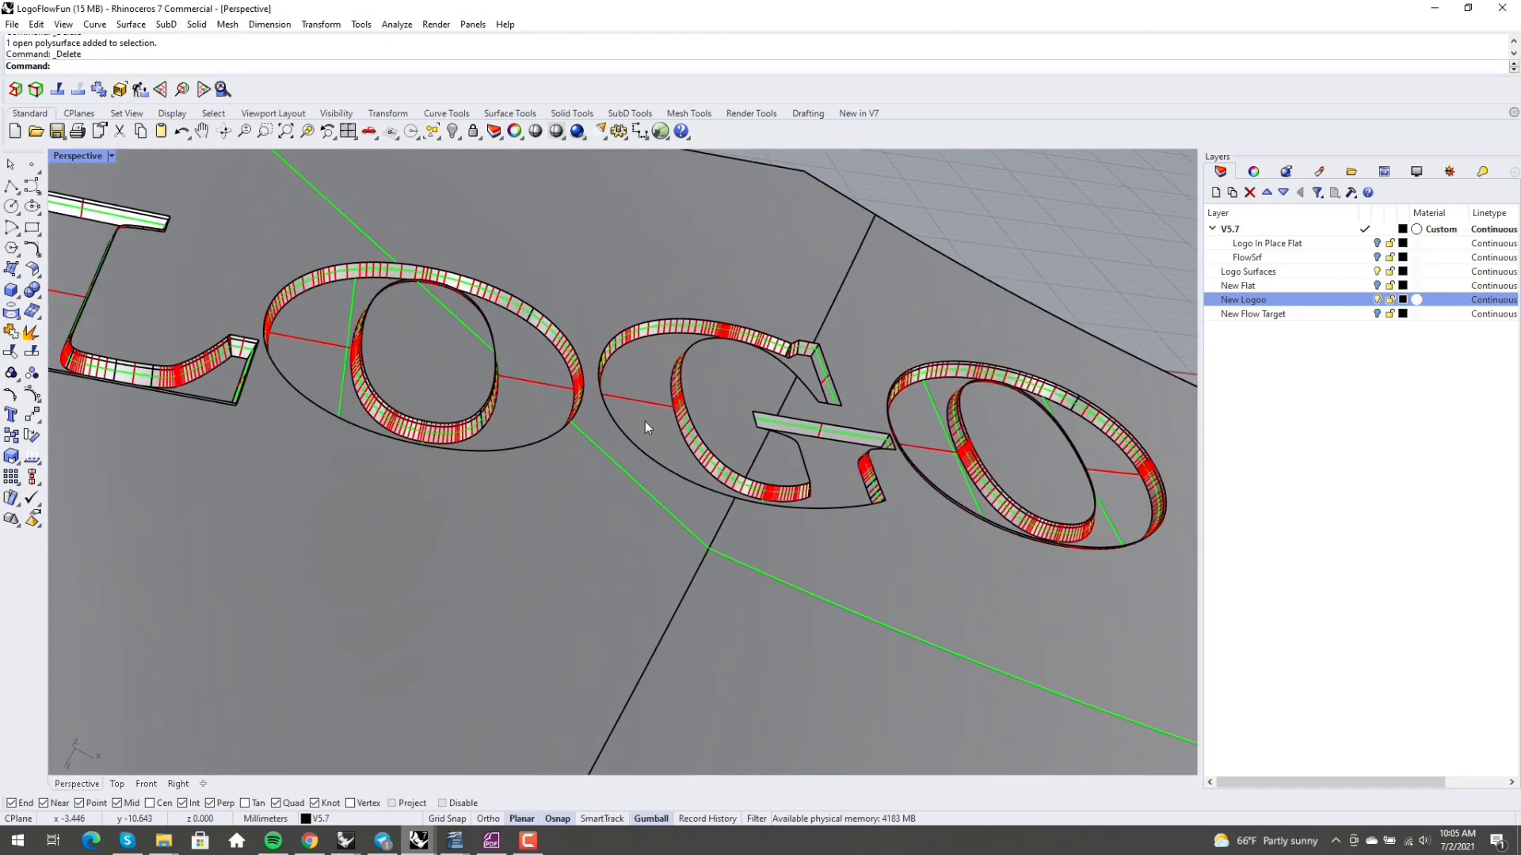
pyautogui.scroll(5, 1019, 358)
pyautogui.click(997, 362)
pyautogui.press('Delete')
# Step: Delete the excess split strip along the edge of the L
pyautogui.scroll(-5, 986, 338)
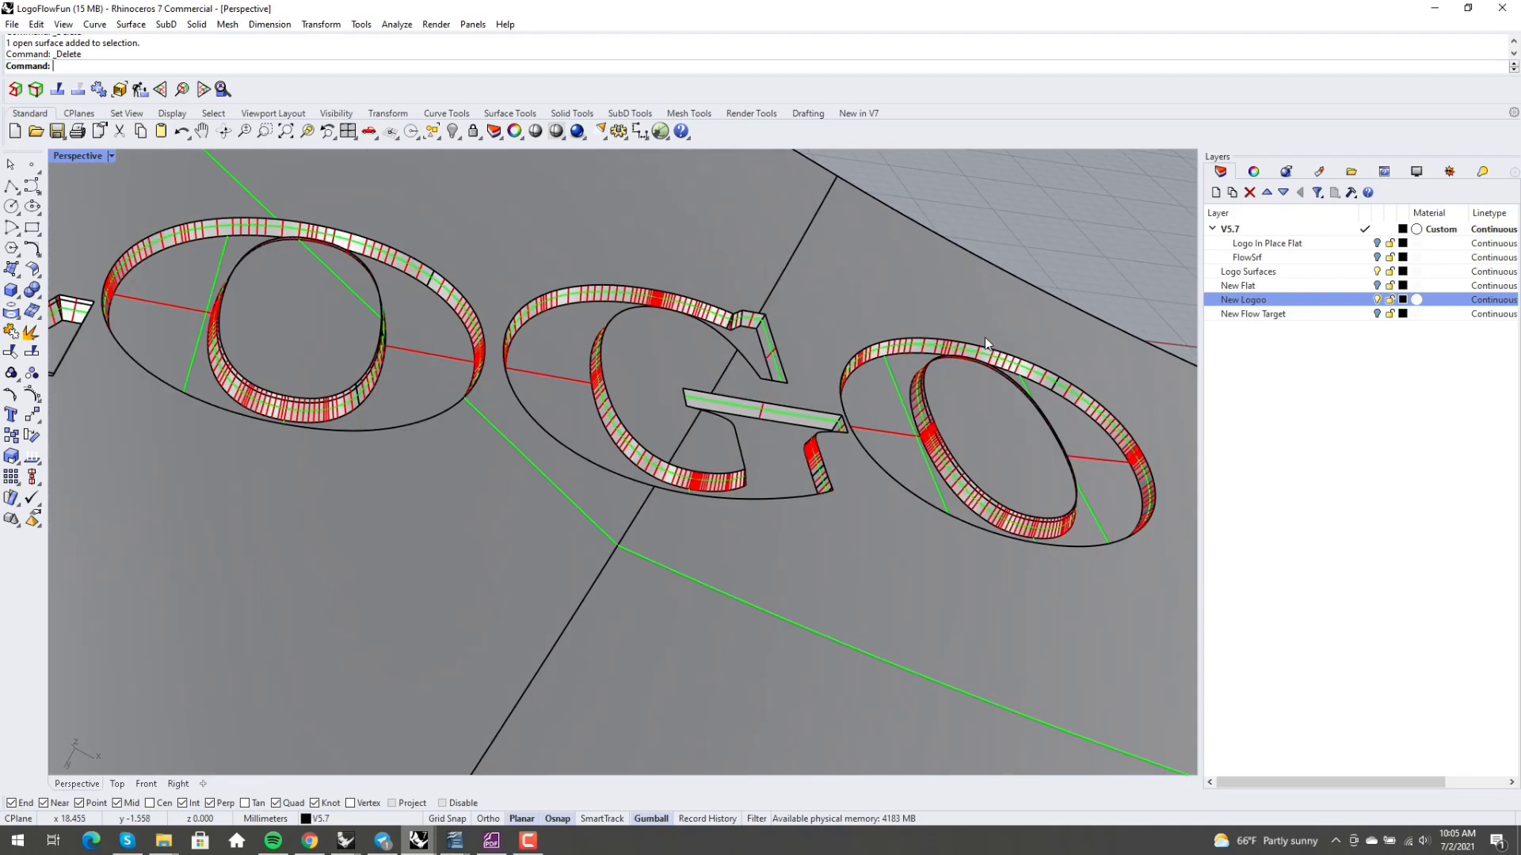
pyautogui.scroll(-3, 985, 337)
pyautogui.scroll(6, 396, 292)
pyautogui.click(570, 170)
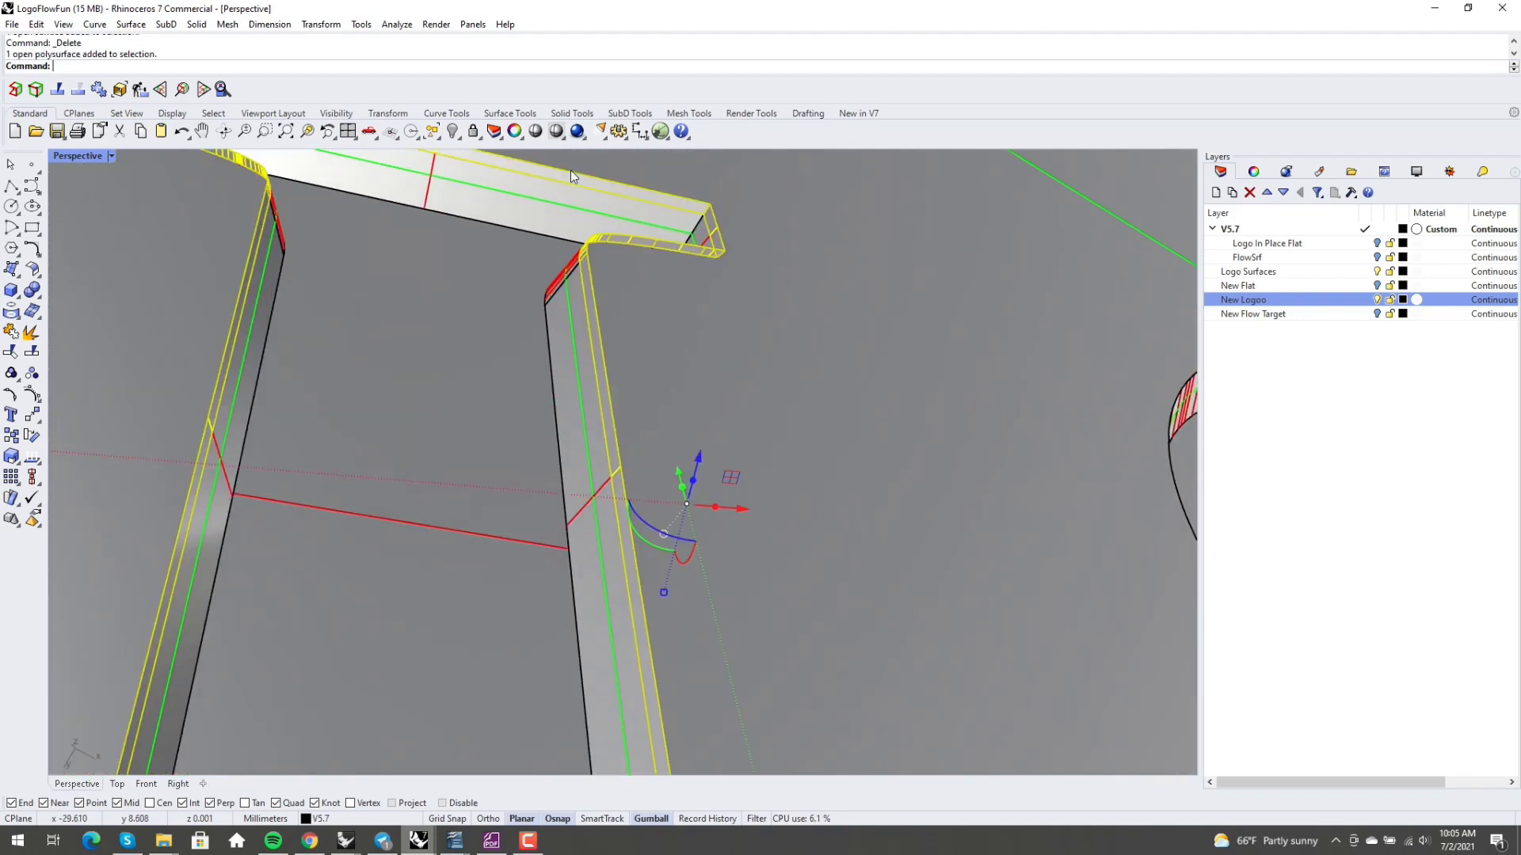
pyautogui.press('Delete')
# Step: Split the walls of both O letters using their central islands as cutting objects
pyautogui.scroll(-3, 525, 292)
pyautogui.scroll(6, 1020, 429)
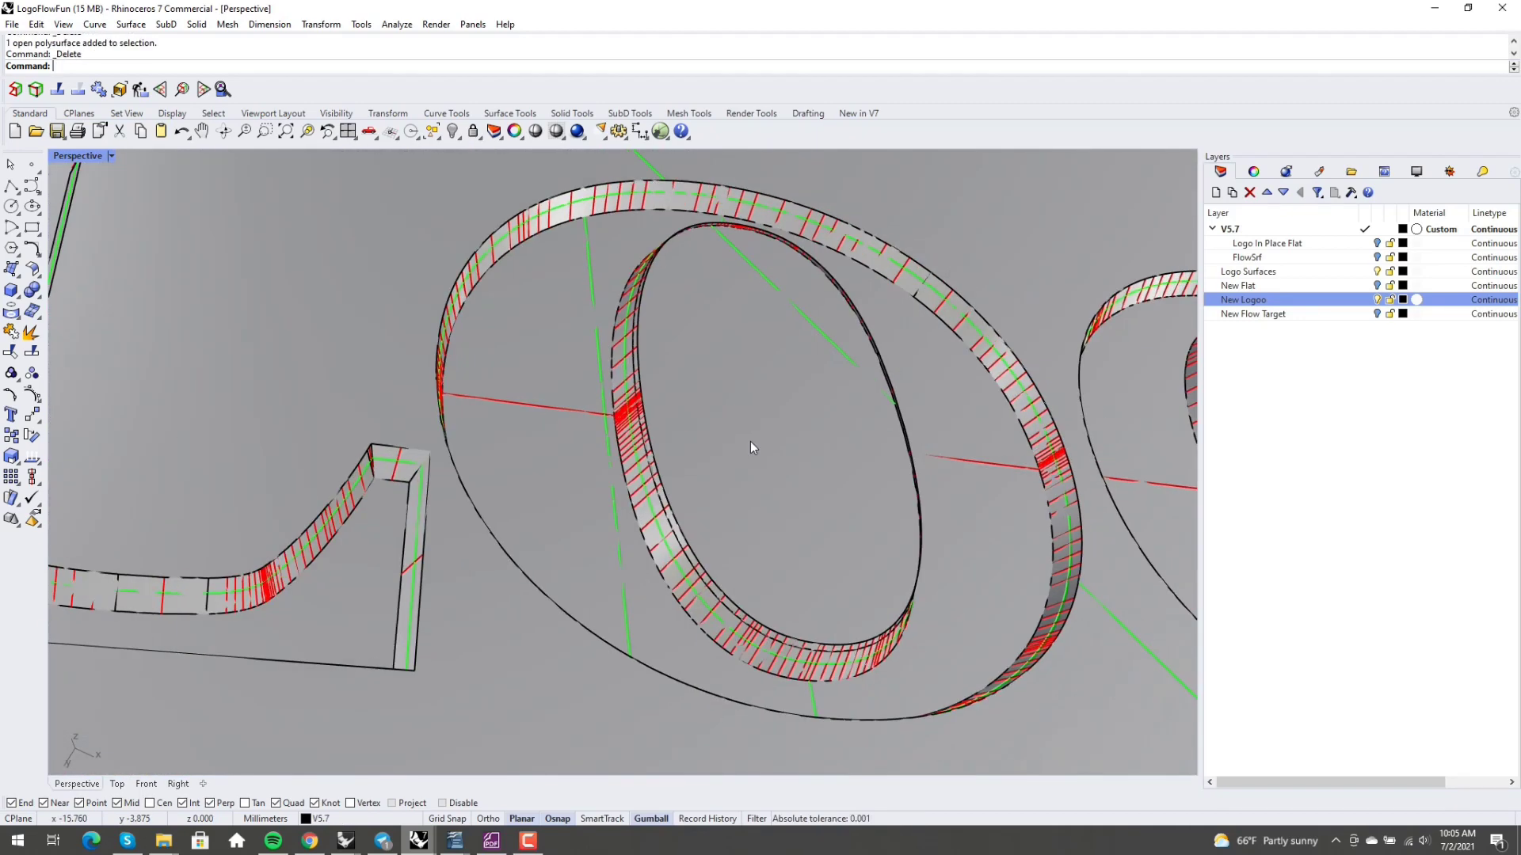
pyautogui.click(749, 441)
pyautogui.hotkey('ctrl', 'shift', 'g')
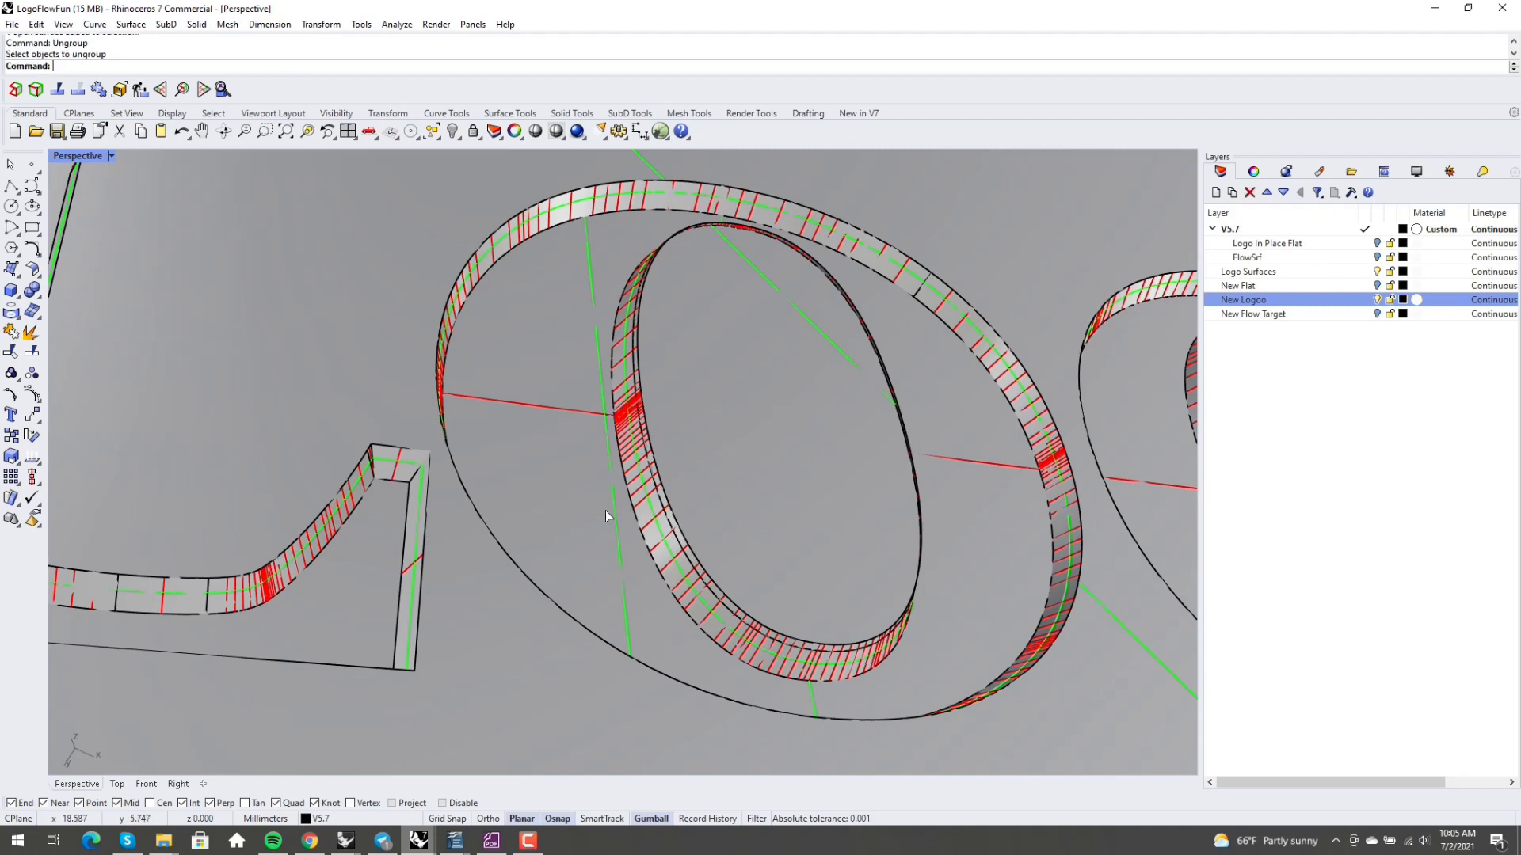
pyautogui.click(605, 510)
pyautogui.scroll(-3, 596, 545)
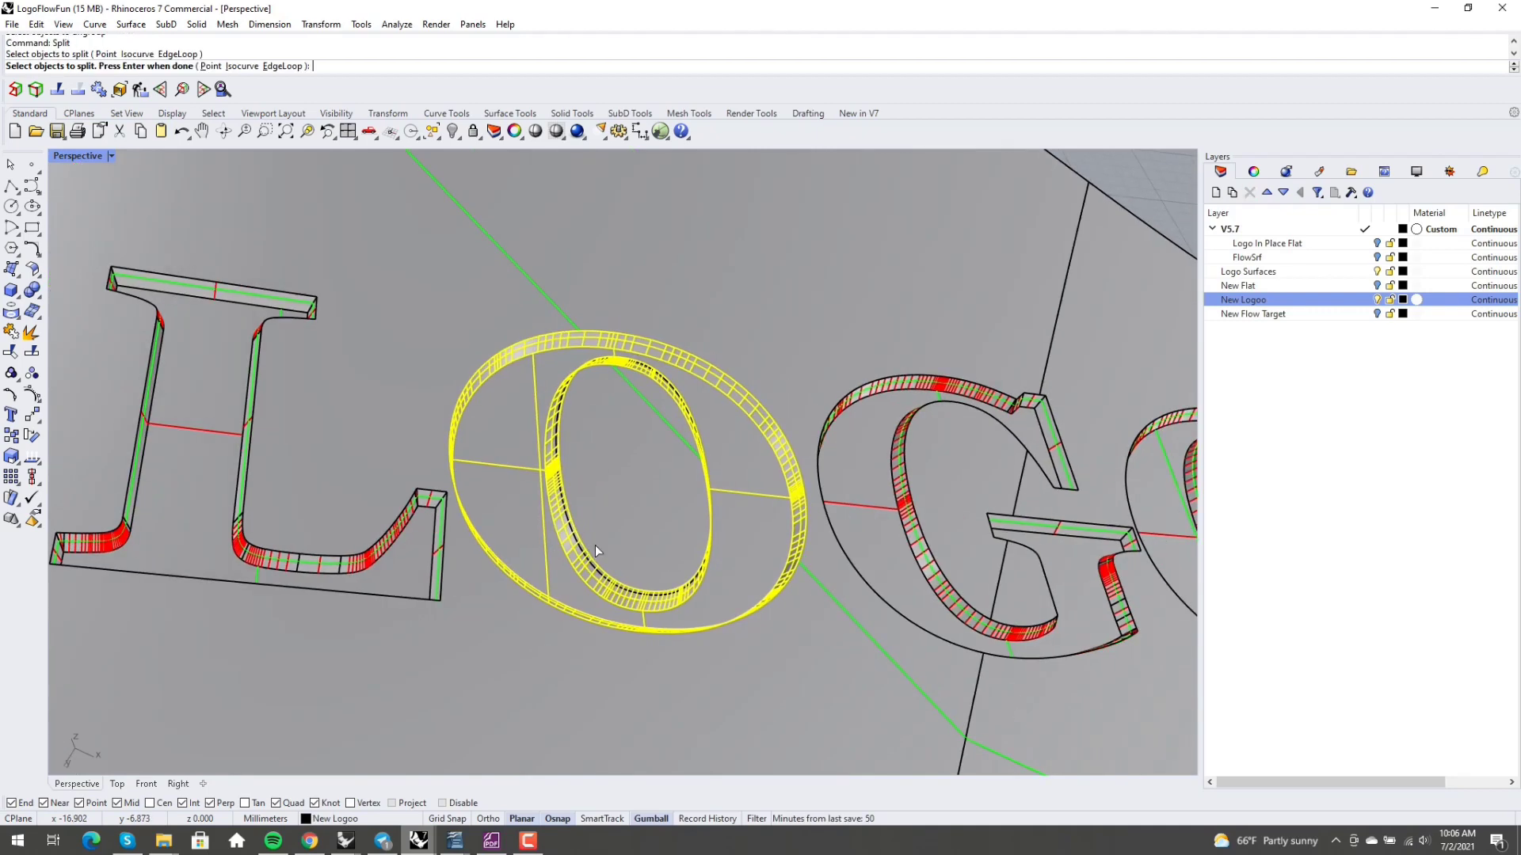
pyautogui.scroll(2, 555, 507)
pyautogui.click(841, 499)
pyautogui.press('Return')
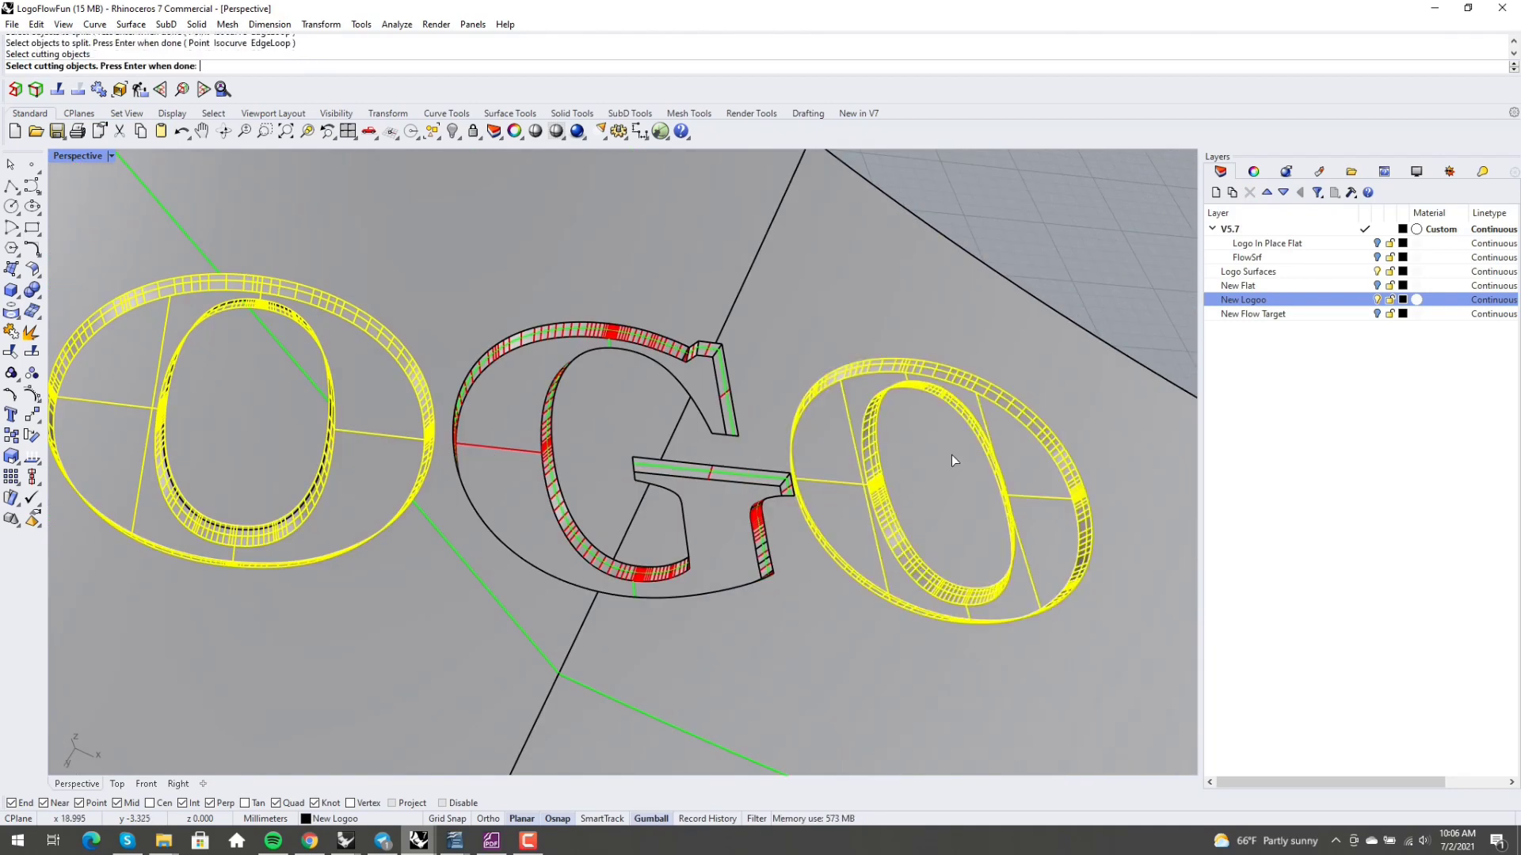
pyautogui.press('Return')
# Step: Delete the excess split pieces along the inner walls of the first and last O
pyautogui.scroll(5, 237, 475)
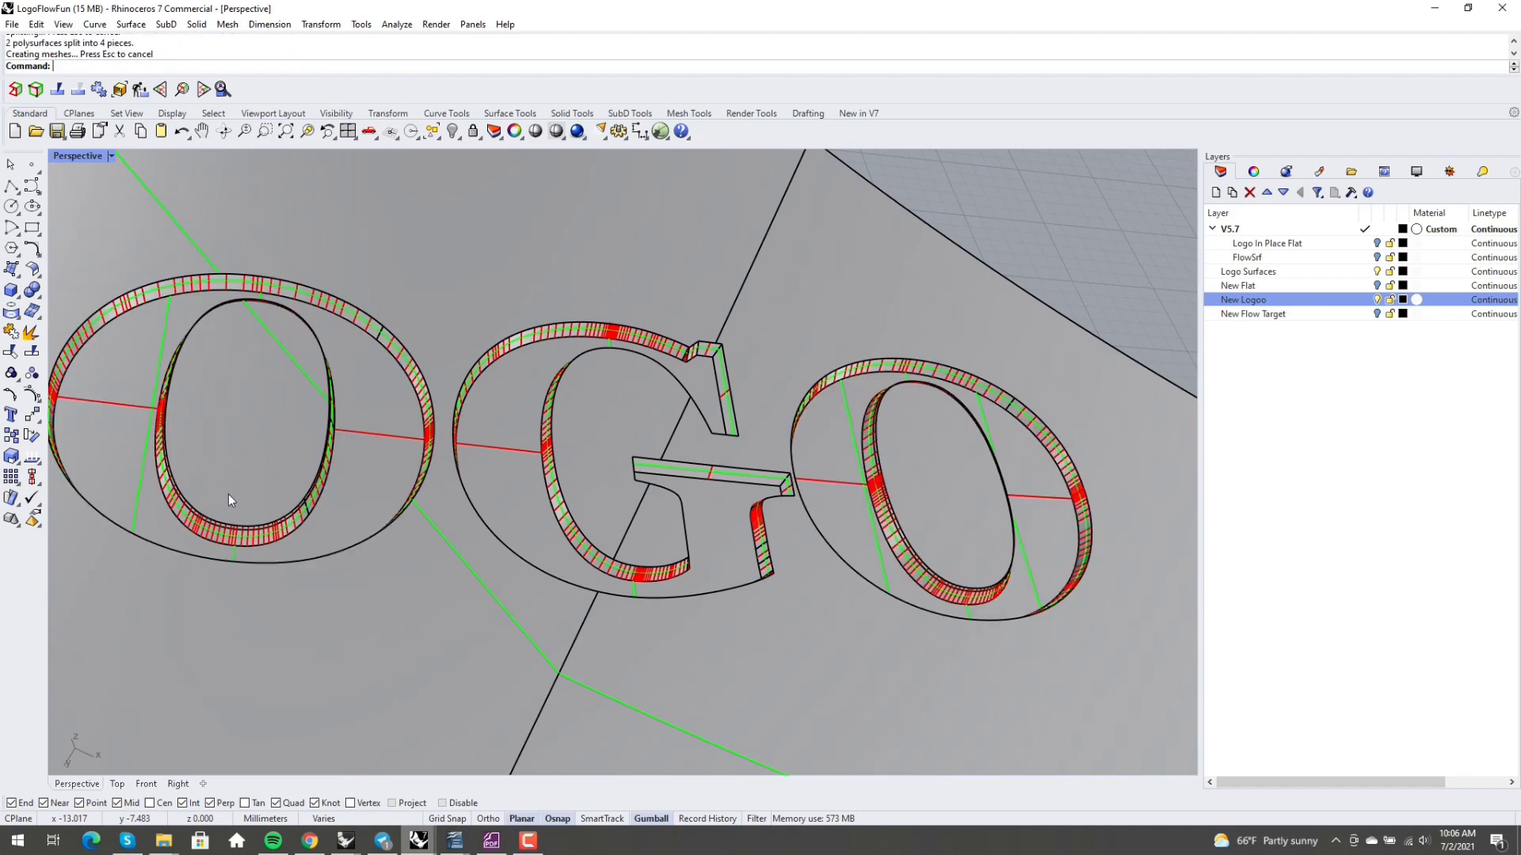
pyautogui.scroll(2, 272, 495)
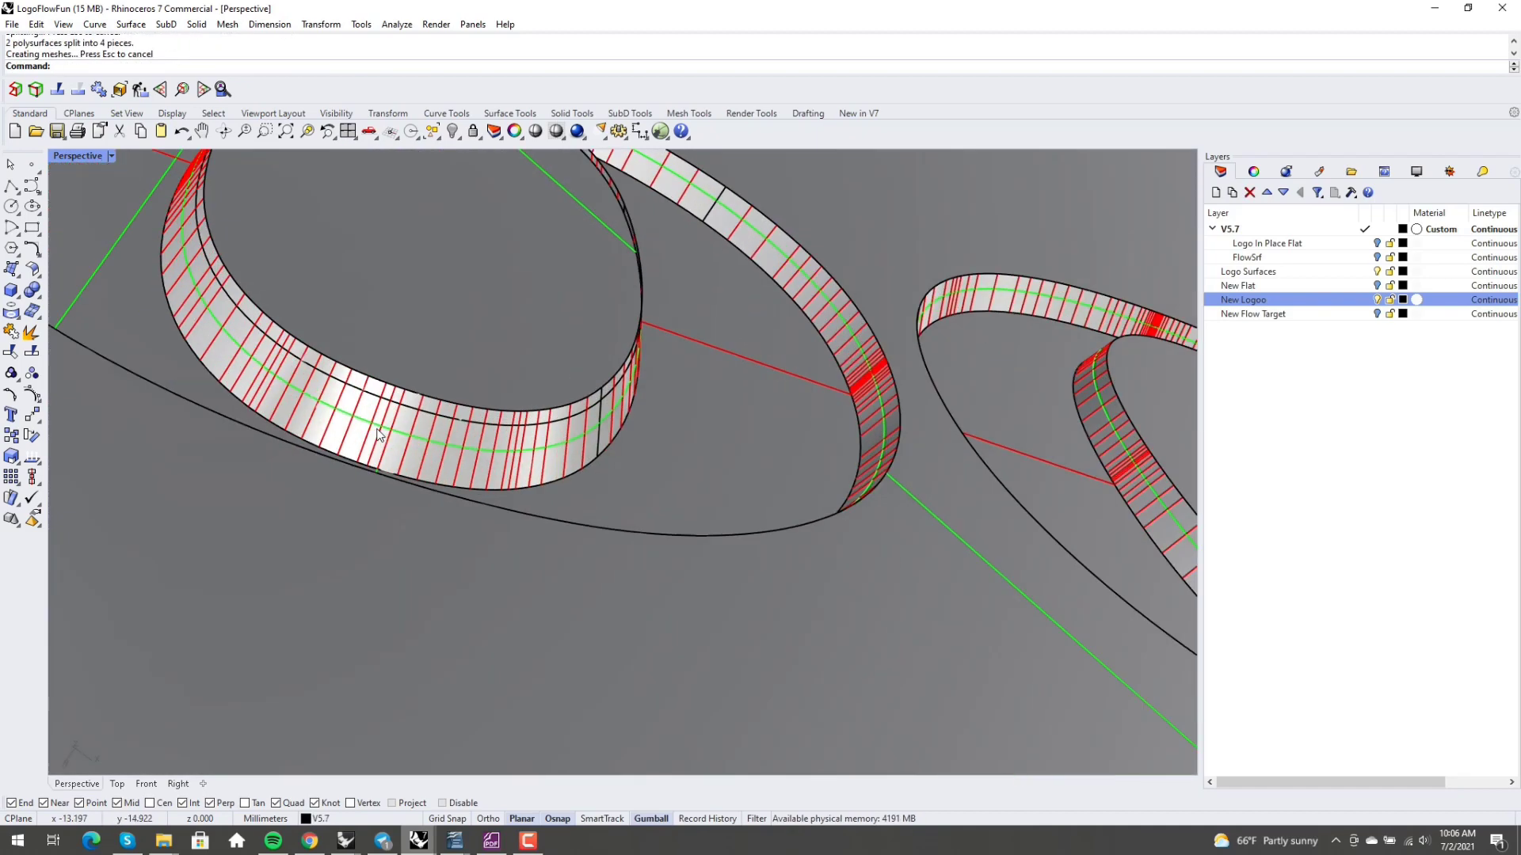
pyautogui.click(411, 393)
pyautogui.press('Delete')
pyautogui.scroll(-5, 475, 436)
pyautogui.scroll(3, 862, 579)
pyautogui.scroll(2, 471, 434)
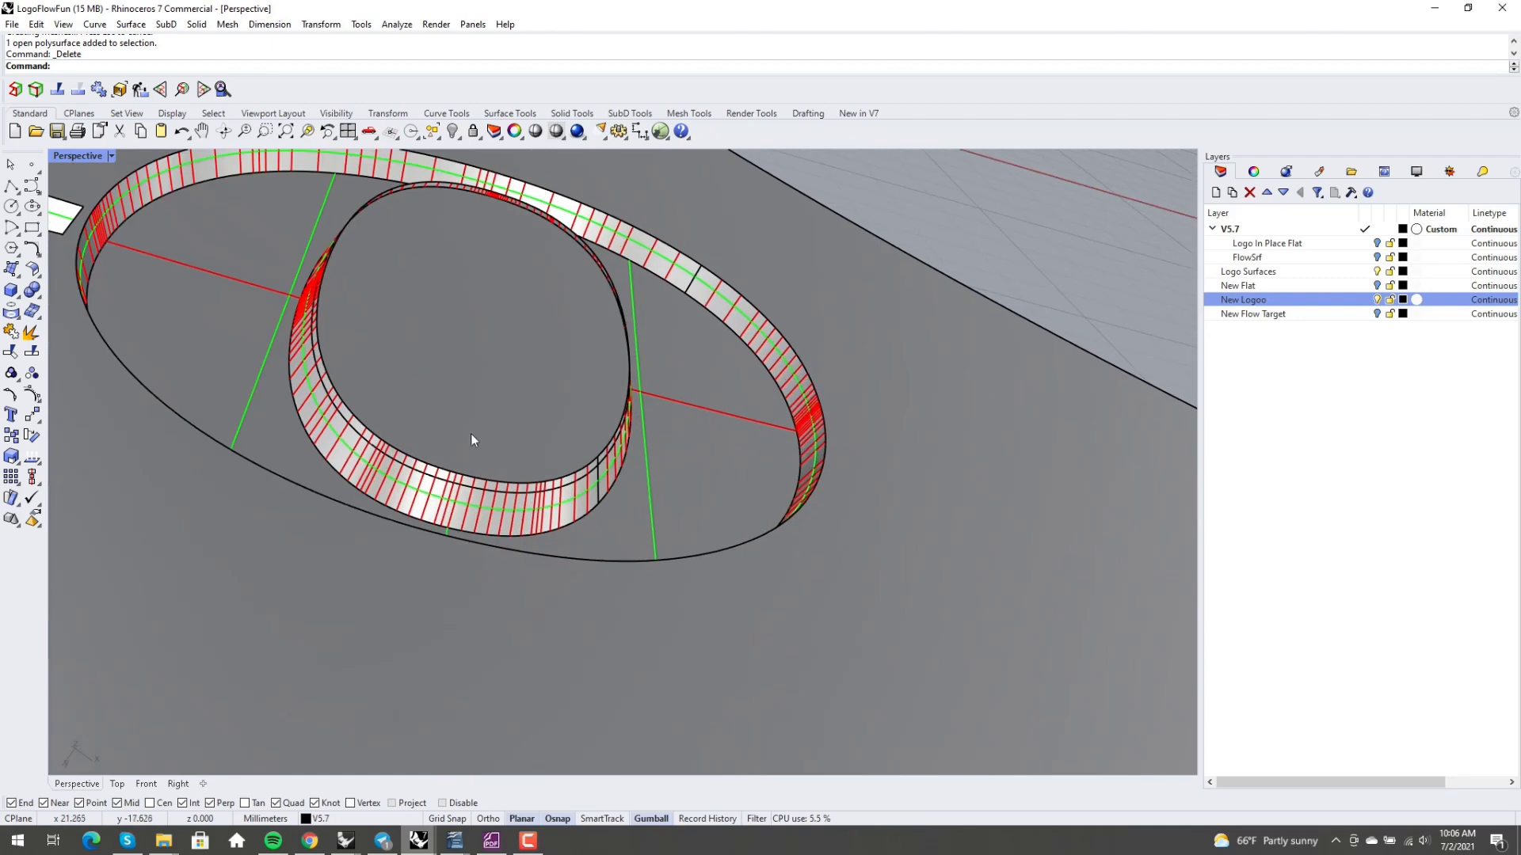
pyautogui.scroll(-4, 713, 496)
# Step: Select the creased surface, O islands and all trimmed letter walls and join them into one polysurface
pyautogui.middleClick(649, 535)
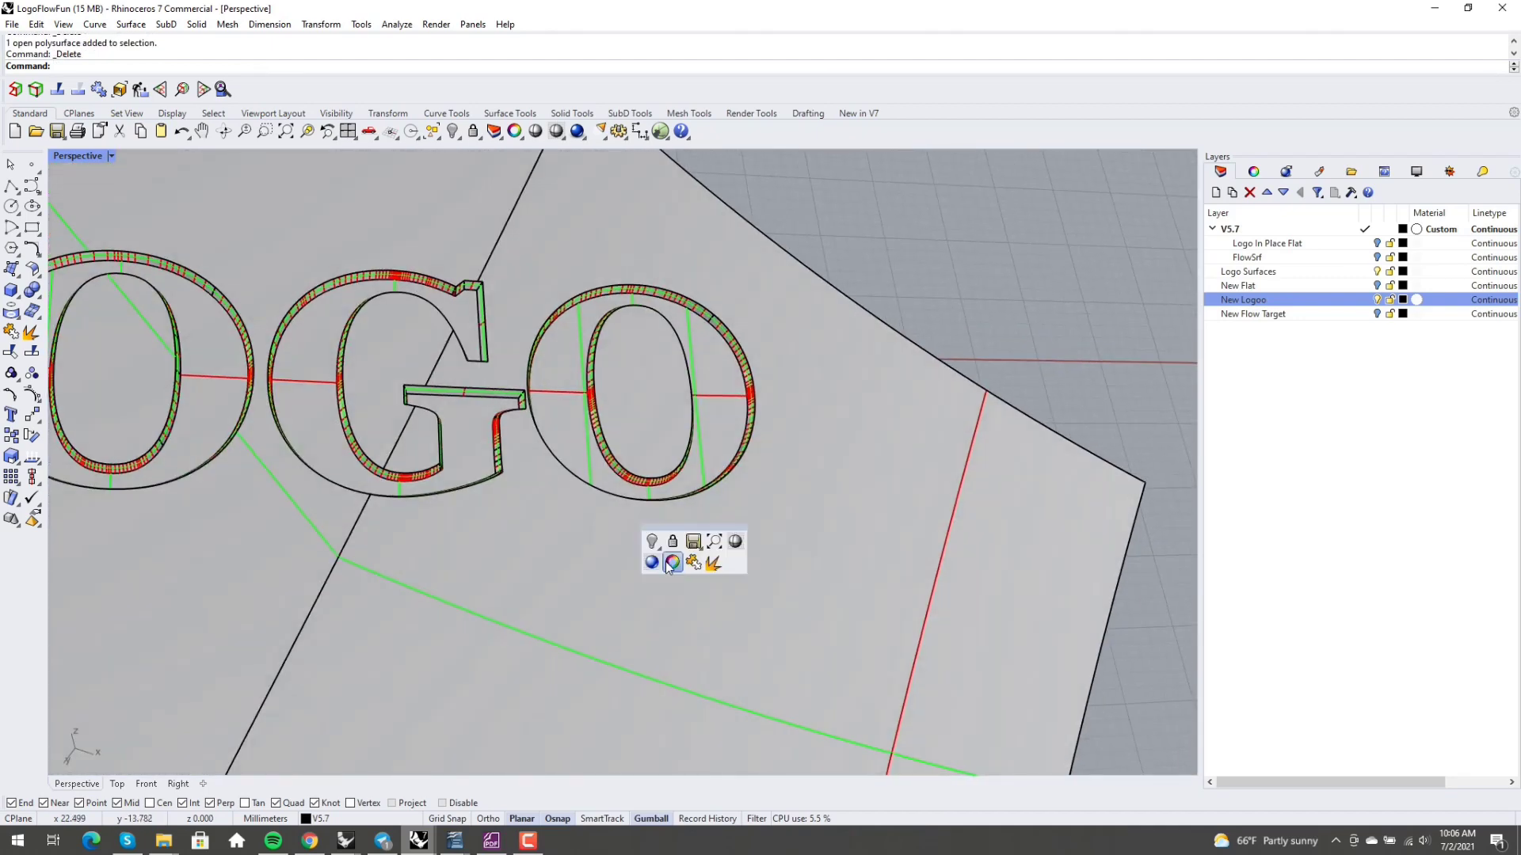
pyautogui.scroll(-5, 663, 504)
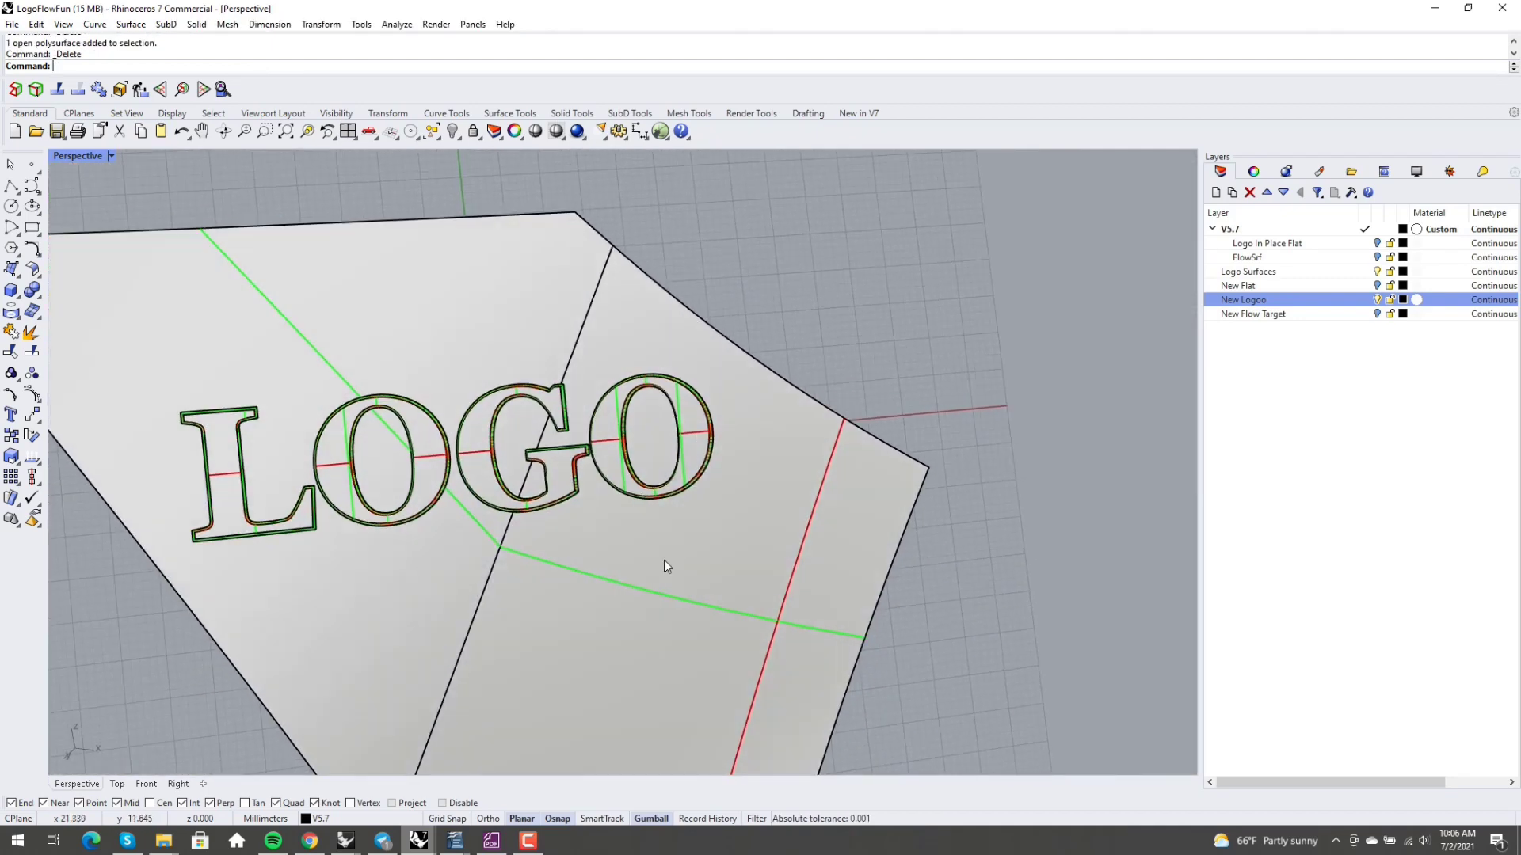
pyautogui.moveTo(369, 412); pyautogui.dragTo(273, 339)
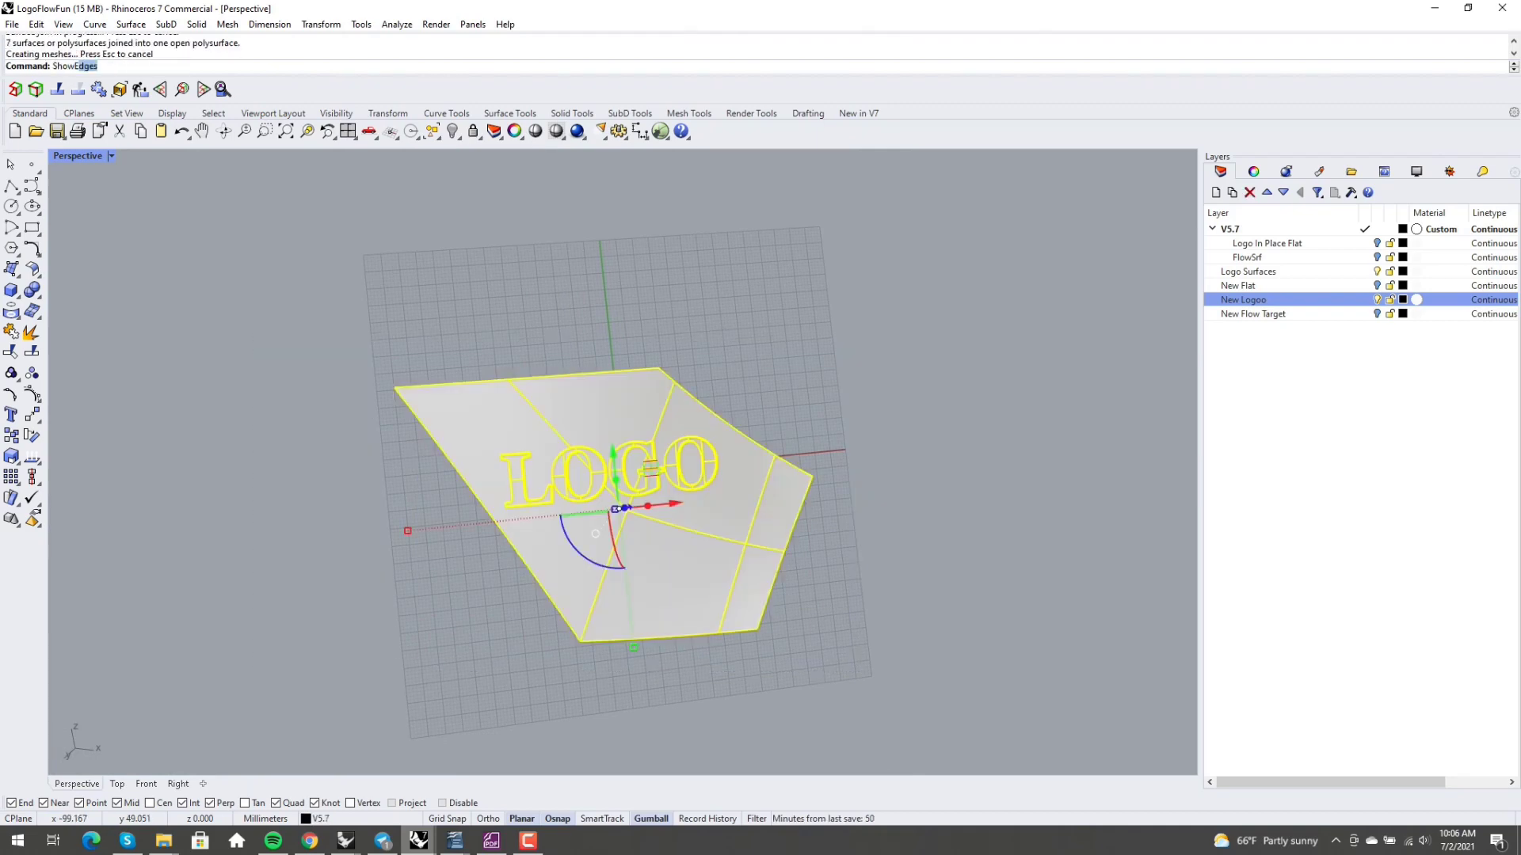
# Step: Run ShowEdges on the joined polysurface to check the logo for naked edges
pyautogui.press('Return')
pyautogui.moveTo(561, 475); pyautogui.dragTo(549, 445, button='right')
pyautogui.scroll(6, 532, 453)
pyautogui.scroll(3, 560, 463)
# Step: Inspect the joined logo in Rendered display mode and return the viewport to Shaded
pyautogui.middleClick(549, 445)
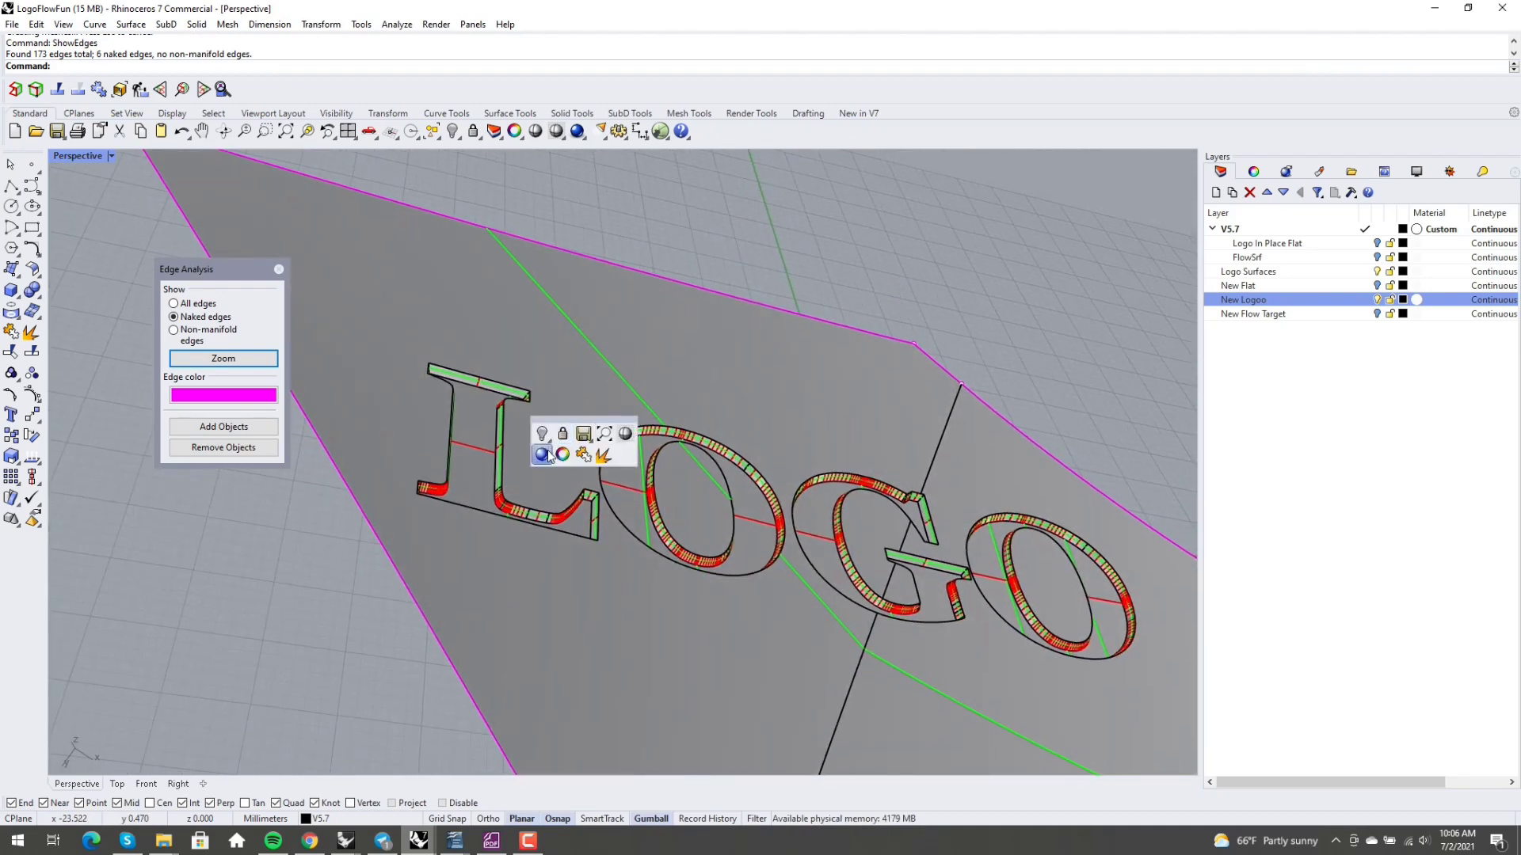
pyautogui.click(543, 454)
pyautogui.moveTo(510, 369); pyautogui.dragTo(916, 520, button='right')
pyautogui.middleClick(919, 515)
pyautogui.click(939, 505)
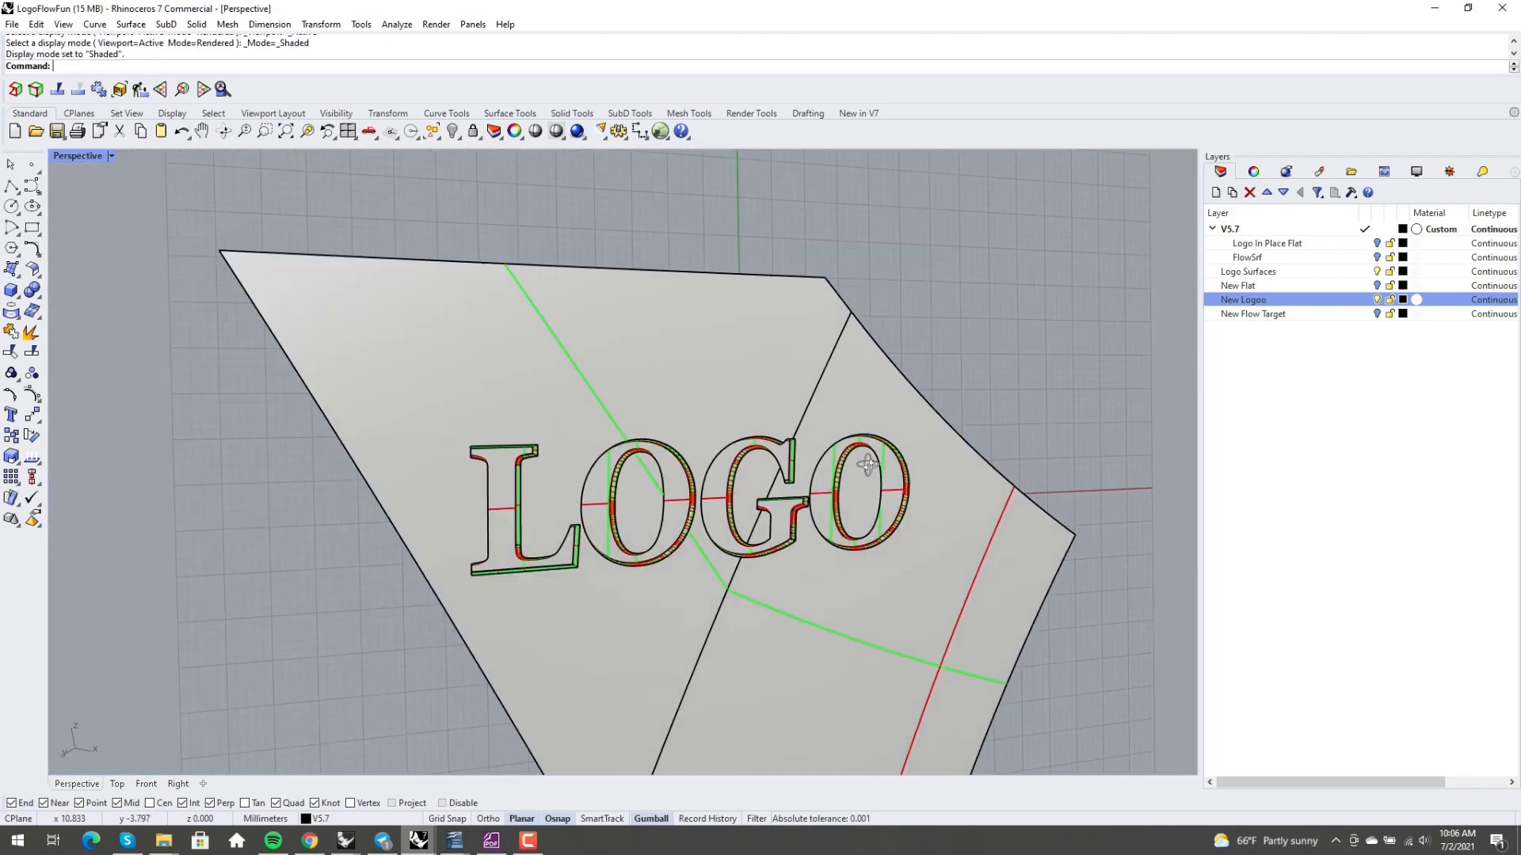
# Step: Turn on the New Flow Target layer to compare the target surface with the finished logo
pyautogui.scroll(-3, 863, 343)
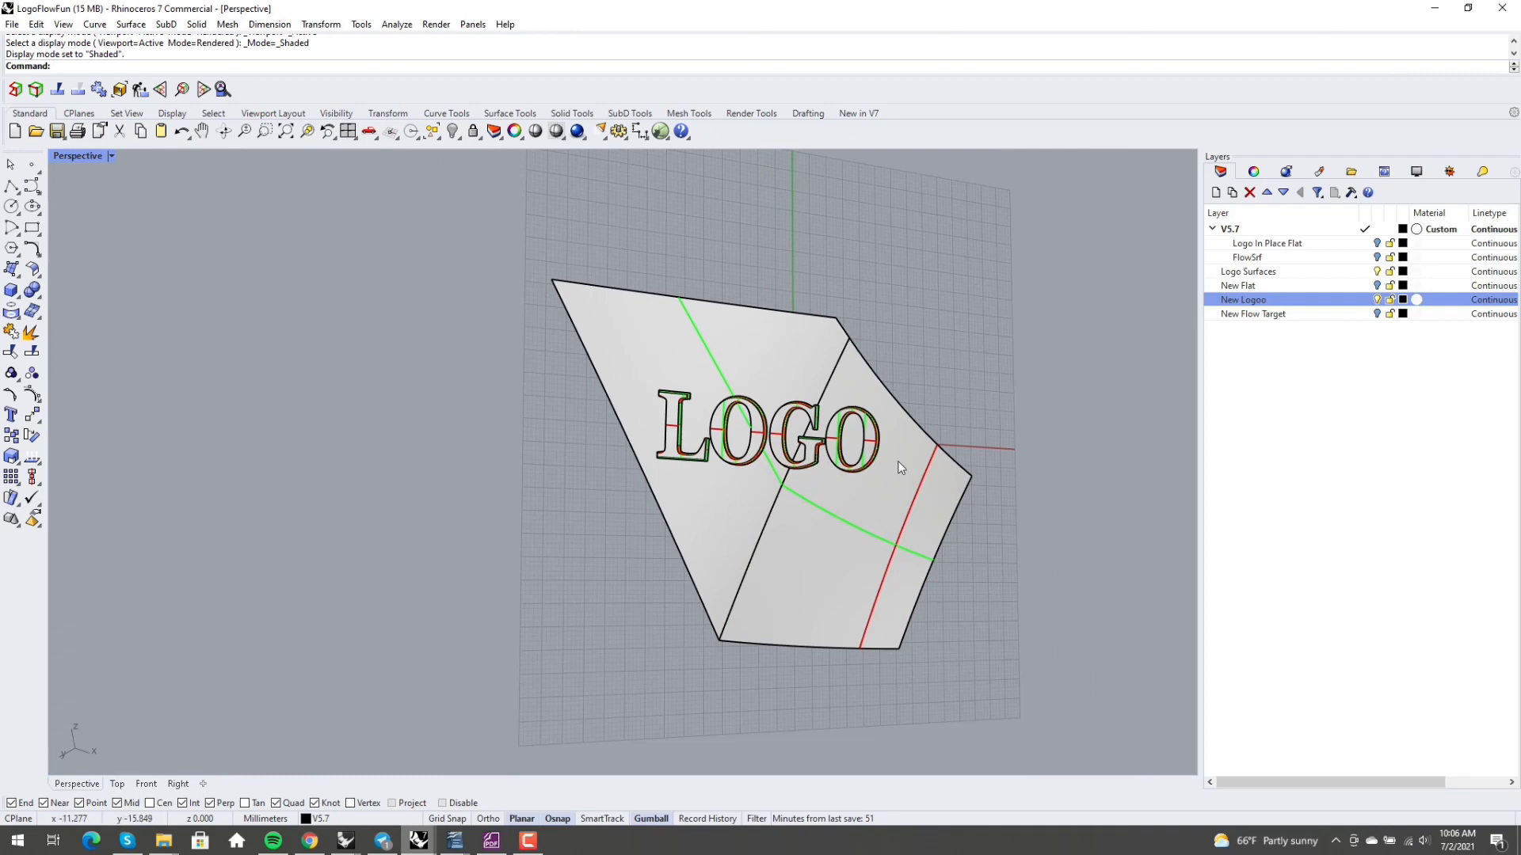
pyautogui.moveTo(785, 475); pyautogui.dragTo(664, 445, button='right')
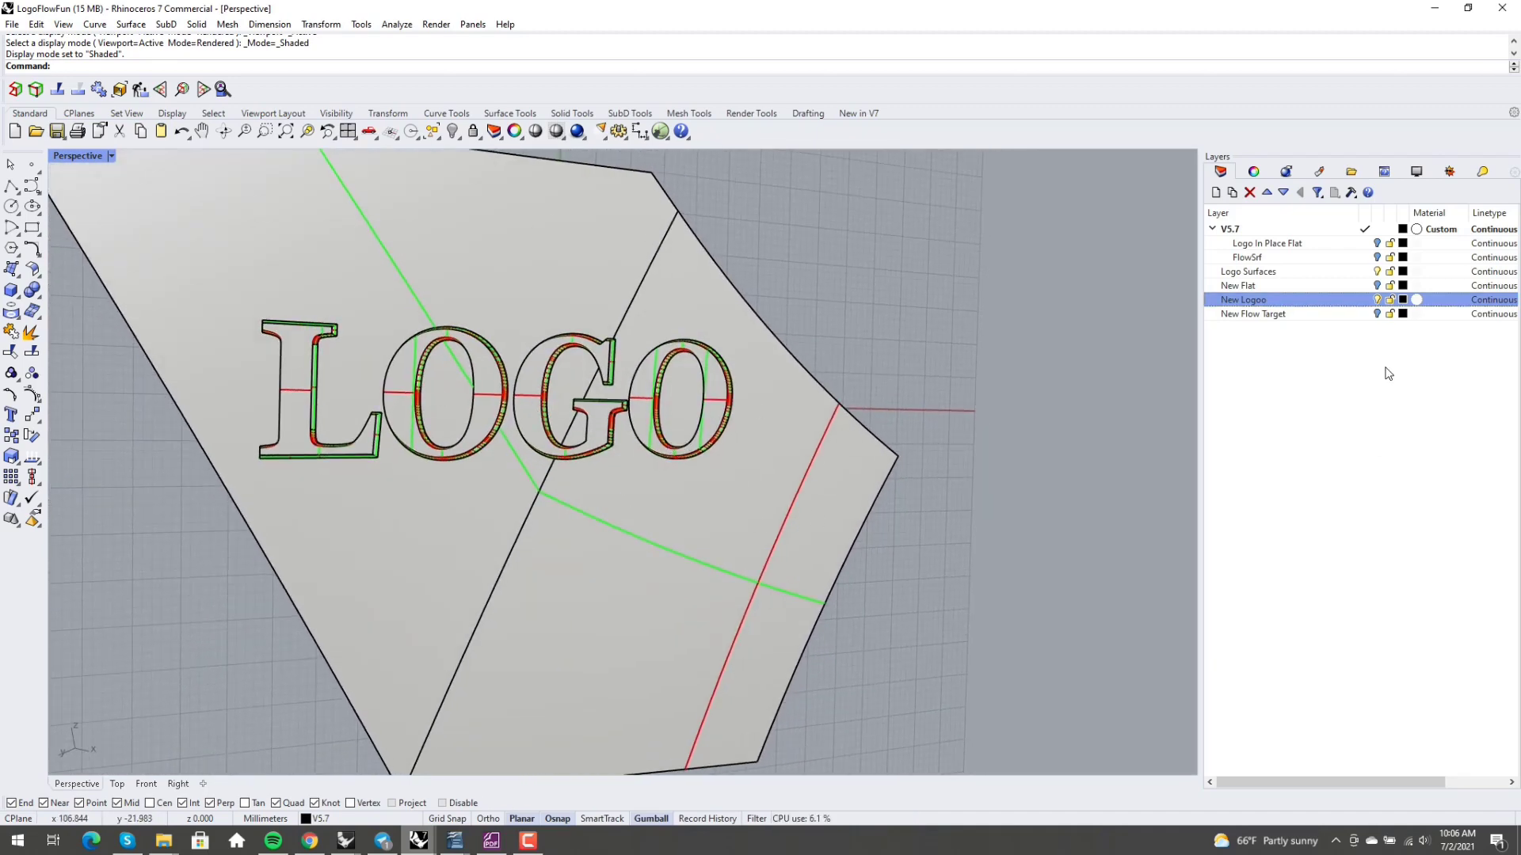
pyautogui.click(1377, 313)
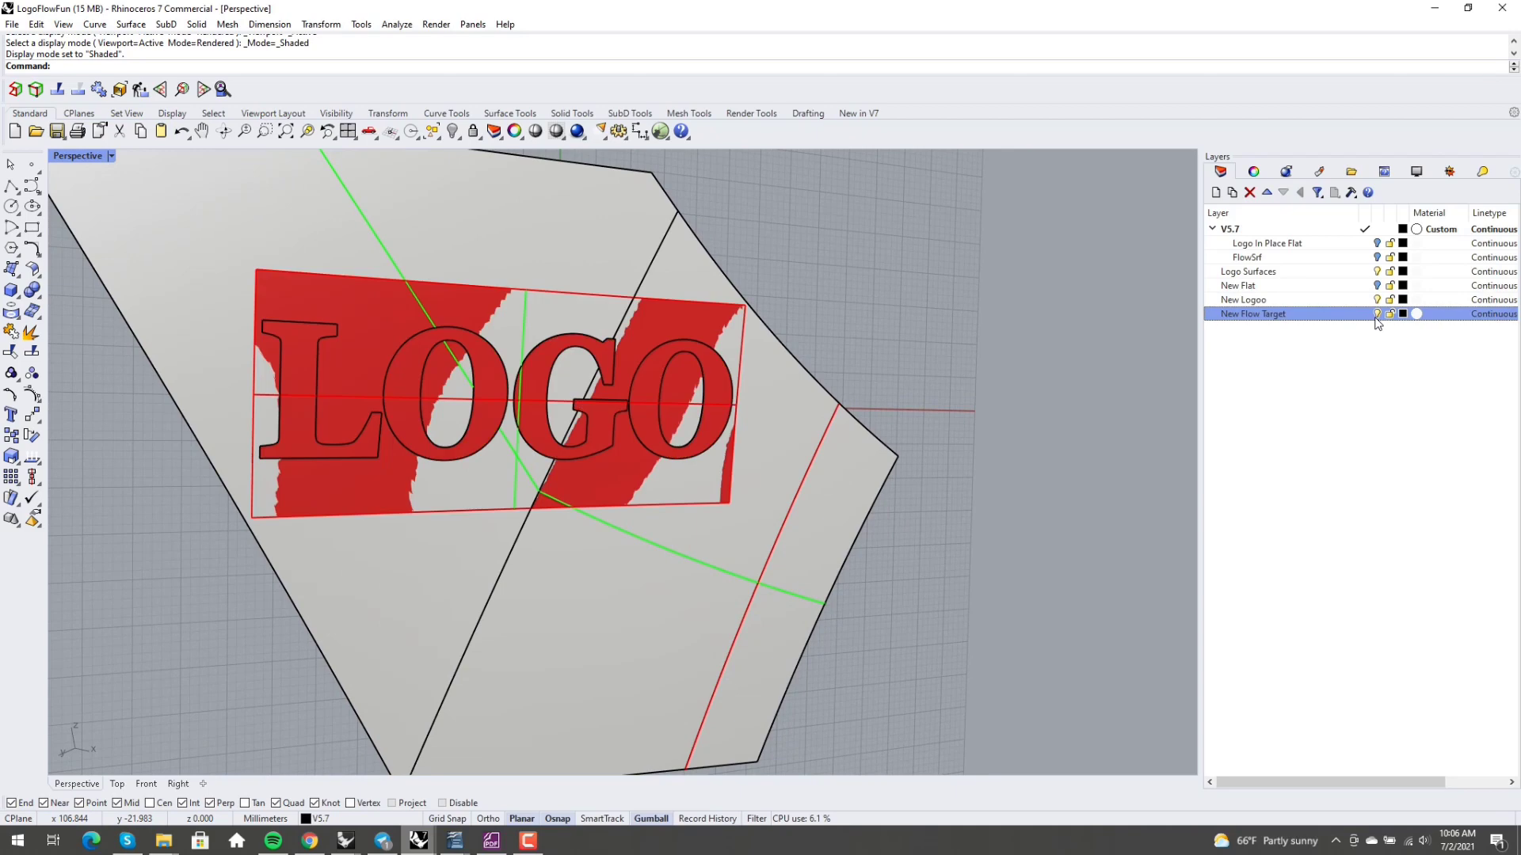
pyautogui.moveTo(491, 507); pyautogui.dragTo(392, 543, button='right')
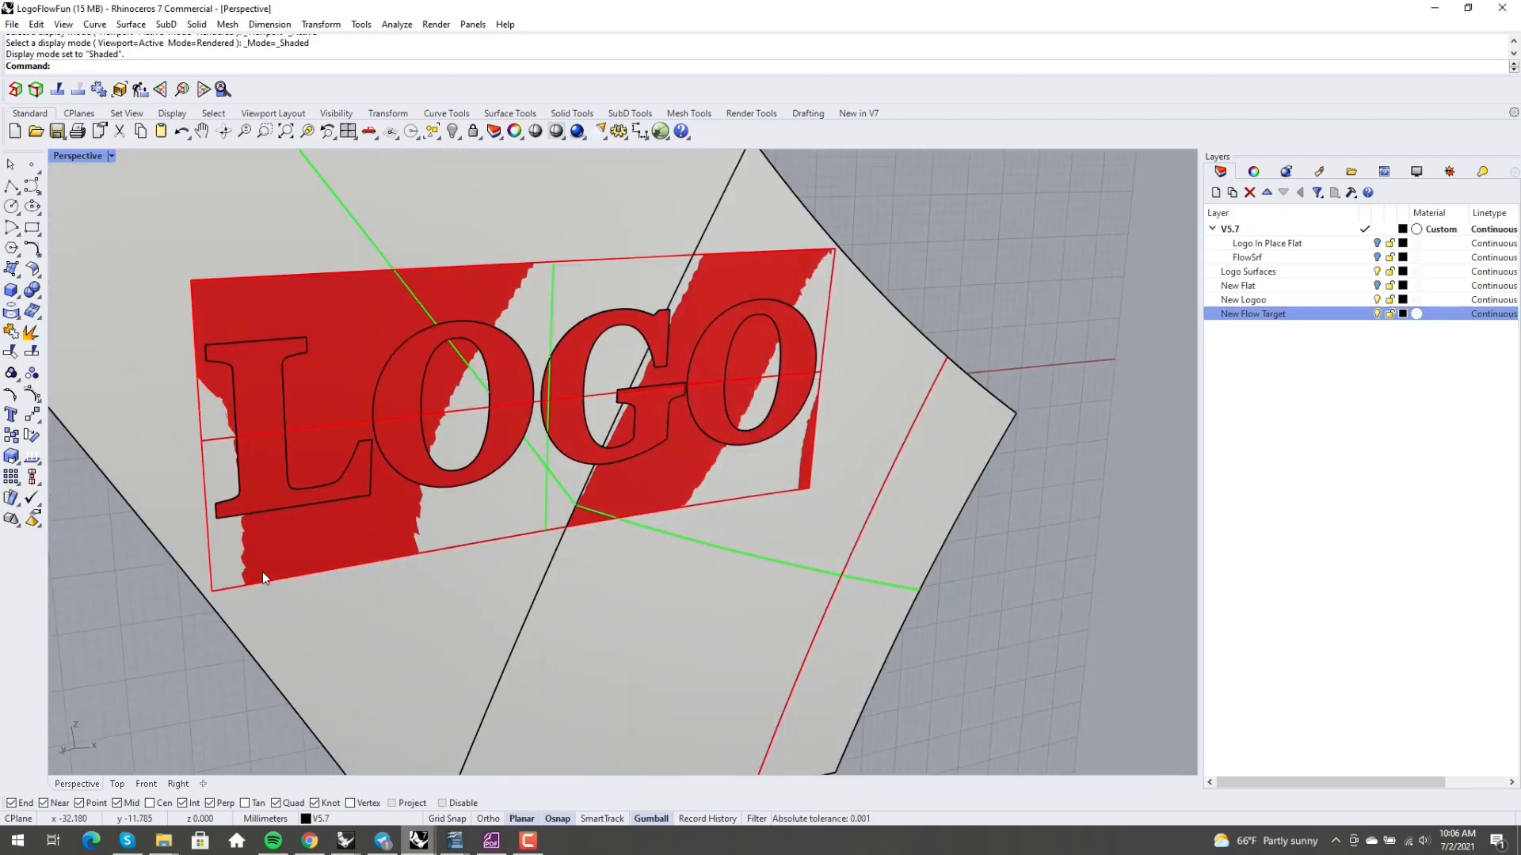